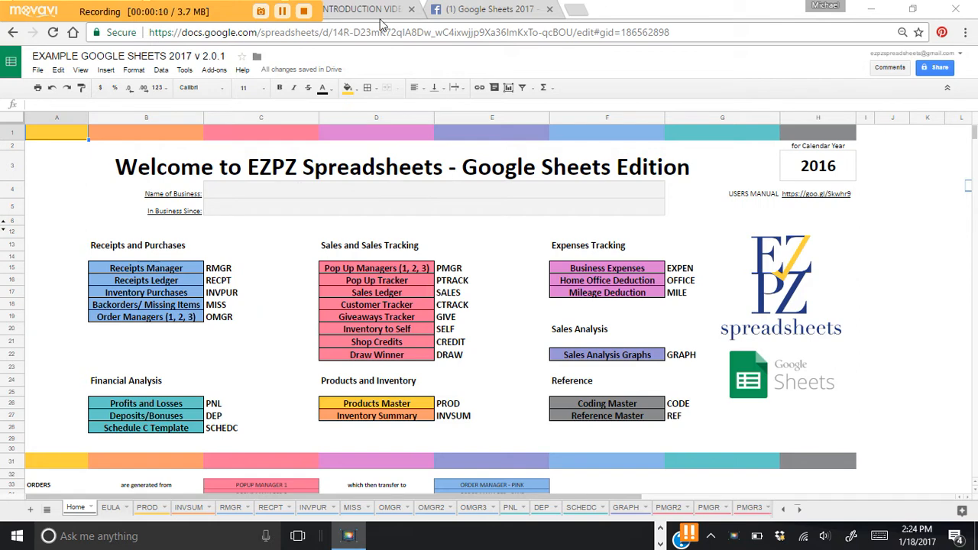
Step: Show the Facebook post 'INTRODUCTION VIDEO: 2017 Flagship Version for Excel'
left_click(364, 10)
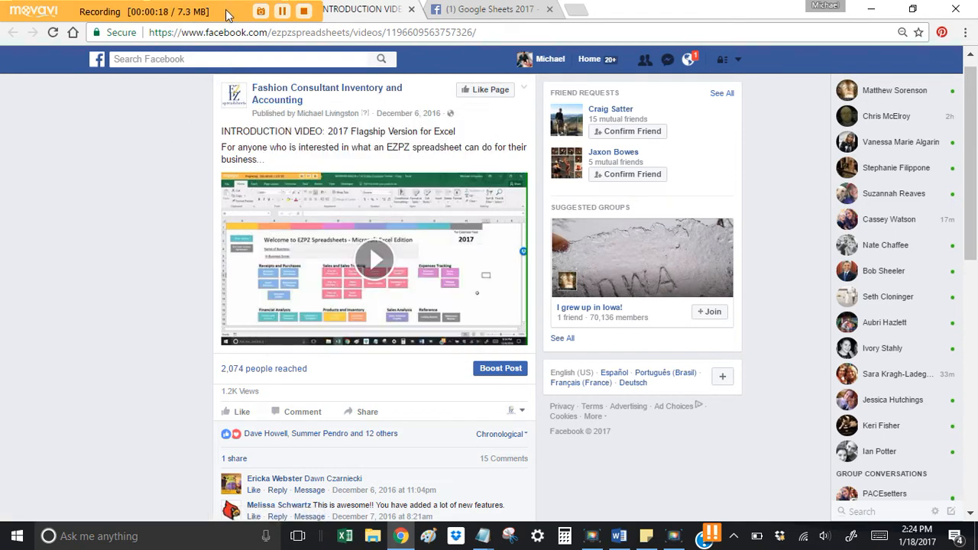
Step: Restore the browser window to a smaller size and switch to the EZPZ Spreadsheets 2017 USERS MANUAL tab
double_click(384, 18)
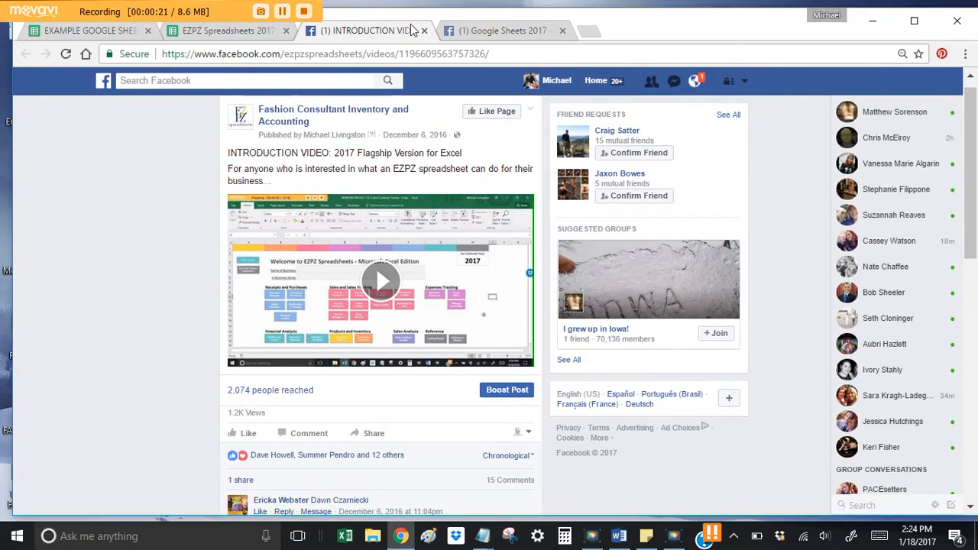
left_click(205, 34)
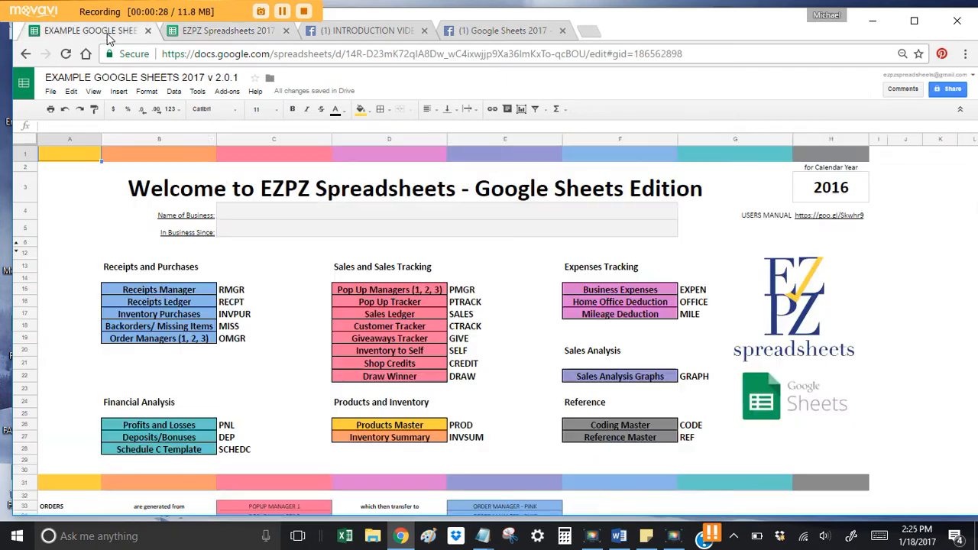
Step: Switch back to the EXAMPLE GOOGLE SHEETS 2017 v 2.0.1 workbook's Home welcome page
left_click(90, 31)
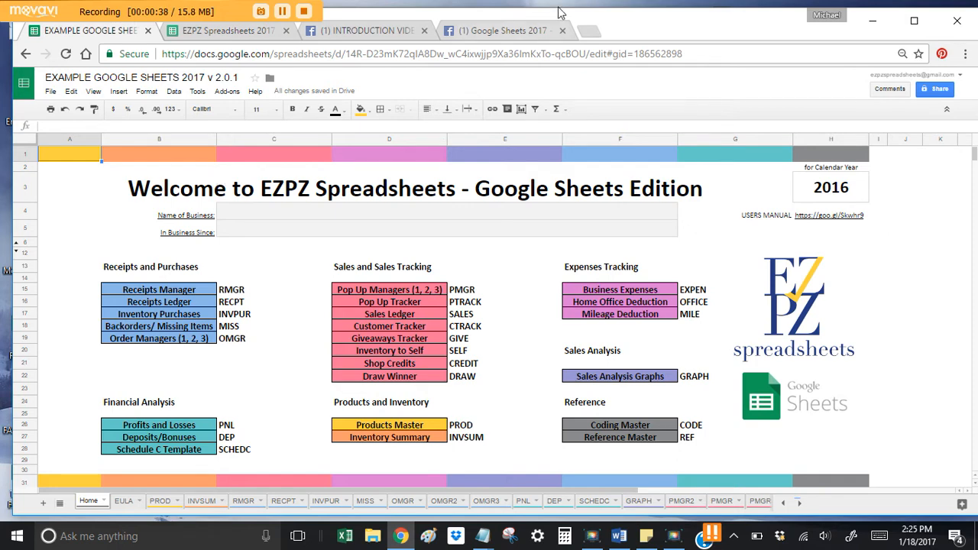
left_click_drag(618, 28, 609, 26)
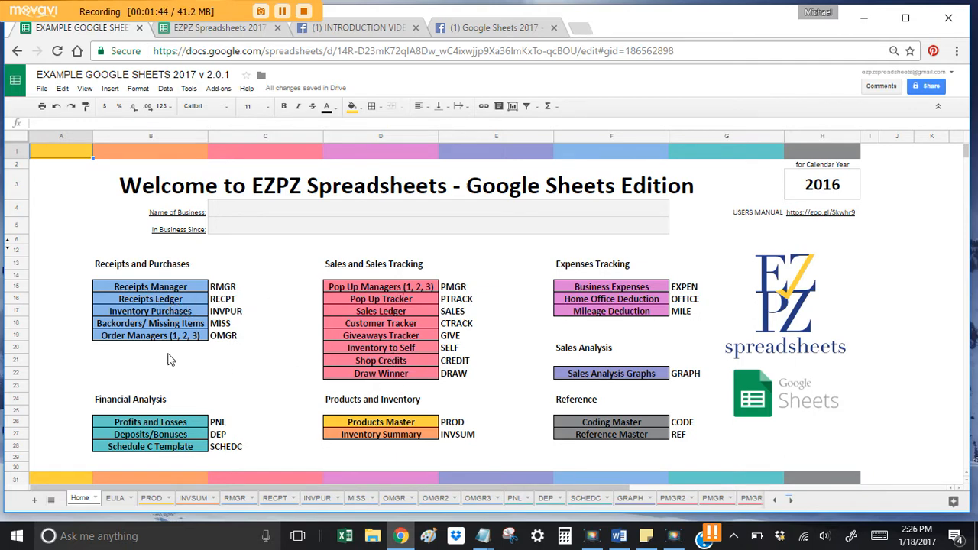
left_click(195, 289)
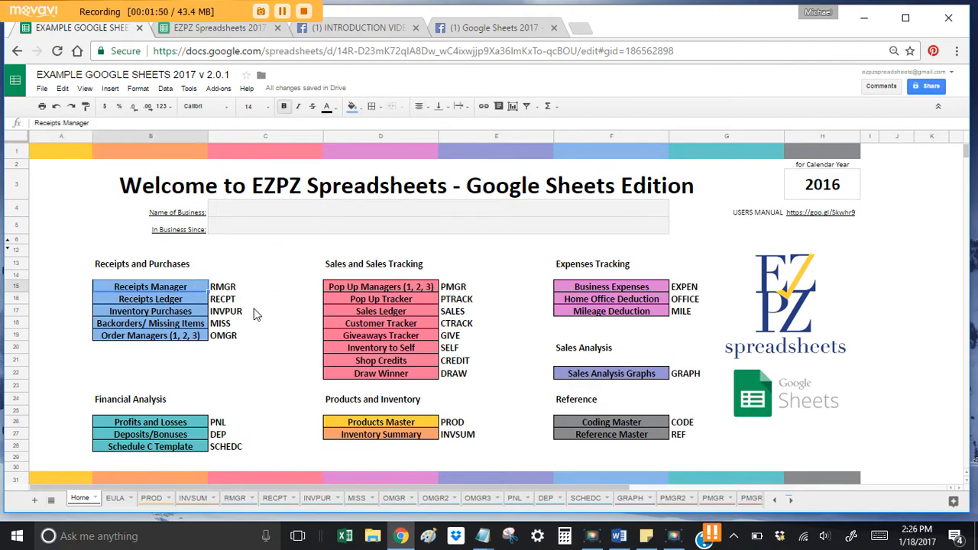
left_click(235, 373)
left_click(185, 291)
left_click(236, 34)
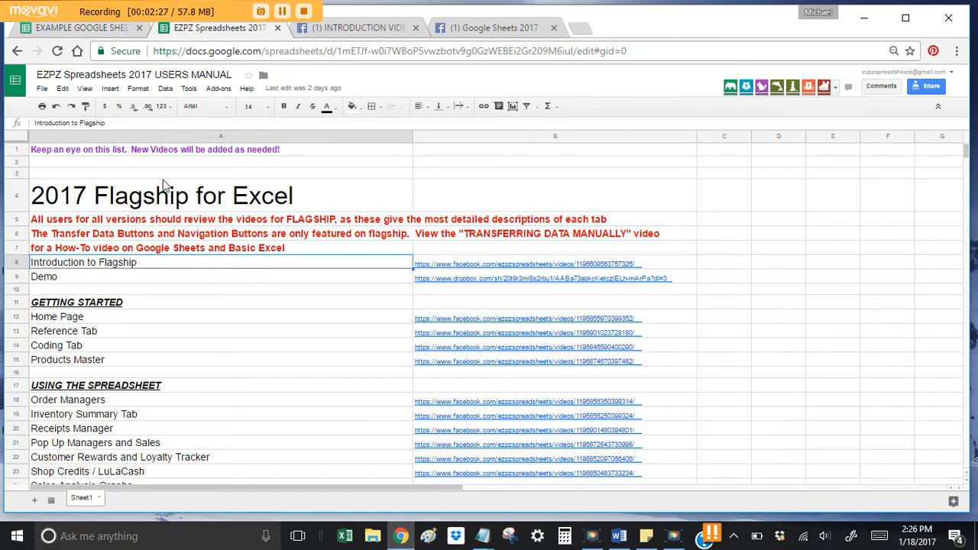
scroll(188, 262, "down", 10)
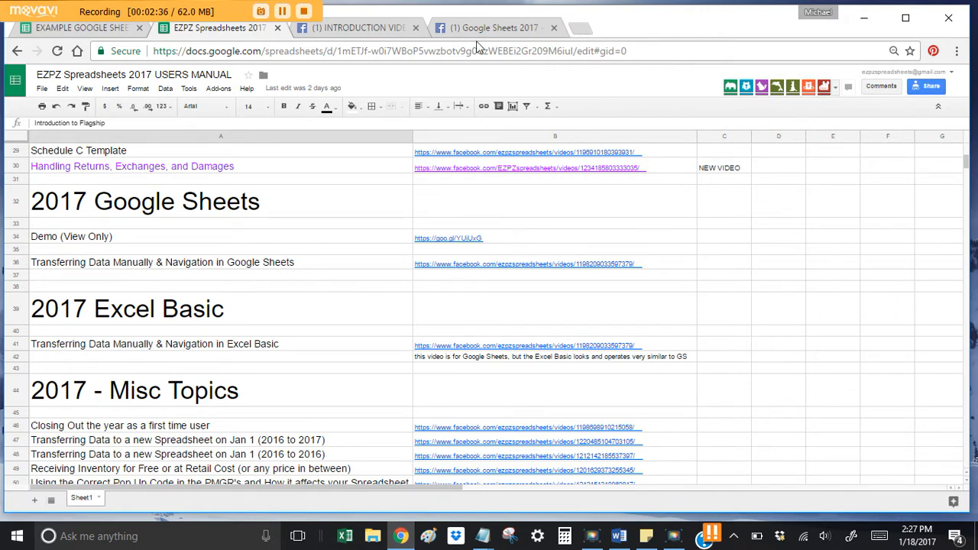
left_click(495, 28)
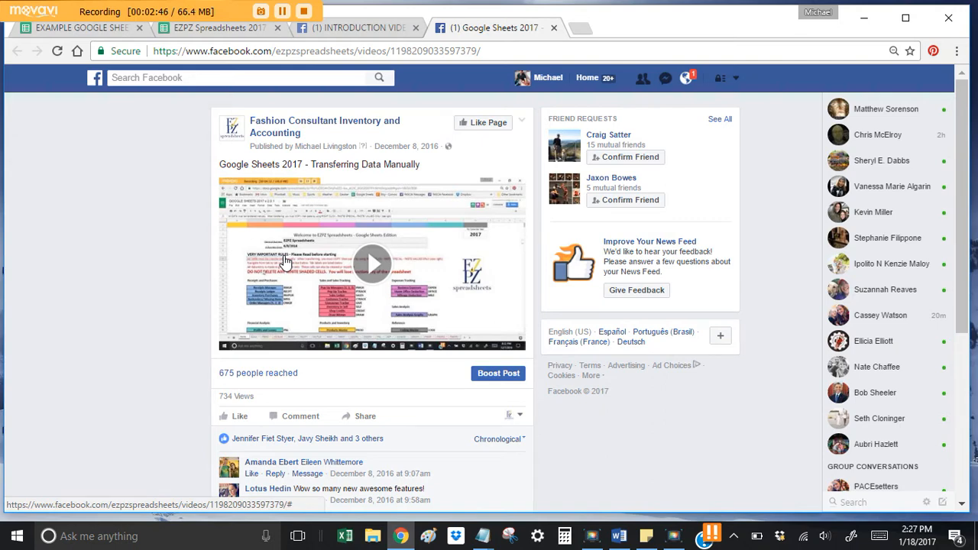
left_click(103, 32)
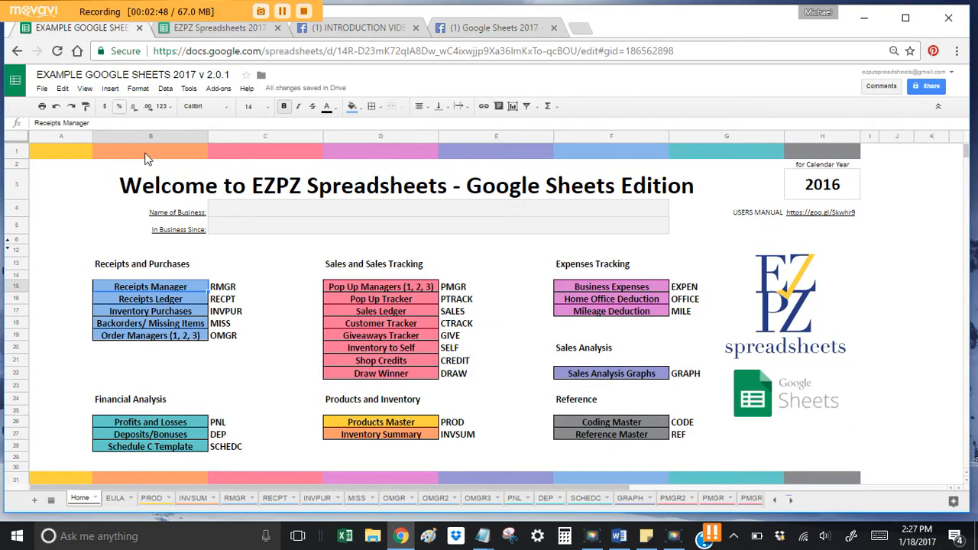
left_click(281, 212)
left_click(272, 264)
left_click(260, 293)
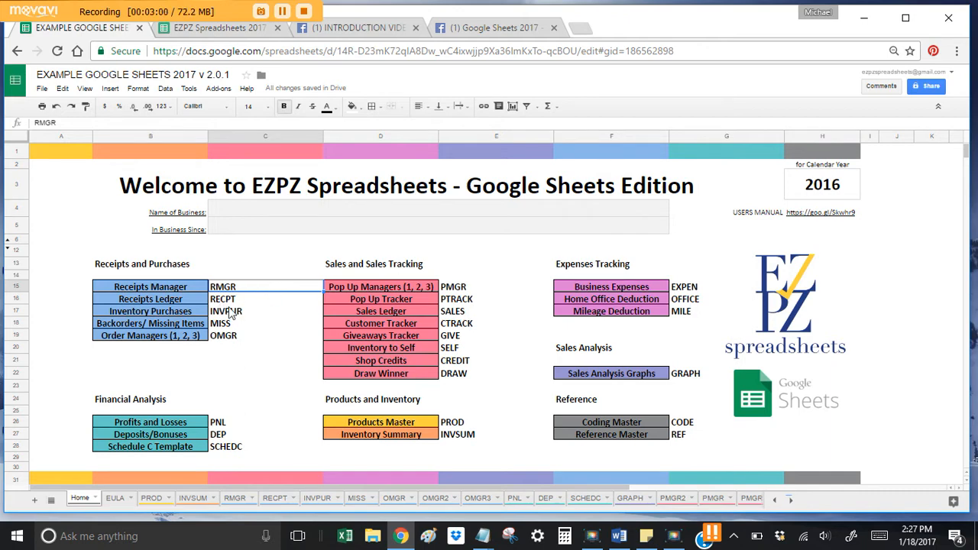
left_click(236, 336)
left_click(230, 354)
left_click(154, 350)
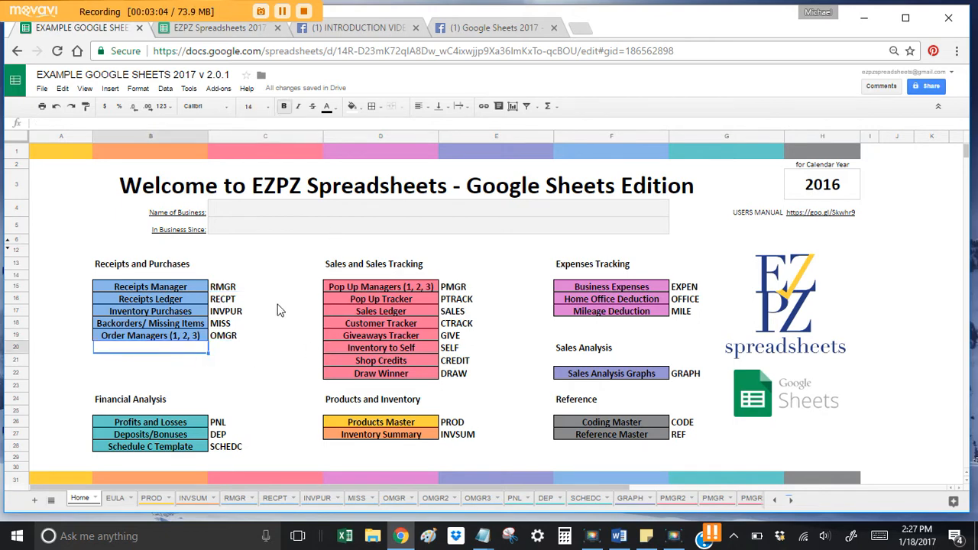
left_click(256, 288)
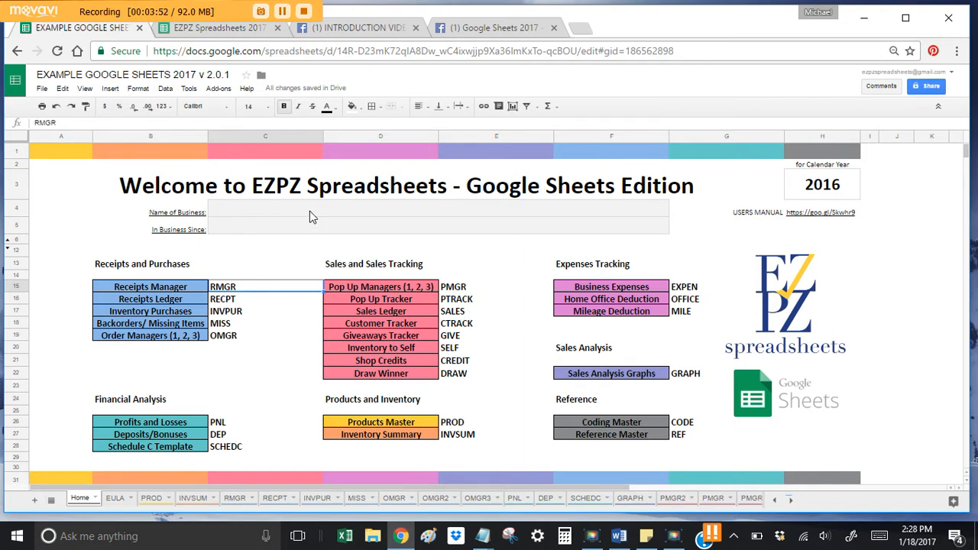
left_click(257, 324)
left_click(162, 363)
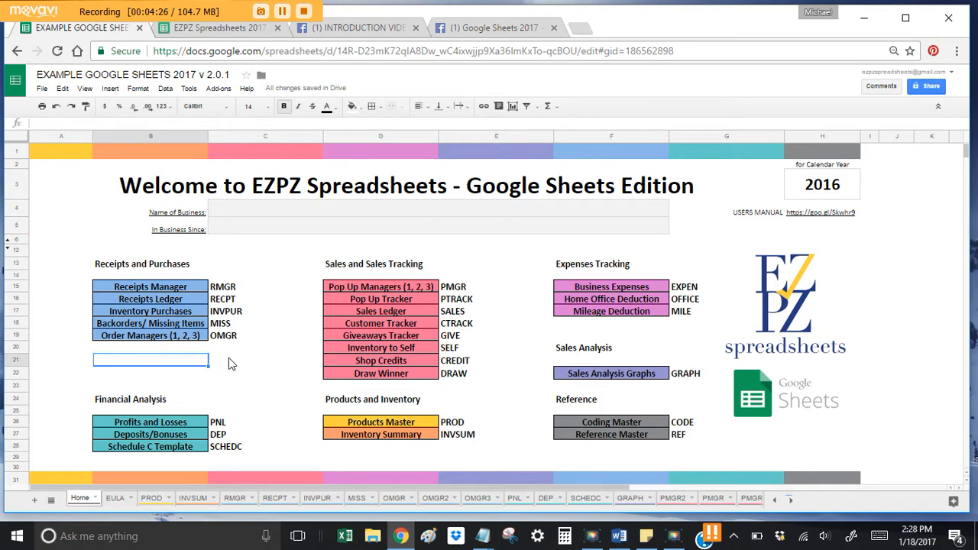
left_click(934, 87)
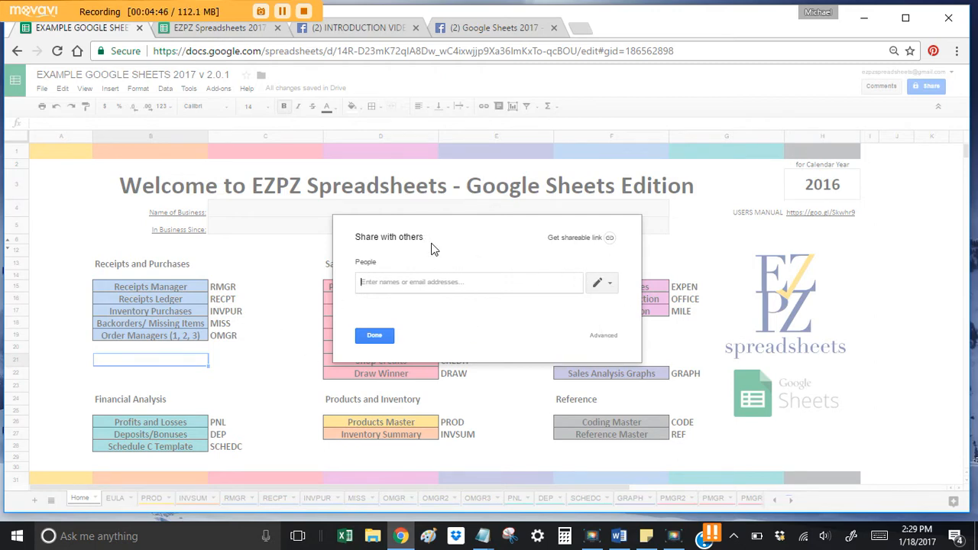
key("Escape")
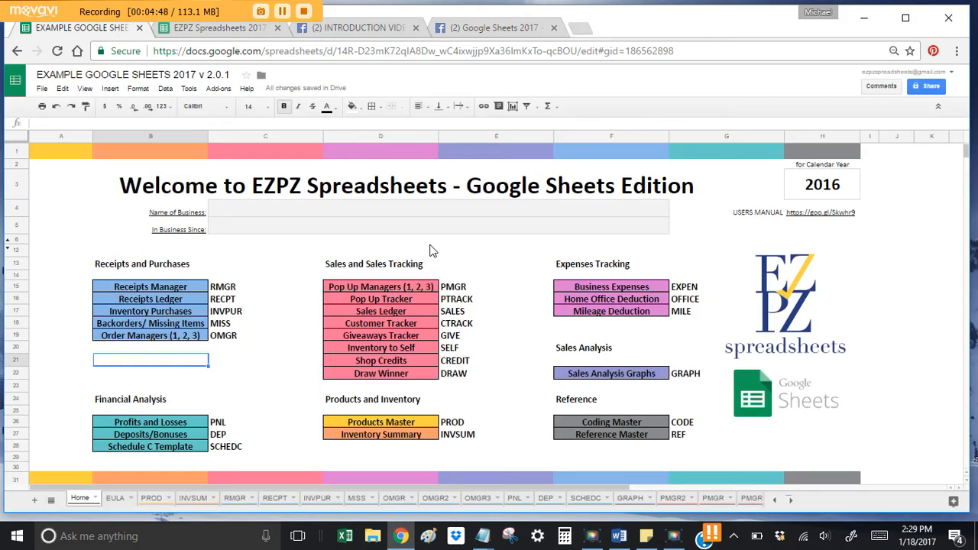
left_click(290, 265)
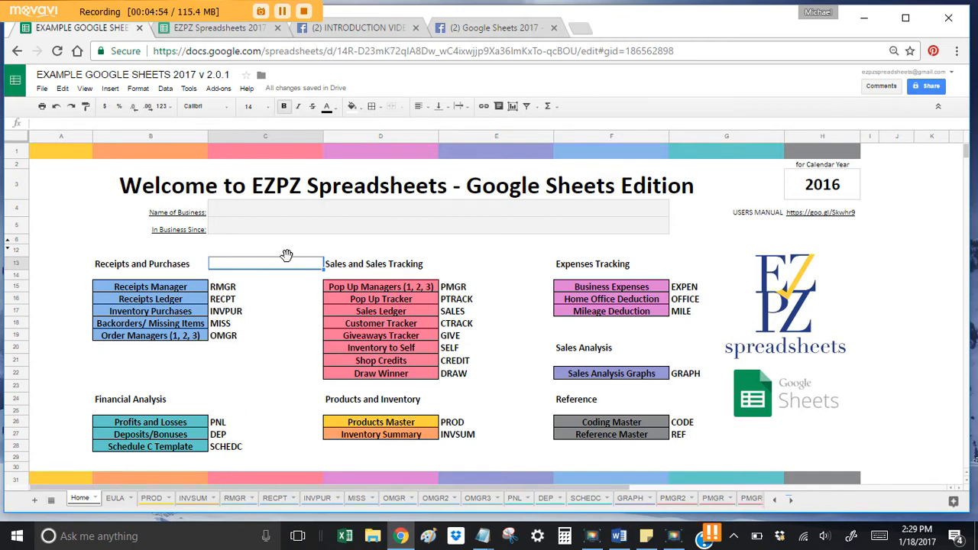
left_click(292, 253)
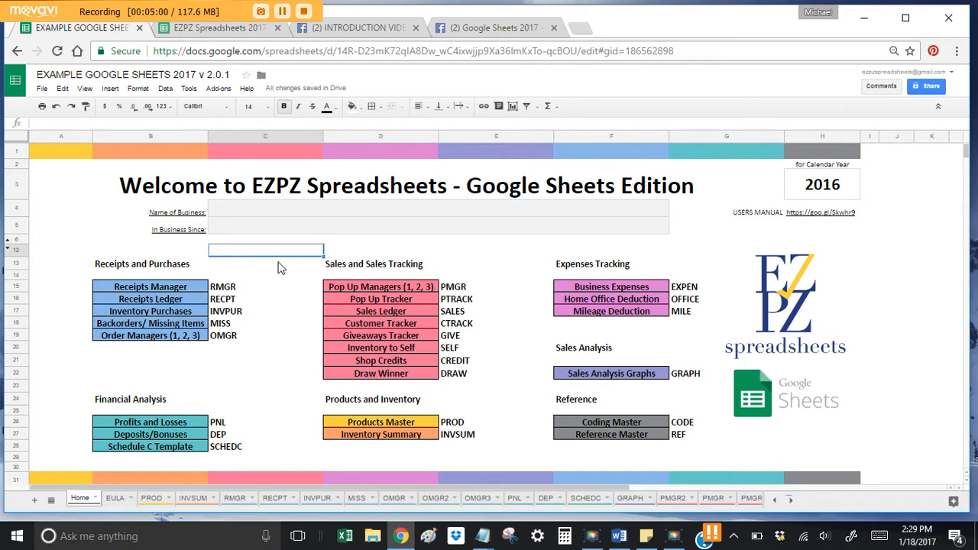
left_click(262, 263)
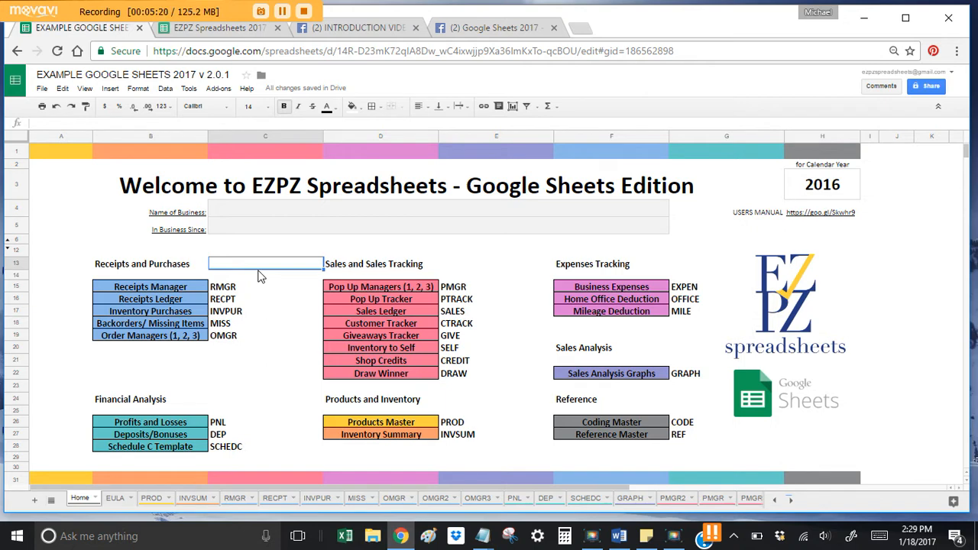
left_click(275, 325)
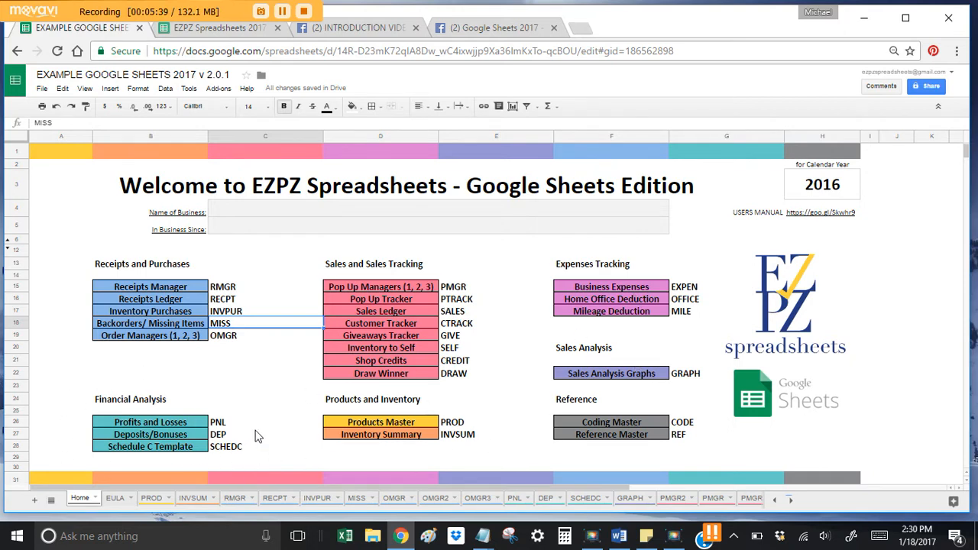
left_click(388, 309)
left_click(282, 314)
left_click(386, 313)
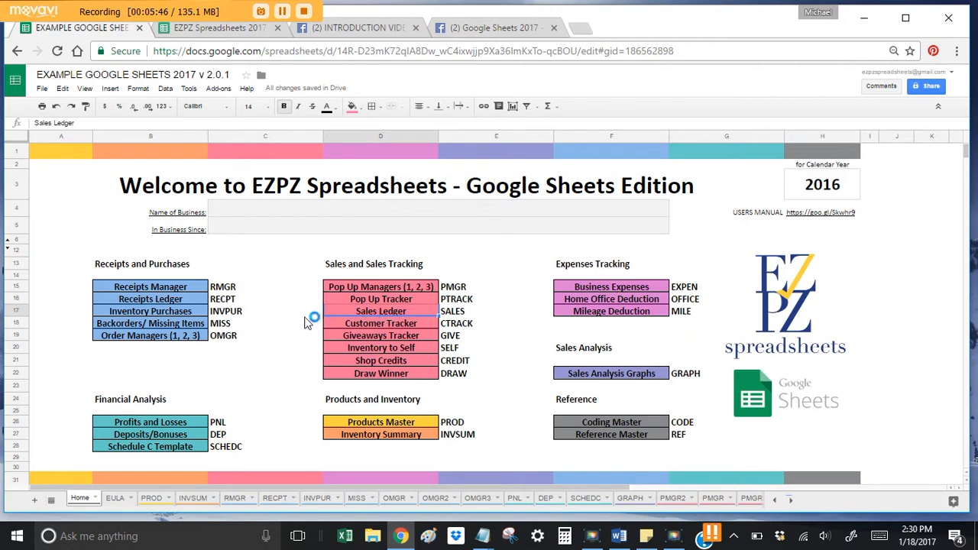
left_click(305, 316)
left_click(356, 311)
left_click(324, 215)
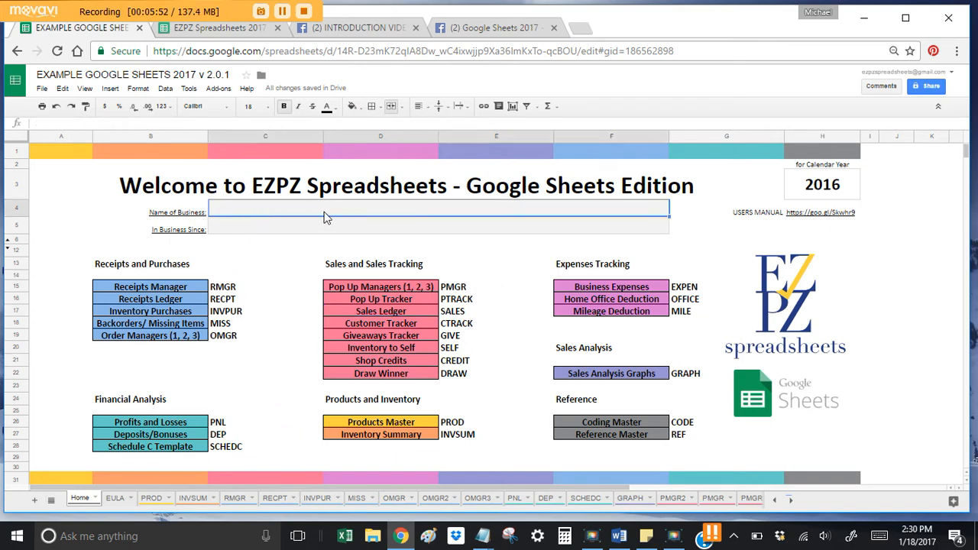
type("EZPZ")
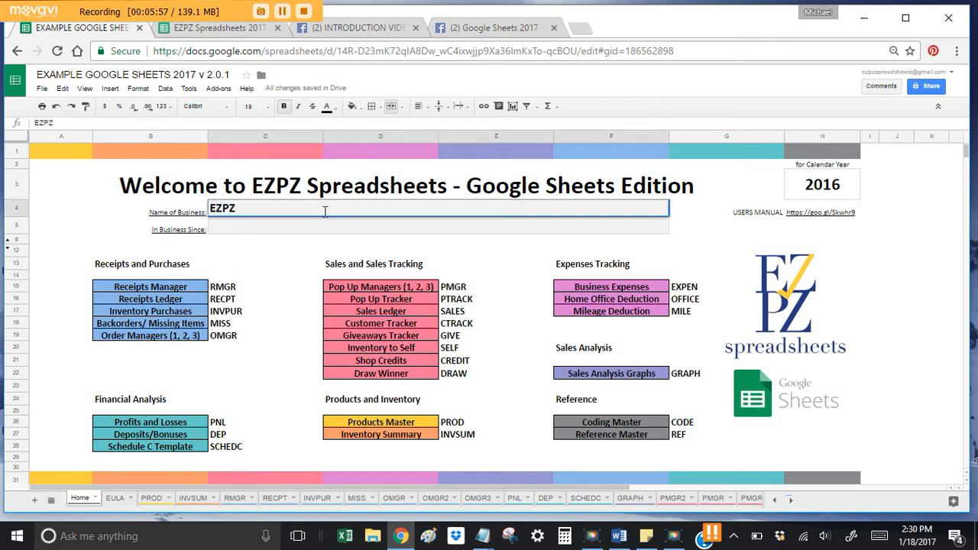
type(" Spreadshe")
key("BackSpace")
key("BackSpace")
key("BackSpace")
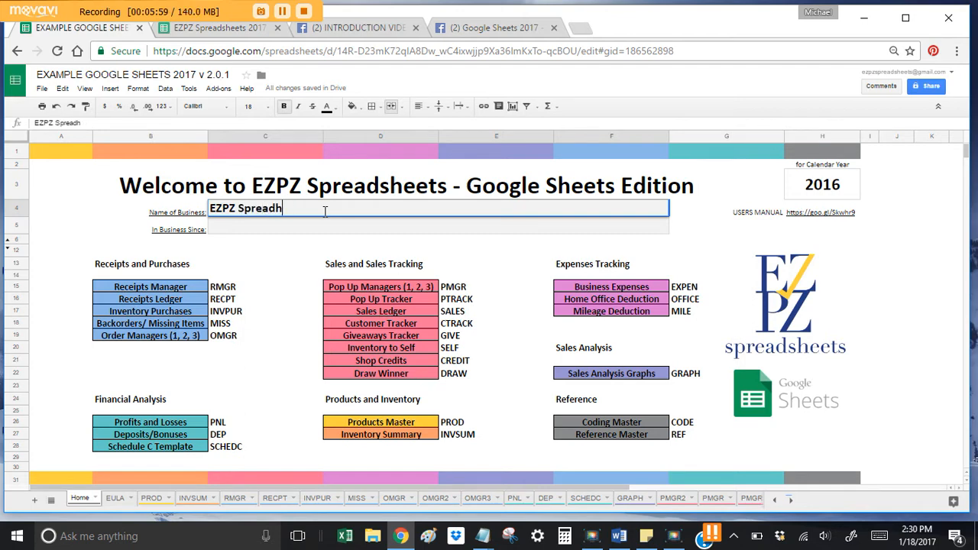
type("sheet")
key("Return")
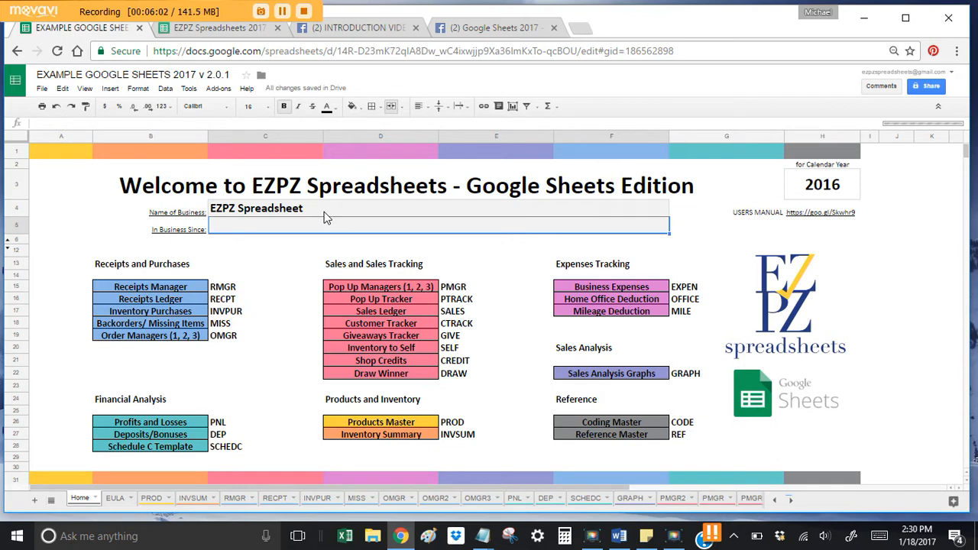
type("06/08/")
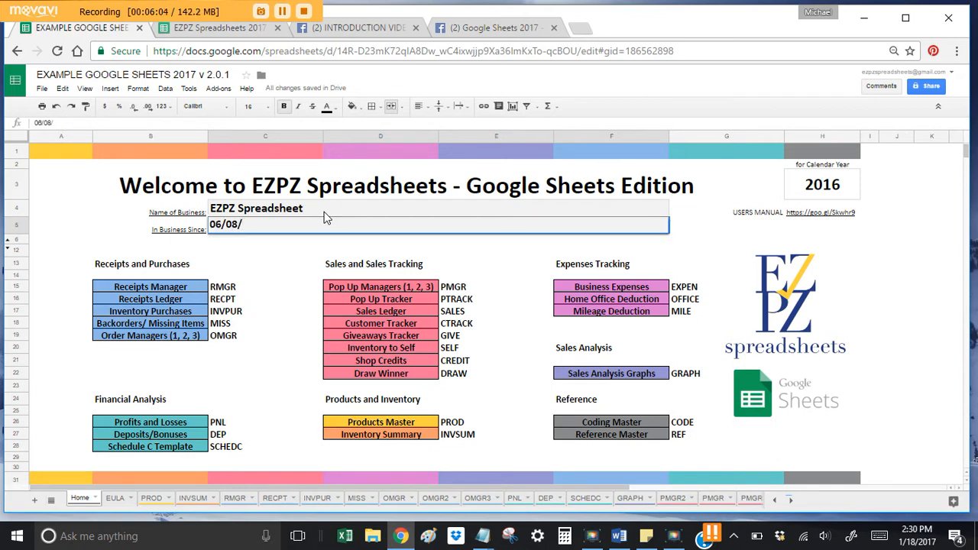
type("2017")
key("BackSpace")
type("6")
key("Return")
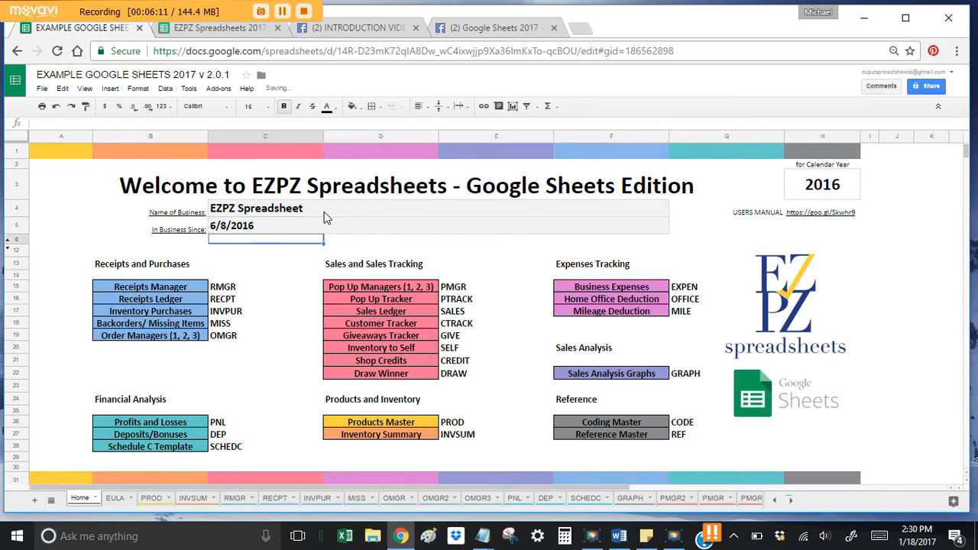
left_click(266, 262)
left_click(318, 229)
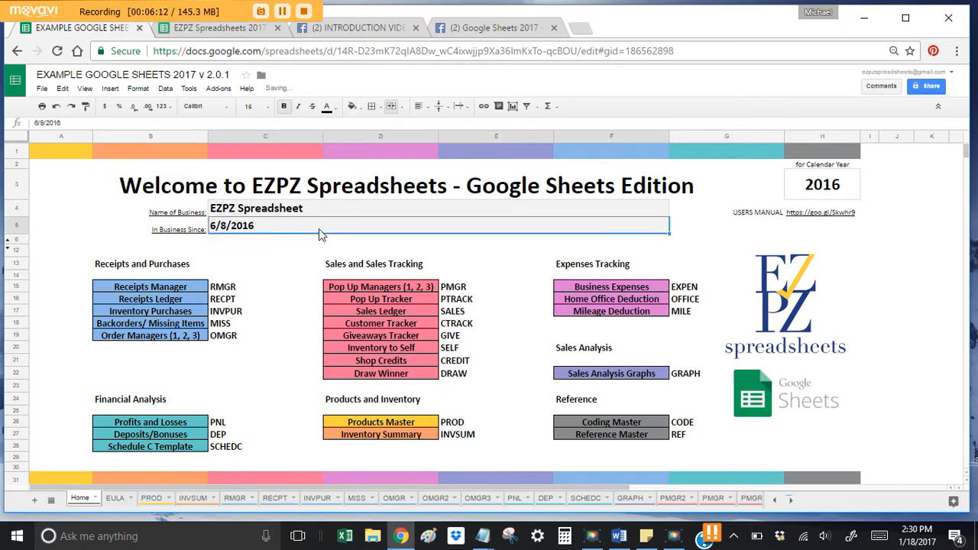
left_click(264, 254)
left_click(269, 231)
left_click(268, 246)
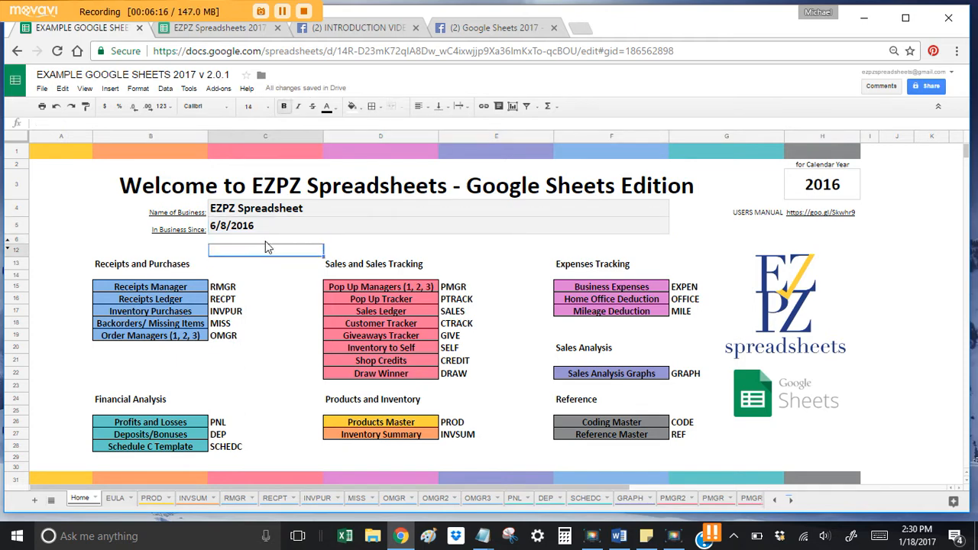
left_click(267, 240)
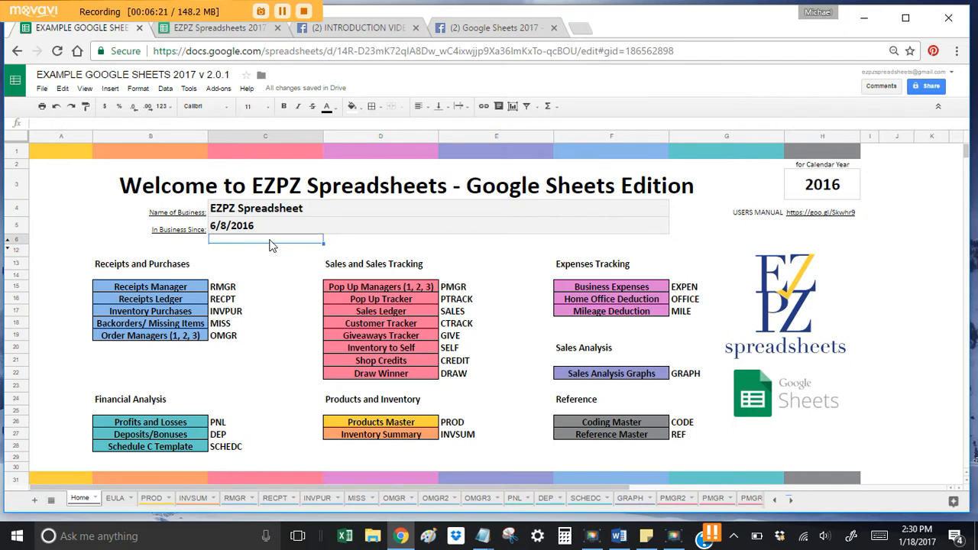
left_click(247, 254)
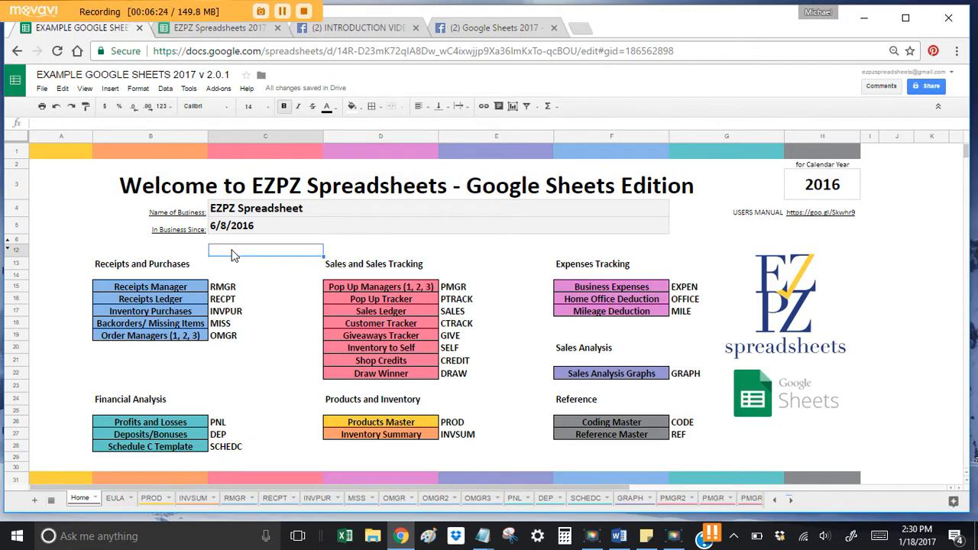
Step: Open the PROD Products Master sheet and highlight the Amelia rows AMEXS through AMEL
left_click(151, 498)
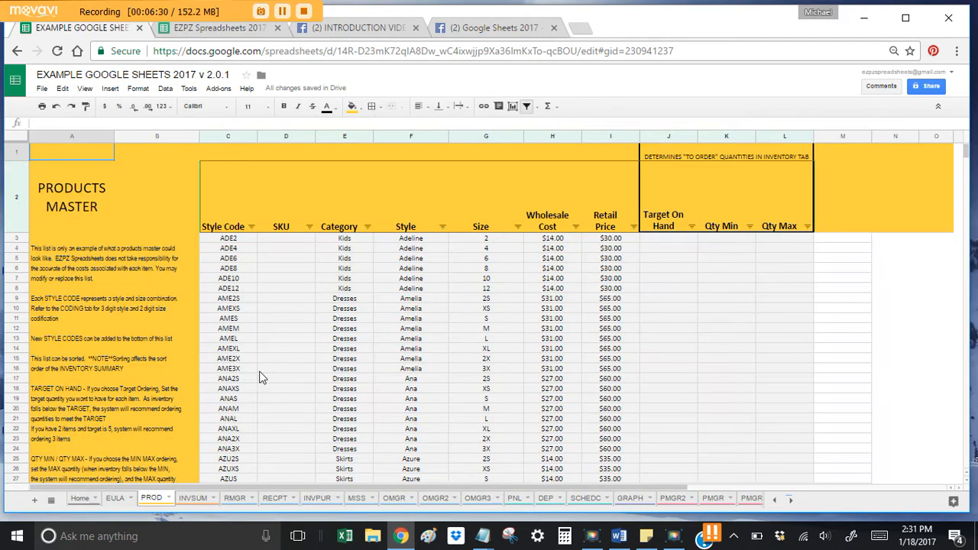
left_click_drag(237, 308, 609, 346)
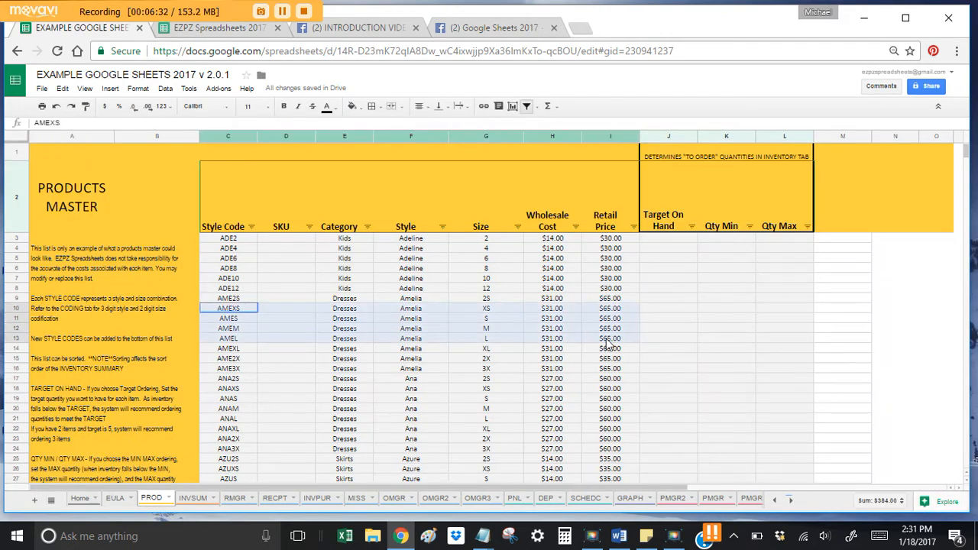
left_click(589, 407)
scroll(587, 405, "down", 12)
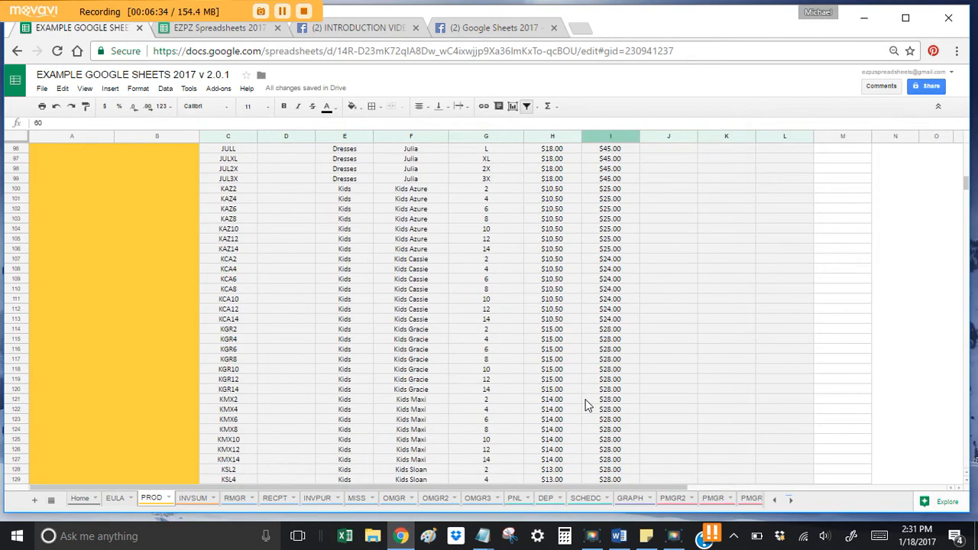
scroll(586, 405, "up", 12)
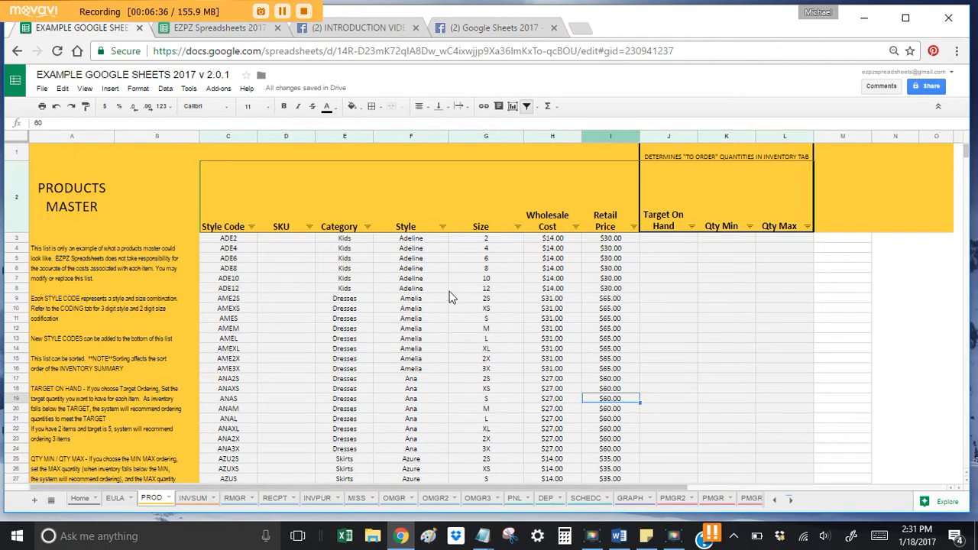
Step: Review the AME2S row: Dresses, Amelia, size 2S, wholesale cost and $65.00 retail price
left_click(245, 329)
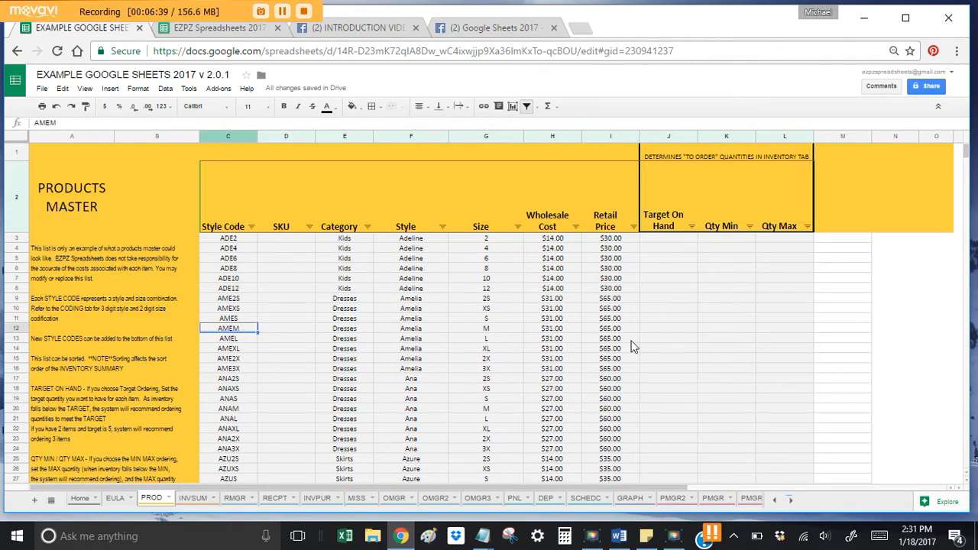
key("Up")
key("Up")
key("Up")
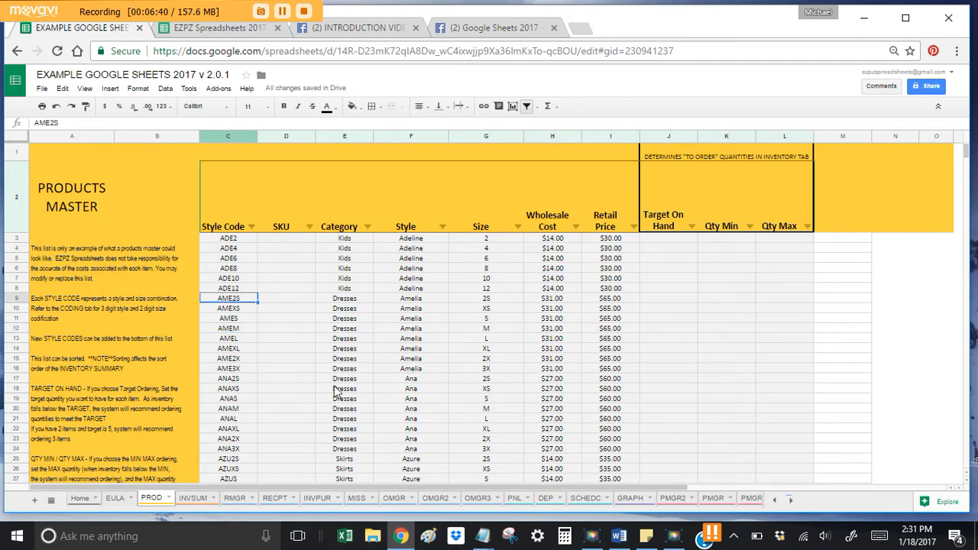
left_click(356, 302)
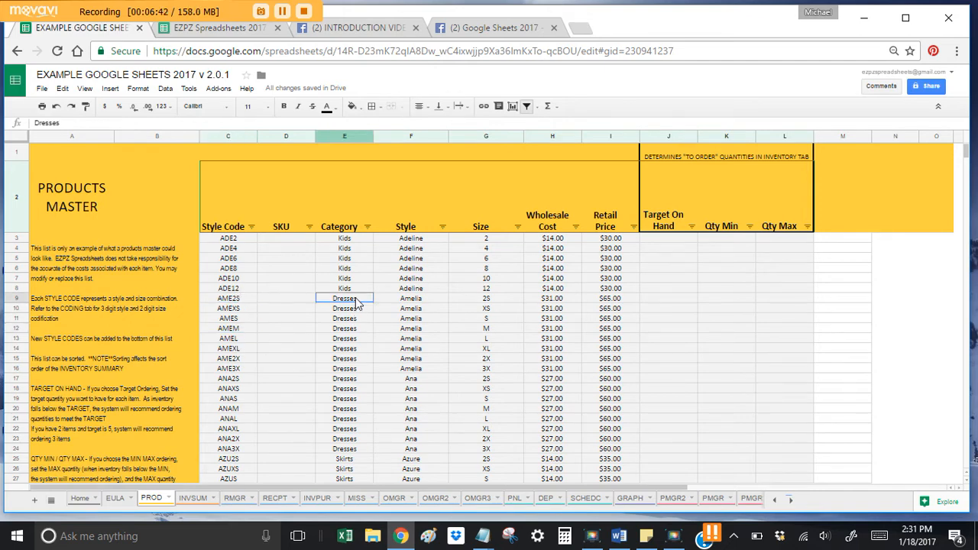
left_click(416, 297)
left_click(494, 301)
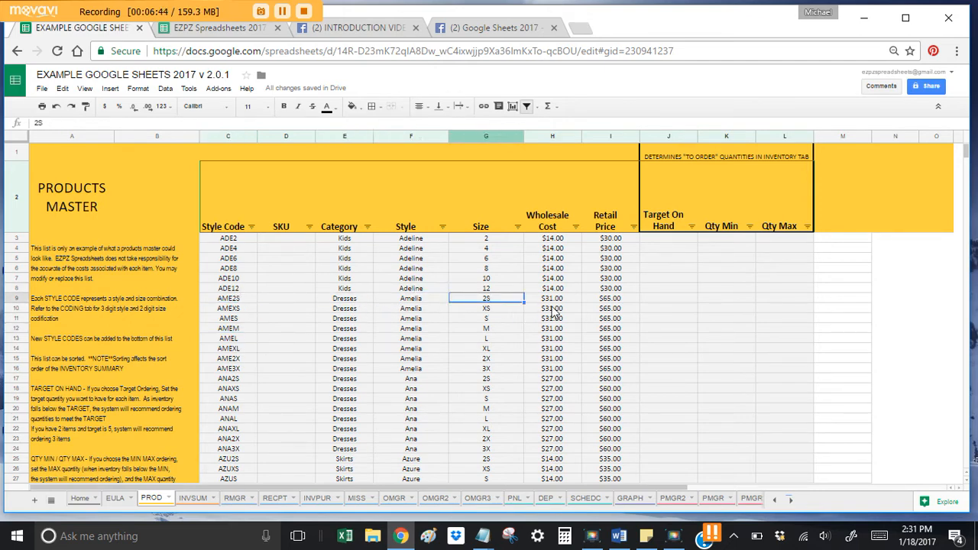
left_click(554, 310)
left_click(608, 313)
scroll(322, 337, "down", 3)
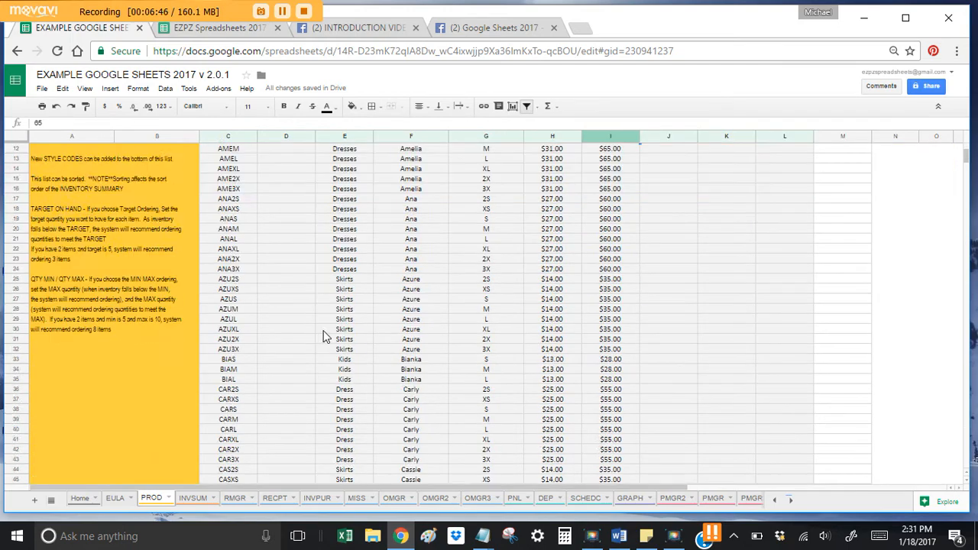
scroll(322, 336, "up", 3)
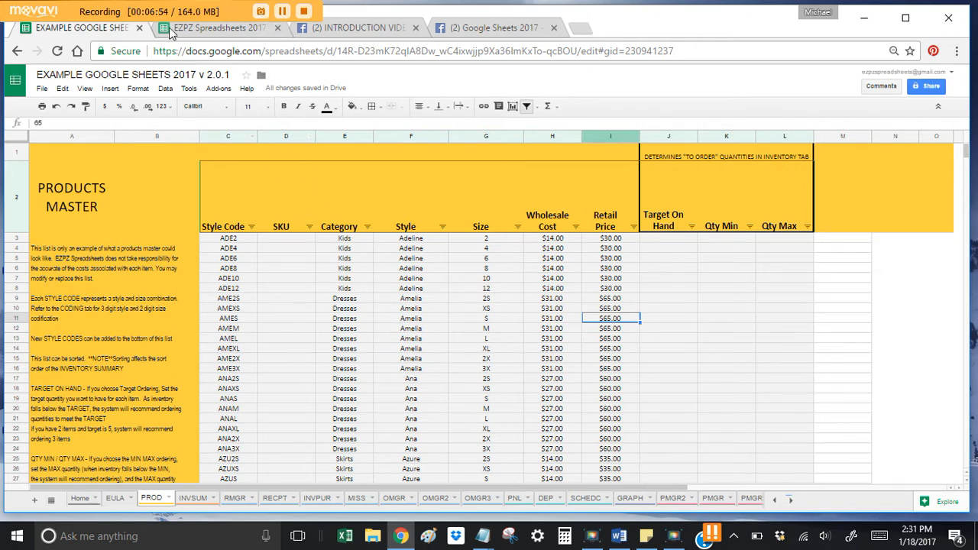
left_click(198, 29)
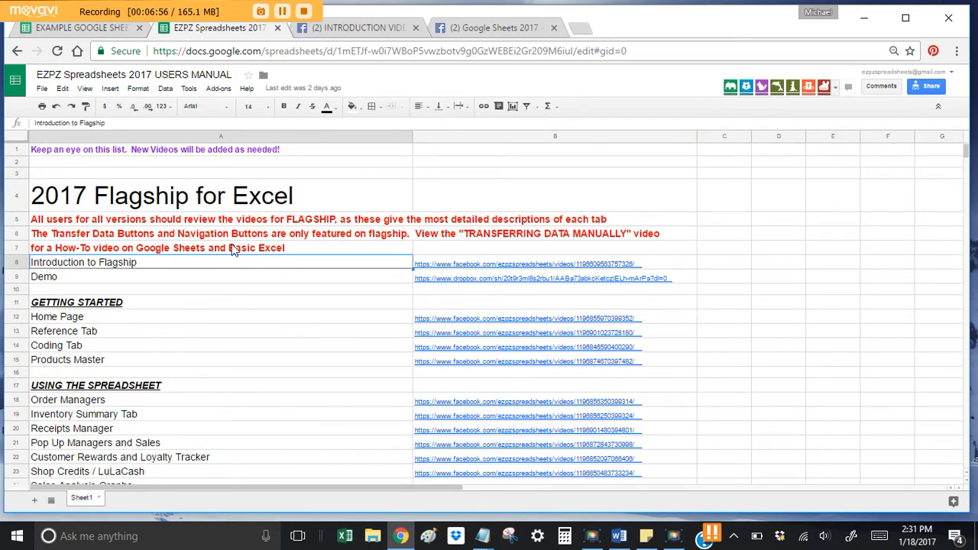
left_click(110, 204)
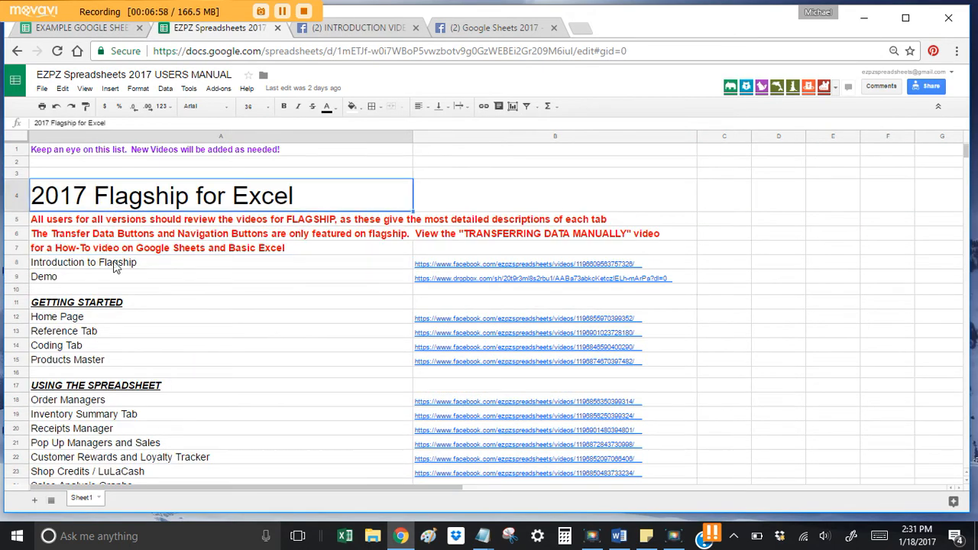
scroll(179, 392, "down", 5)
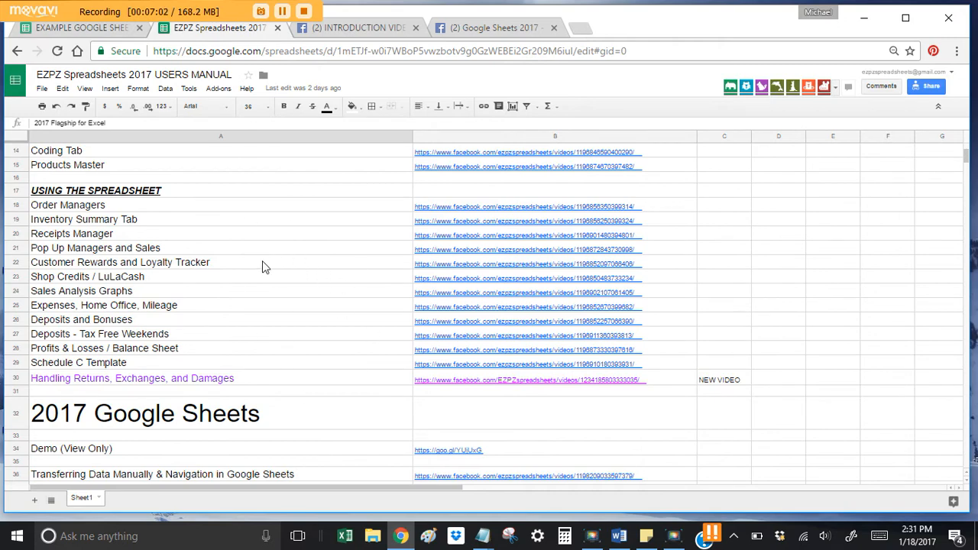
scroll(262, 264, "up", 5)
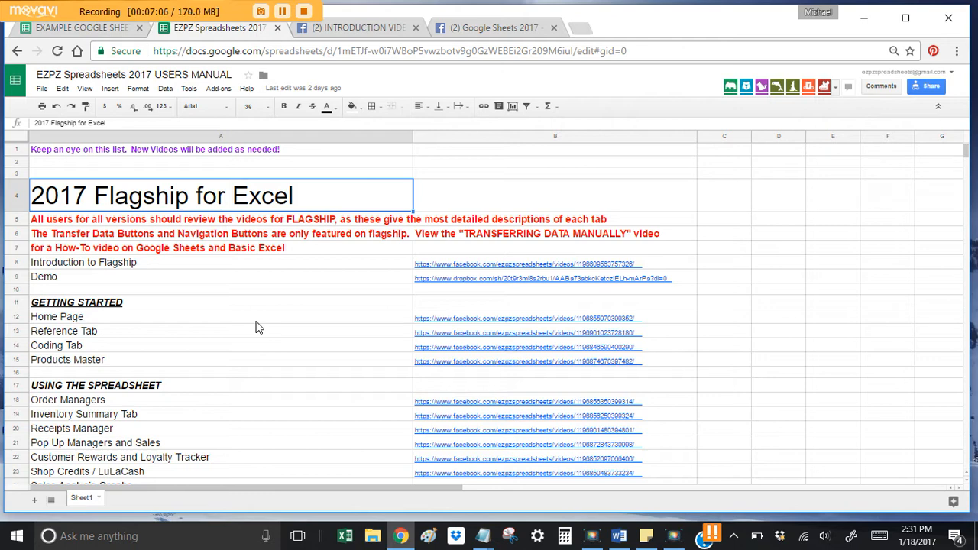
scroll(284, 323, "down", 5)
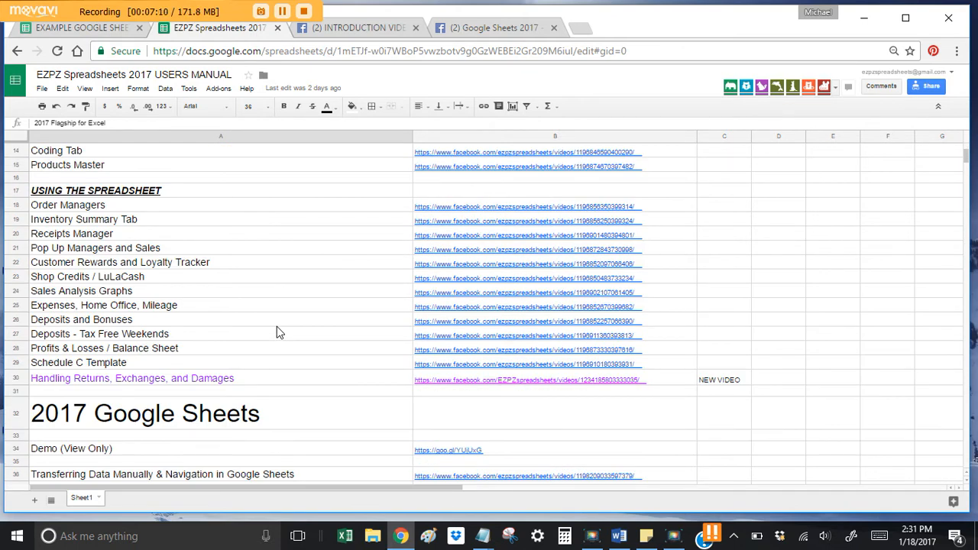
scroll(279, 335, "up", 5)
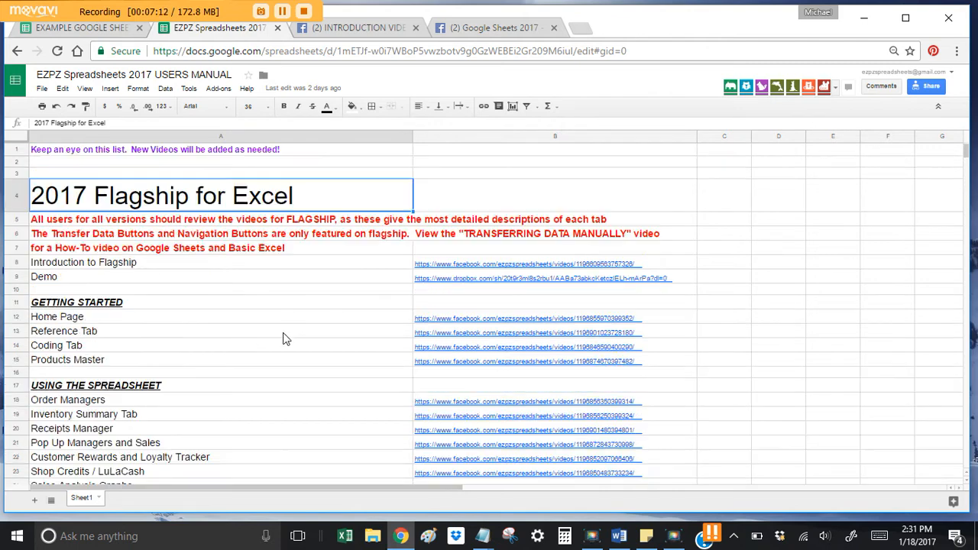
left_click(91, 31)
left_click(345, 328)
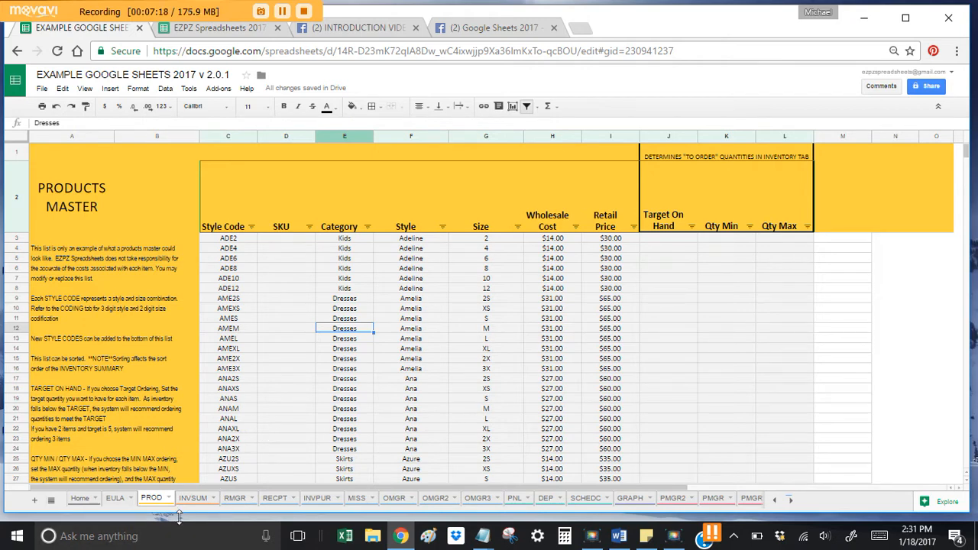
Step: Look through INVSUM, Home, OMGR (IRM2S line) and OMGR2, ending on the empty OMGR3 sheet
left_click(192, 498)
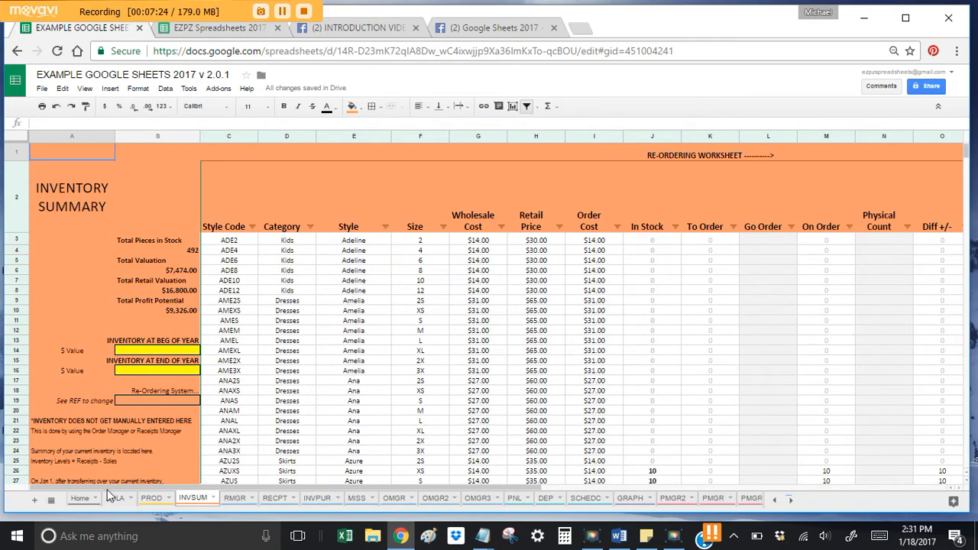
left_click(77, 501)
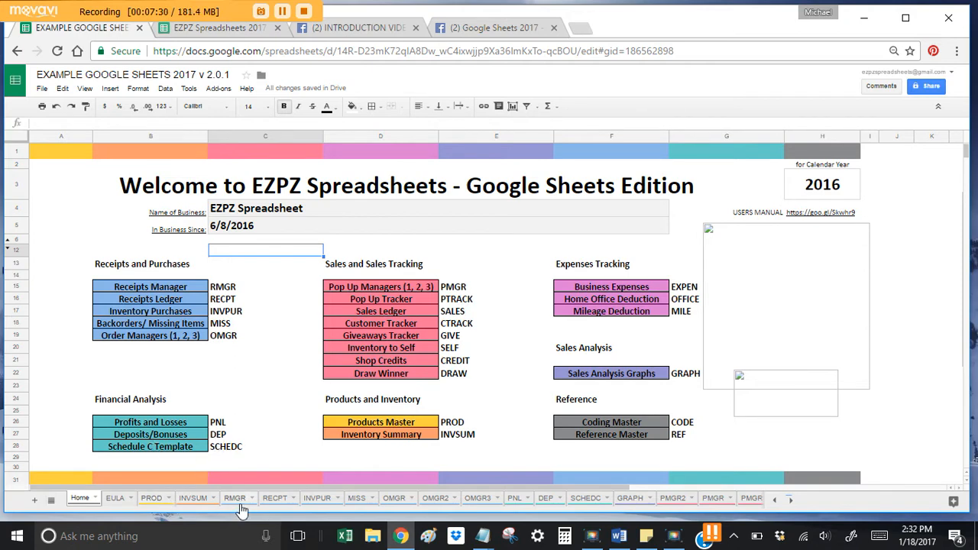
left_click(394, 504)
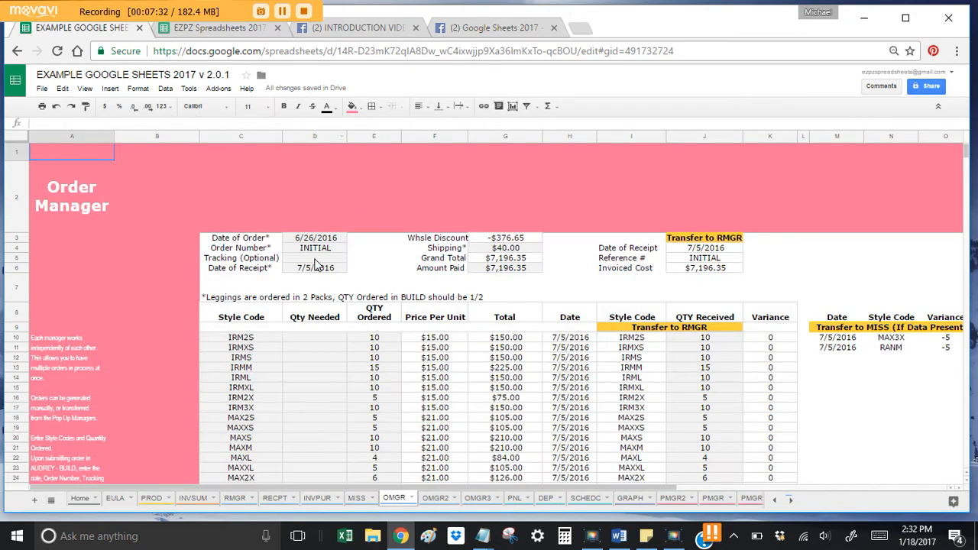
left_click(245, 337)
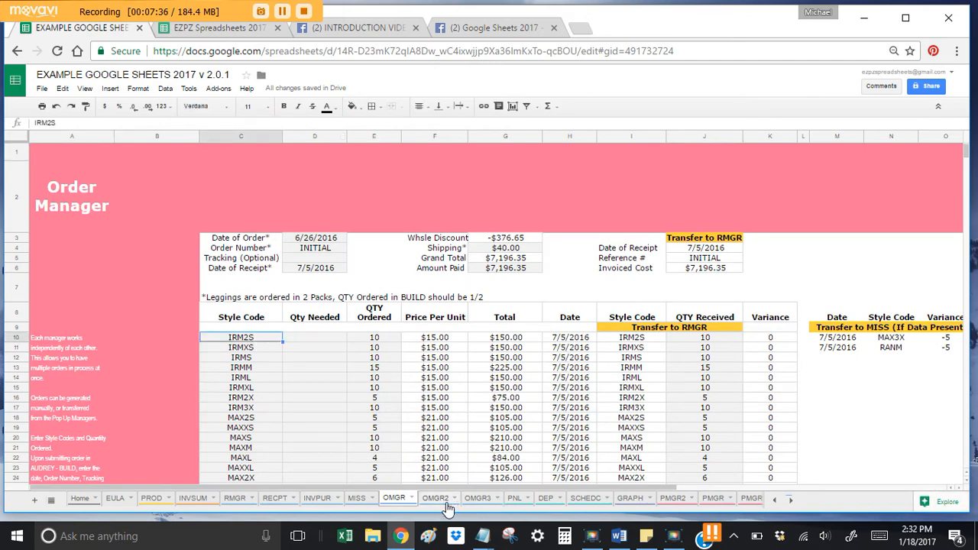
left_click(438, 502)
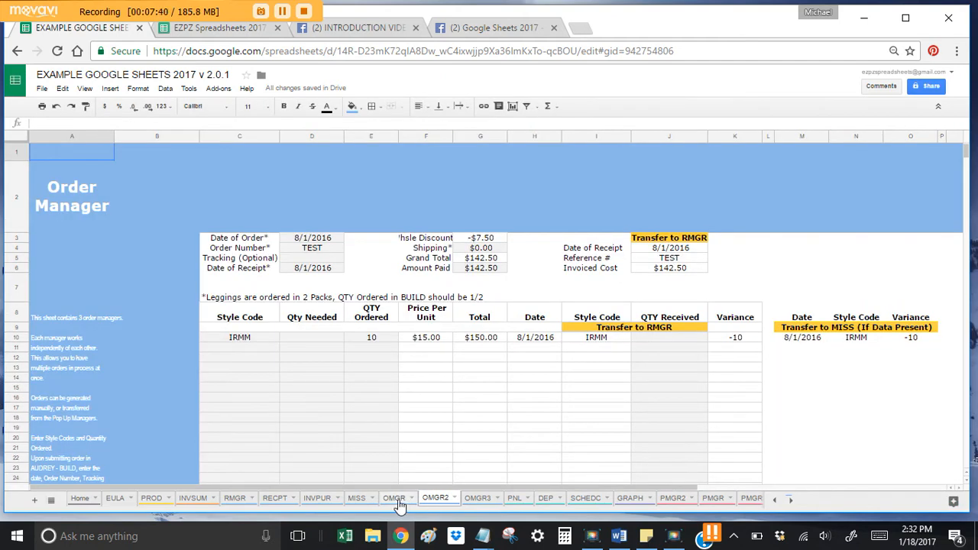
left_click(477, 504)
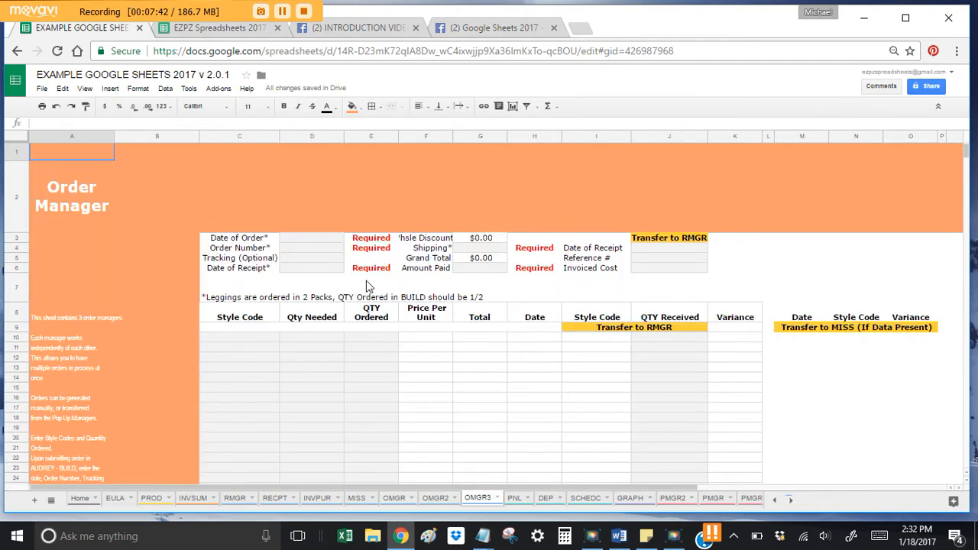
Step: Set the OMGR3 Date of Order to 01/18/2017
left_click(297, 238)
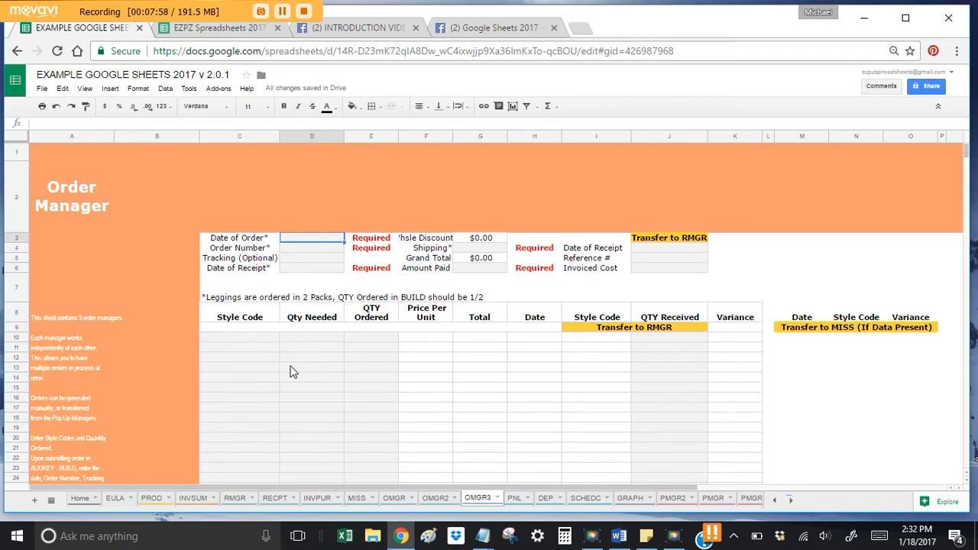
type("01/18/2017")
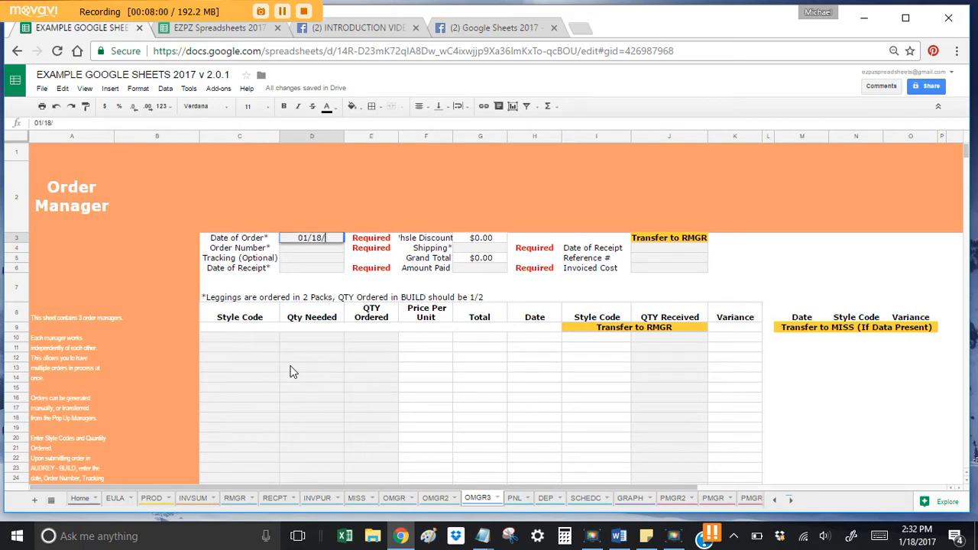
key("Return")
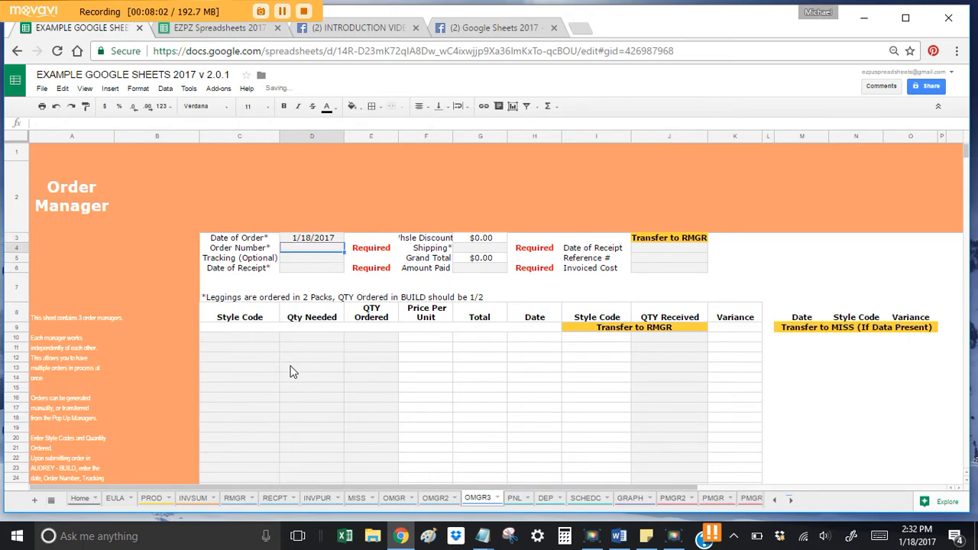
Step: Add order lines LEGOS and LEGTC, each with a quantity ordered of 30
left_click(254, 337)
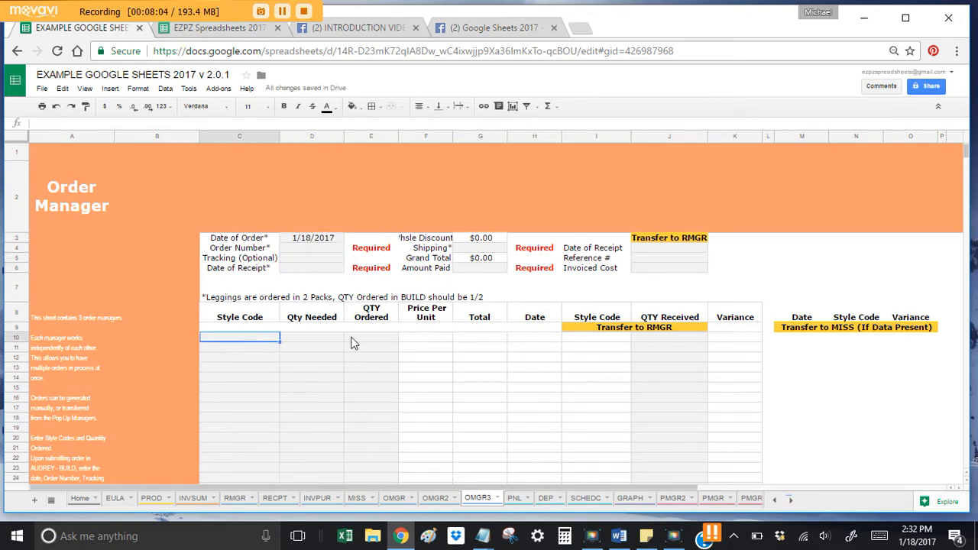
type("LEGOS")
key("Tab")
key("Tab")
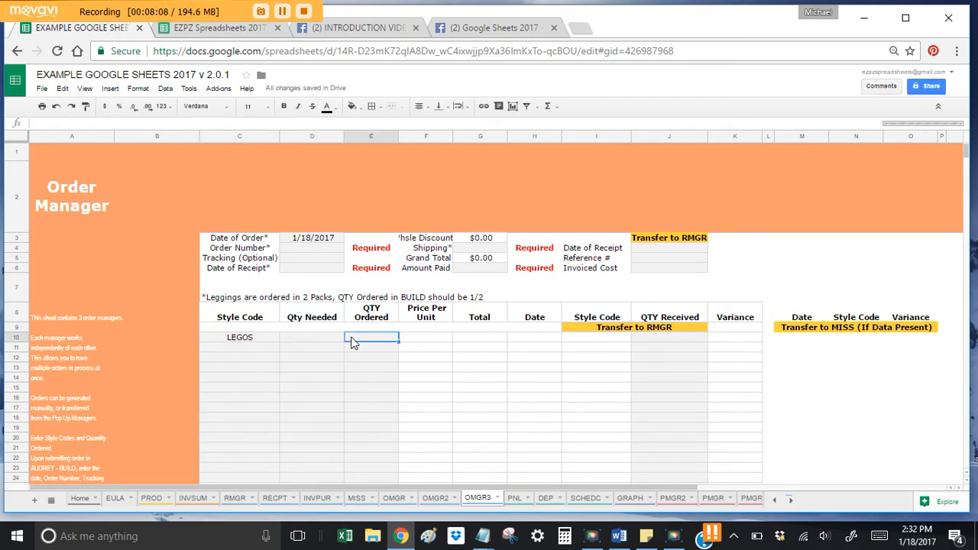
type("30")
key("Return")
key("Left")
key("Left")
key("Left")
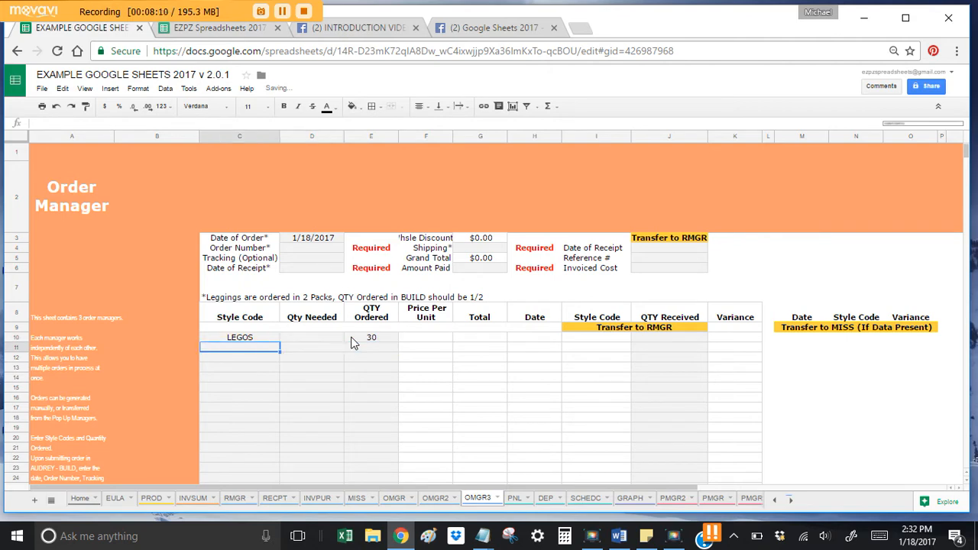
key("Right")
type("LEGTC")
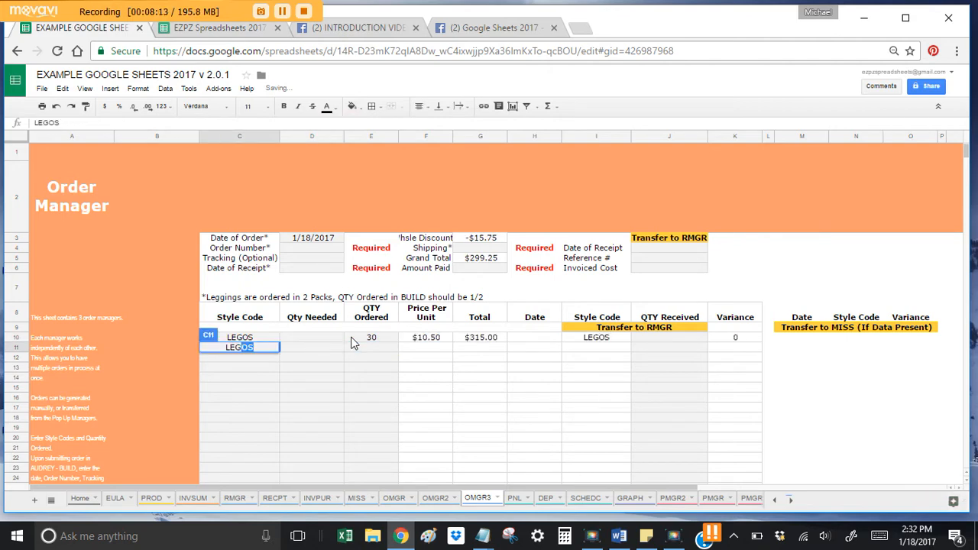
left_click(352, 344)
type("30")
key("Return")
key("Left")
key("Left")
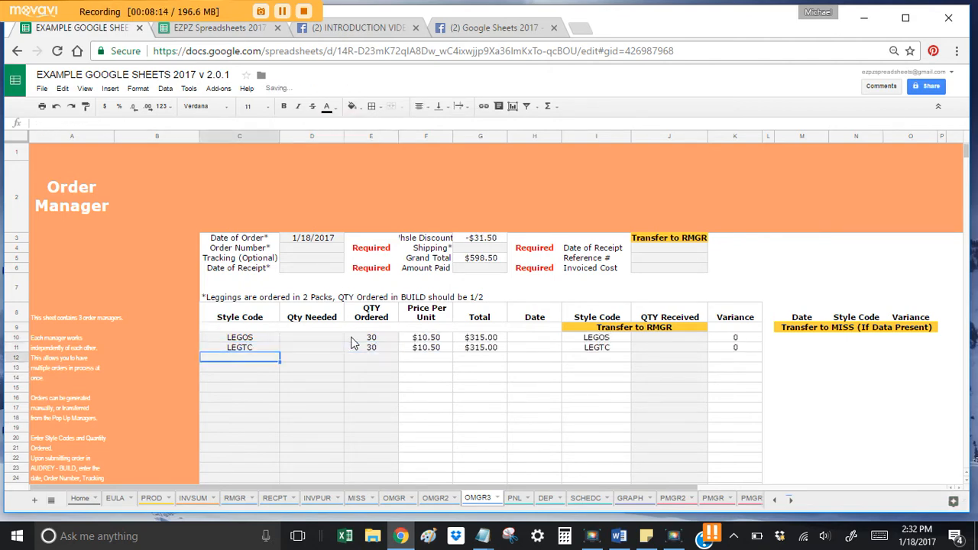
Step: Check the LEGOS and LEGTC quantity ordered values and style code entries
left_click(368, 362)
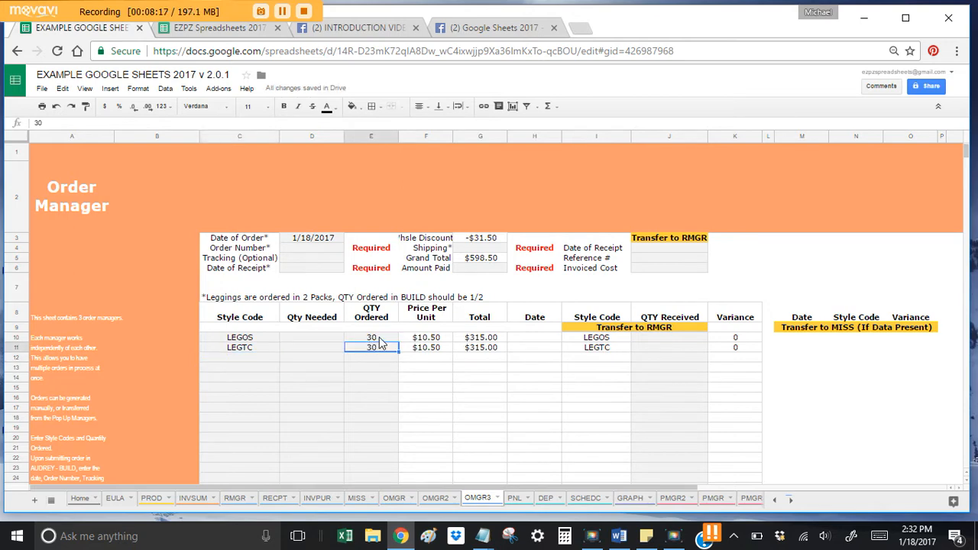
left_click(380, 338)
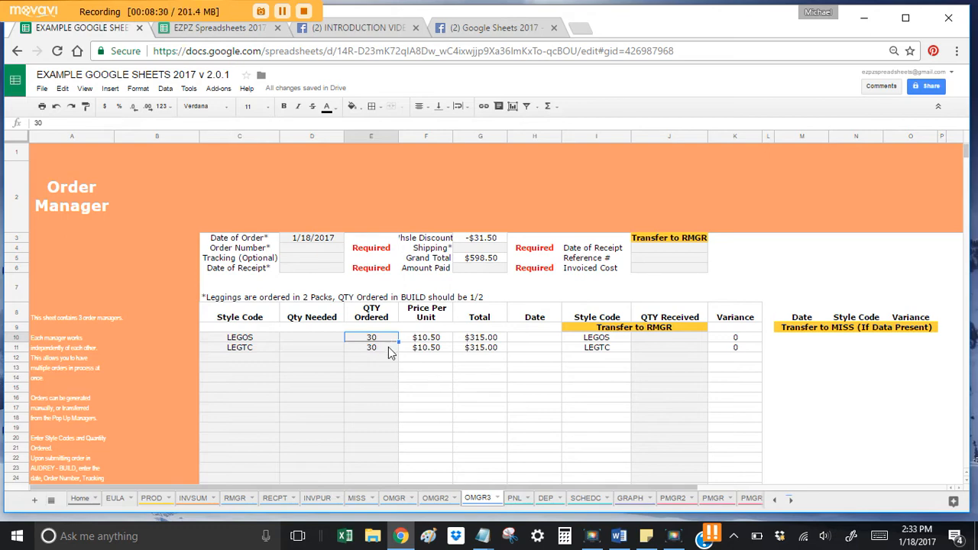
left_click(385, 346)
left_click(336, 337)
left_click(382, 338)
left_click(226, 350)
Step: Add IRMM with quantity 10 in row 12, then check the sum of the two 30s
left_click(252, 359)
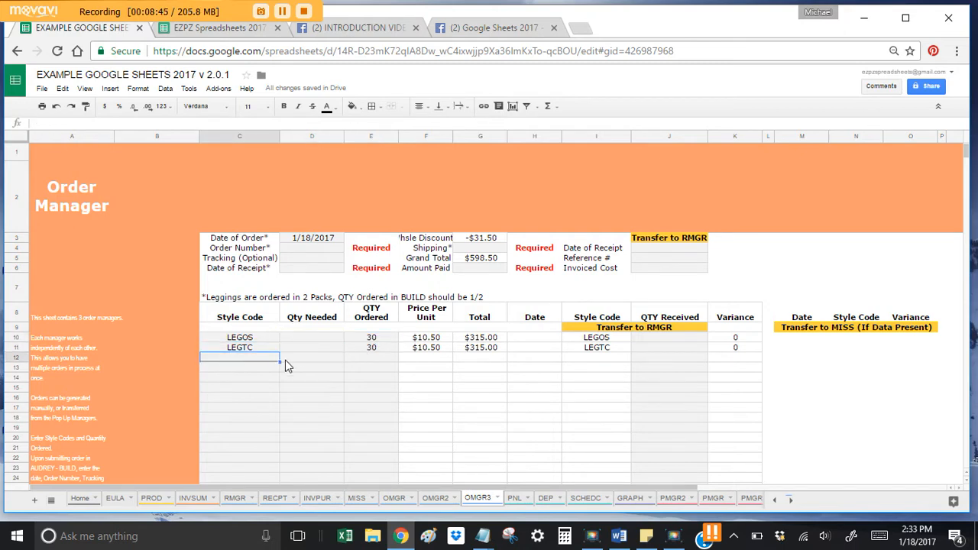
type("IRMM")
key("Tab")
key("Tab")
type("10")
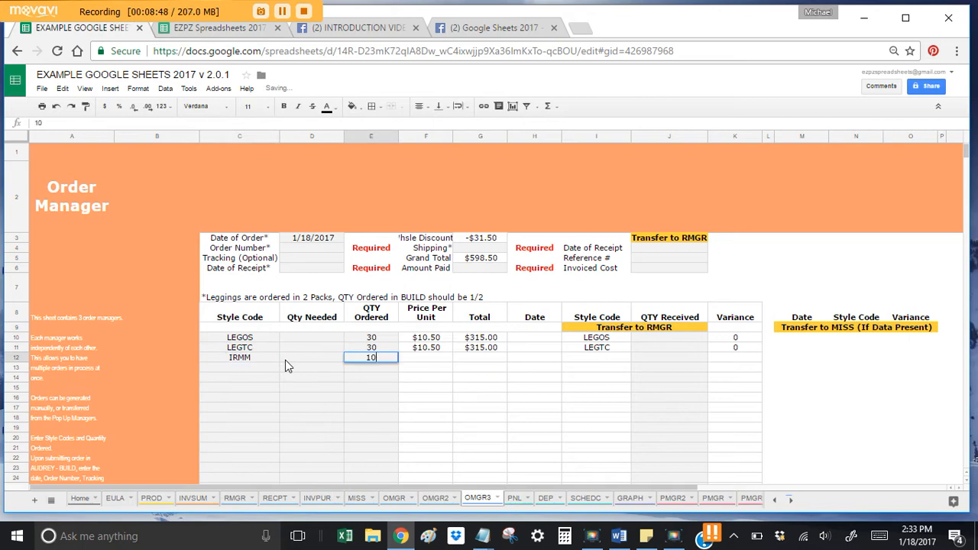
key("Return")
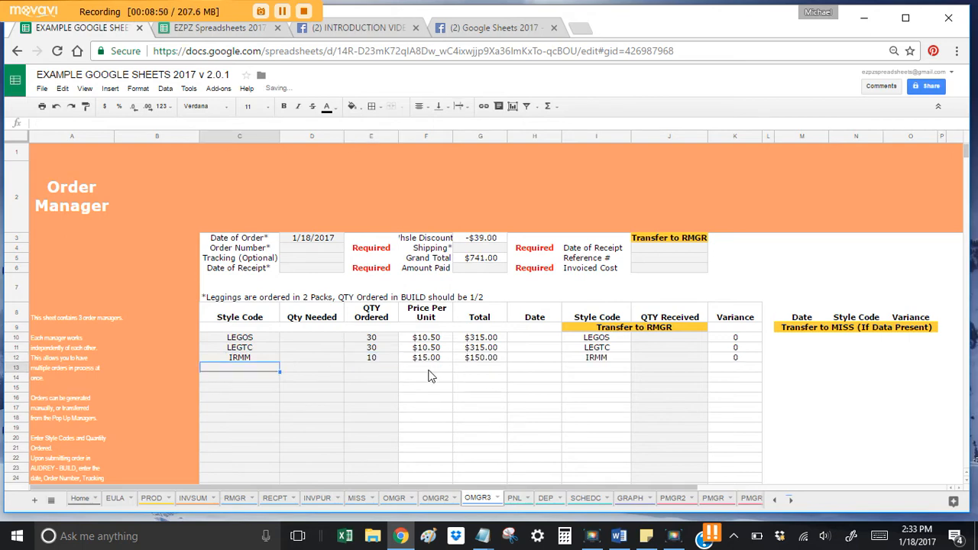
left_click_drag(376, 341, 376, 349)
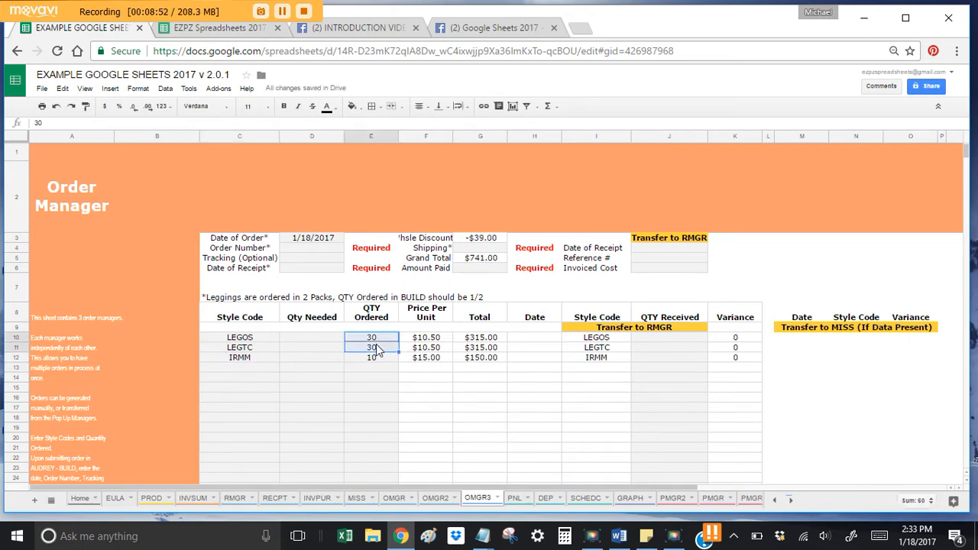
left_click(377, 339)
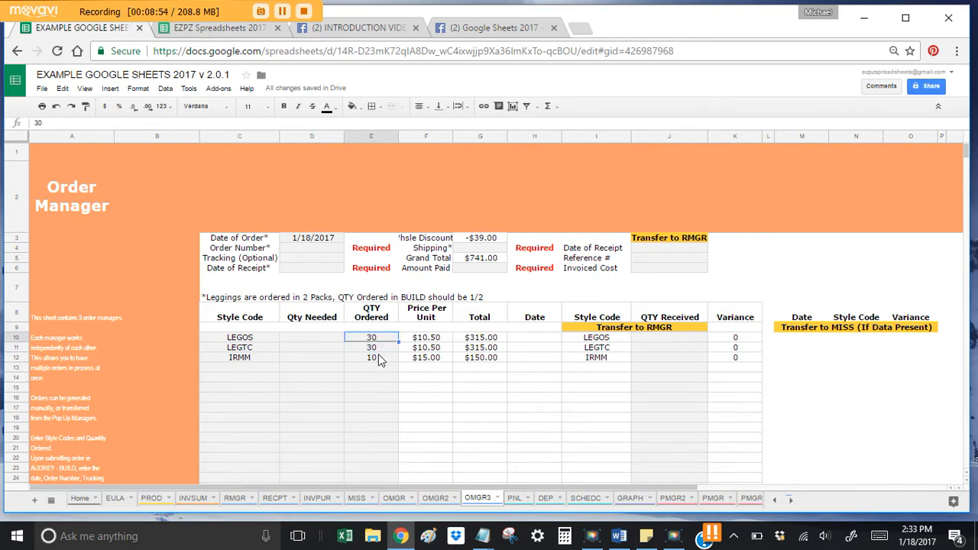
left_click(663, 343)
Step: Enter the order number and $40 shipping, then check the Grand Total calculation
left_click(328, 250)
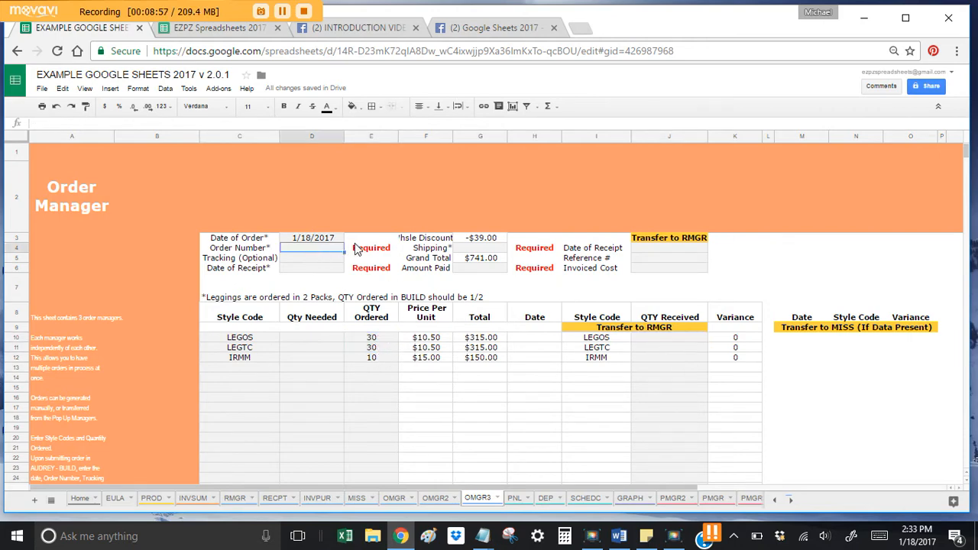
type("5315642")
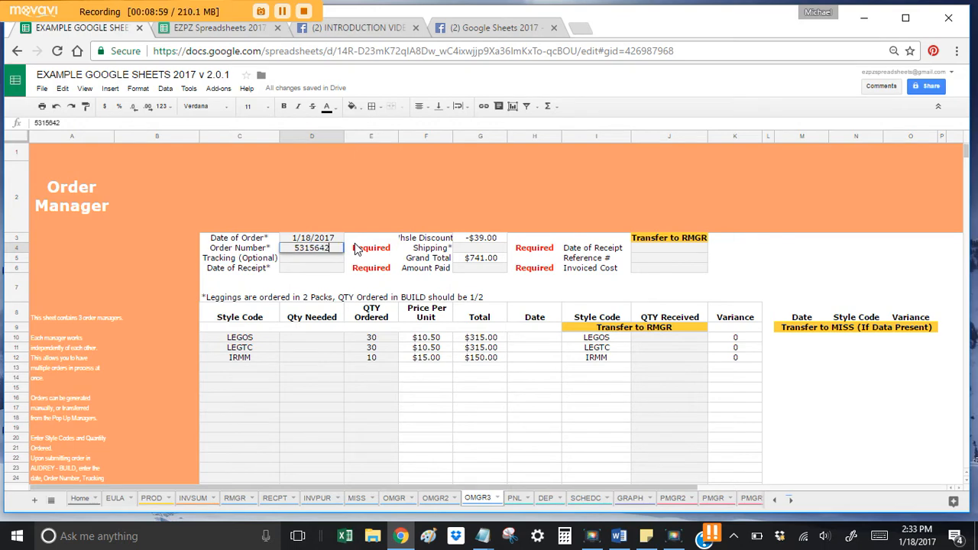
key("Return")
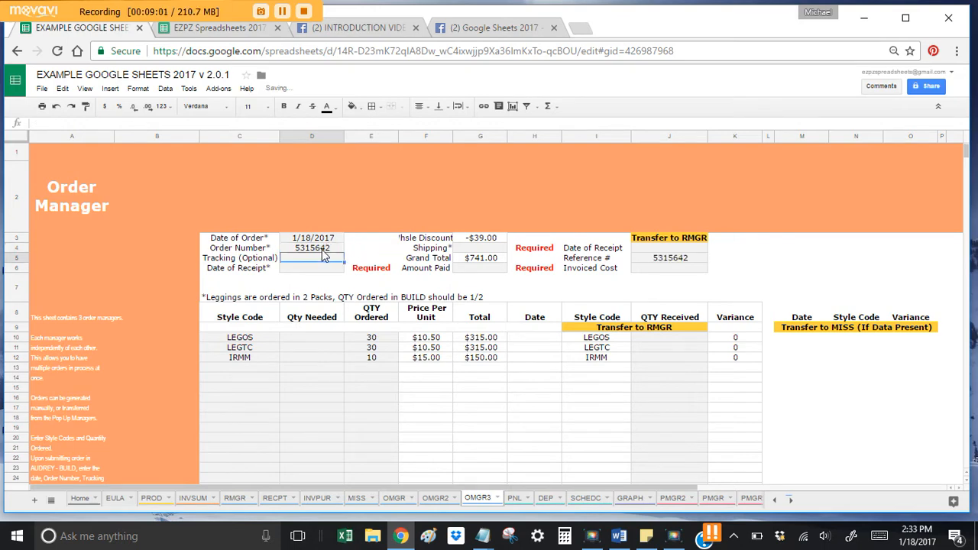
left_click(473, 250)
type("40")
key("Return")
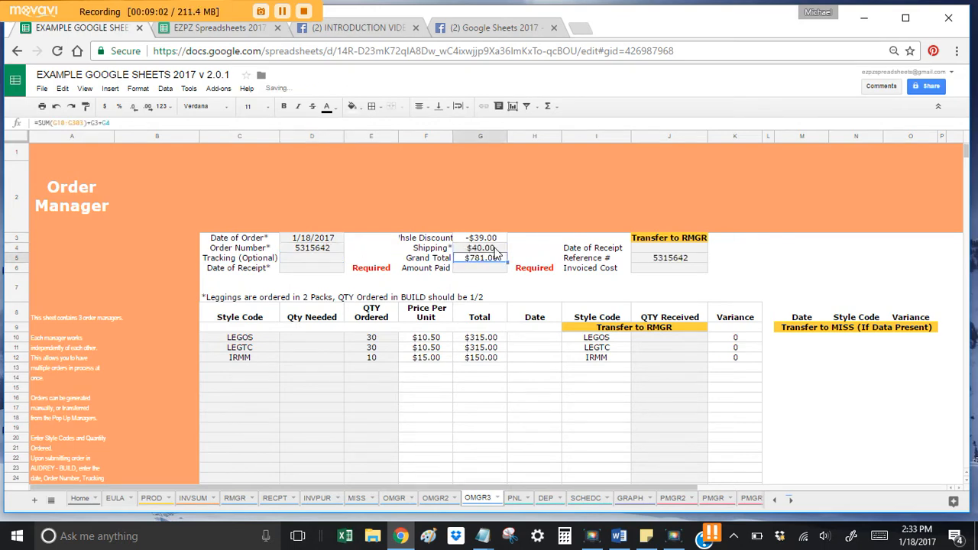
left_click(493, 240)
left_click(497, 248)
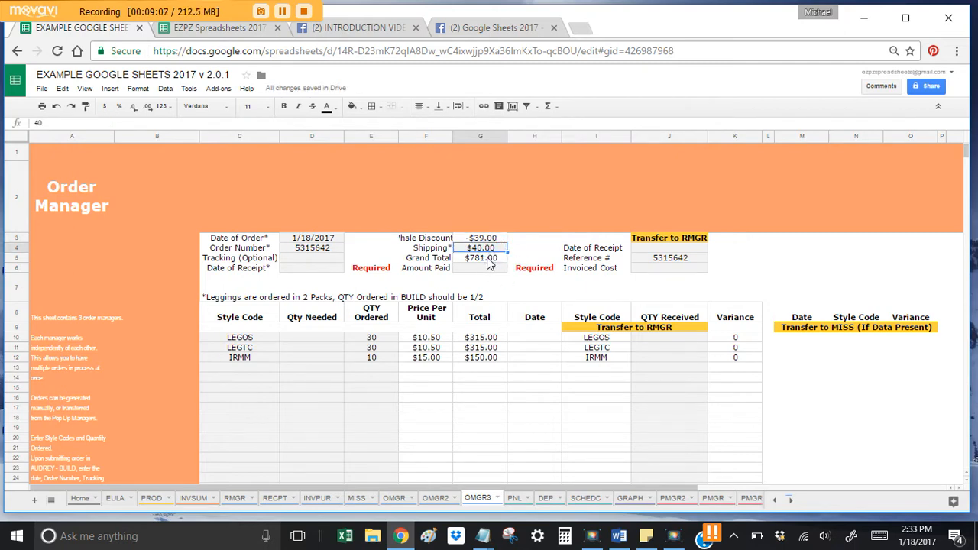
Step: Enter $781.00 as Amount Paid and 1/25/2017 as the Date of Receipt
left_click(487, 268)
type("781.0")
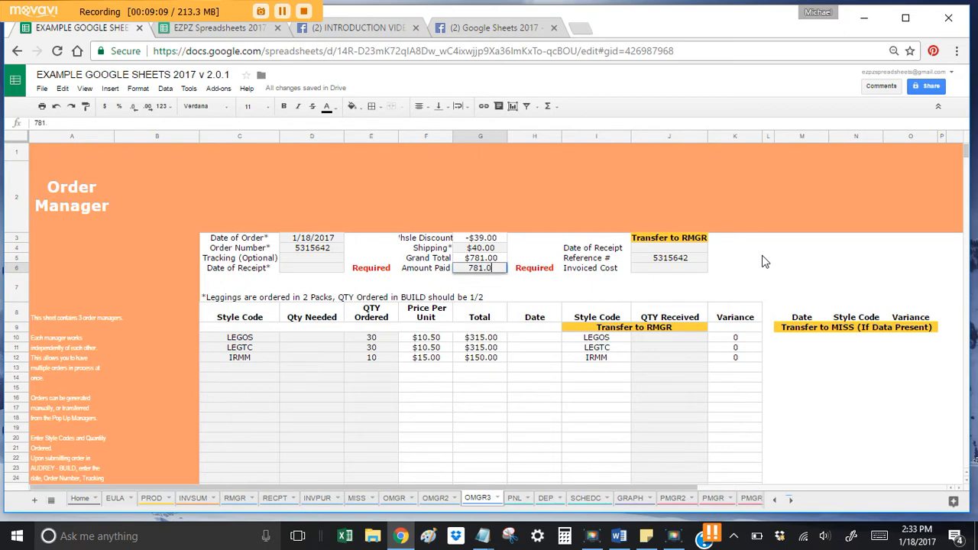
key("Return")
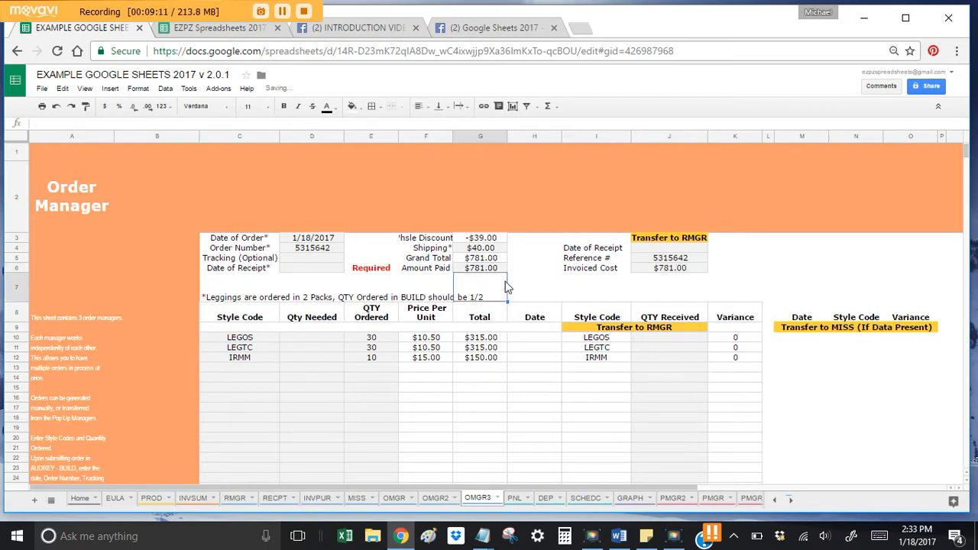
left_click(306, 267)
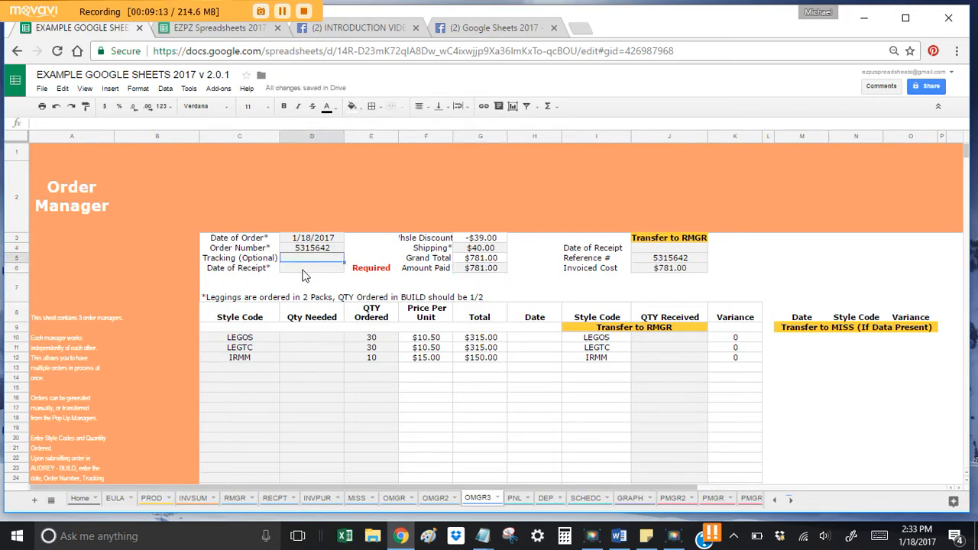
left_click(312, 260)
left_click(311, 267)
type("1/")
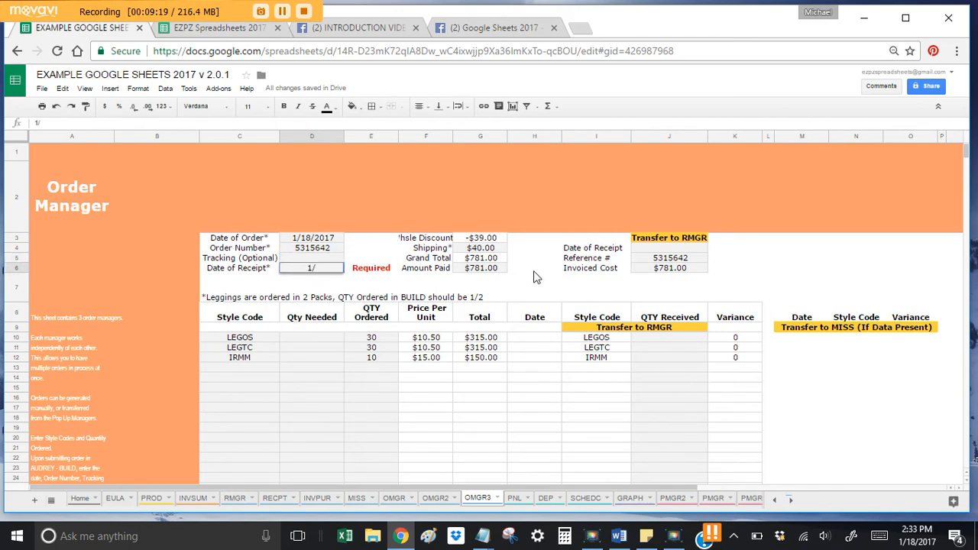
type("25/2017")
key("Return")
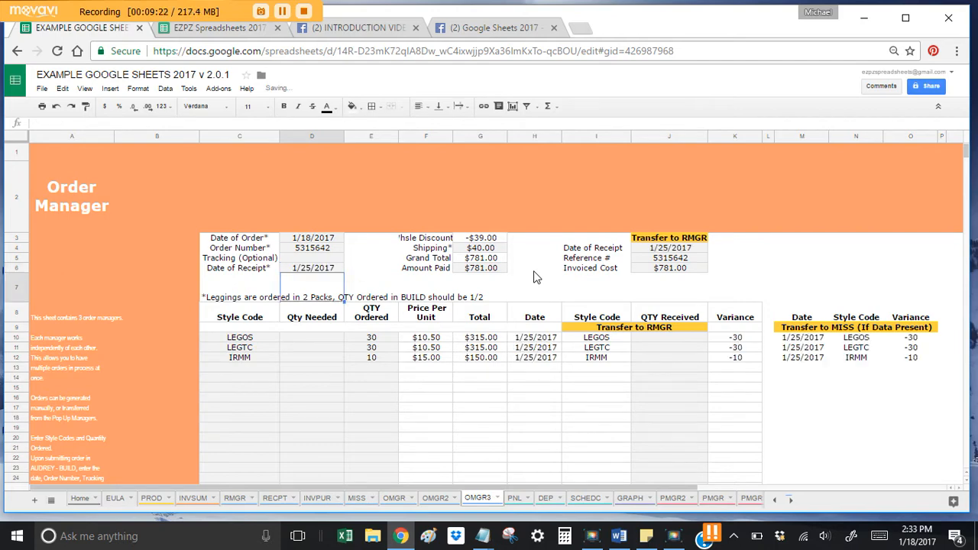
left_click(654, 339)
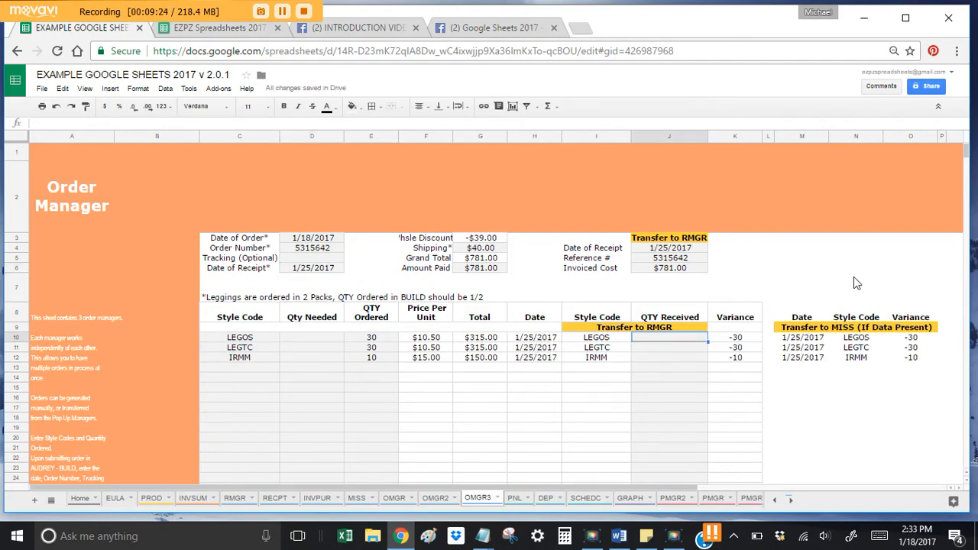
Step: Enter 30, 30 and 9 received, then inspect IRMM's variance and missing-items row
type("30")
key("Return")
type("30")
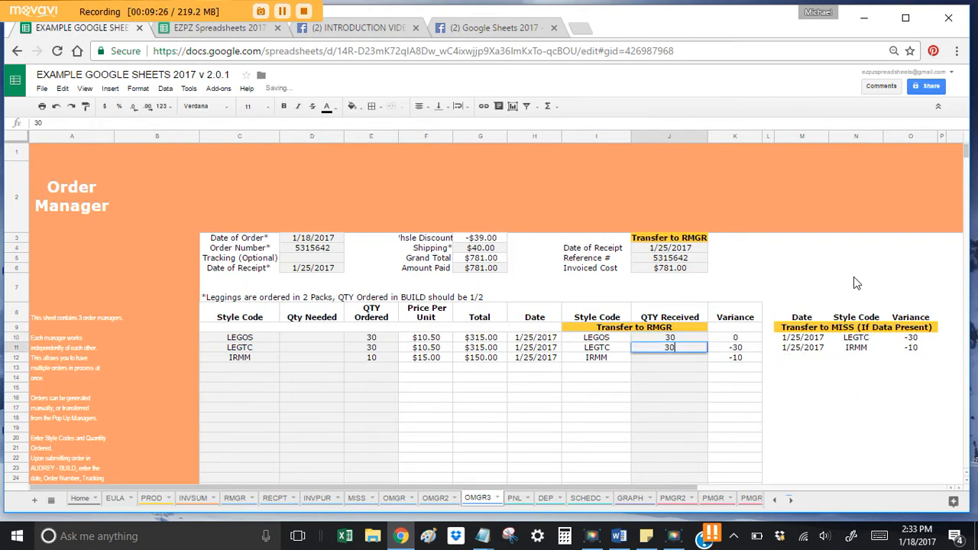
key("Return")
type("9")
key("Return")
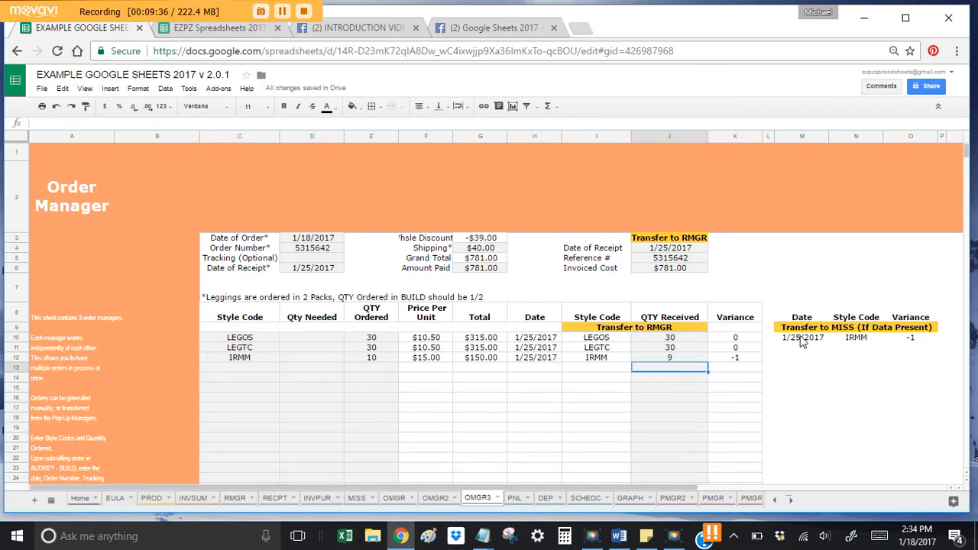
left_click(735, 359)
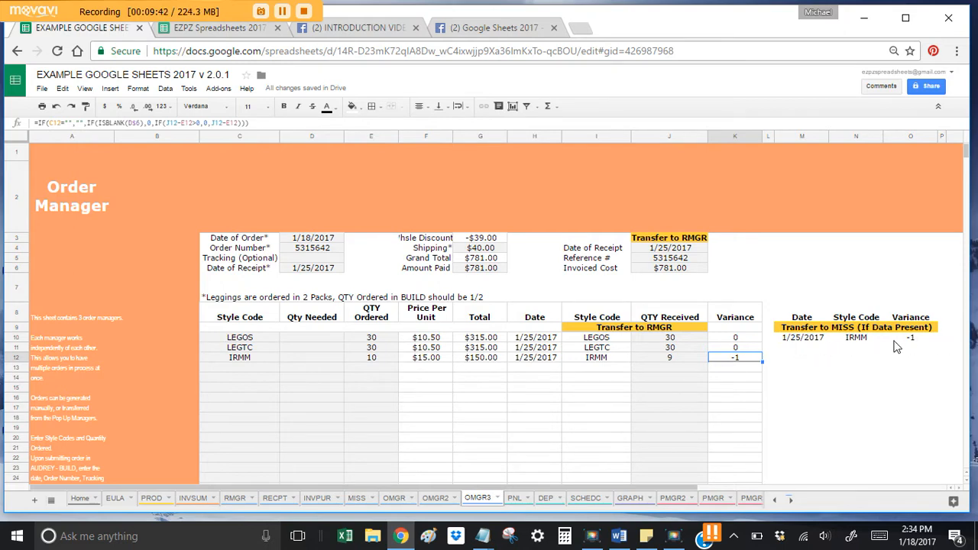
left_click_drag(814, 341, 903, 340)
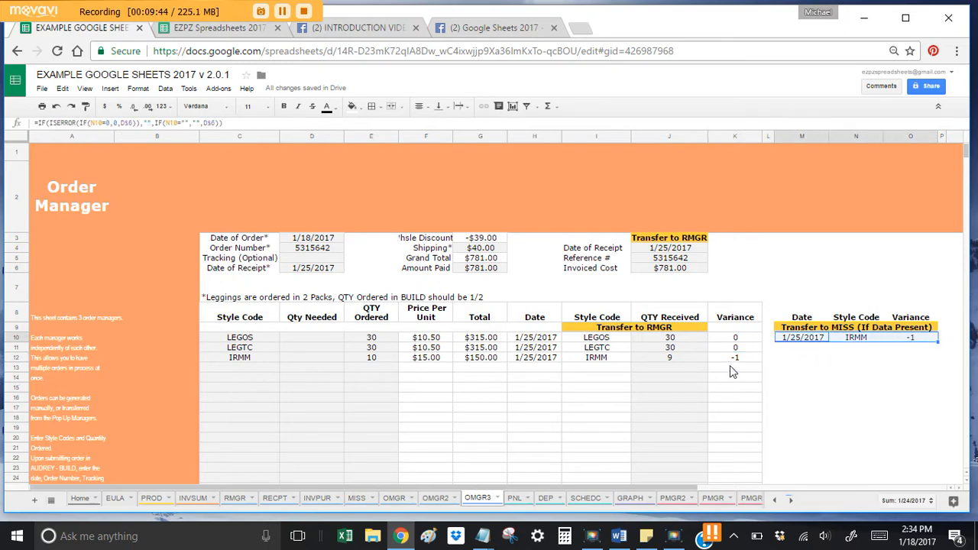
left_click(693, 358)
Step: Test LEGTC received as 29, then restore it to 30
key("Up")
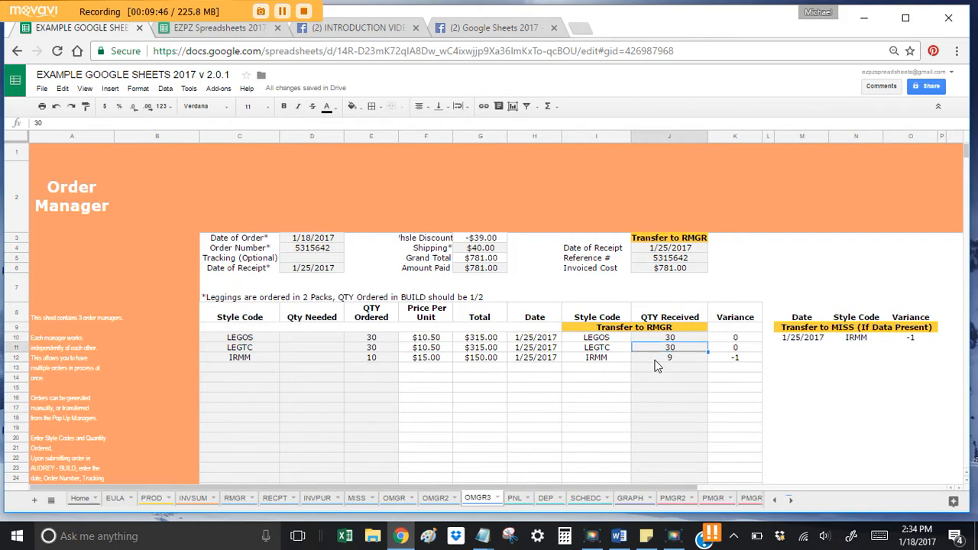
type("29")
key("Return")
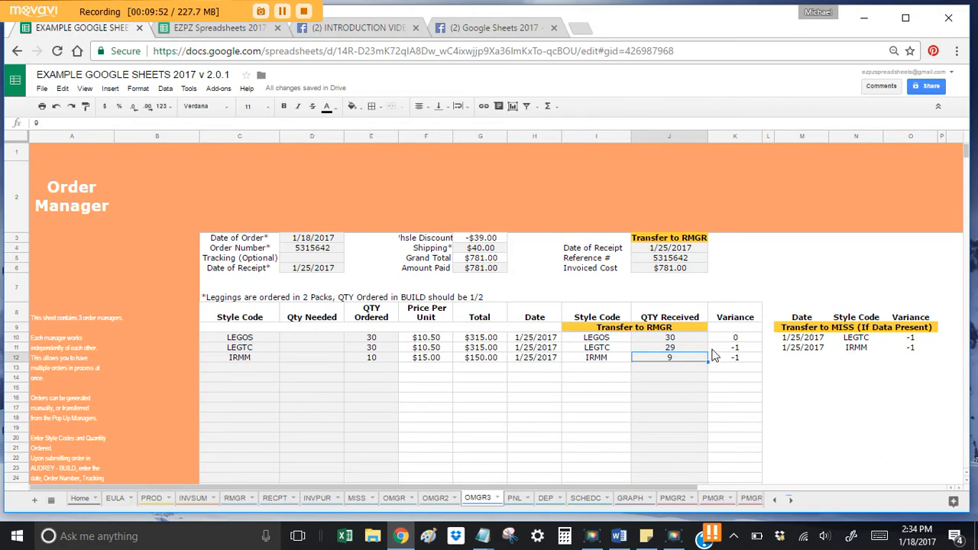
key("Up")
type("30")
key("Return")
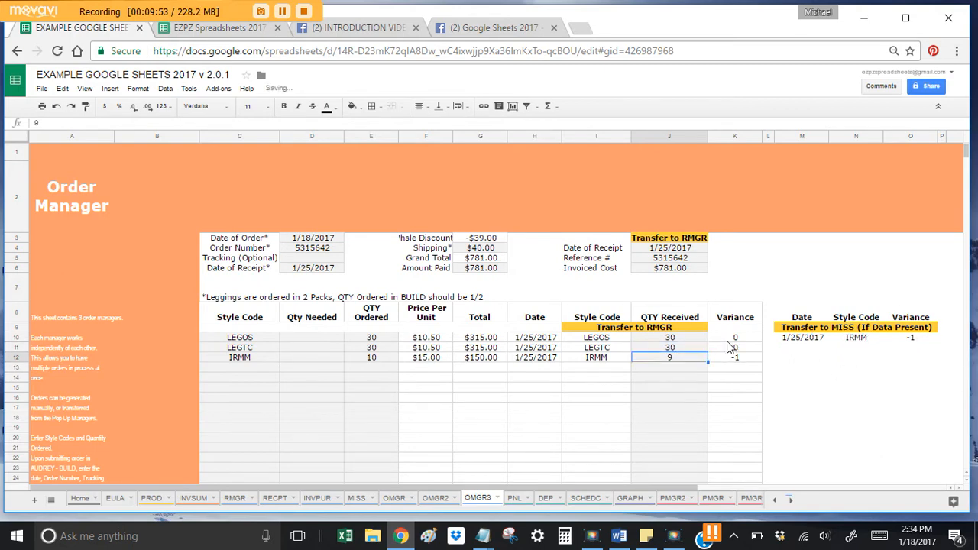
left_click(683, 347)
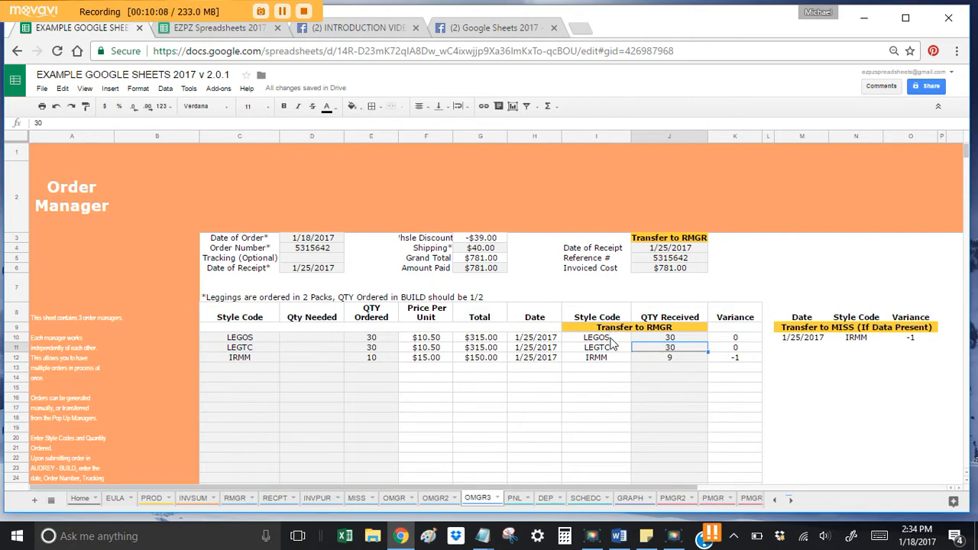
Step: Copy the received style codes and quantities I10:J12 from OMGR3
left_click_drag(612, 338, 649, 359)
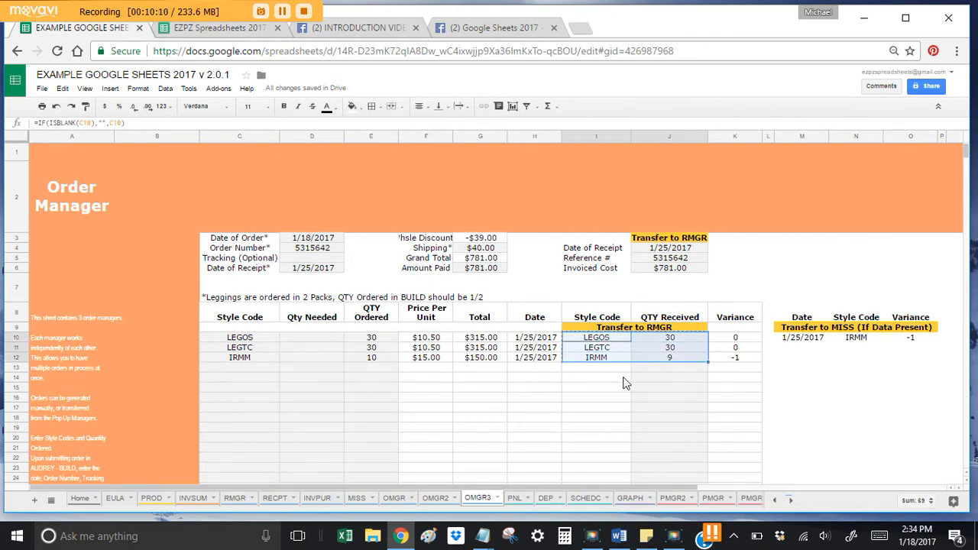
left_click(238, 502)
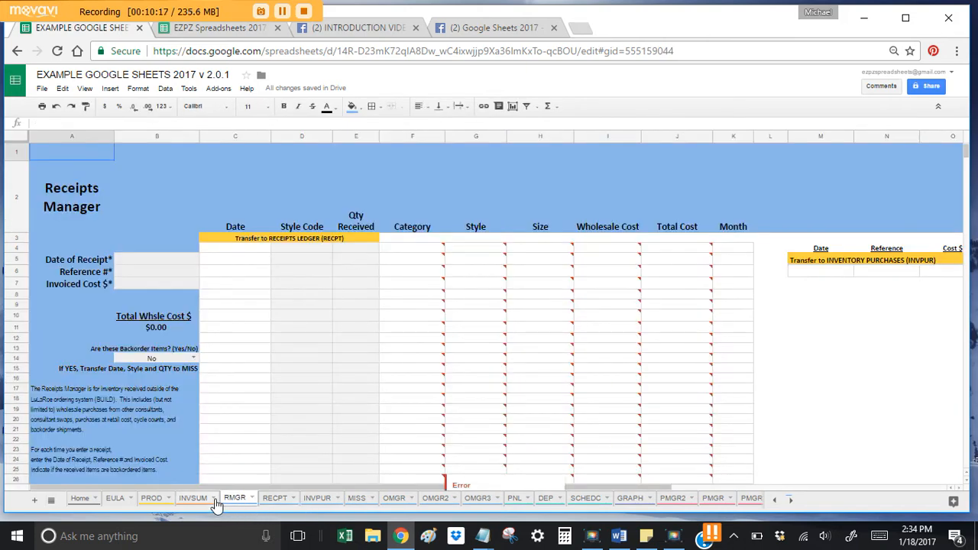
left_click(489, 503)
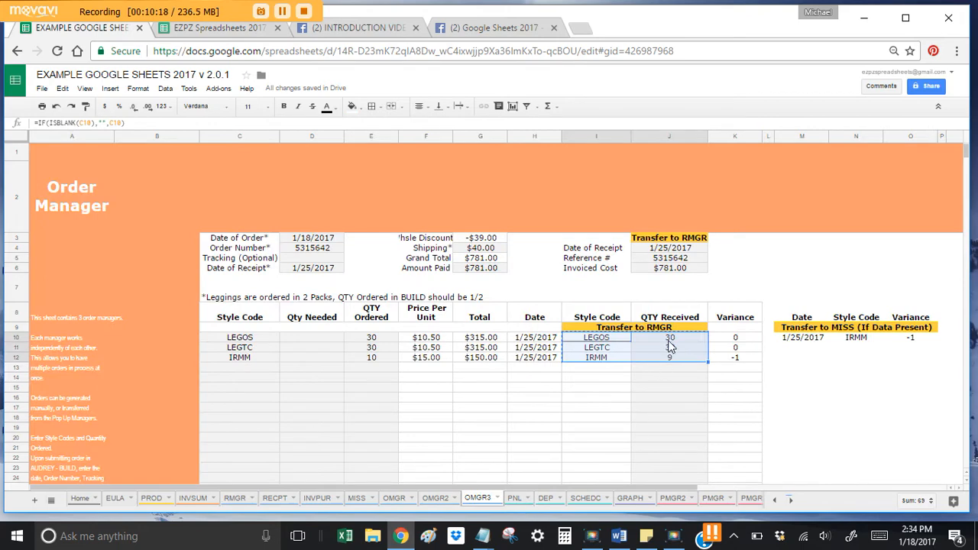
key("ctrl+c")
left_click(668, 341)
mouse_move(602, 339)
left_mouse_down()
mouse_move(655, 350)
mouse_move(612, 340)
left_mouse_up()
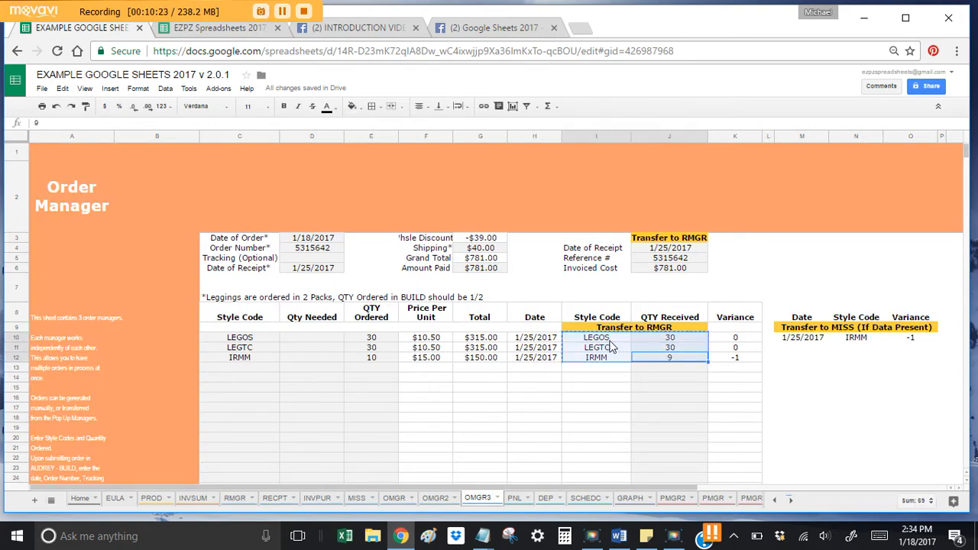
Step: Paste them as values only into the Receipts Manager starting at D4
left_click(235, 499)
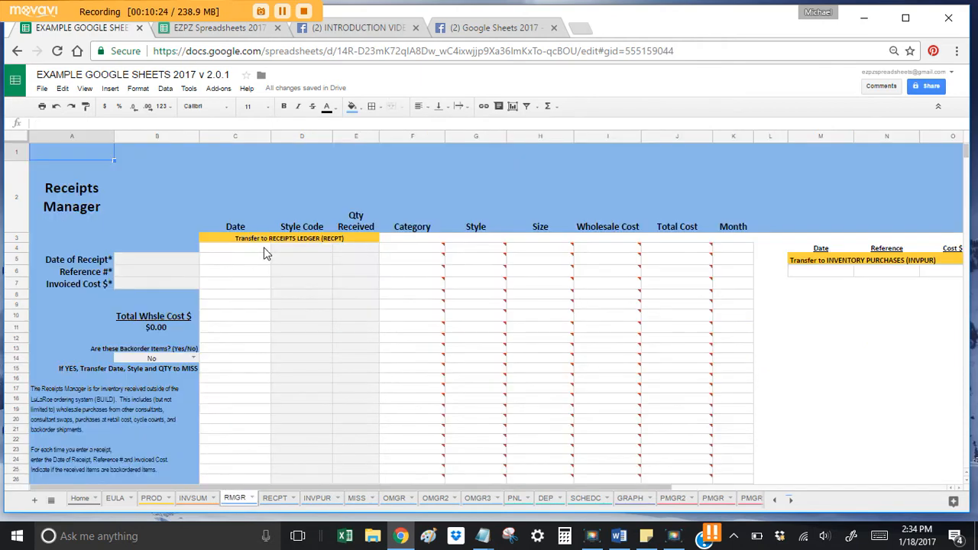
left_click(296, 247)
right_click(296, 247)
mouse_move(338, 304)
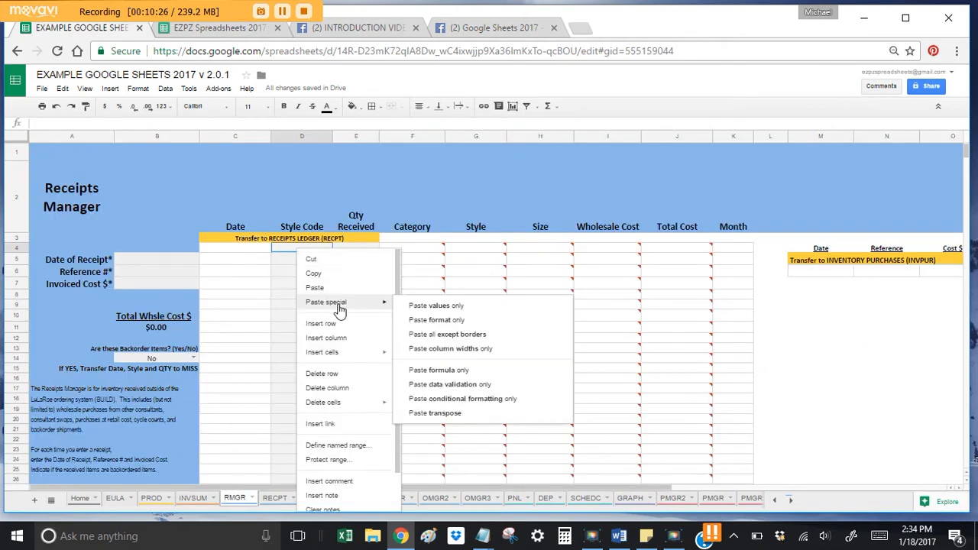
left_click(464, 306)
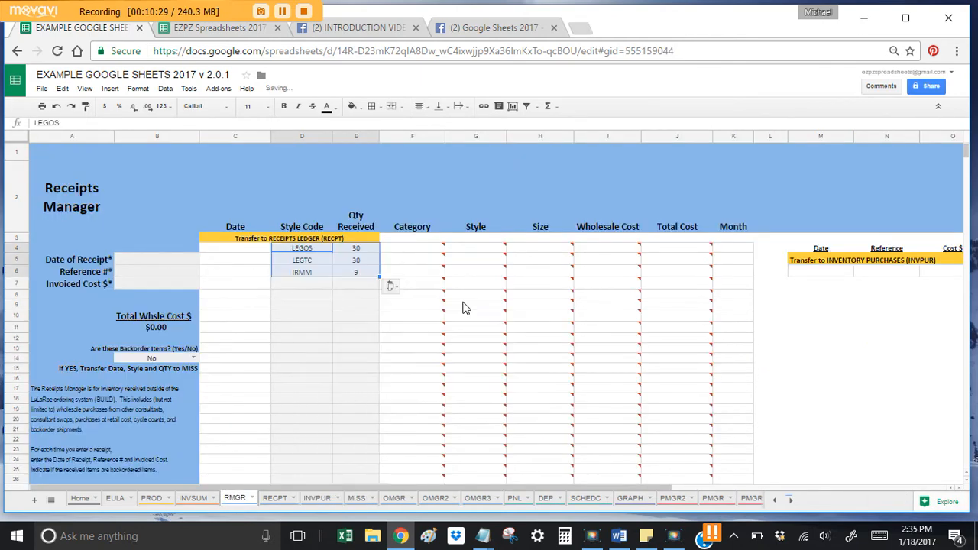
left_click(298, 296)
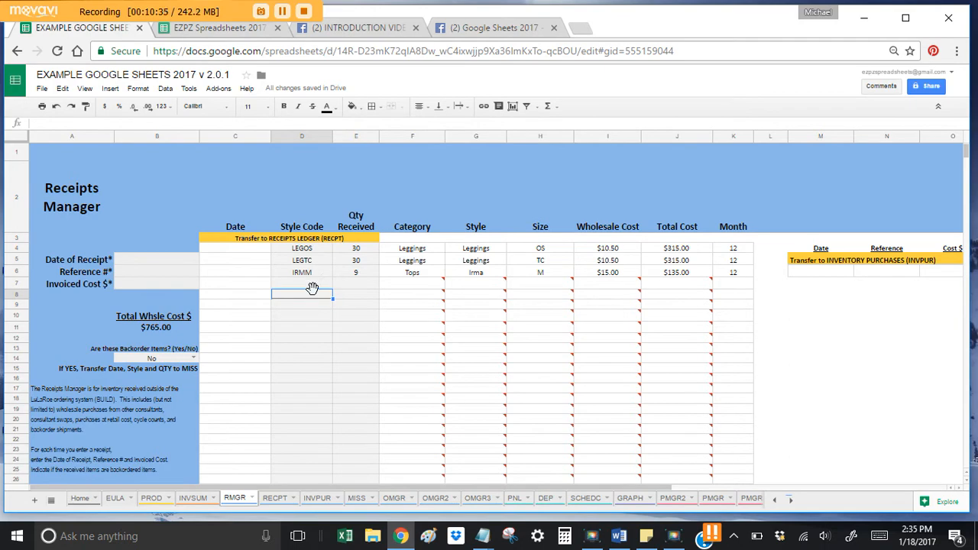
Step: Recheck the Receipts Manager entries, confirming IRMM in D6, without pasting again
left_click(79, 500)
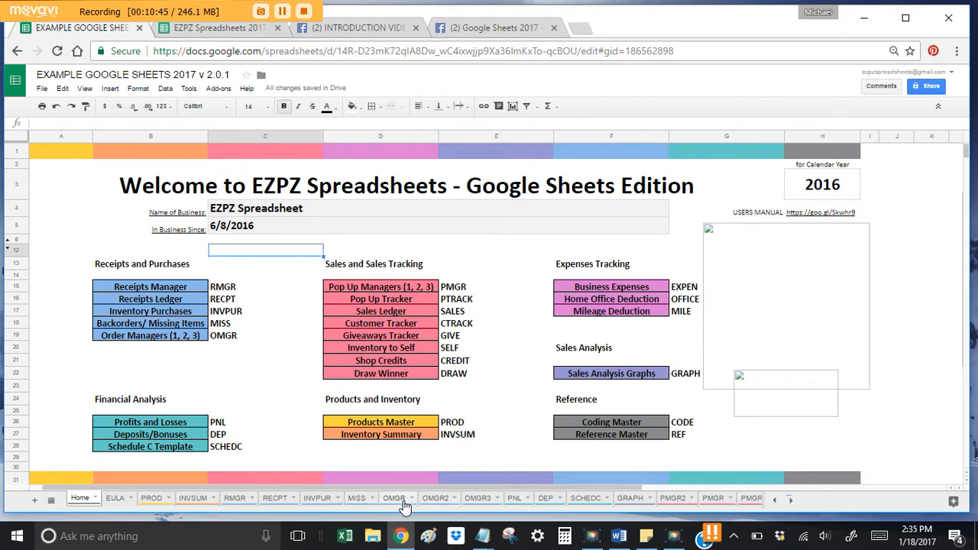
left_click(233, 498)
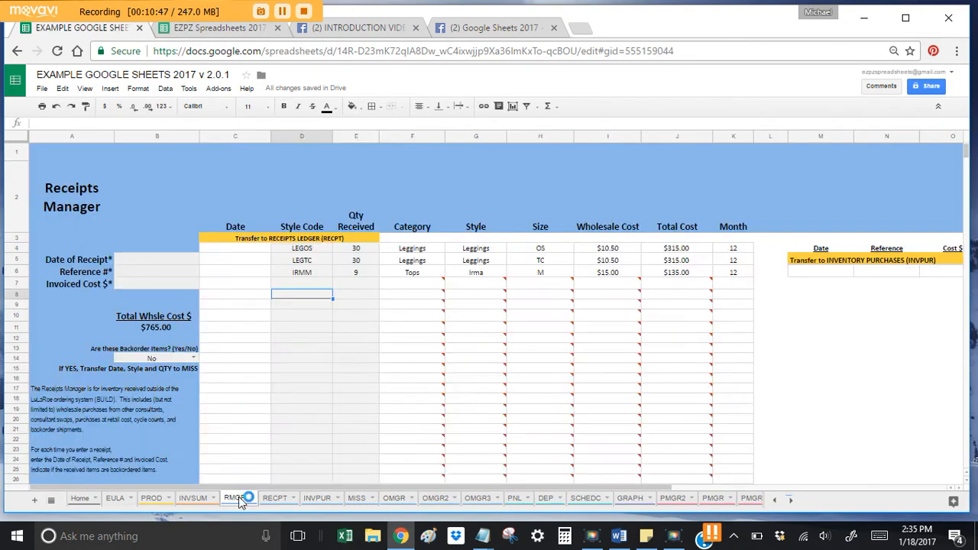
right_click(300, 286)
mouse_move(340, 336)
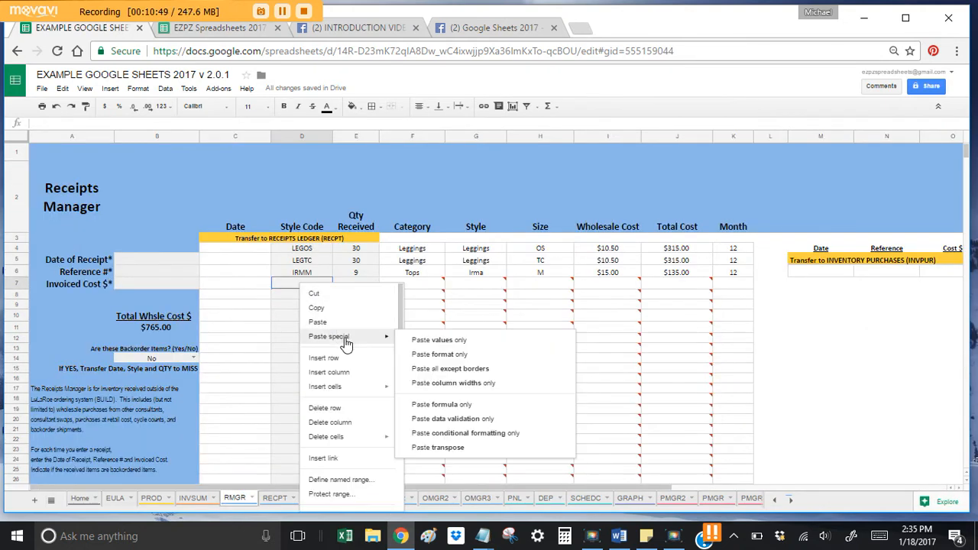
left_click(451, 342)
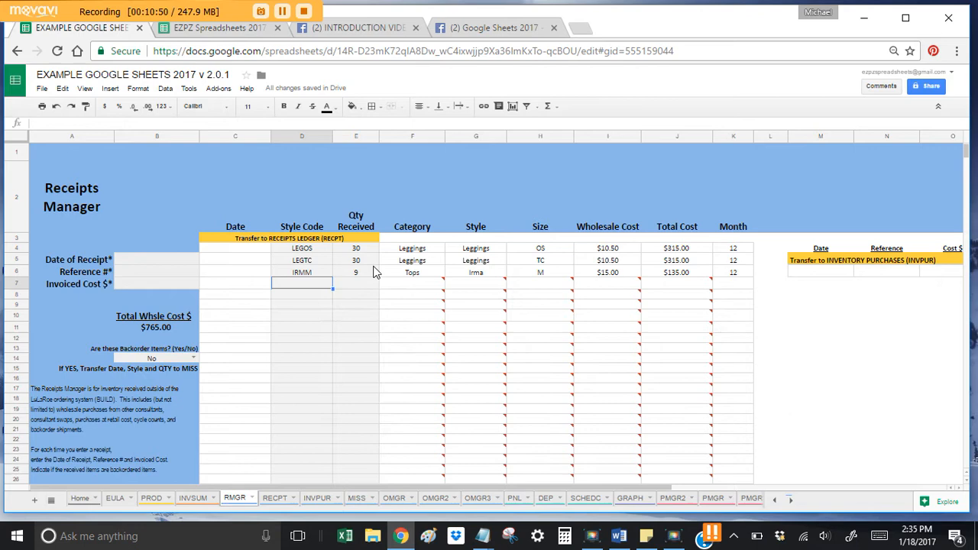
left_click(324, 276)
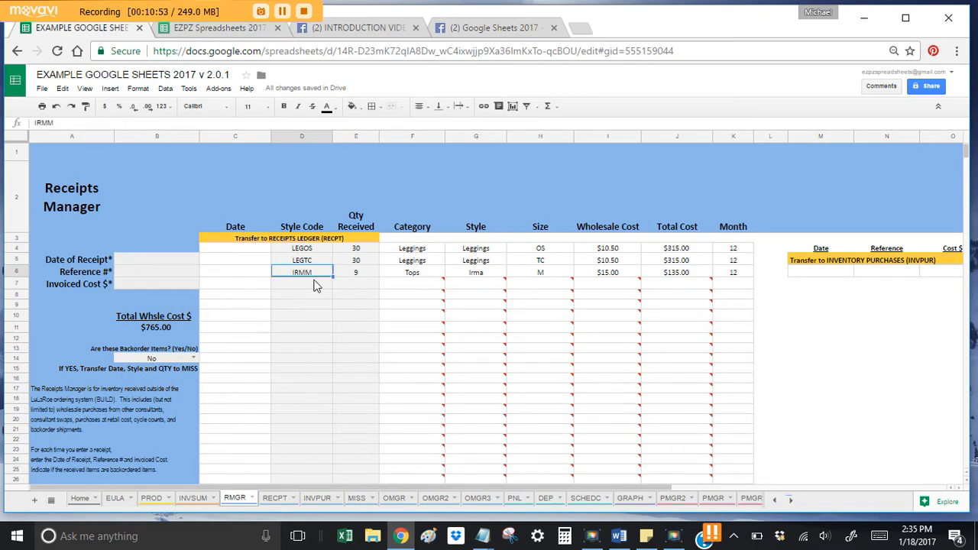
left_click(477, 497)
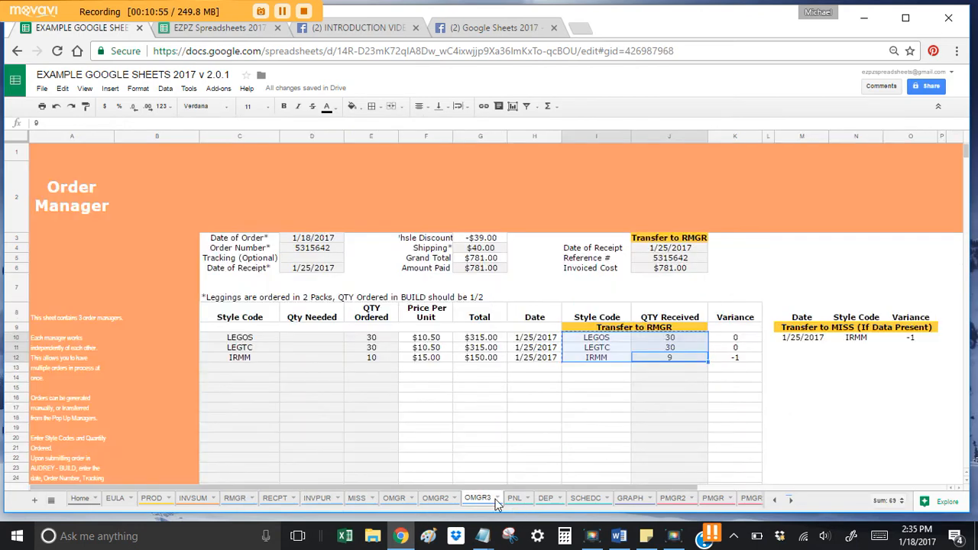
Step: Paste OMGR3's J4:J6 receipt date, reference and $781.00 cost as values into RMGR B5
left_click(657, 395)
left_click_drag(662, 249, 670, 269)
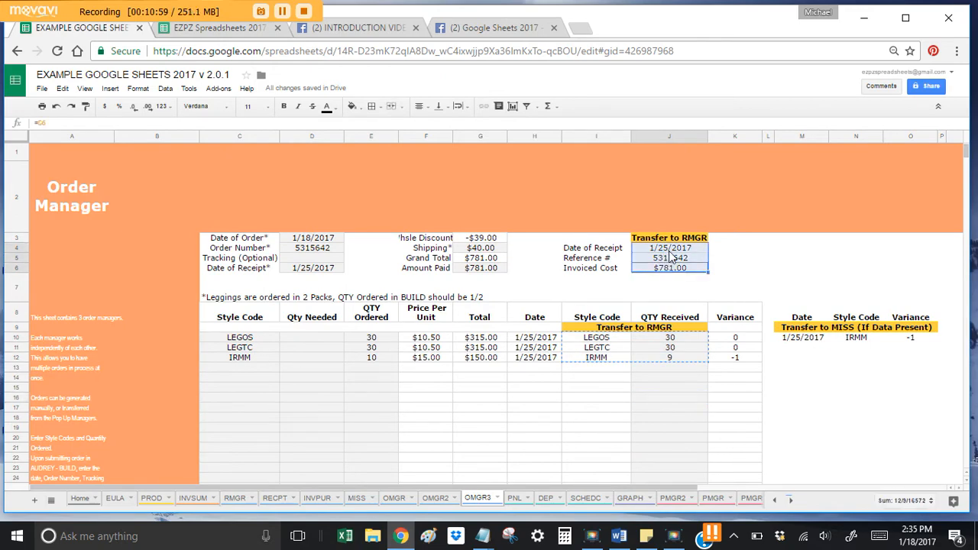
left_click(239, 498)
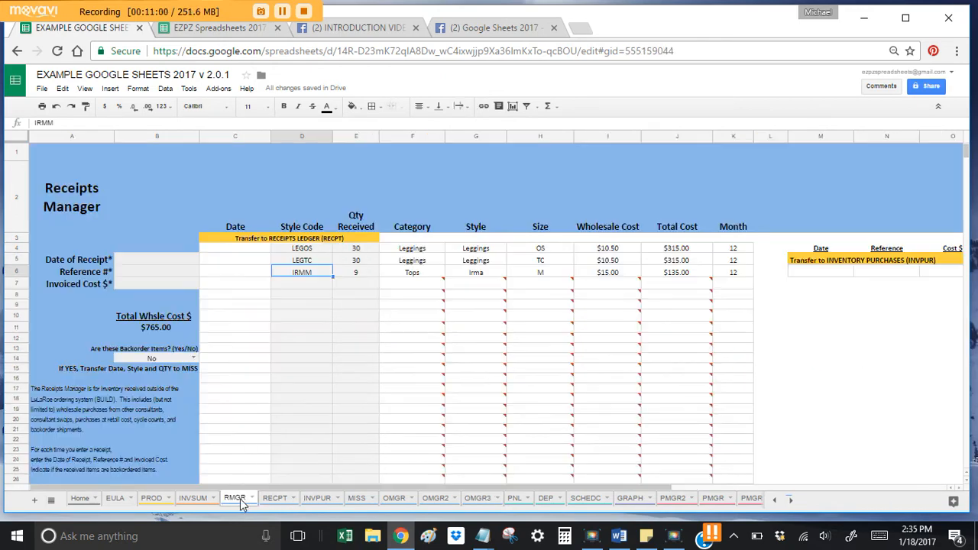
right_click(174, 258)
mouse_move(211, 314)
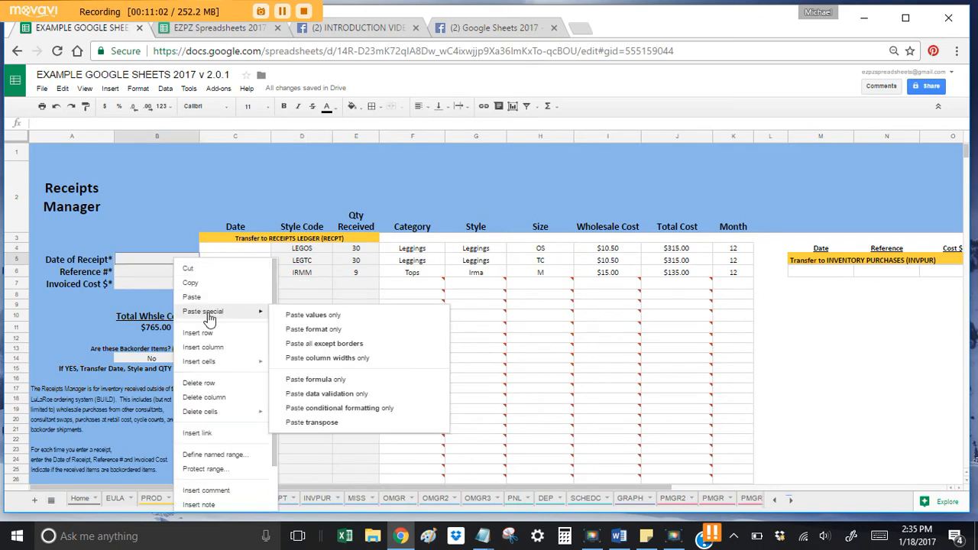
left_click(330, 317)
key("Down")
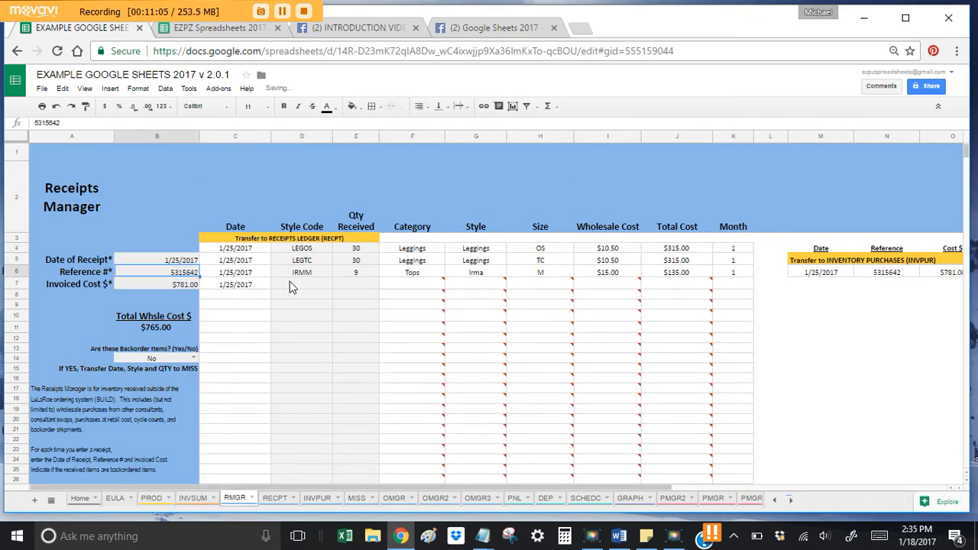
left_click(324, 297)
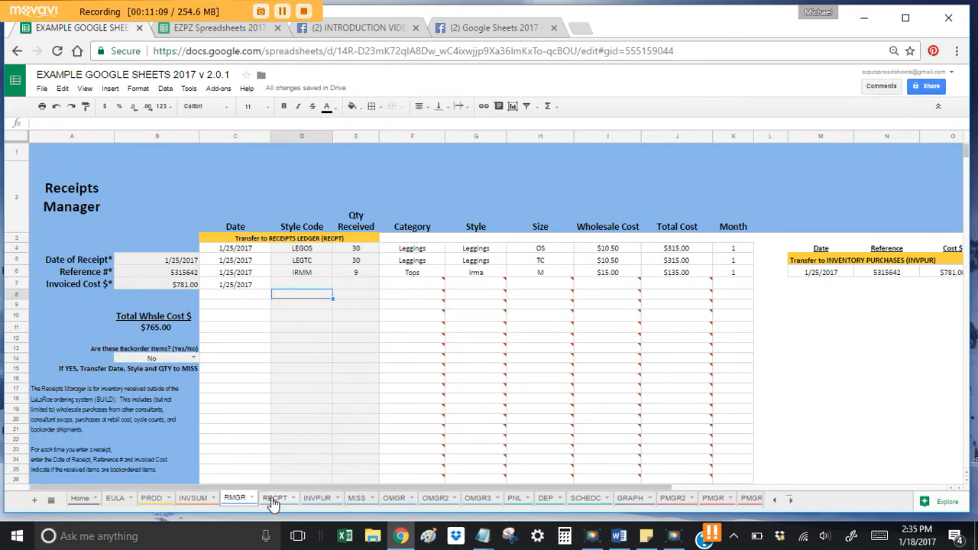
left_click(394, 500)
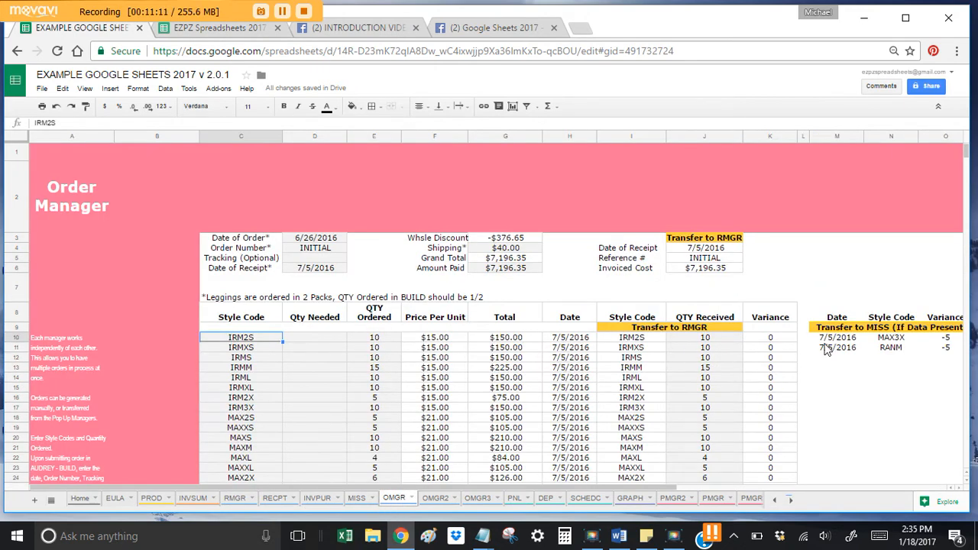
left_click(478, 501)
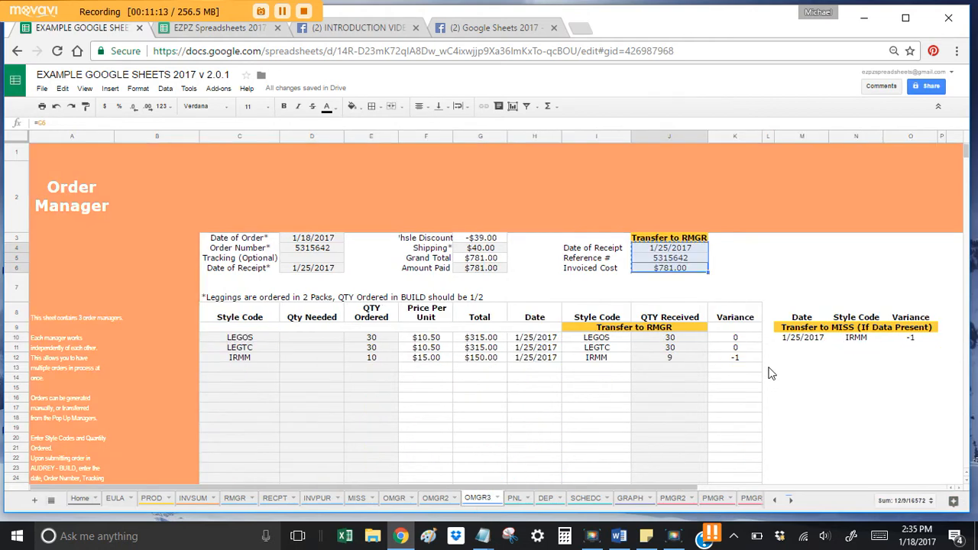
Step: Copy OMGR3's IRMM row and paste it as values at MISS D5, logging 1/25/2017 IRMM -1
left_click_drag(798, 340, 916, 339)
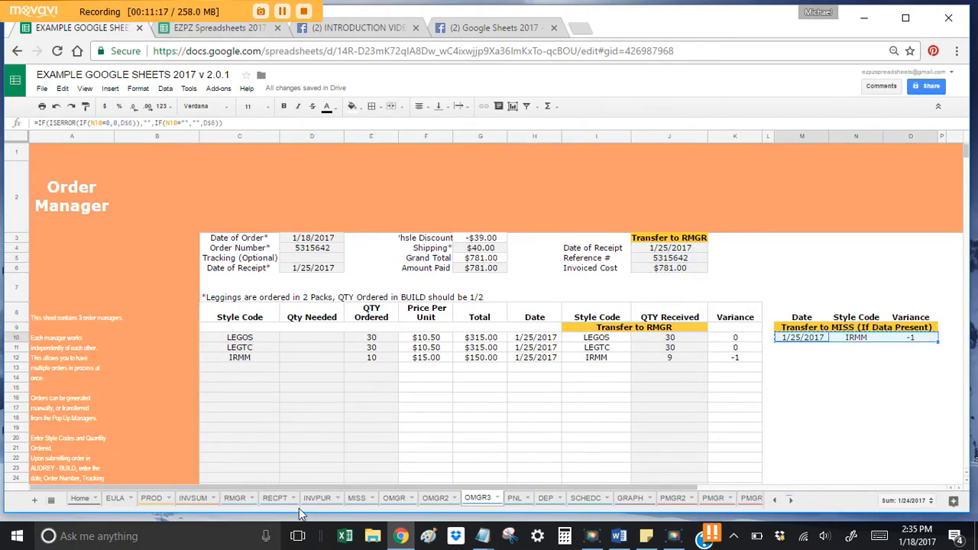
left_click(356, 499)
right_click(325, 261)
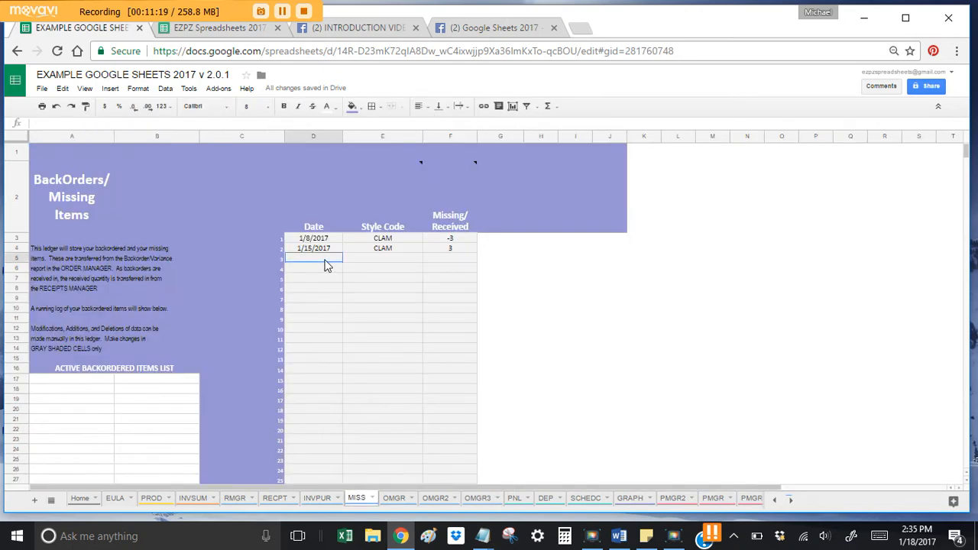
mouse_move(381, 316)
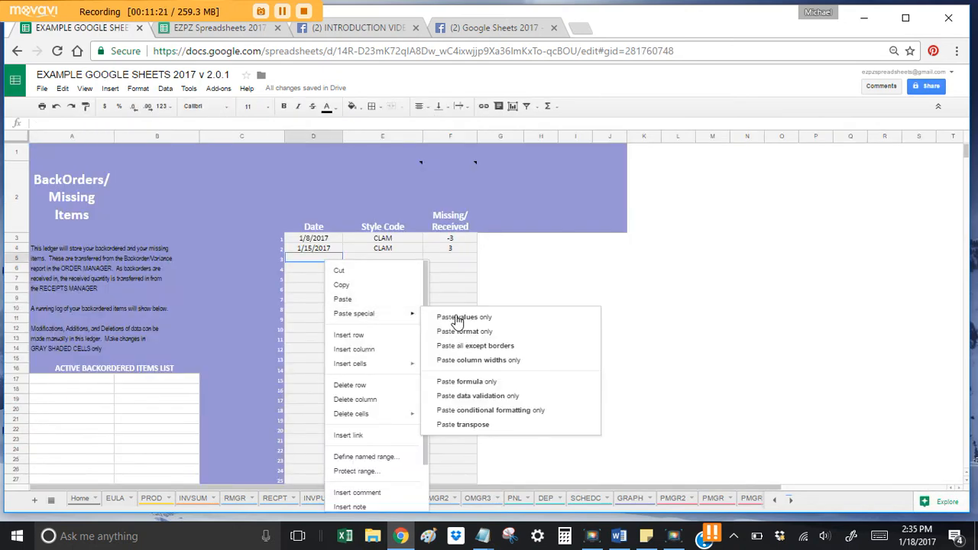
left_click(474, 316)
left_click(447, 259)
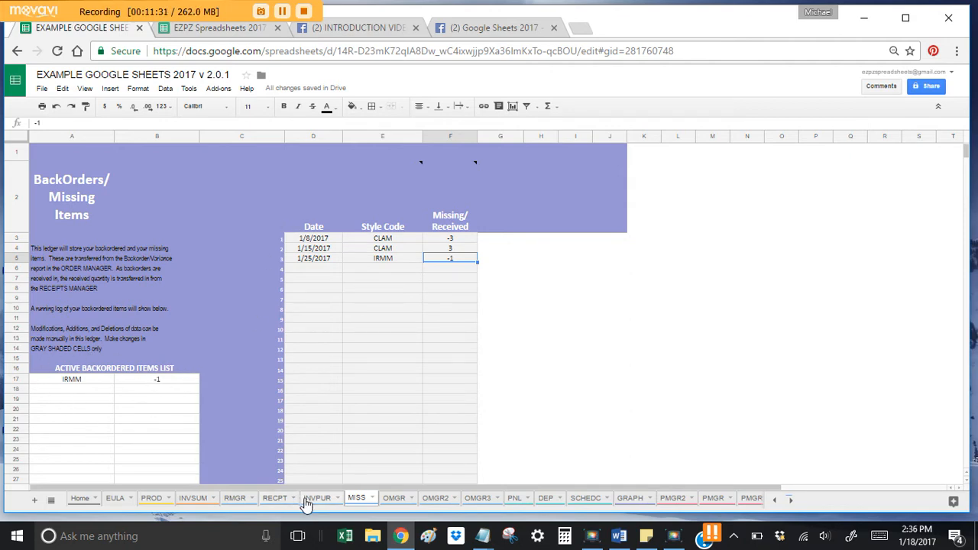
Step: Copy RMGR C4:E6 and paste the values at RECPT C62: LEGOS 30, LEGTC 30, IRMM 9
left_click(475, 501)
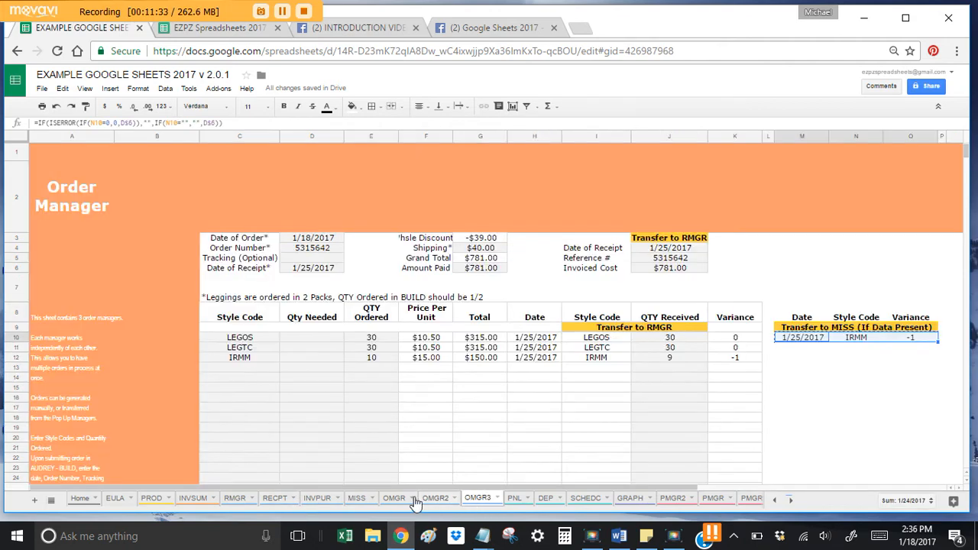
left_click(236, 499)
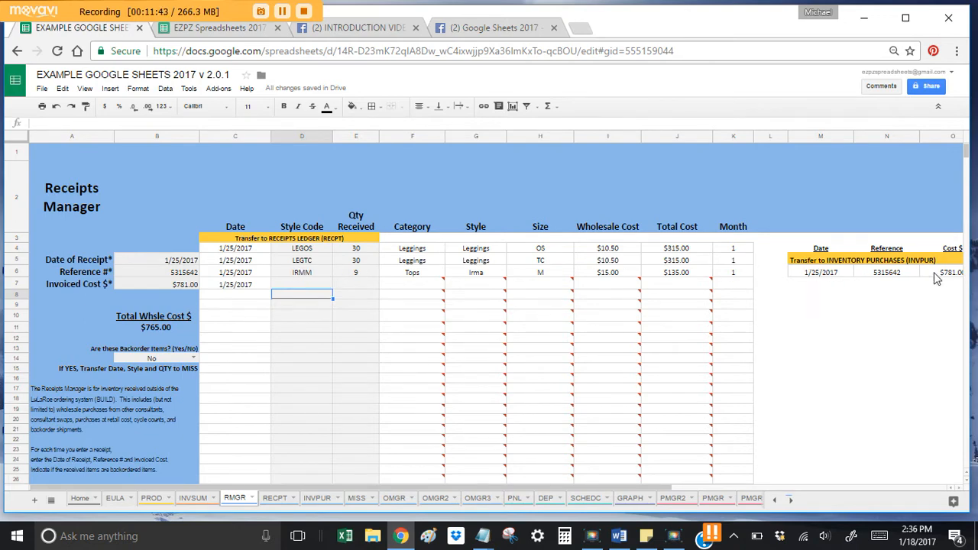
left_click_drag(252, 254, 360, 281)
key("ctrl+c")
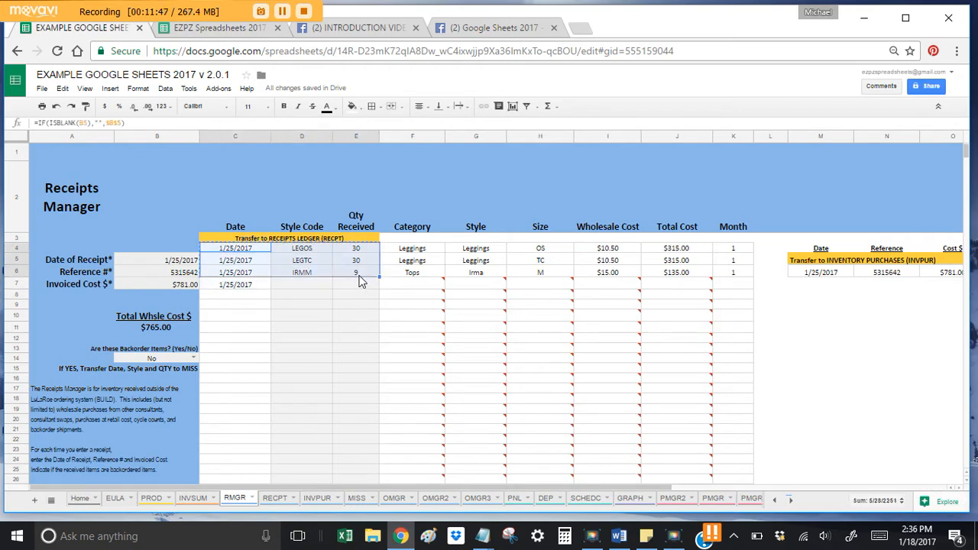
left_click(276, 503)
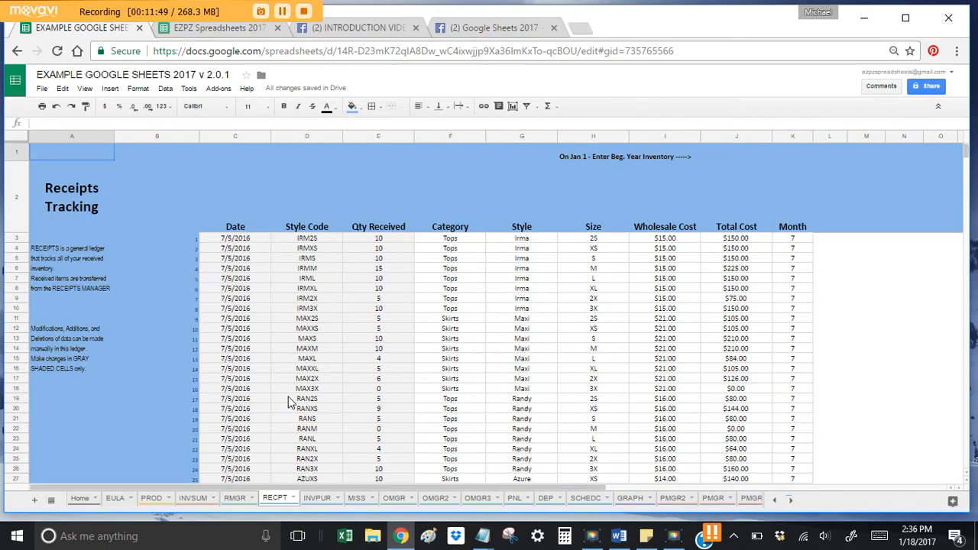
scroll(283, 384, "down", 10)
right_click(242, 281)
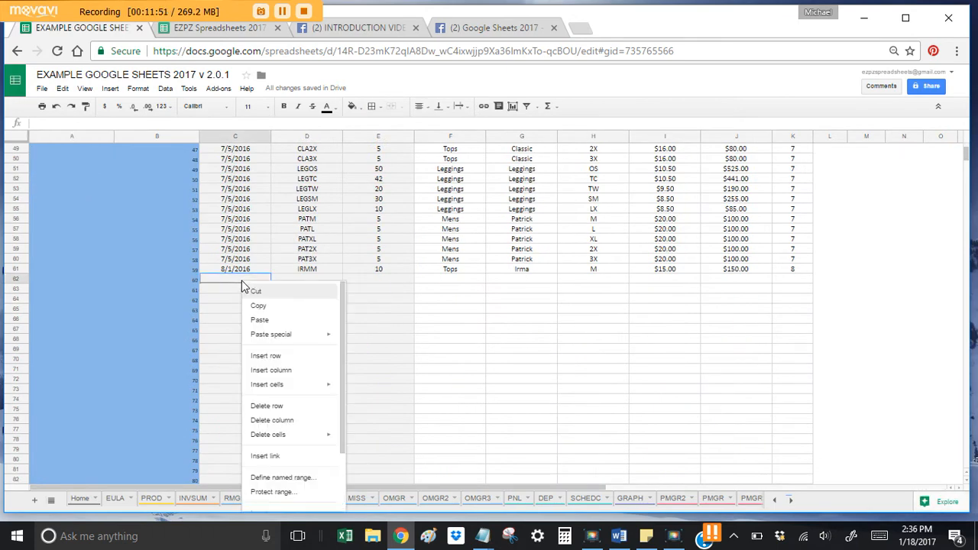
mouse_move(316, 336)
left_click(383, 339)
left_click(327, 280)
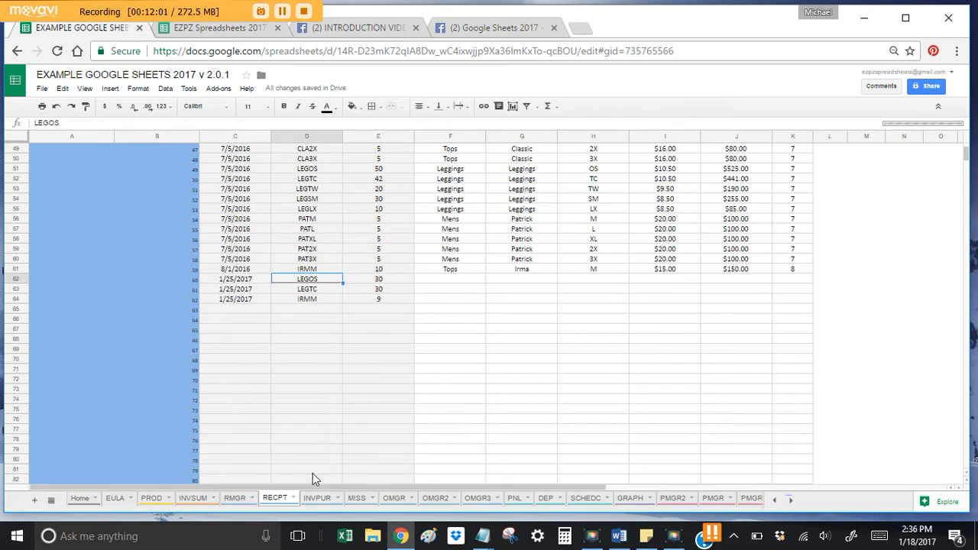
Step: Paste RMGR's 1/25/2017 receipt row with the reference and $781.00 as values into INVPUR C5
left_click(236, 500)
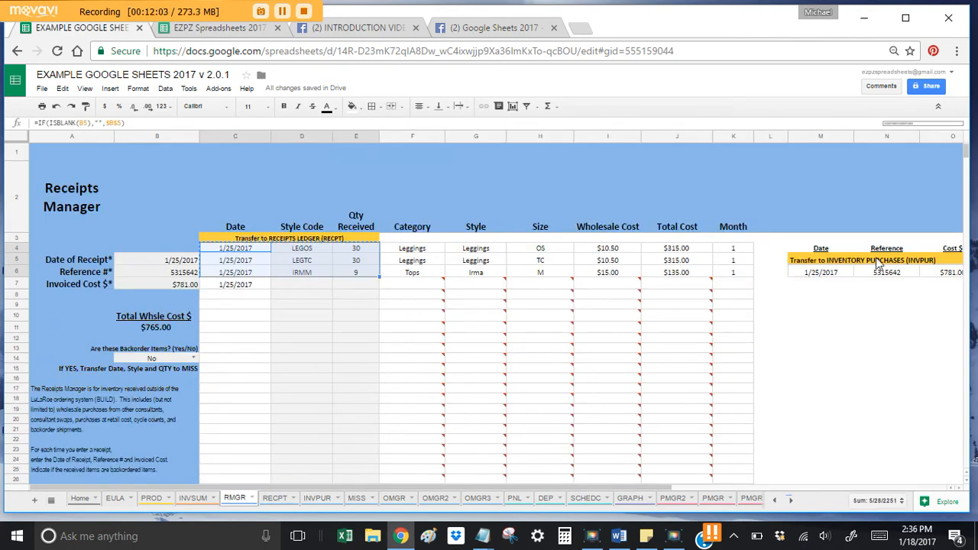
left_click(817, 274)
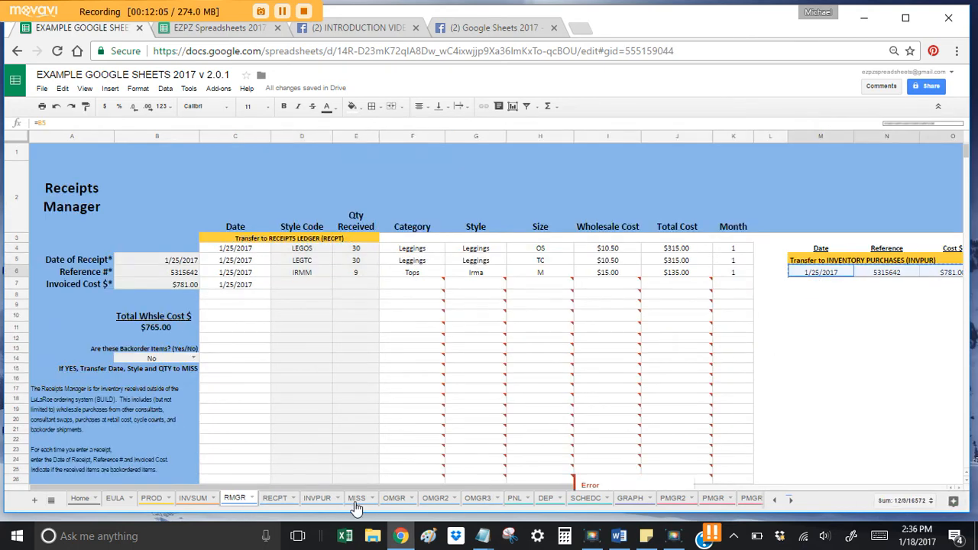
left_click(308, 498)
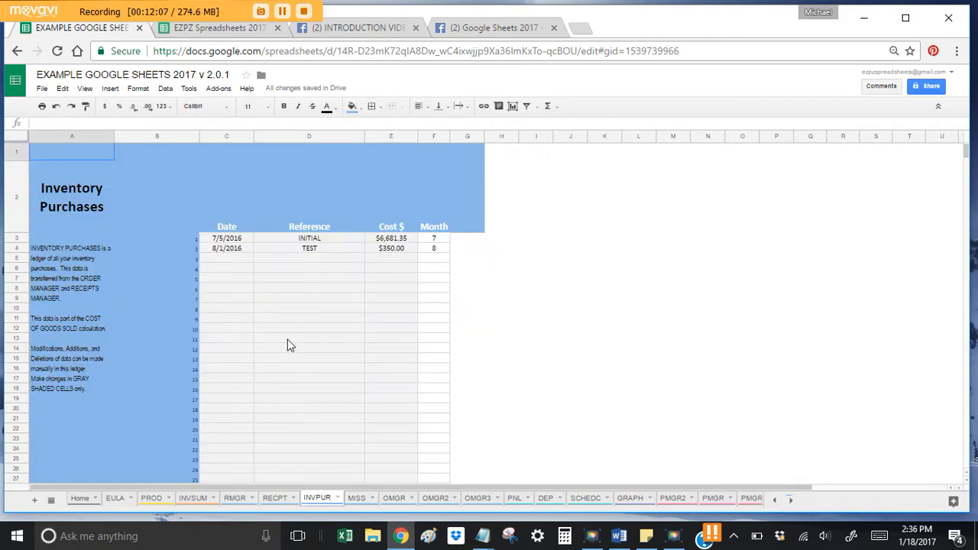
left_click(234, 260)
right_click(234, 260)
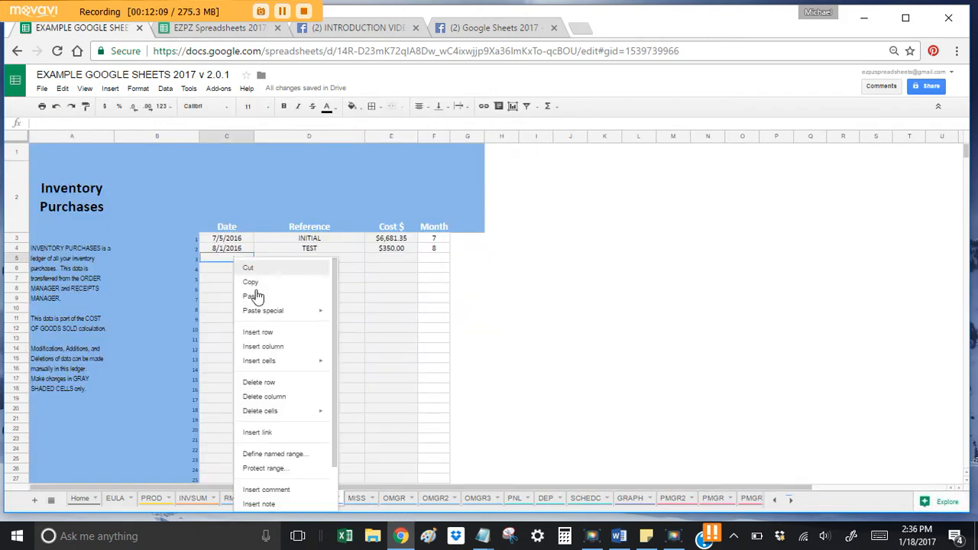
mouse_move(292, 319)
left_click(372, 314)
left_click(327, 302)
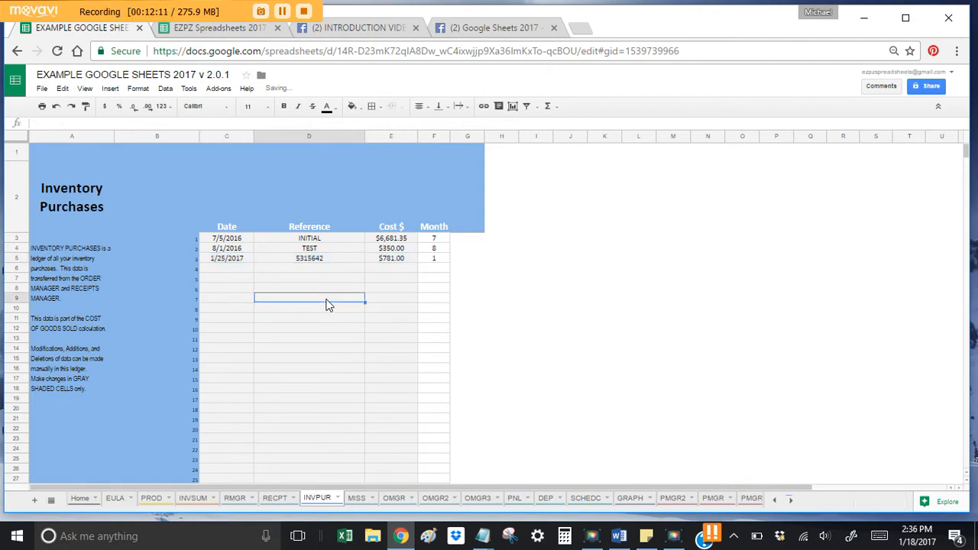
left_click(276, 501)
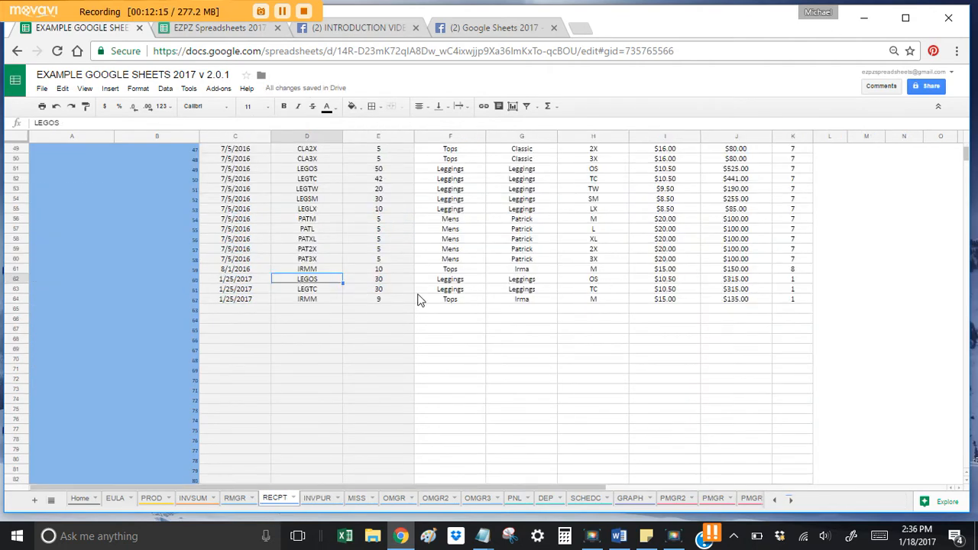
left_click(235, 498)
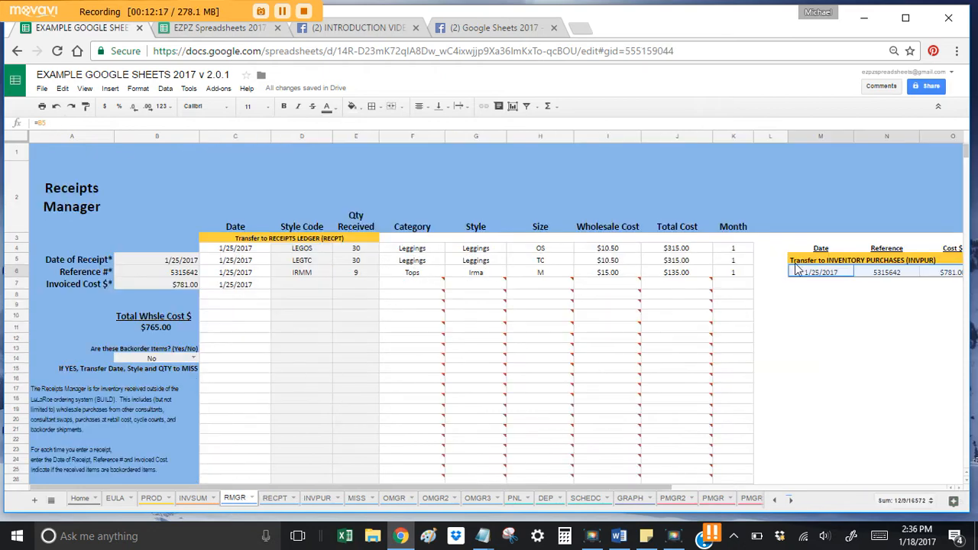
Step: Delete the Receipts Manager's style codes and quantities, plus its receipt date, reference and cost
left_click_drag(305, 248, 364, 285)
key("Delete")
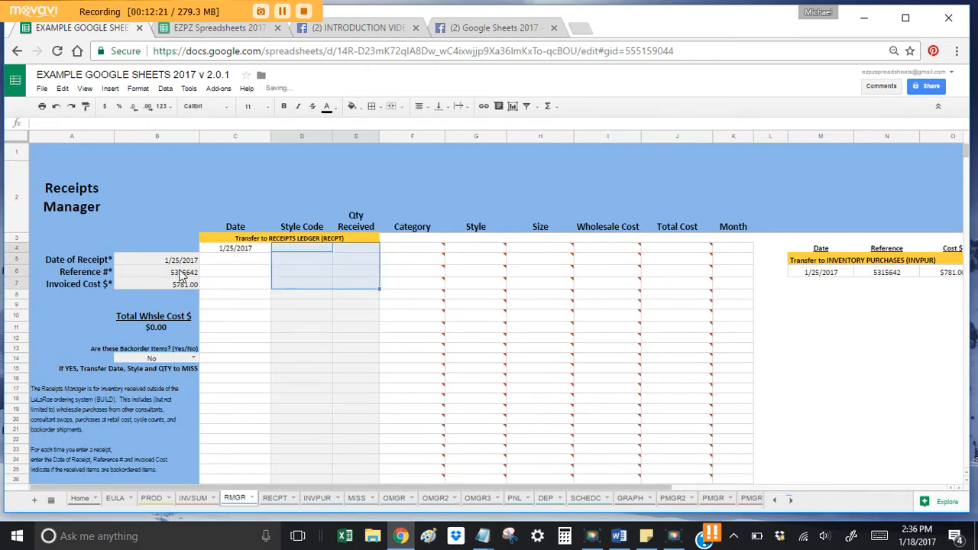
left_click_drag(184, 260, 186, 278)
key("Delete")
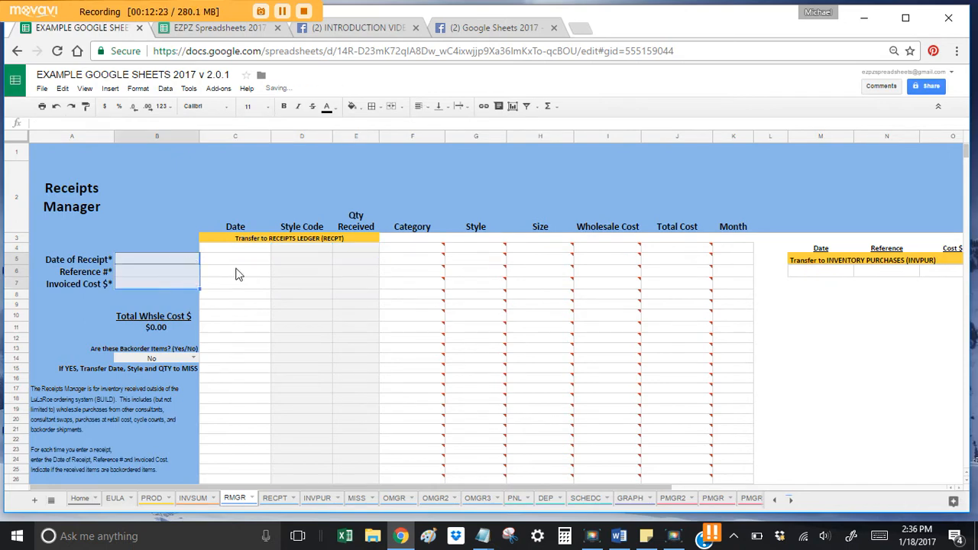
left_click(307, 263)
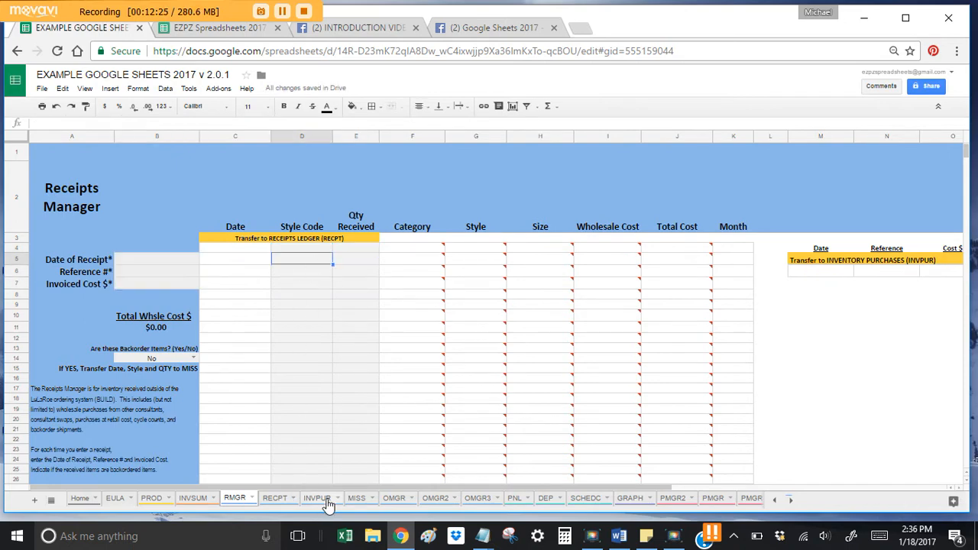
Step: On OMGR3, review the order and receipt date fields
left_click(476, 499)
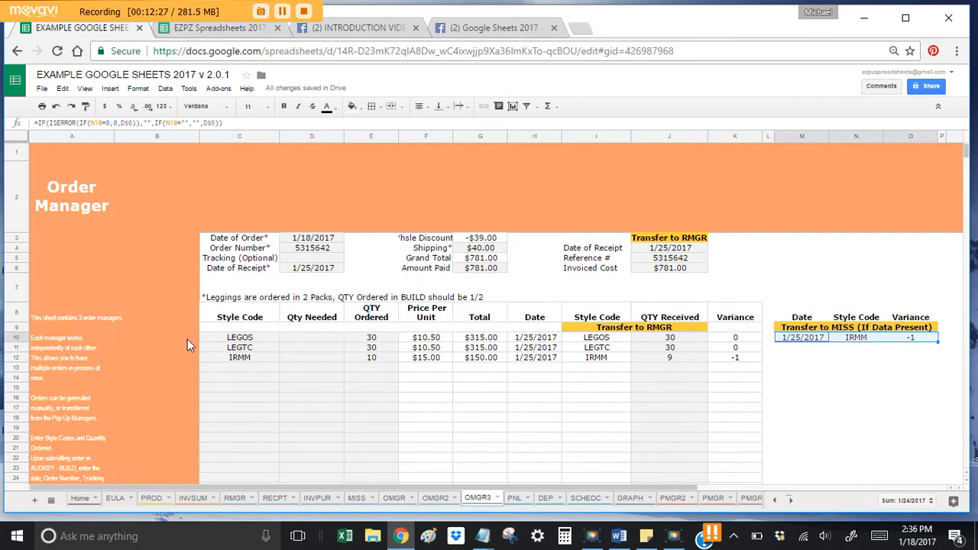
left_click_drag(306, 239, 336, 275)
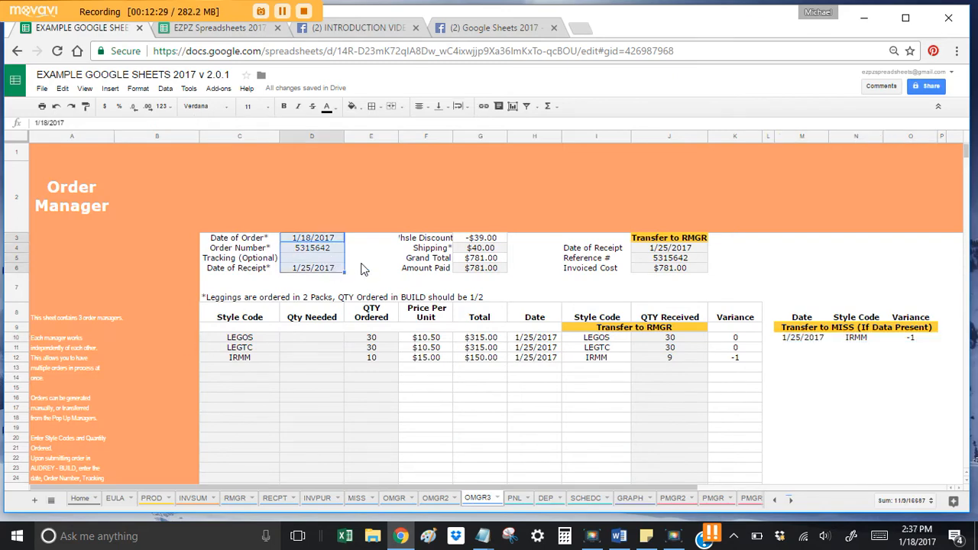
left_click(294, 375)
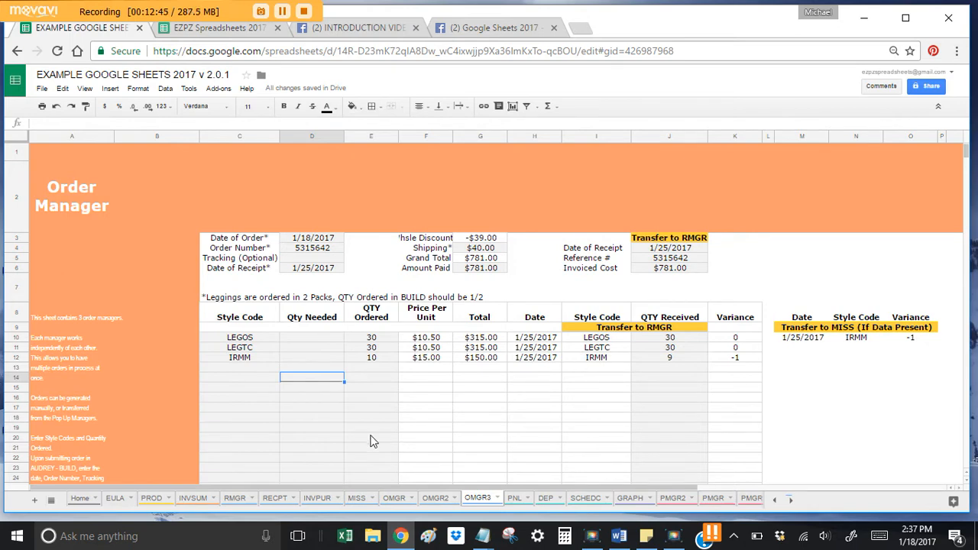
Step: Check the RMGR transfer row and Receipts ledger, then select OMGR3's received style codes and quantities
left_click(230, 503)
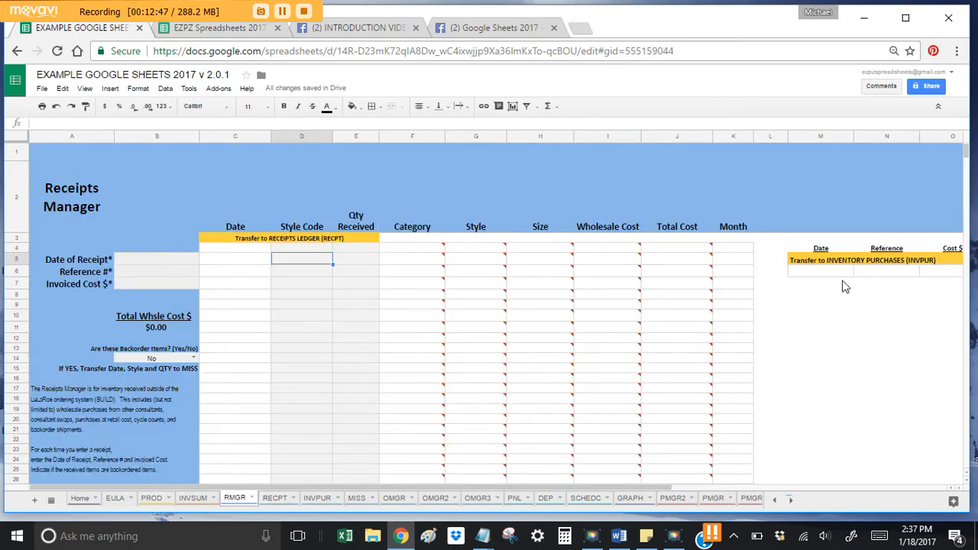
left_click_drag(825, 272, 907, 274)
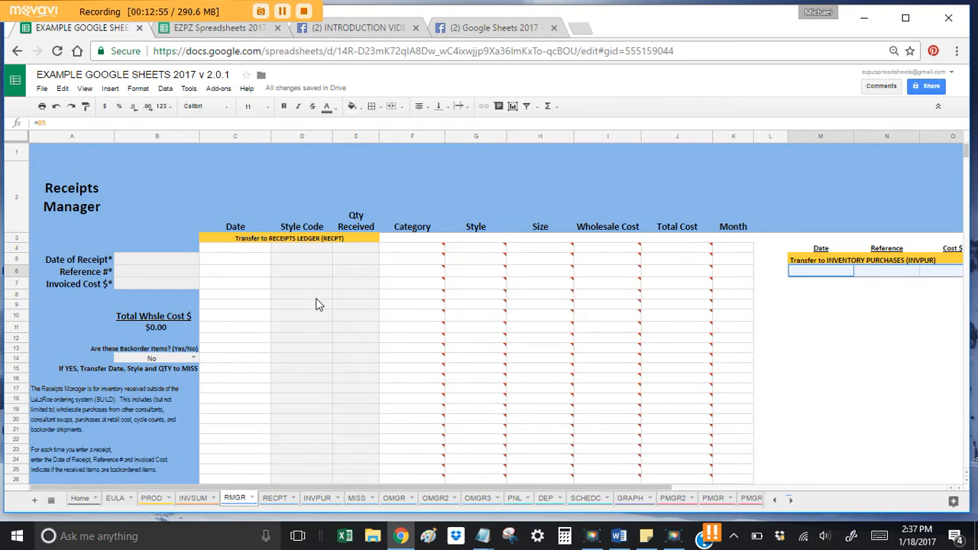
left_click(269, 501)
left_click(233, 500)
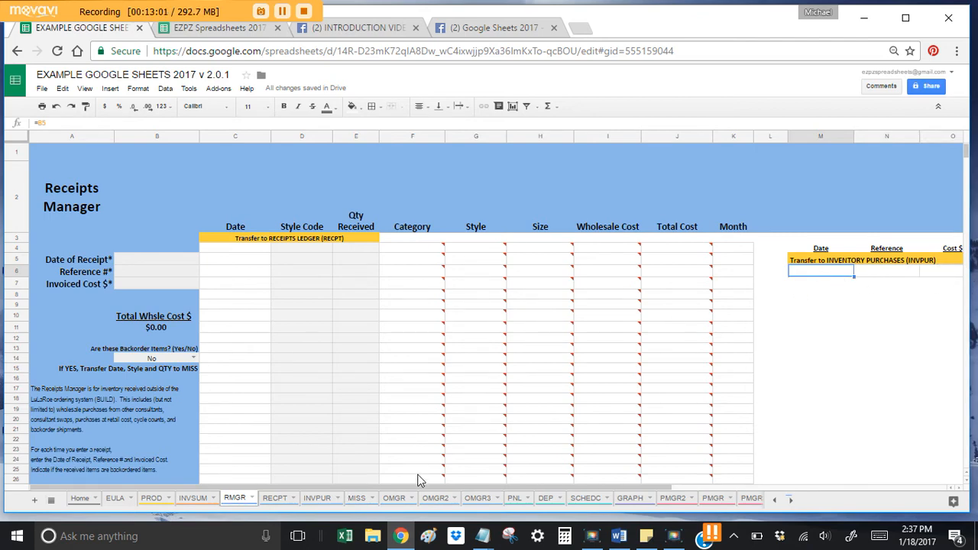
left_click(276, 503)
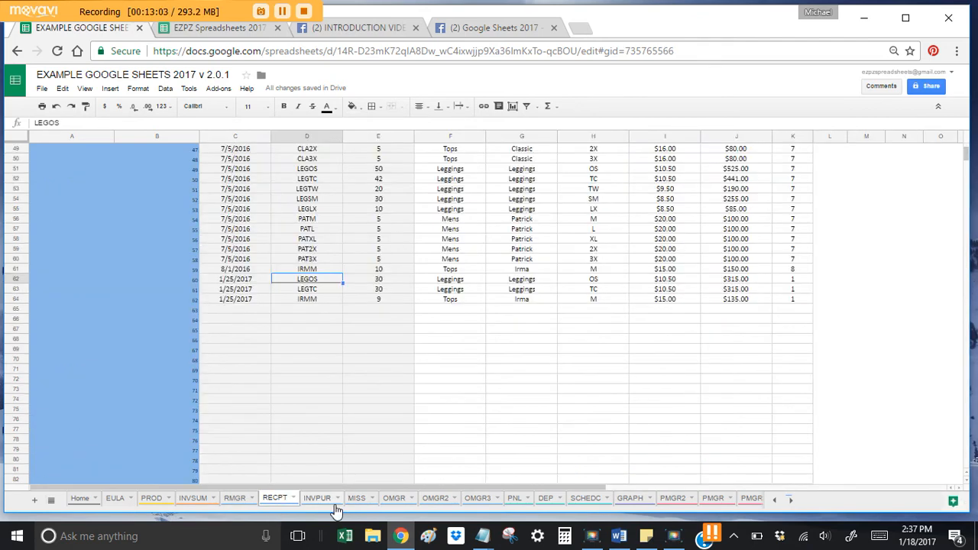
left_click(478, 501)
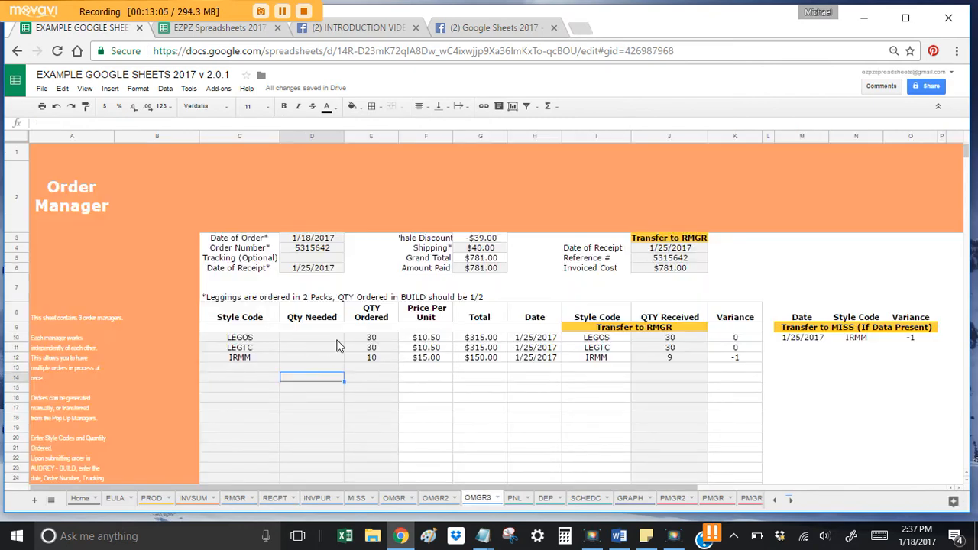
left_click_drag(596, 341, 647, 365)
key("ctrl+c")
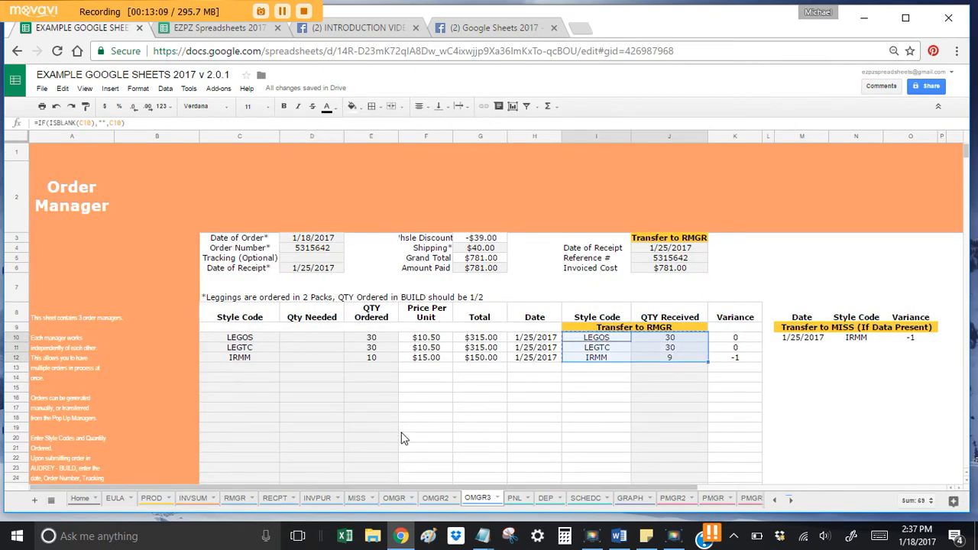
Step: Paste LEGOS 30, LEGTC 30 and IRMM 9 as values at RECPT D63
left_click(275, 497)
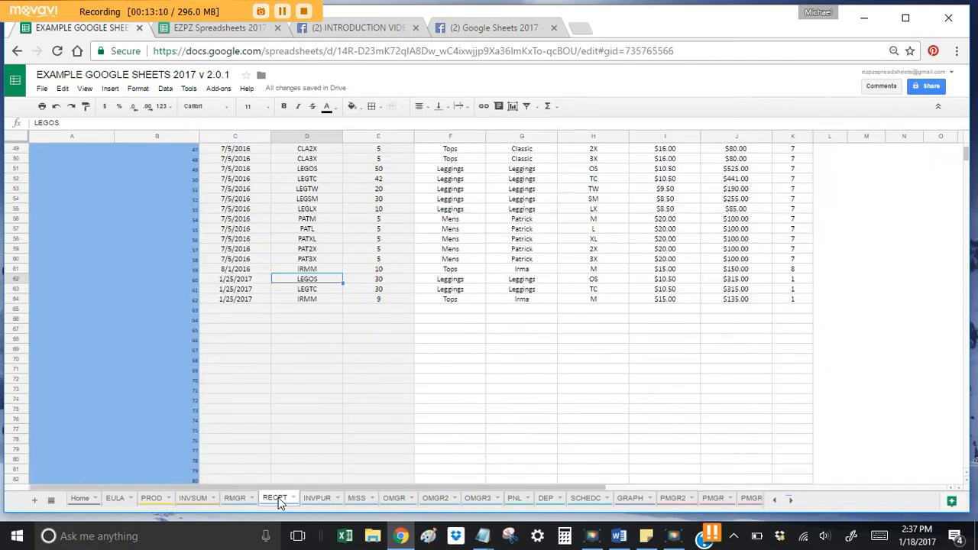
left_click(297, 309)
right_click(296, 309)
mouse_move(360, 365)
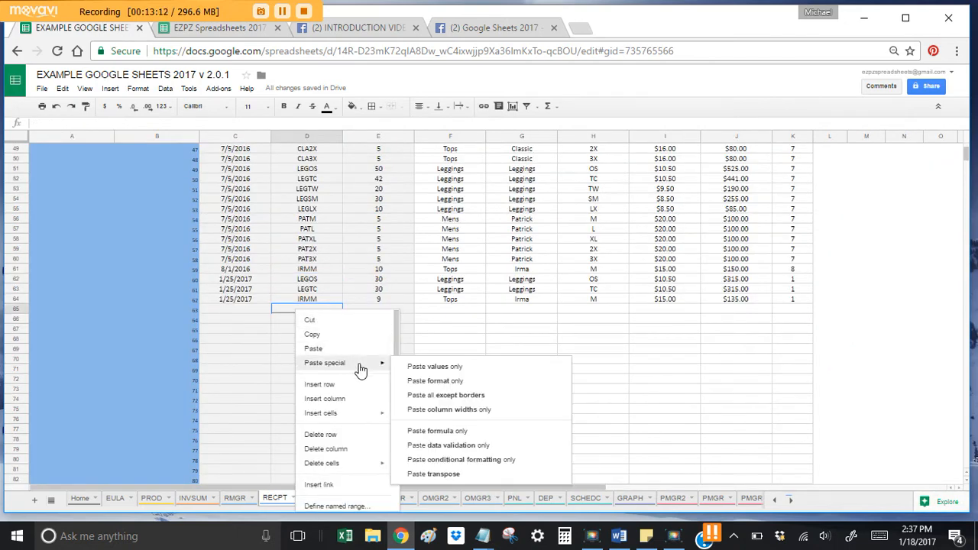
left_click(423, 367)
left_click(265, 342)
Step: Date the three new rows 1/25/2017 in C63:C65
left_click(262, 310)
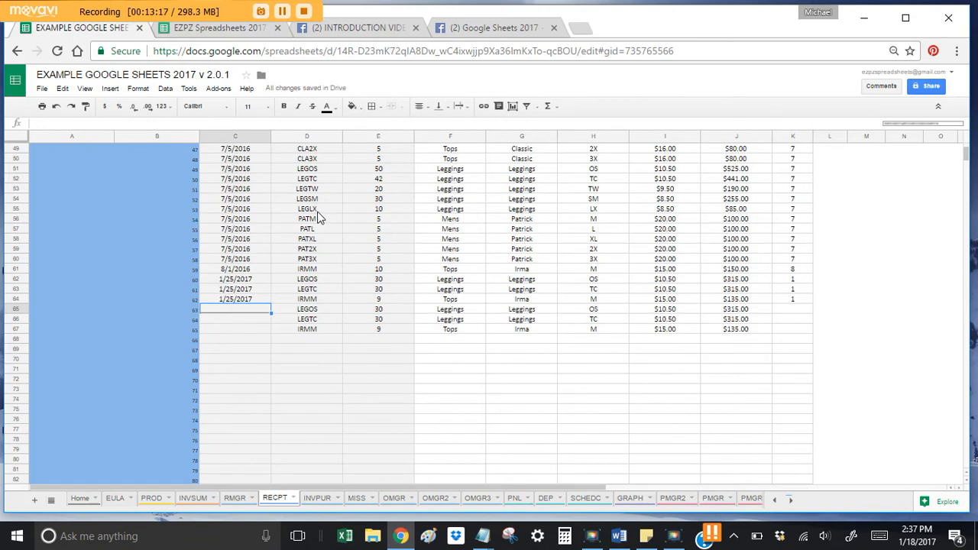
type("1/")
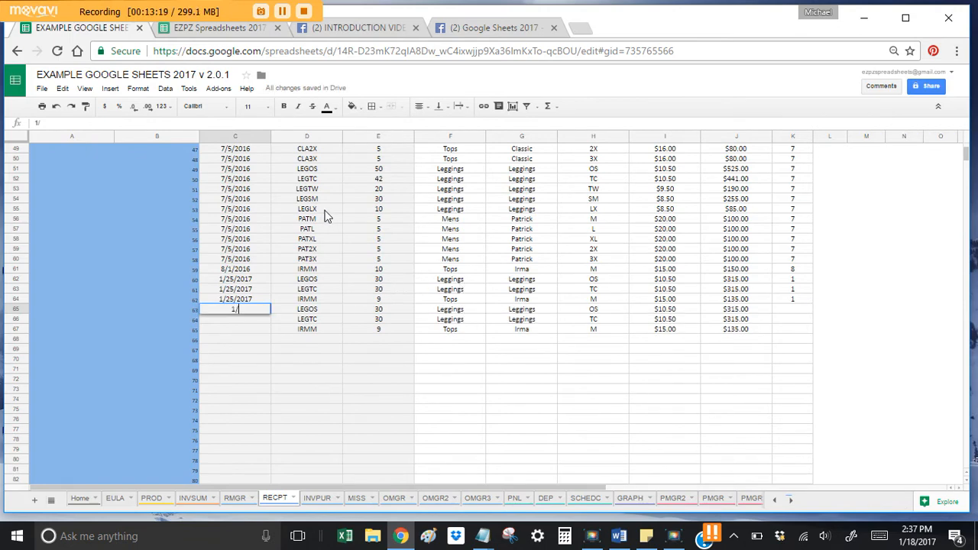
type("25/2017")
key("Return")
type("1/25/")
key("Return")
key("Up")
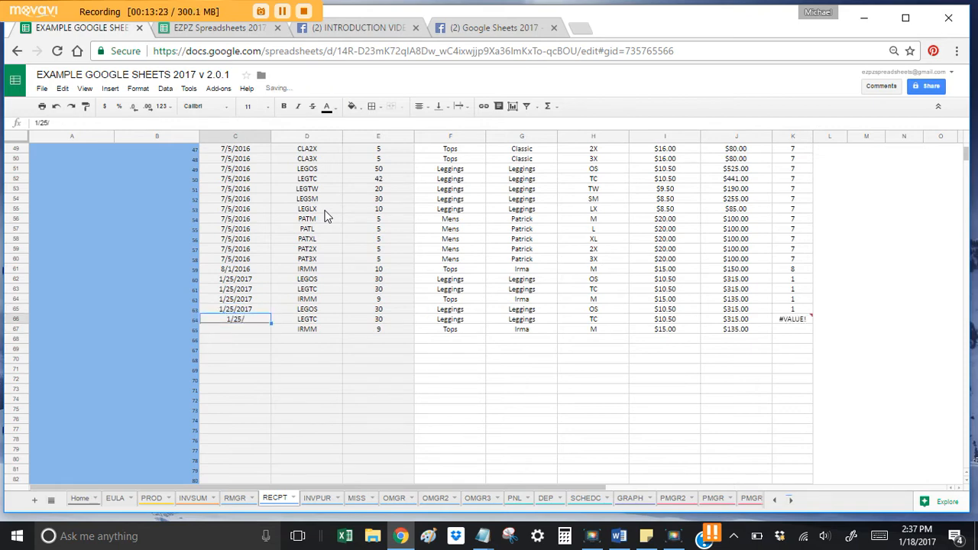
type("1/25/201")
type("7")
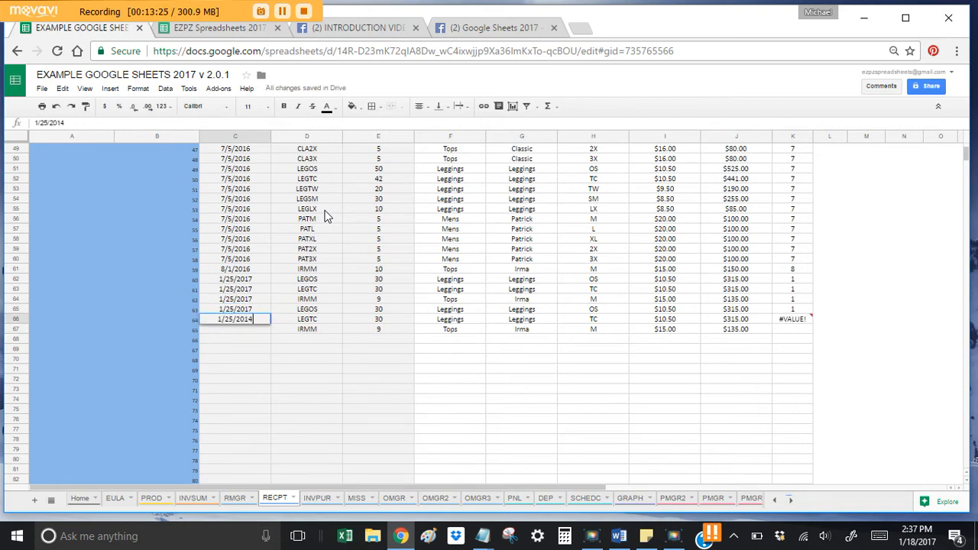
key("Return")
key("Up")
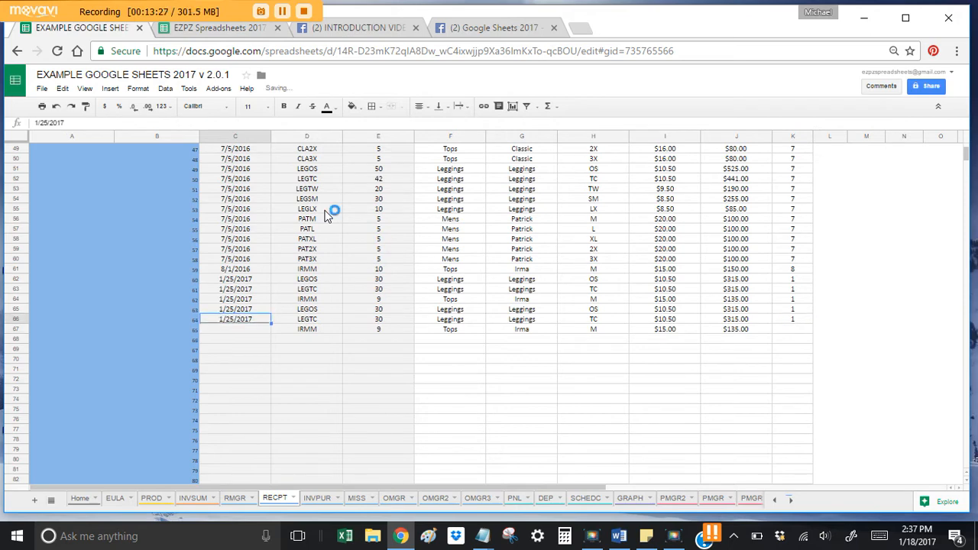
key("Down")
type("1/25/2017")
left_click(229, 348)
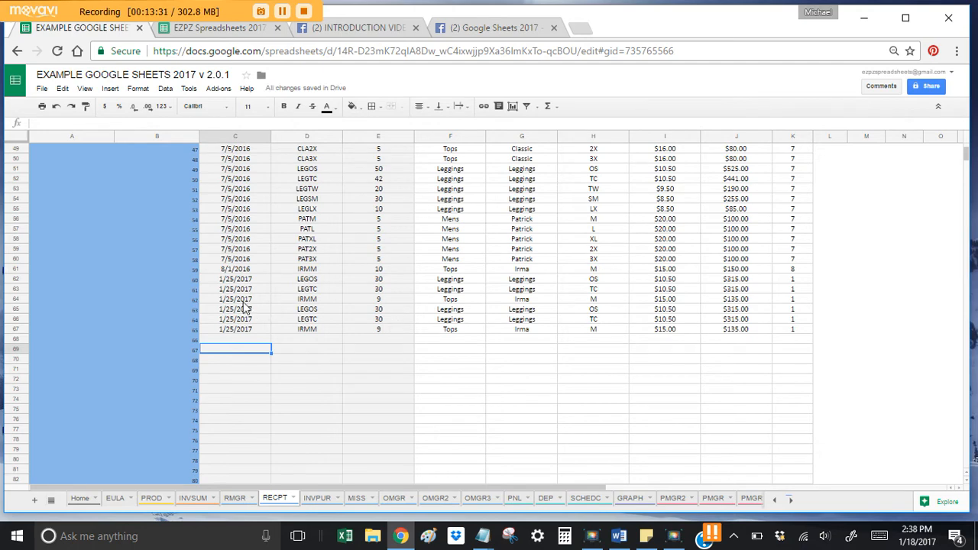
Step: Review the new LEGOS, LEGTC and IRMM rows in RECPT, then return to OMGR3
left_click_drag(239, 309, 387, 330)
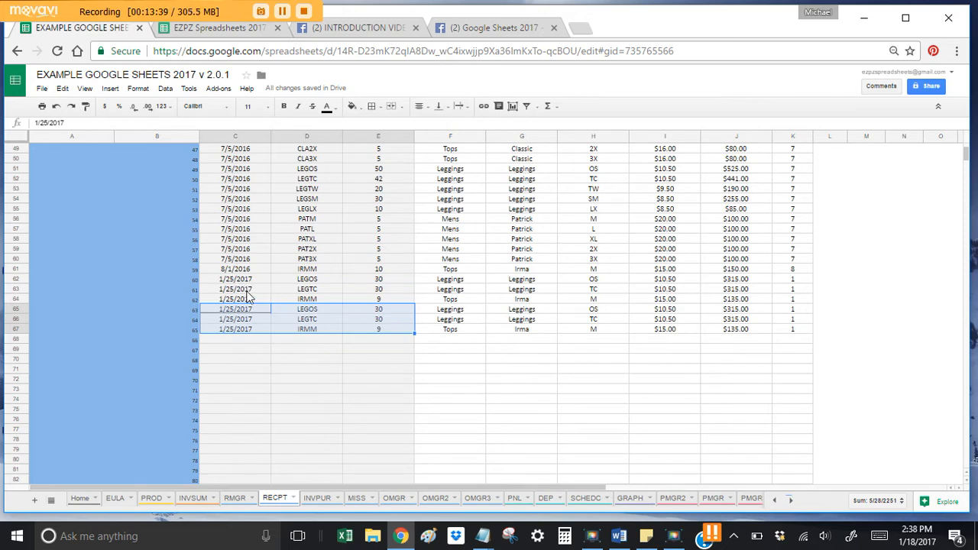
left_click(260, 351)
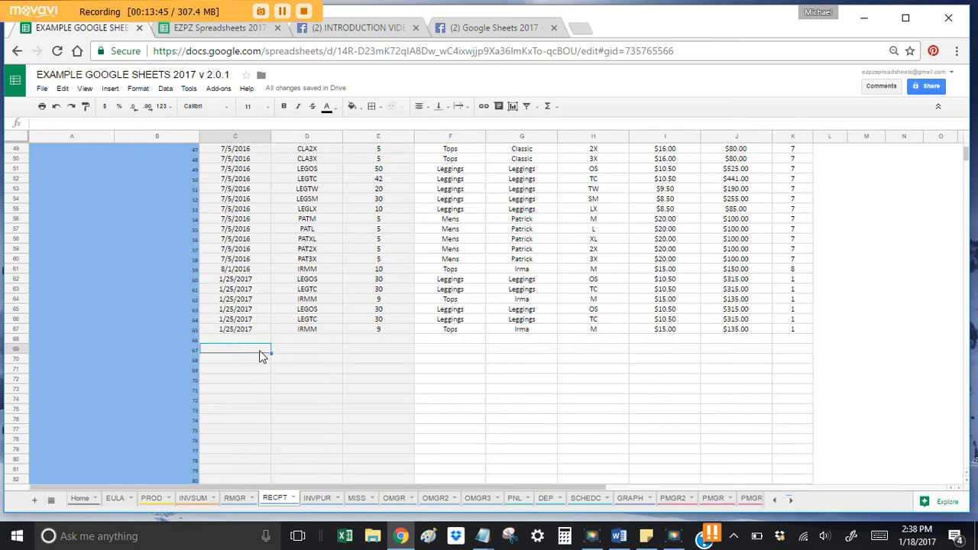
left_click_drag(254, 309, 382, 334)
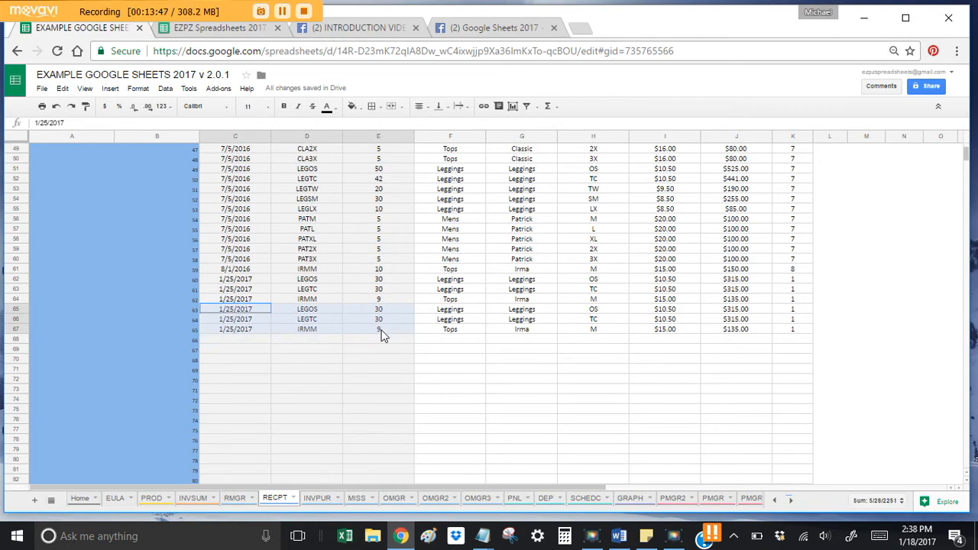
left_click(483, 500)
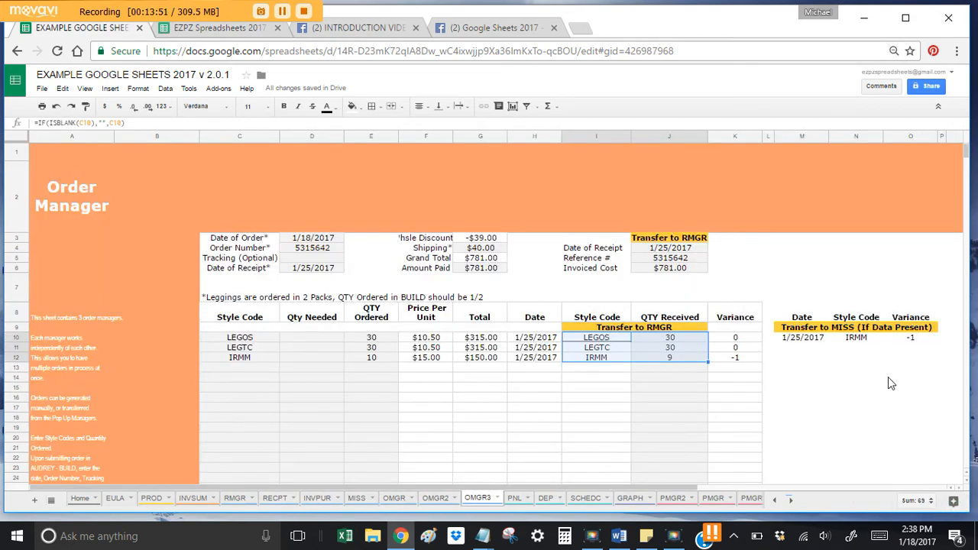
Step: Inspect OMGR3's Reference # and Invoiced Cost formulas and find INVPUR's first empty row
left_click(877, 376)
left_click(672, 260)
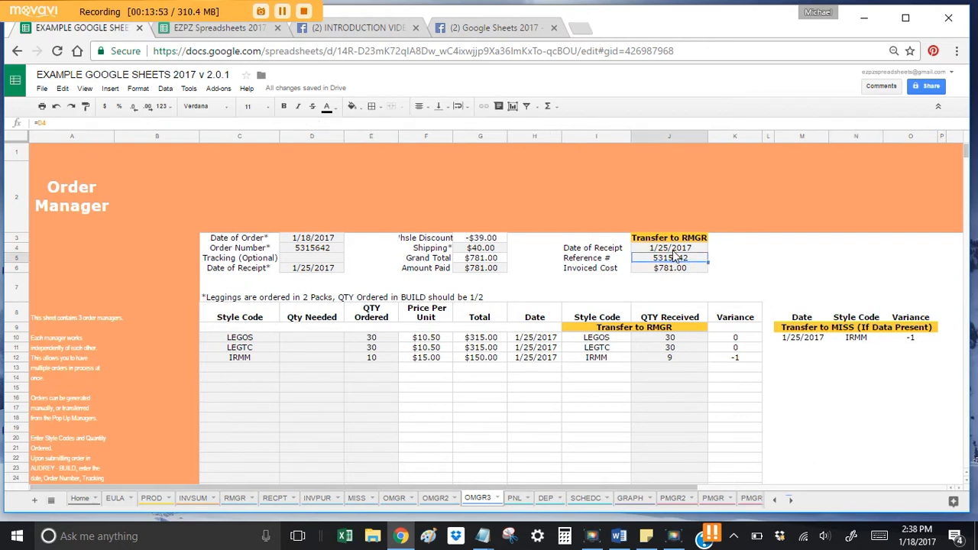
left_click(676, 269)
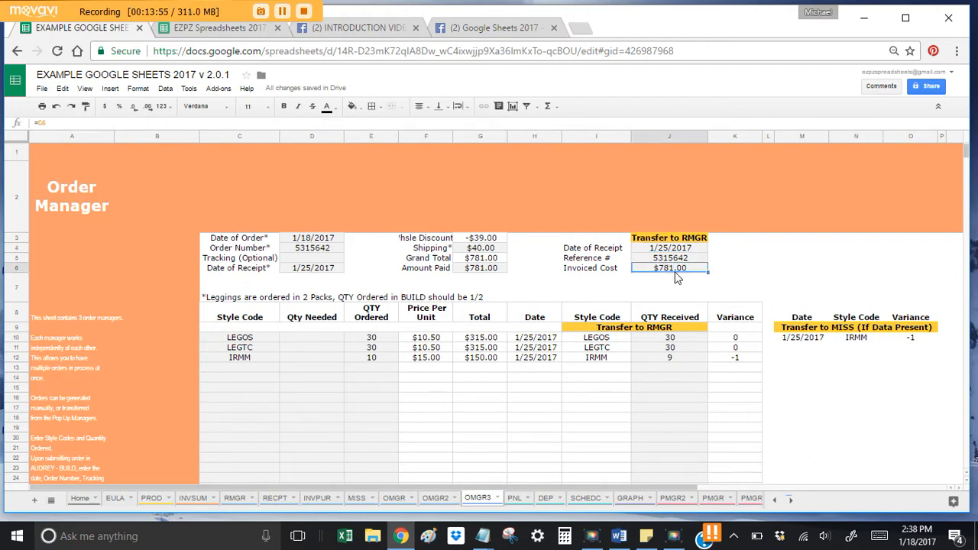
left_click(317, 498)
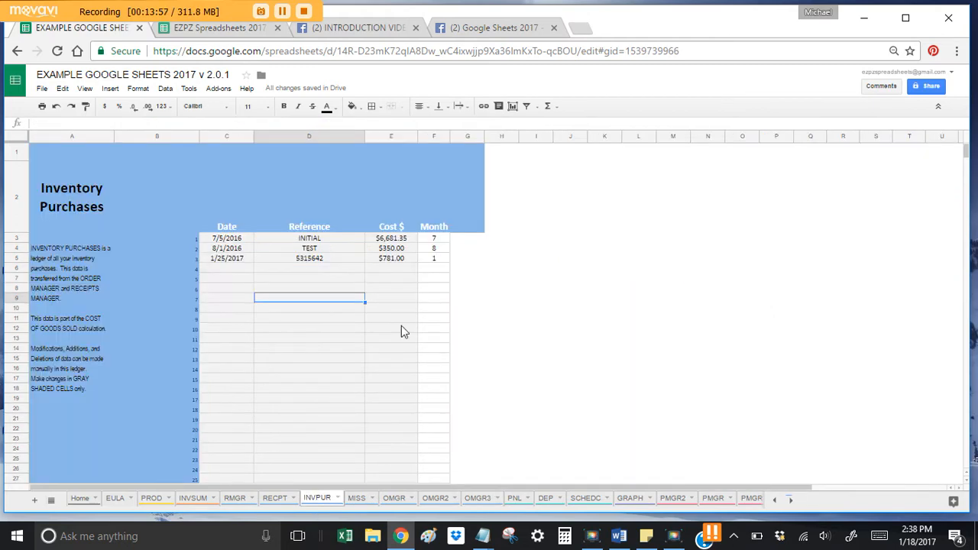
left_click(212, 266)
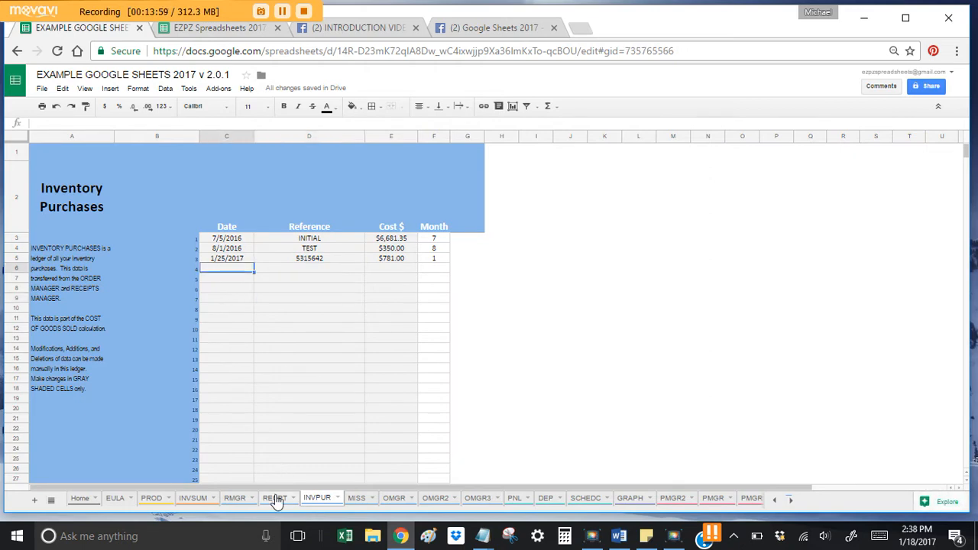
left_click(275, 498)
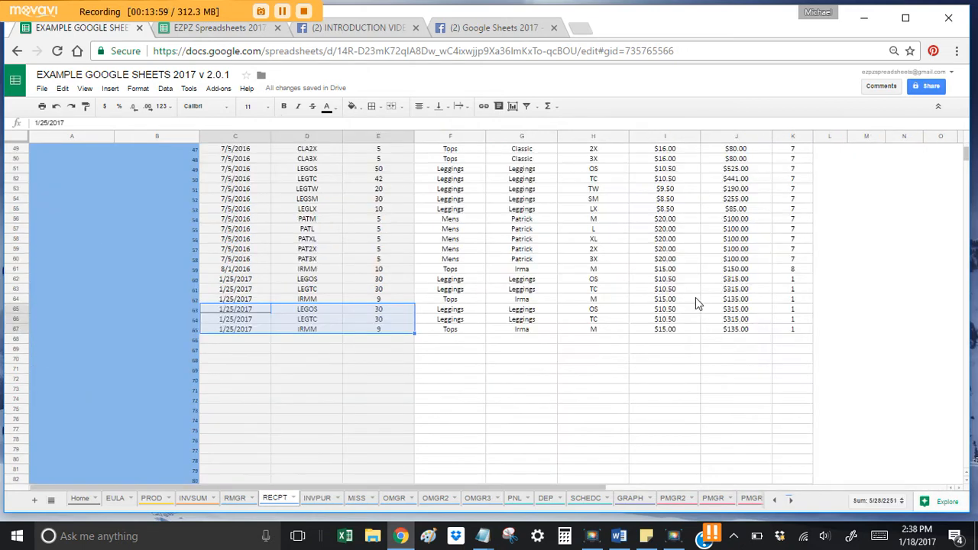
left_click(477, 498)
Step: Enter 1/25/2017 in INVPUR C6 and paste reference 5315642 as a value, fixing the #REF! error
key("Up")
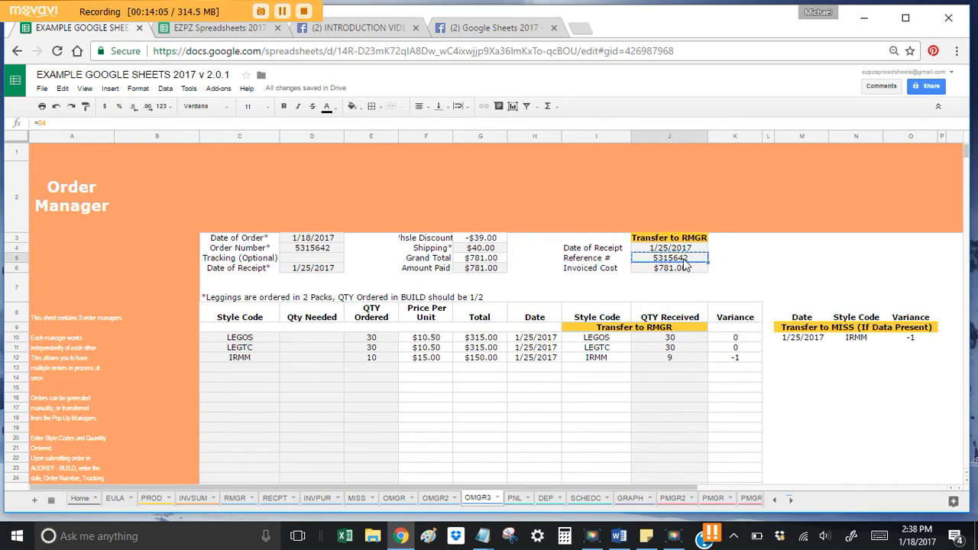
left_click(316, 498)
type("1/25/17")
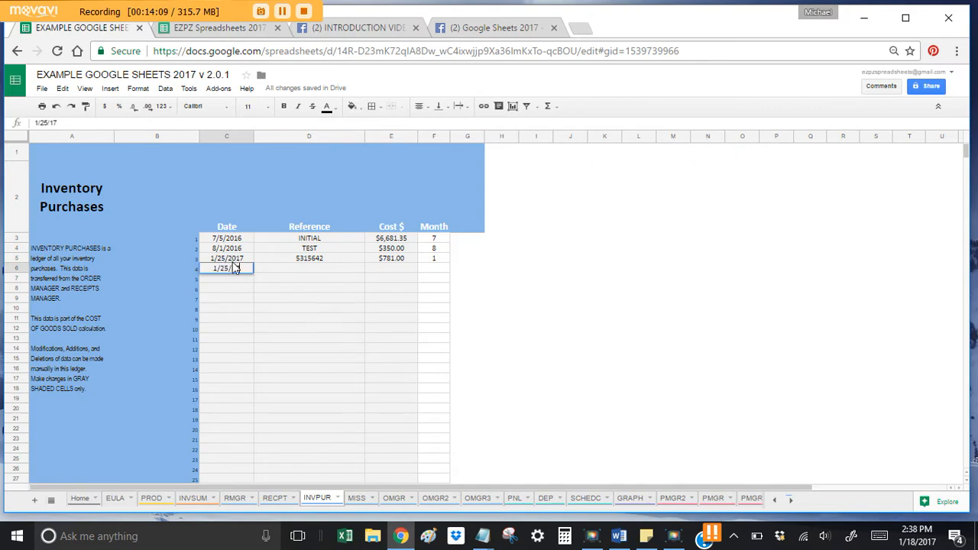
key("Tab")
type("#REF!")
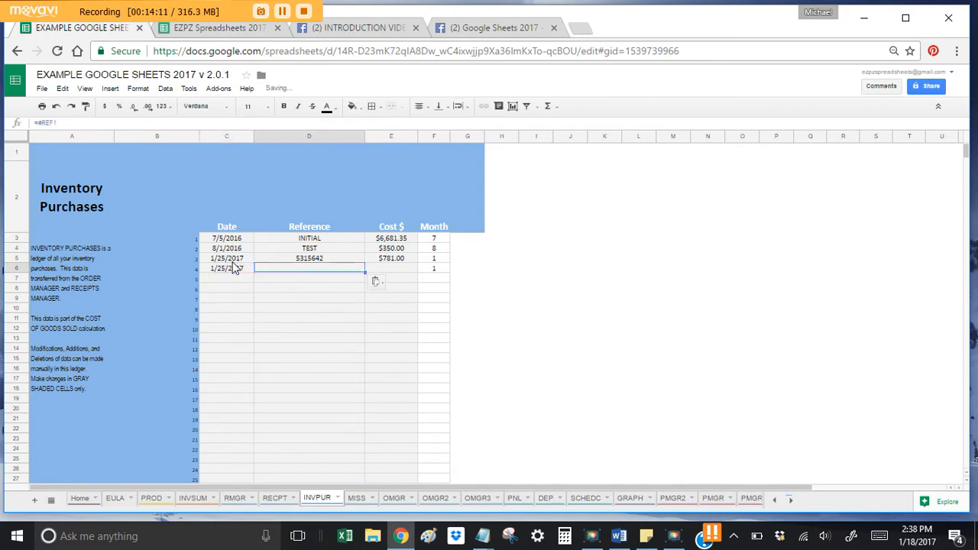
right_click(327, 274)
left_click(320, 273)
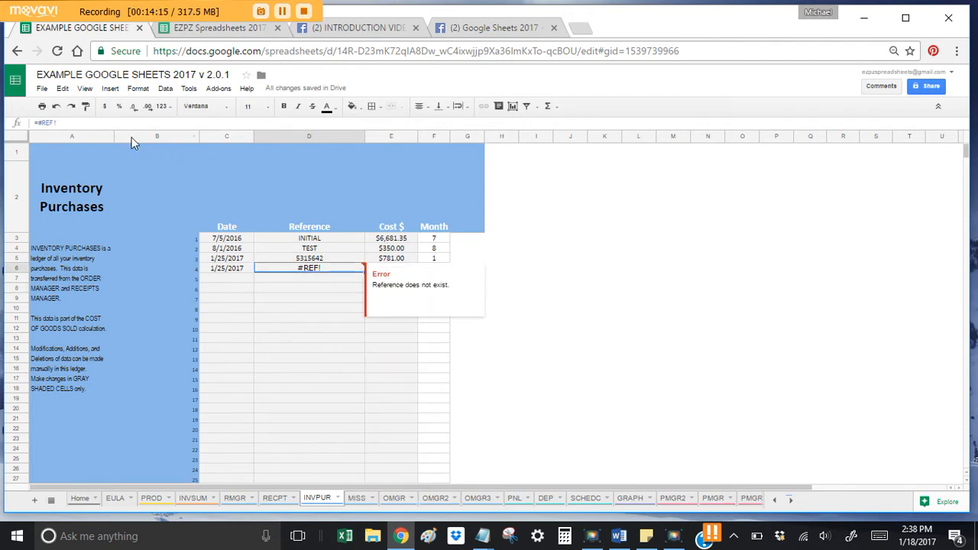
left_click(56, 106)
right_click(313, 272)
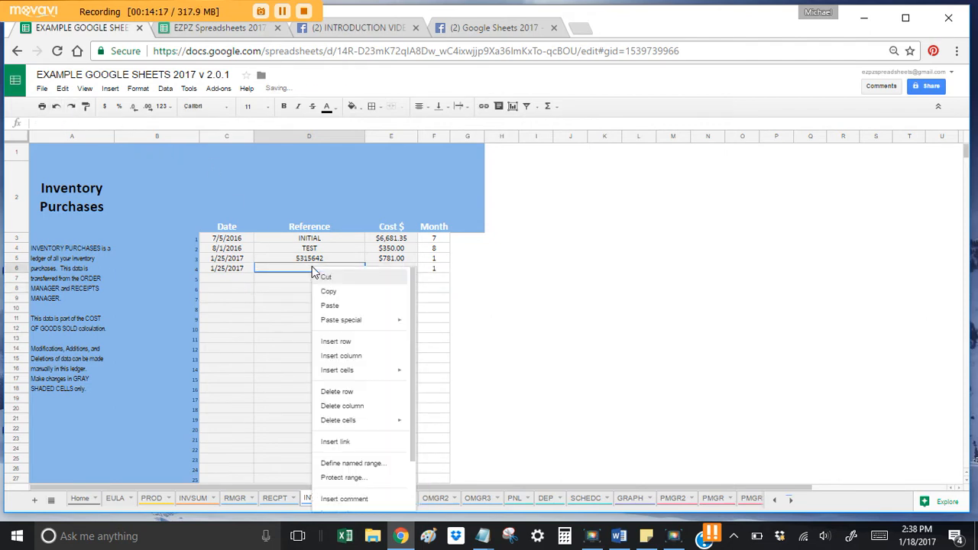
mouse_move(391, 321)
left_click(451, 324)
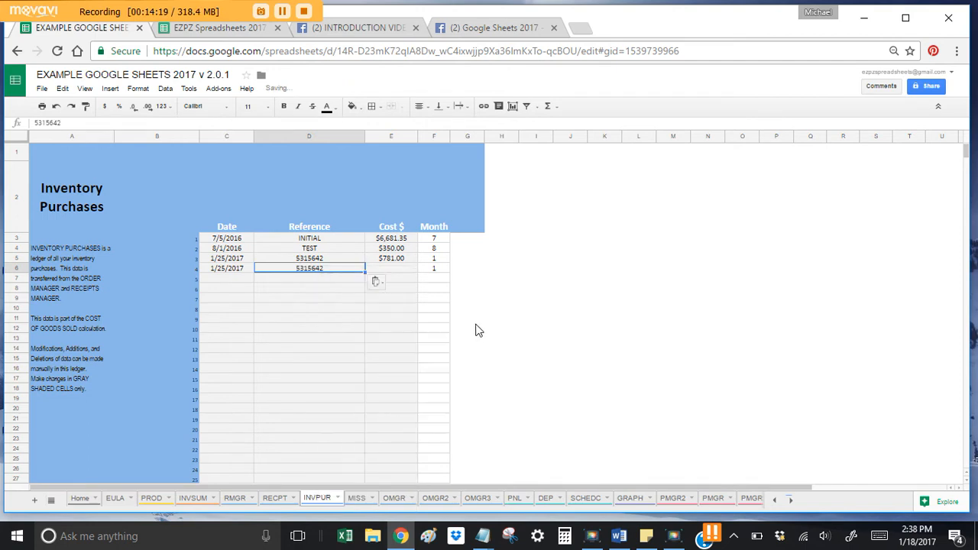
Step: Enter the $781.00 cost for the new Inventory Purchases row
left_click(360, 288)
left_click(395, 273)
type("781")
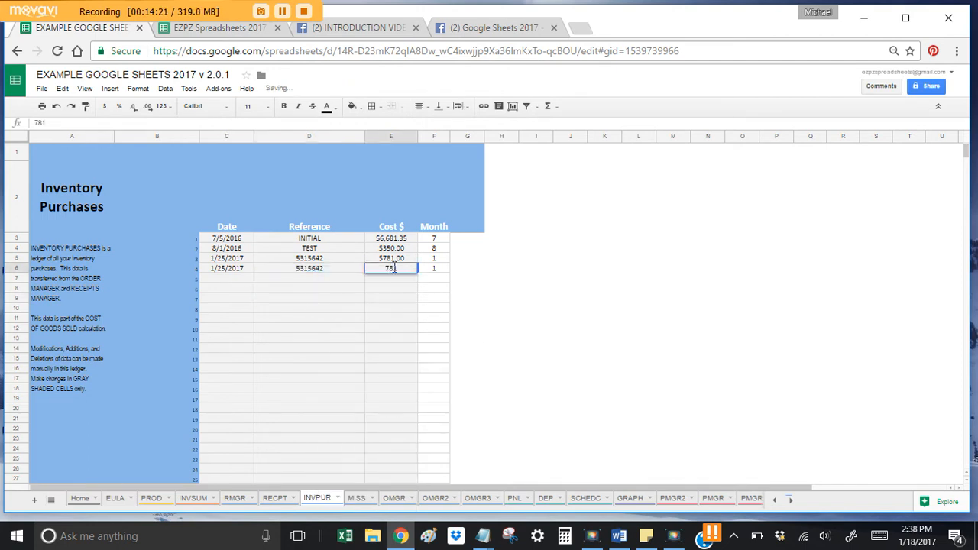
key("Return")
left_click(361, 351)
left_click(327, 294)
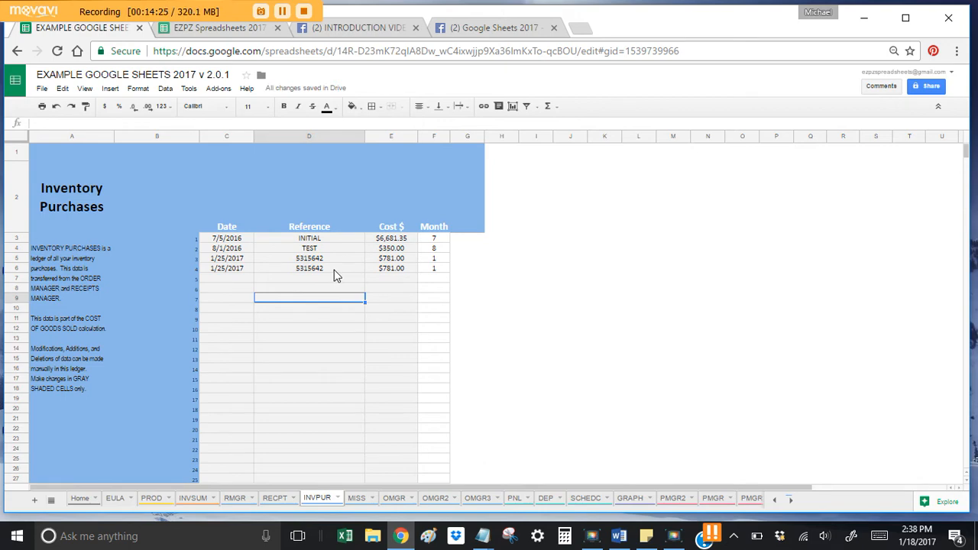
left_click(321, 317)
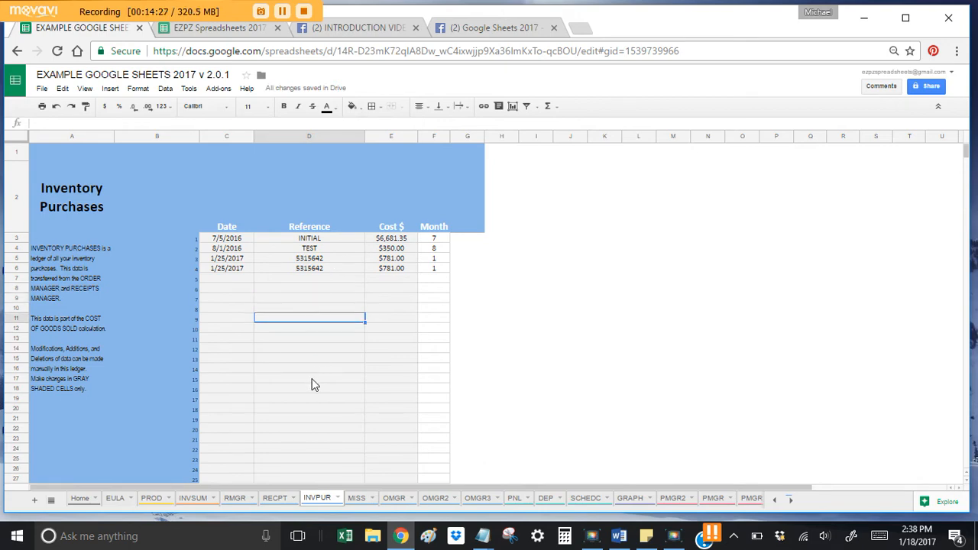
Step: On OMGR3, clear the style codes, quantities, order date, number, receipt date, shipping and amount paid
left_click(479, 498)
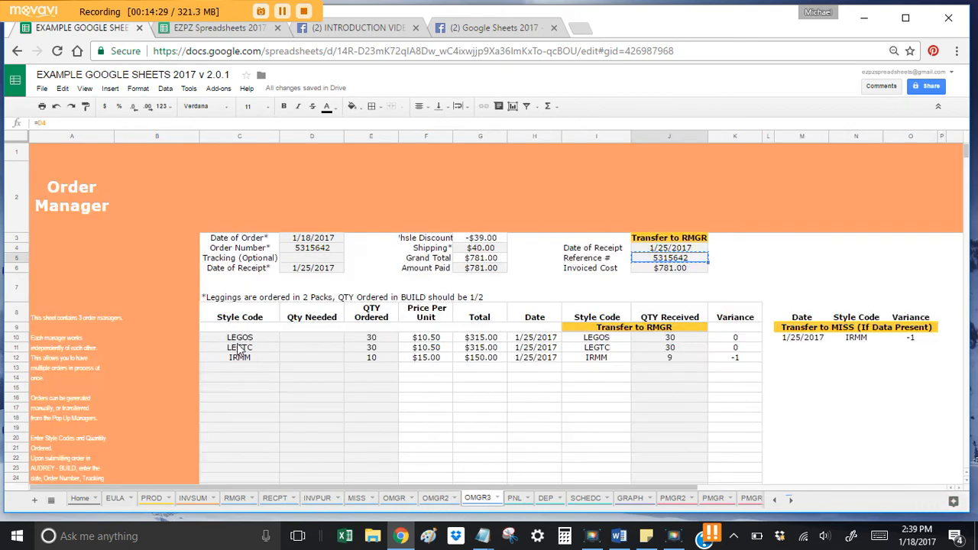
left_click_drag(239, 337, 391, 380)
key("Delete")
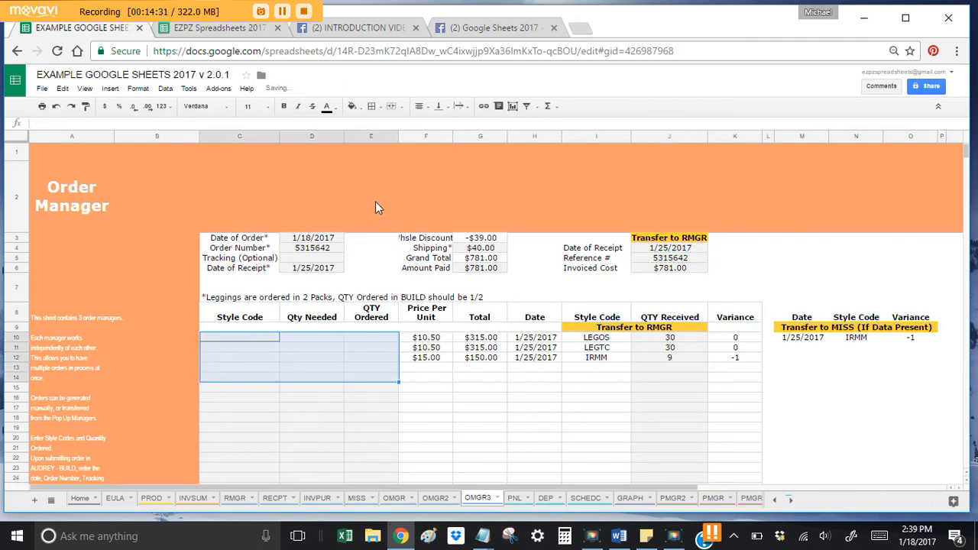
left_click_drag(321, 238, 322, 269)
key("Delete")
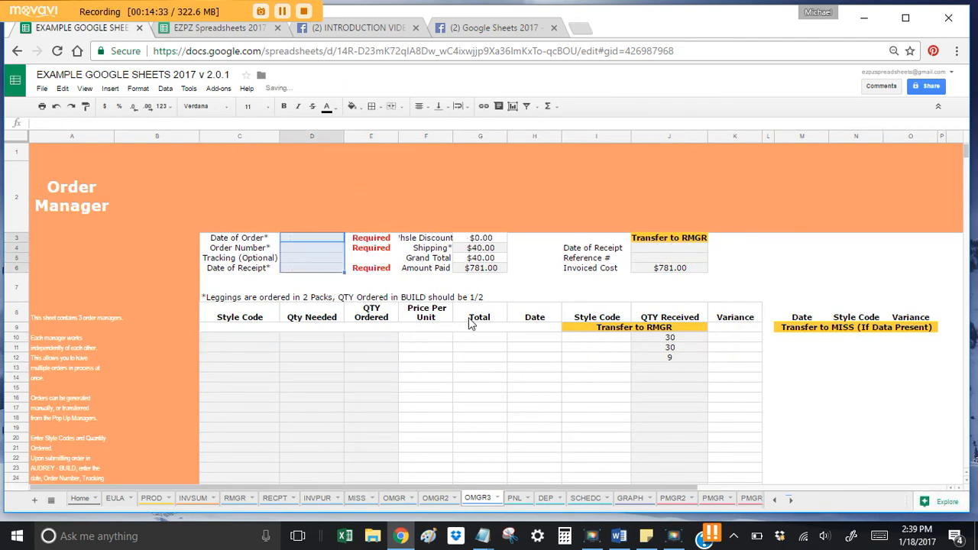
left_click(487, 248)
key("Delete")
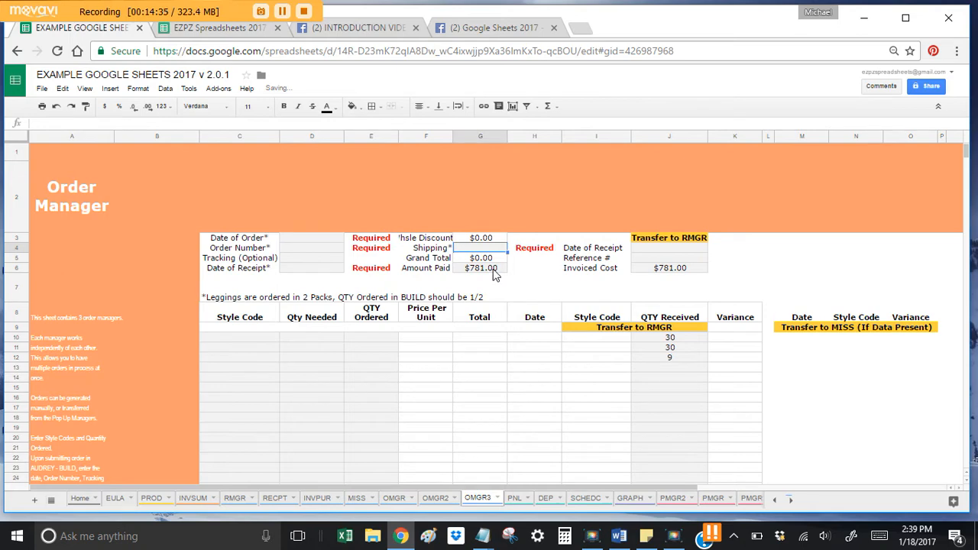
left_click(498, 274)
key("Delete")
Step: Clear the received quantities in J10:J12, then show the MISS sheet
left_click(657, 269)
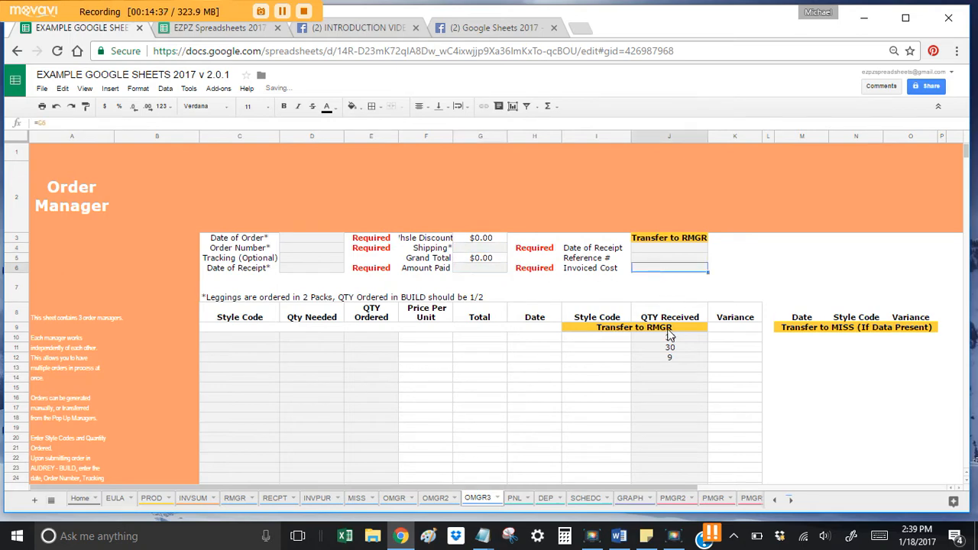
left_click_drag(669, 337, 671, 361)
key("Delete")
left_click(666, 436)
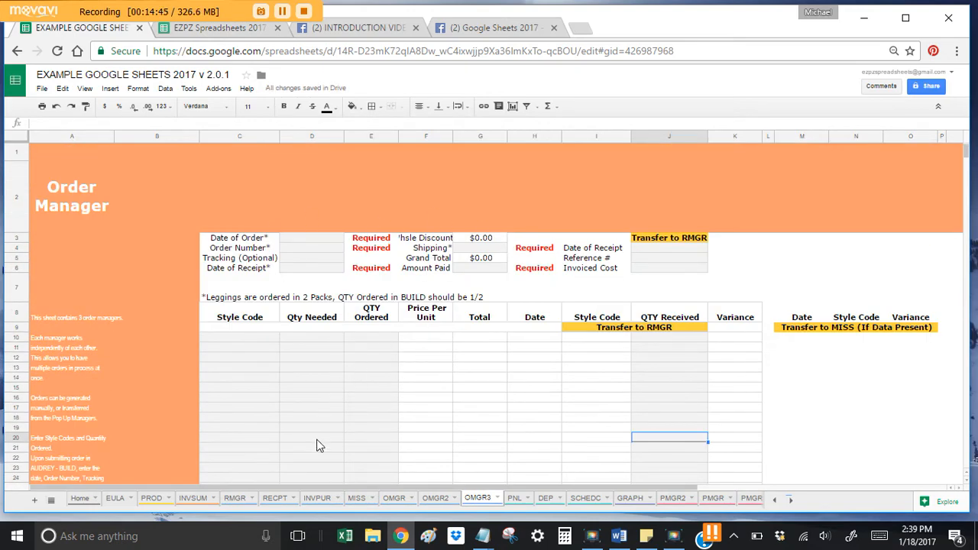
left_click(356, 497)
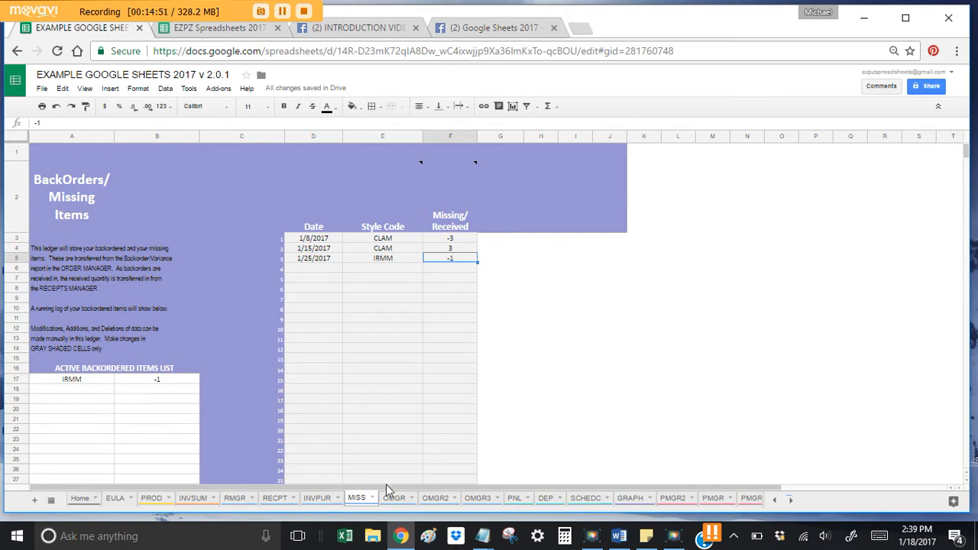
left_click(712, 498)
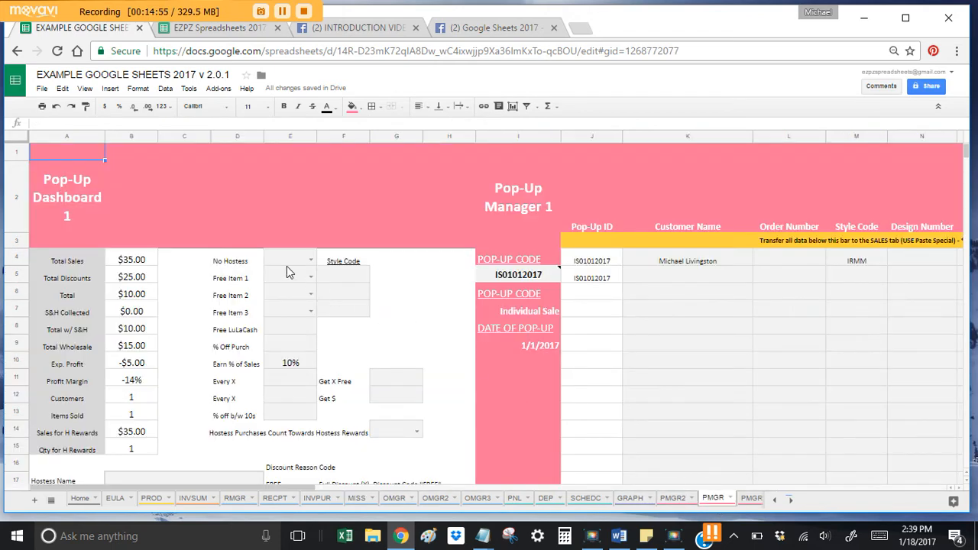
left_click(512, 280)
key("Delete")
key("Up")
key("Right")
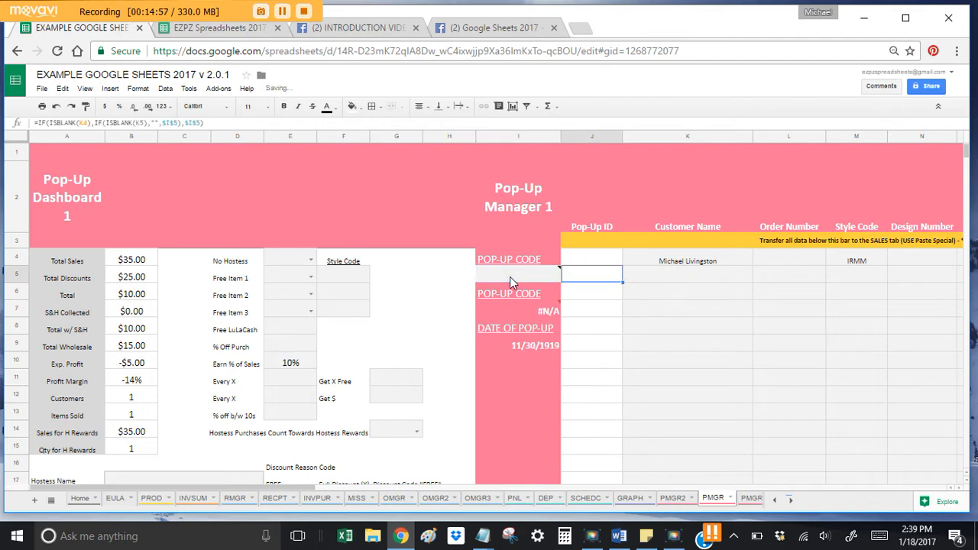
key("Delete")
key("Right")
key("Delete")
key("Right")
key("Right")
key("Delete")
key("Right")
key("Right")
key("shift+Right")
key("shift+Right")
key("shift+Right")
key("shift+Right")
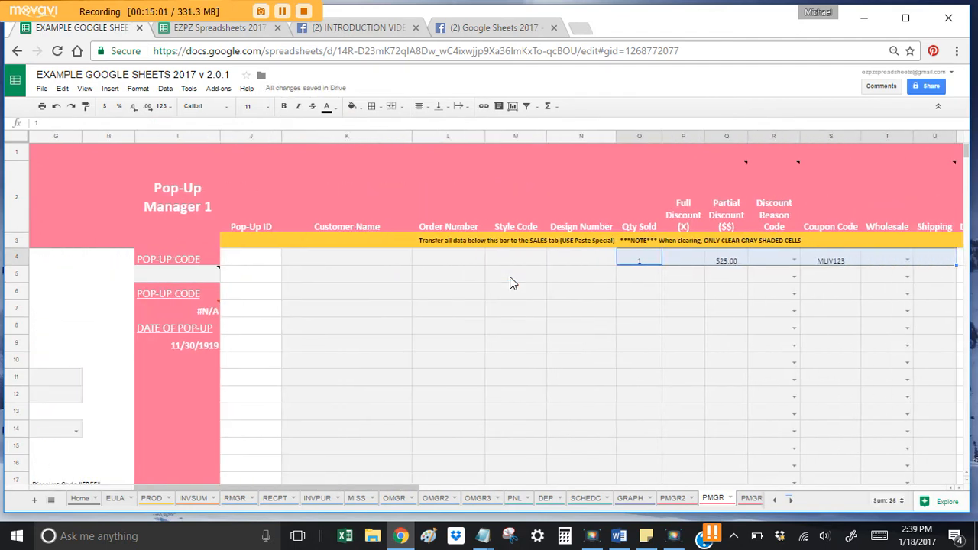
key("Delete")
key("Left")
key("Home")
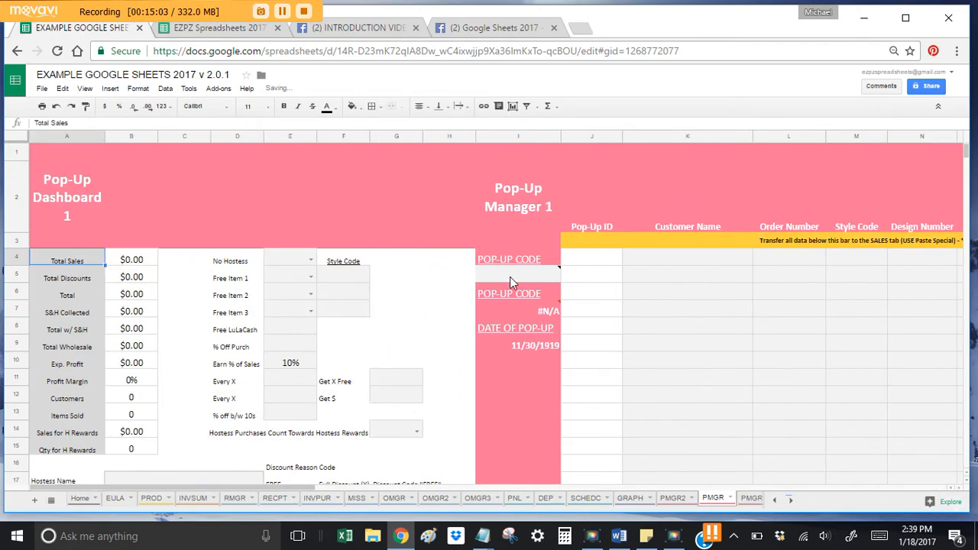
scroll(115, 172, "down", 1)
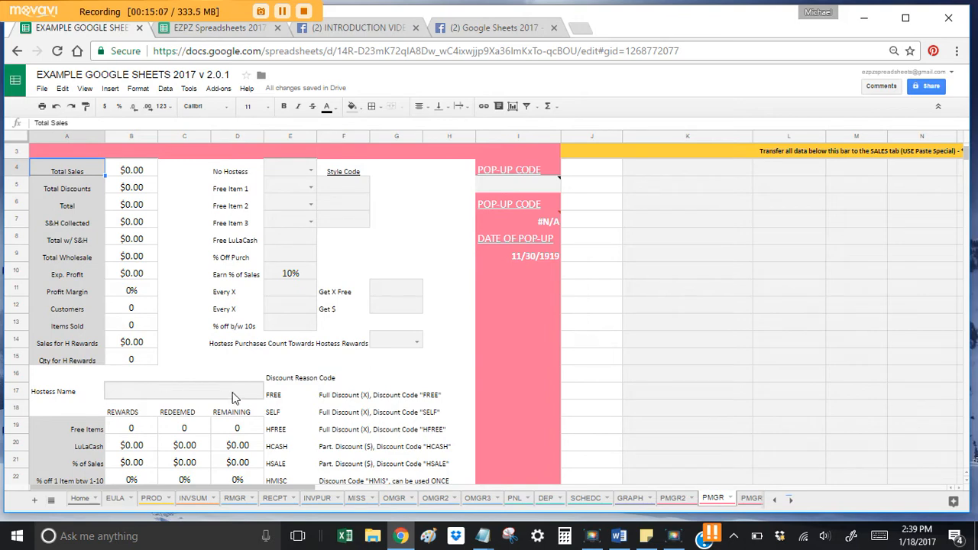
left_click(299, 274)
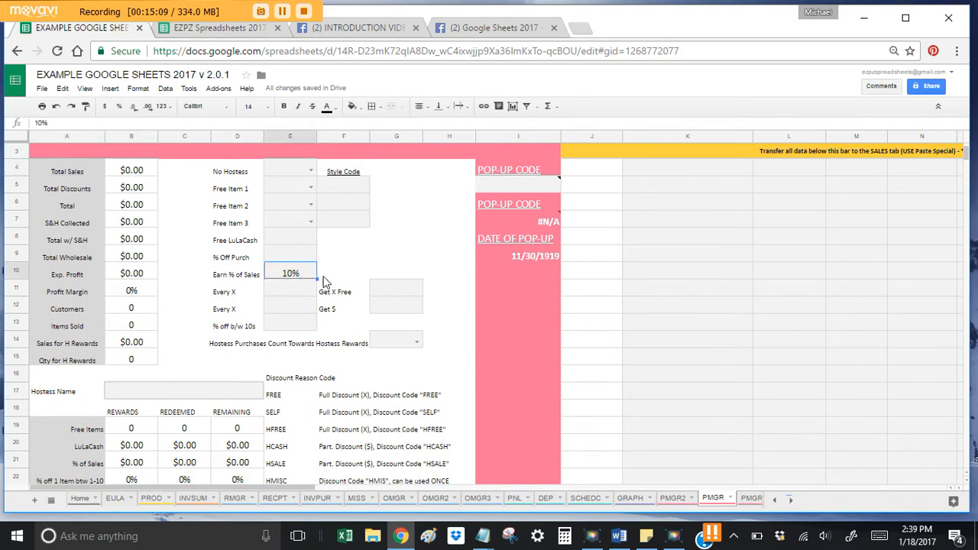
key("Delete")
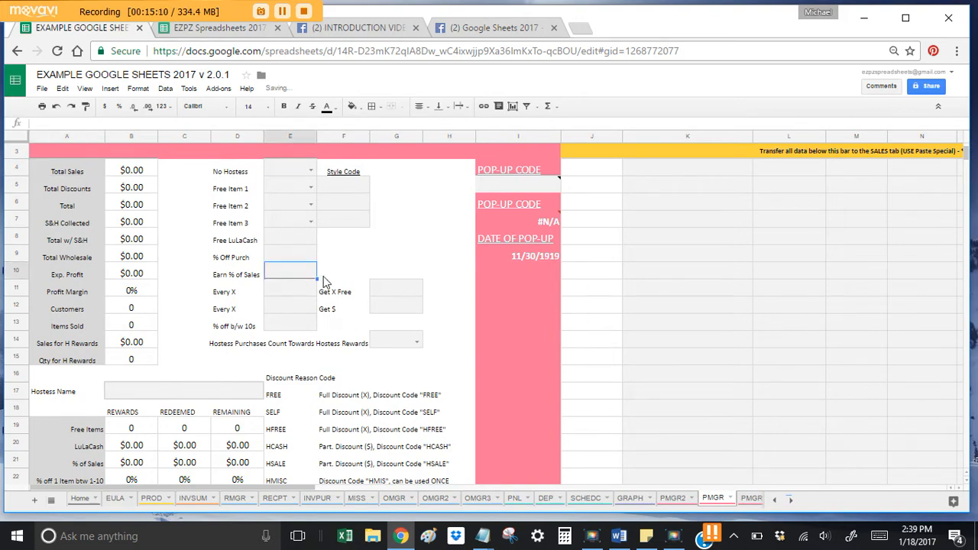
left_click(302, 187)
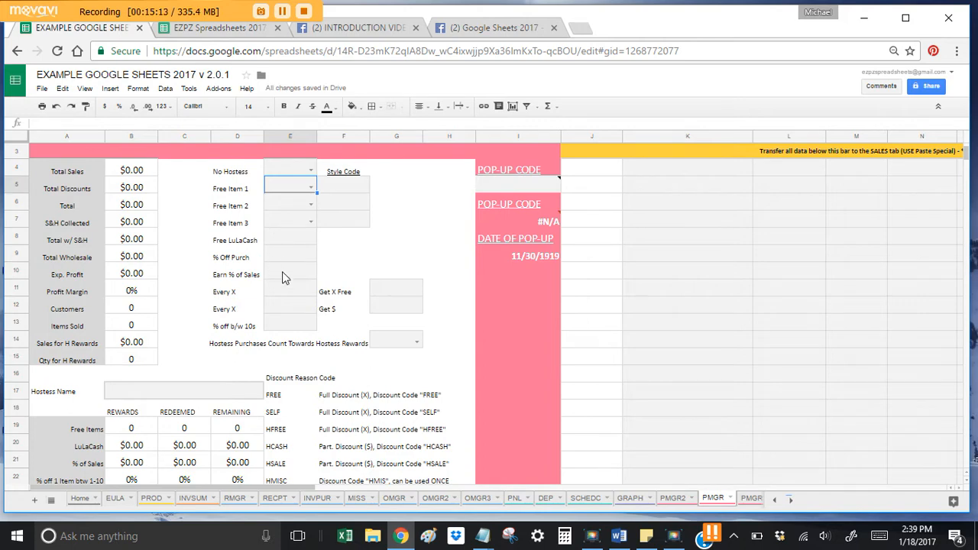
scroll(251, 332, "down", 3)
scroll(252, 331, "up", 5)
scroll(252, 332, "down", 2)
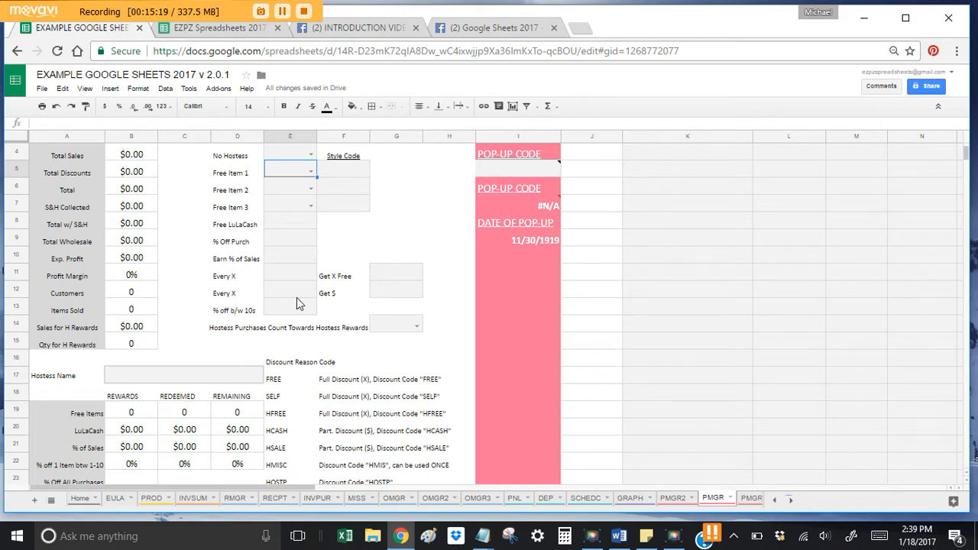
scroll(274, 310, "up", 1)
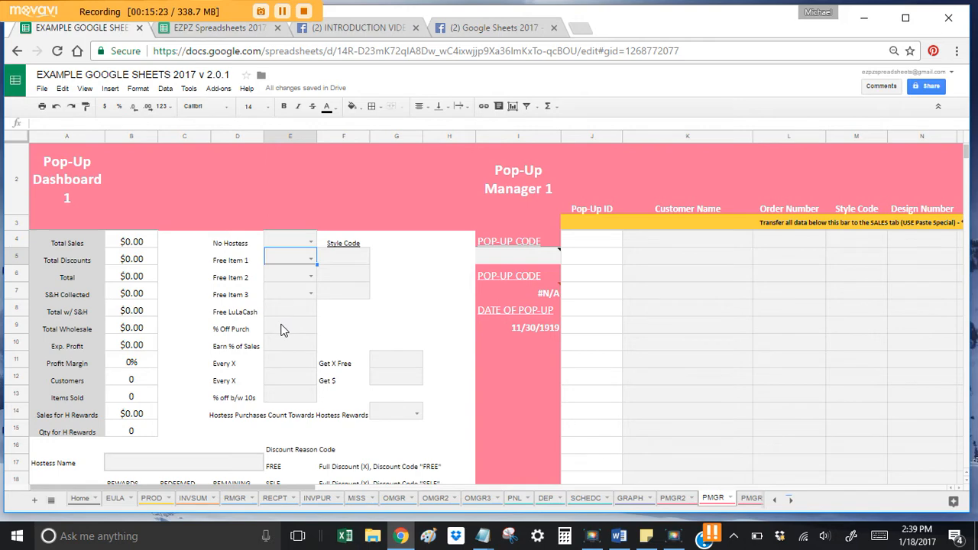
scroll(283, 330, "down", 1)
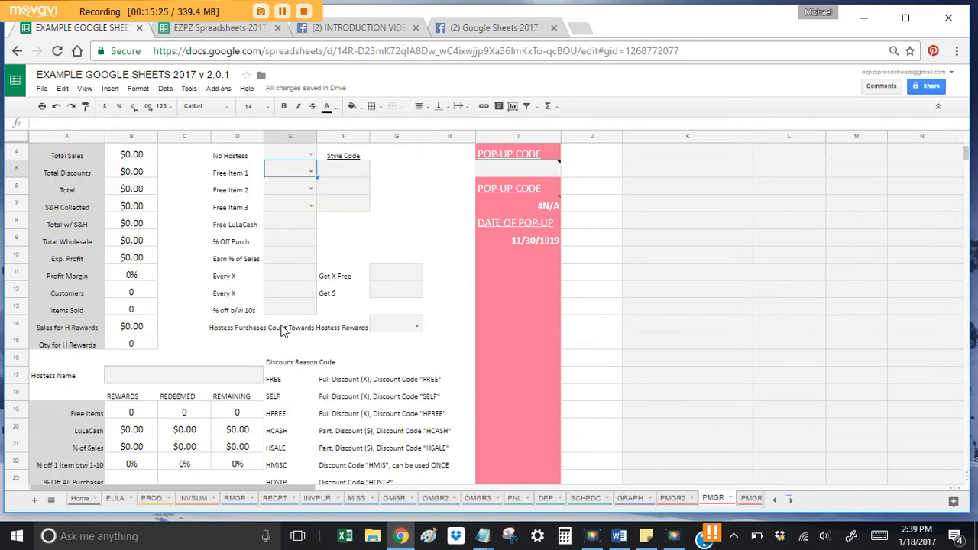
scroll(283, 355, "down", 2)
scroll(283, 336, "up", 3)
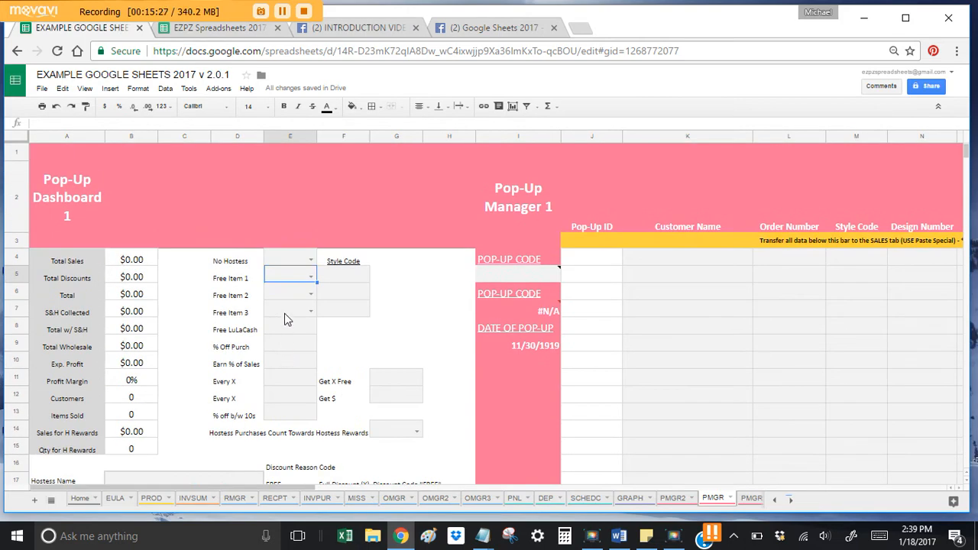
Step: Enter pop-up code IN011817 in I5, producing In Home Pop-Up dated 1/18/2017
left_click(527, 278)
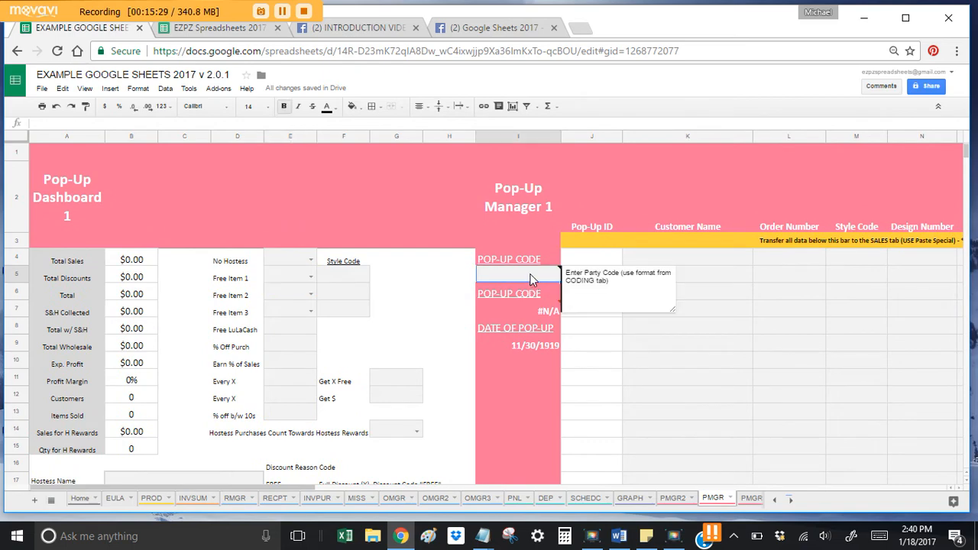
double_click(531, 274)
type("IN")
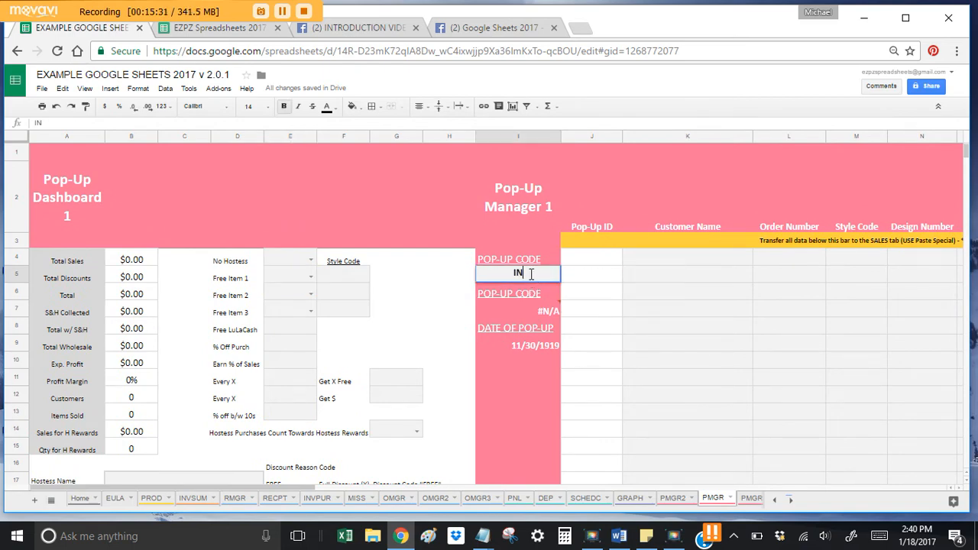
type("011817")
key("Return")
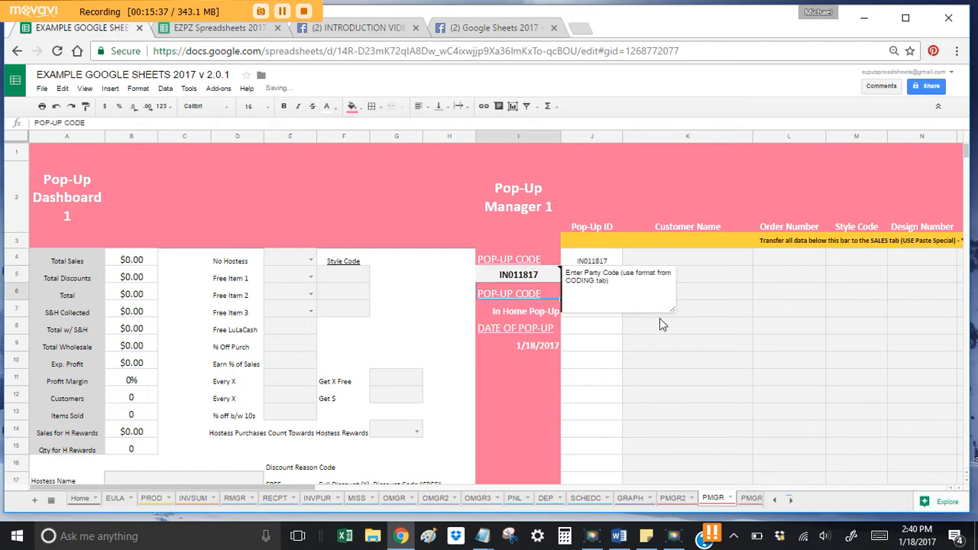
left_click(521, 276)
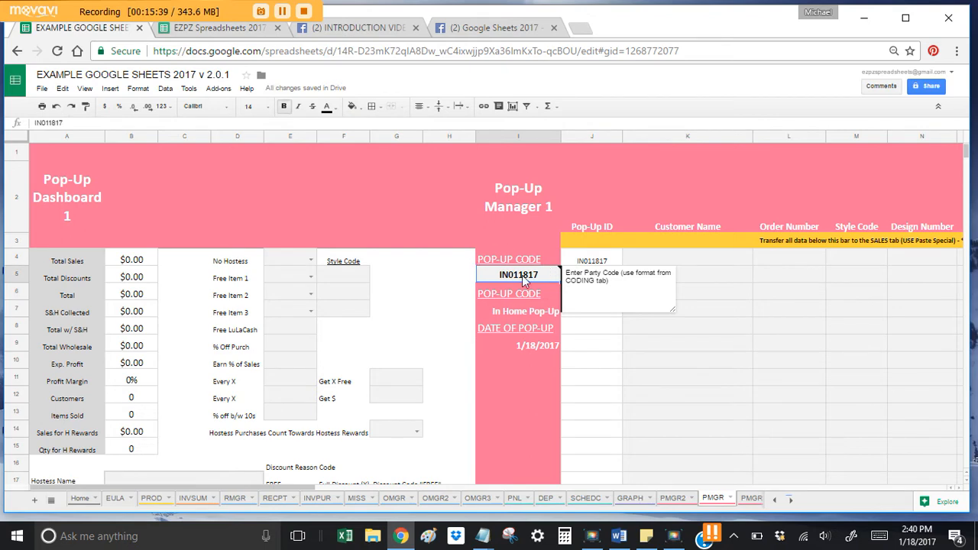
mouse_move(528, 282)
left_click(661, 377)
left_click(684, 263)
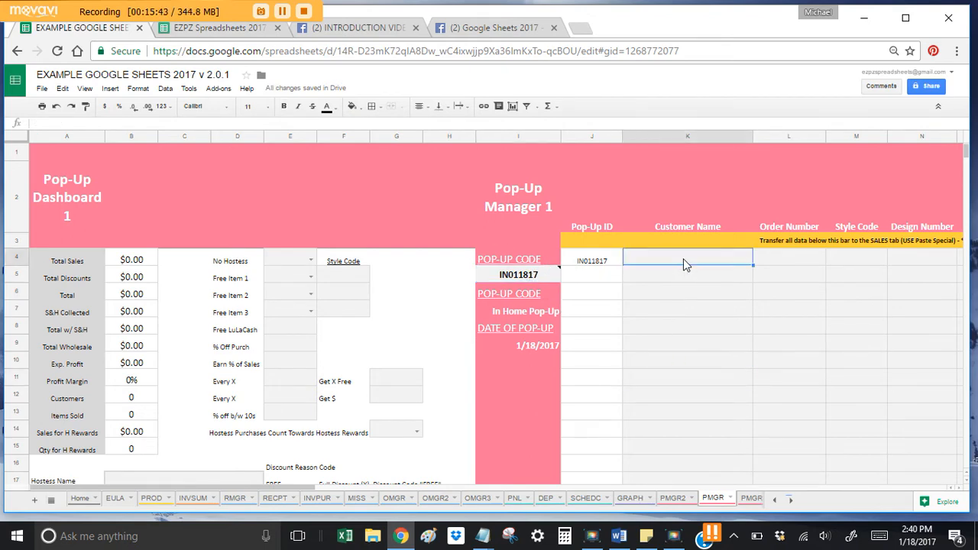
left_click_drag(682, 247, 683, 259)
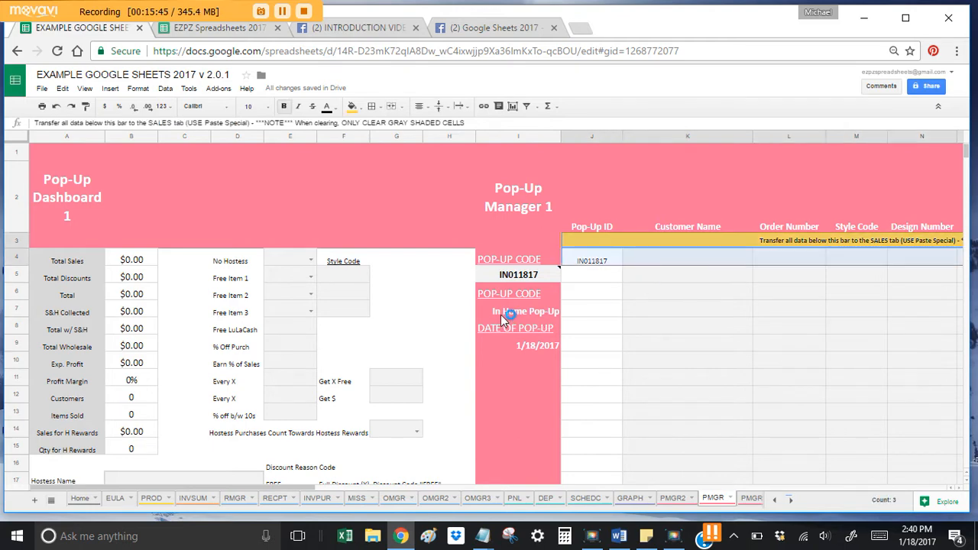
Step: Enter the first customer's name in K4 and the hostess's name in B17
left_click(692, 260)
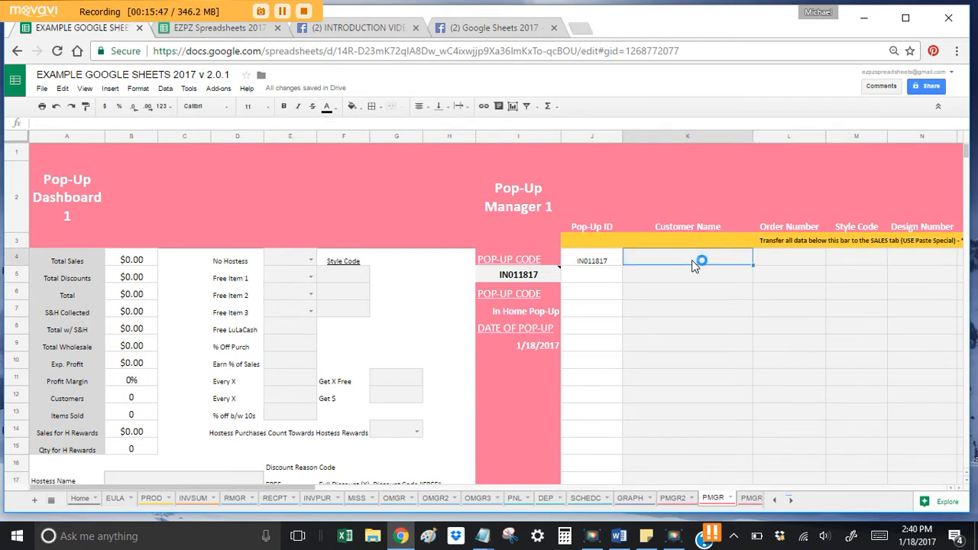
type("Jane Doe")
key("Return")
scroll(190, 367, "down", 2)
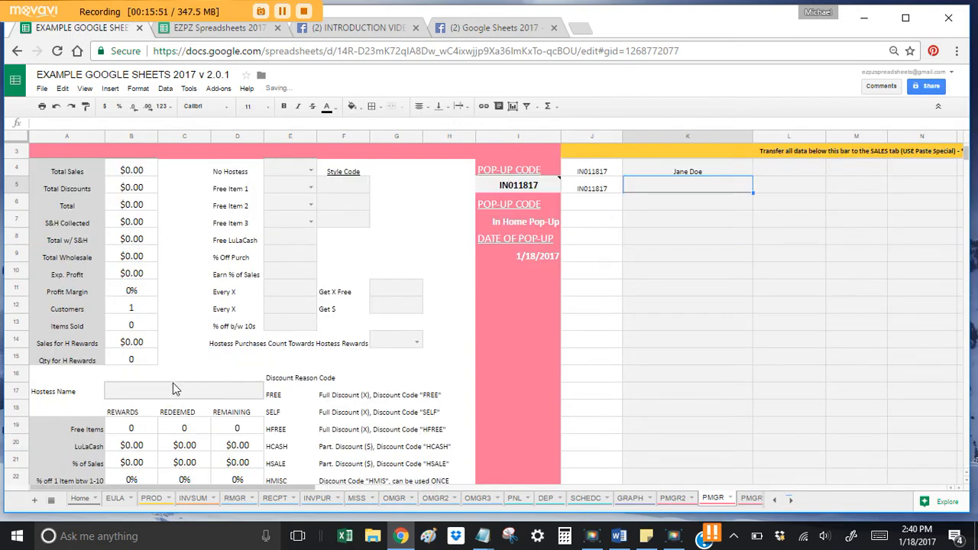
left_click(176, 389)
type("D")
type("Jan")
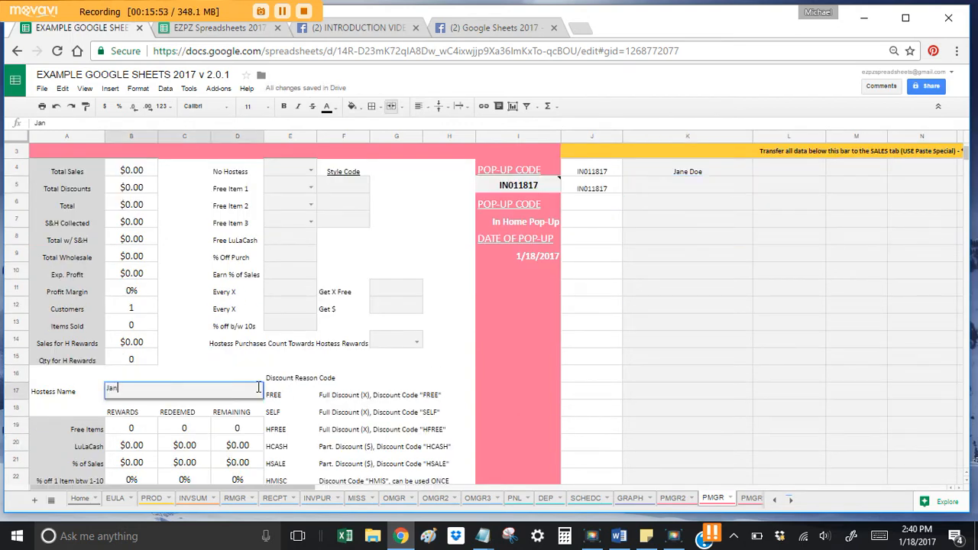
type("e Doe")
key("Return")
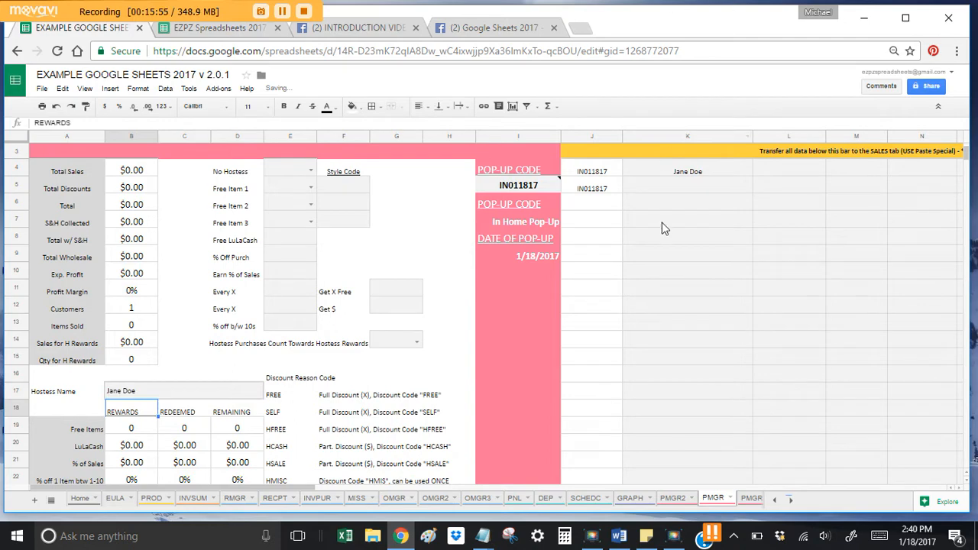
Step: Add the second, third and fourth customer names below the first one
left_click(686, 187)
type("Sal")
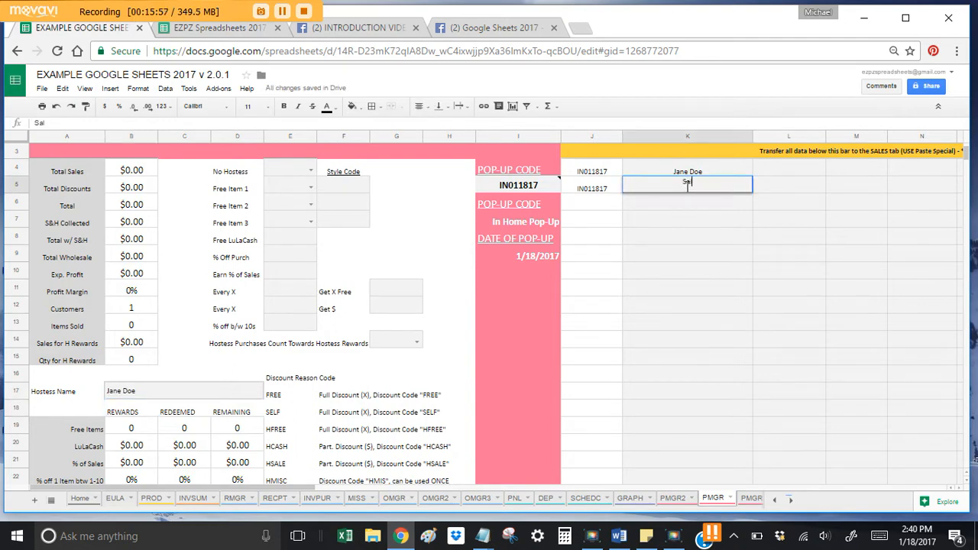
type("ly")
key("BackSpace")
type("ie Mae")
key("Return")
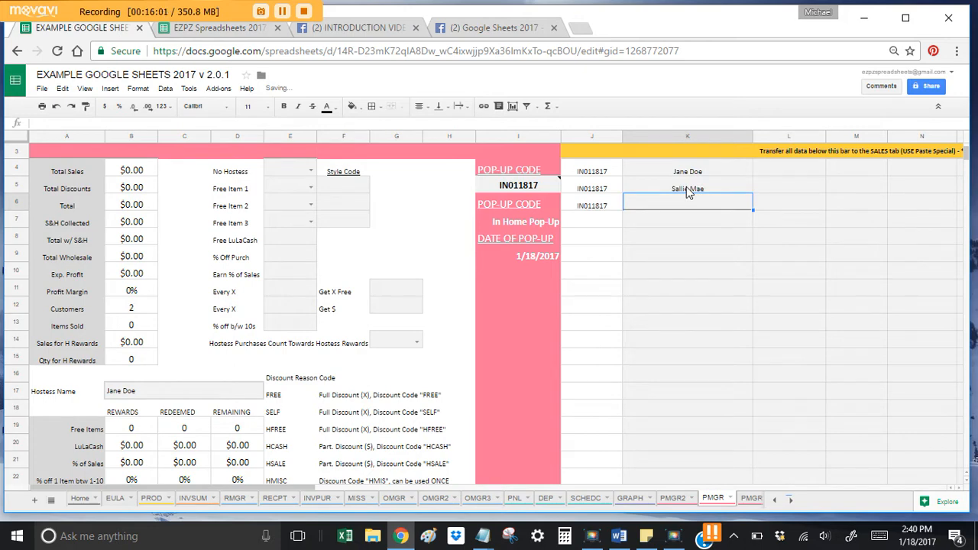
type("Mary Smith")
key("Return")
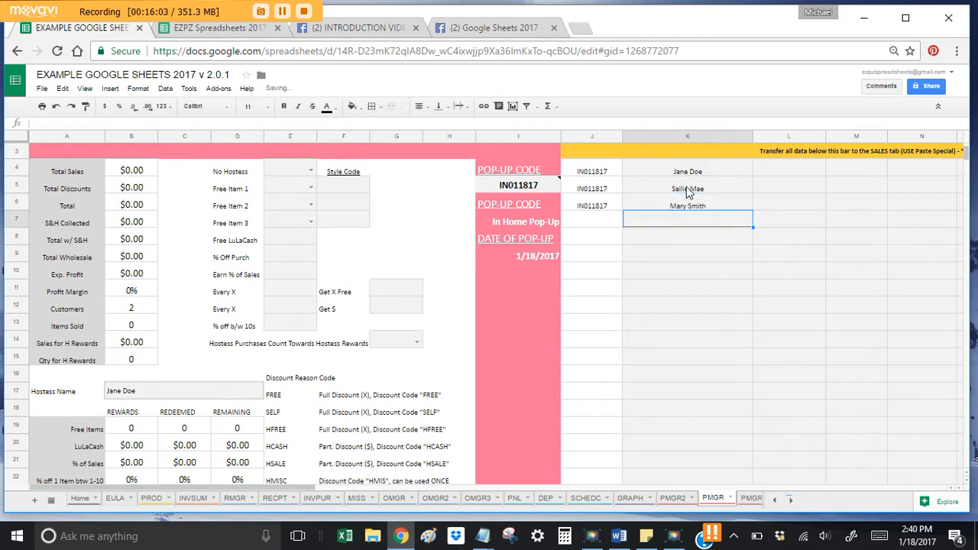
type("Mother Goose")
key("Return")
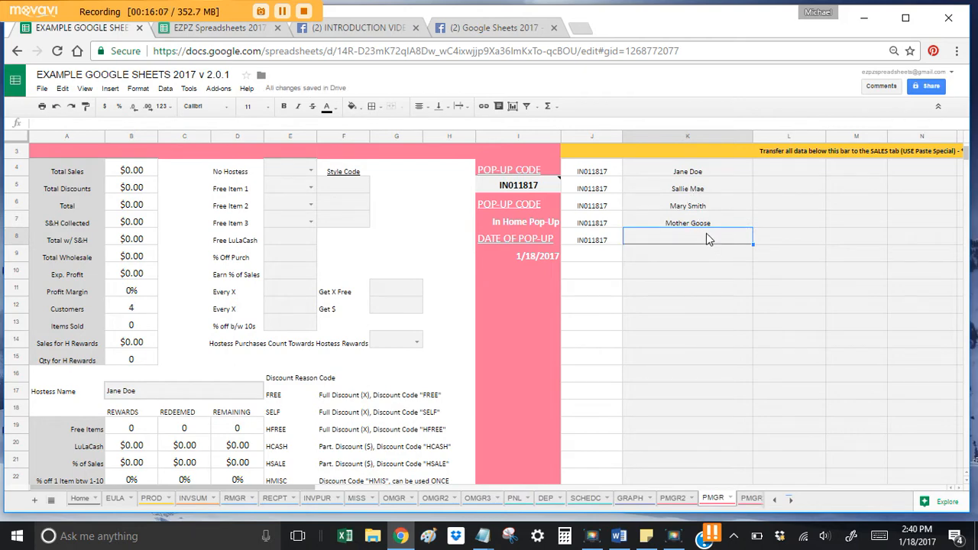
Step: Add five repeat customers from autocomplete suggestions, discarding one extra unfinished entry
key("Up")
key("Up")
key("Up")
key("Down")
key("Down")
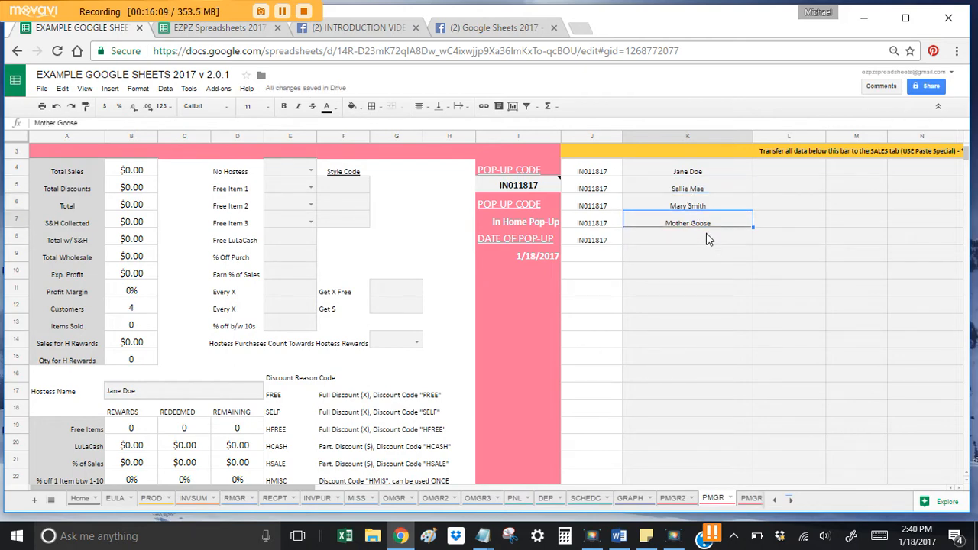
key("Down")
type("Sa")
key("Return")
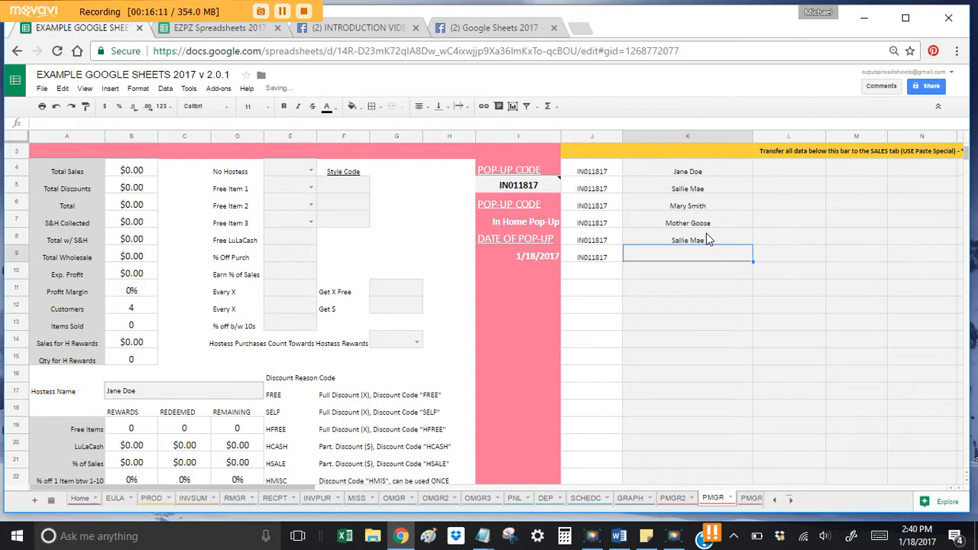
type("Mar")
key("Return")
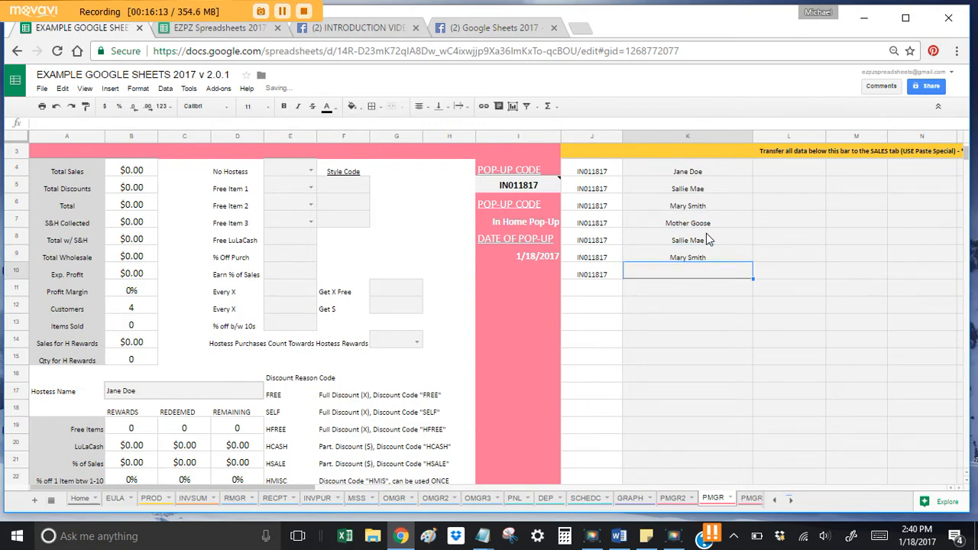
type("Mother")
key("Return")
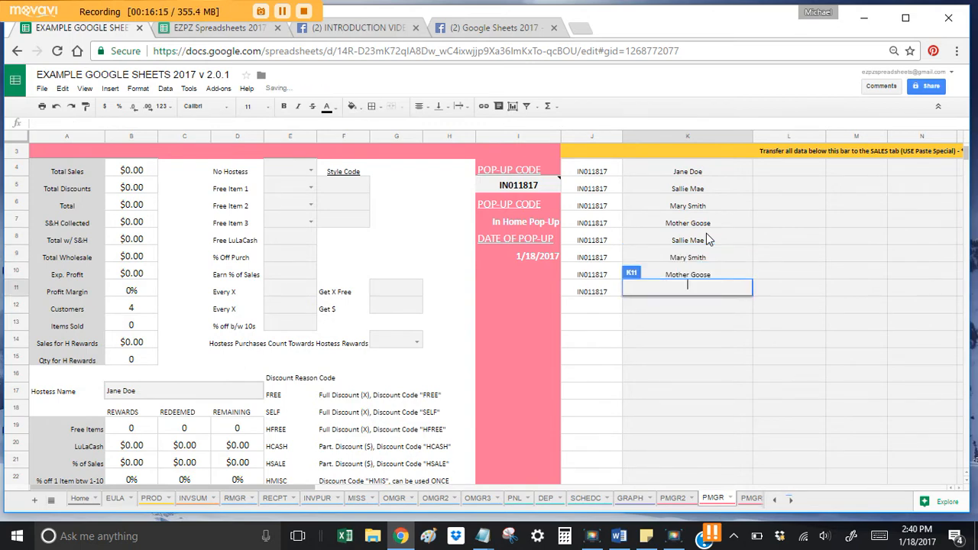
type("Jane")
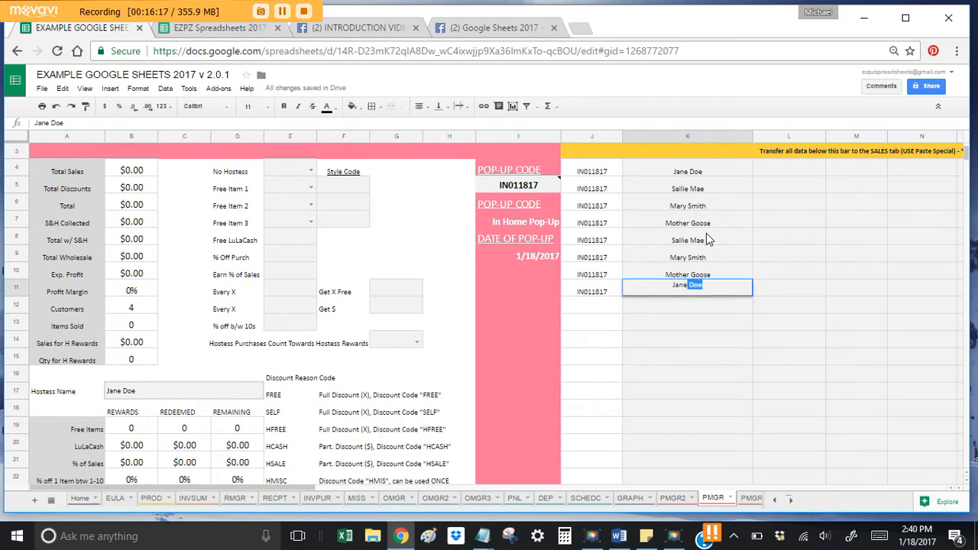
key("Return")
type("J")
key("Return")
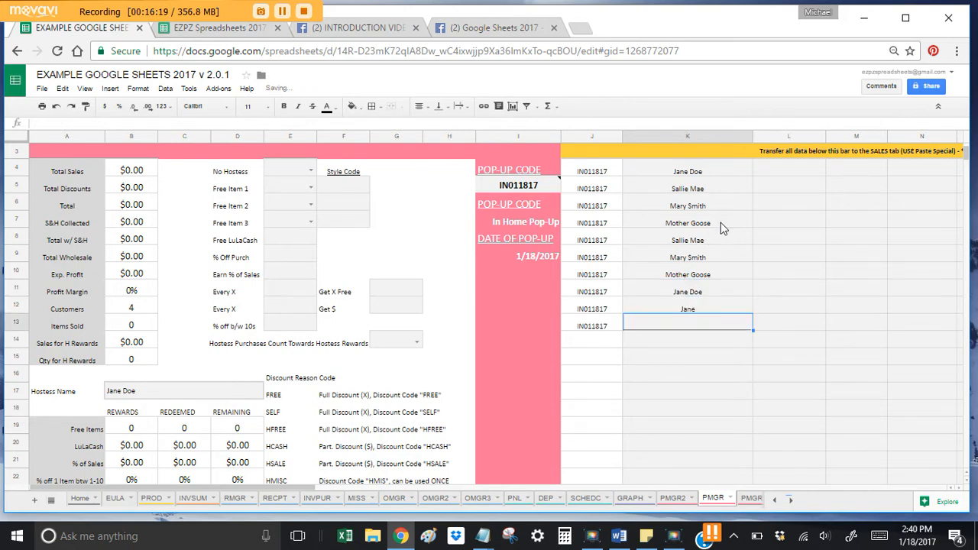
key("Up")
type("J")
key("Escape")
key("Right")
scroll(720, 222, "up", 2)
Step: Enter style codes LEGOS, LEGOS and LEGTC for the first three orders
left_click(795, 260)
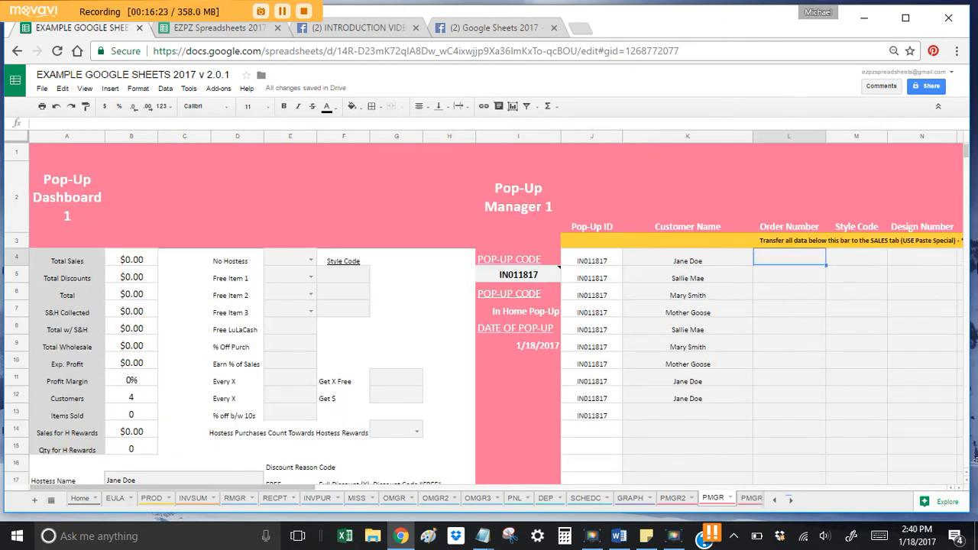
key("Right")
key("Right")
key("Right")
key("Right")
key("Right")
key("Left")
key("Left")
key("Left")
key("Left")
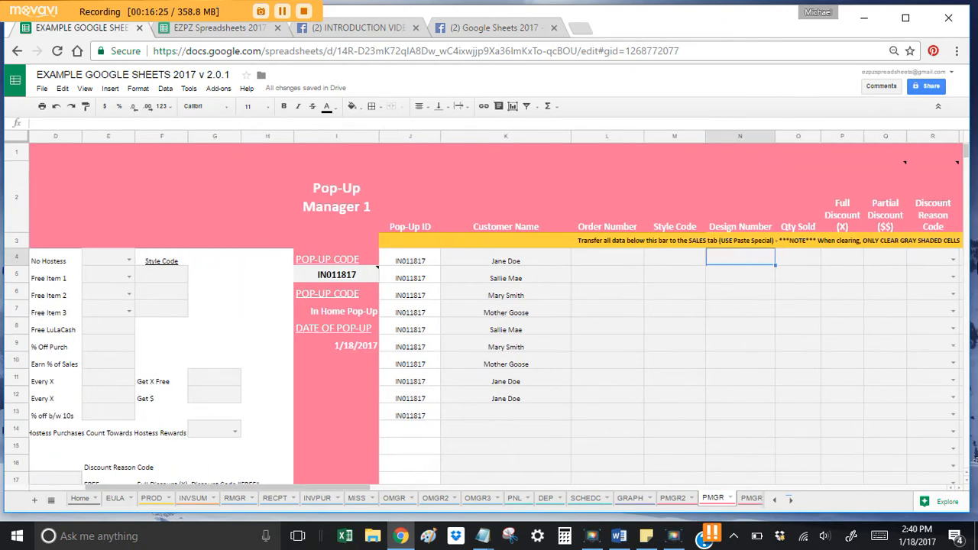
type("LEGOS")
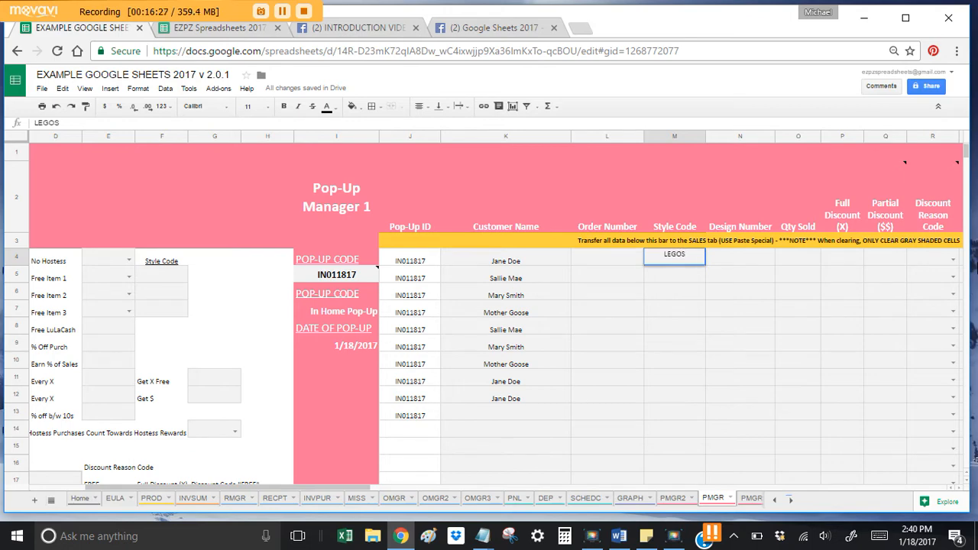
key("Return")
type("LEGOS")
key("Return")
type("LEG")
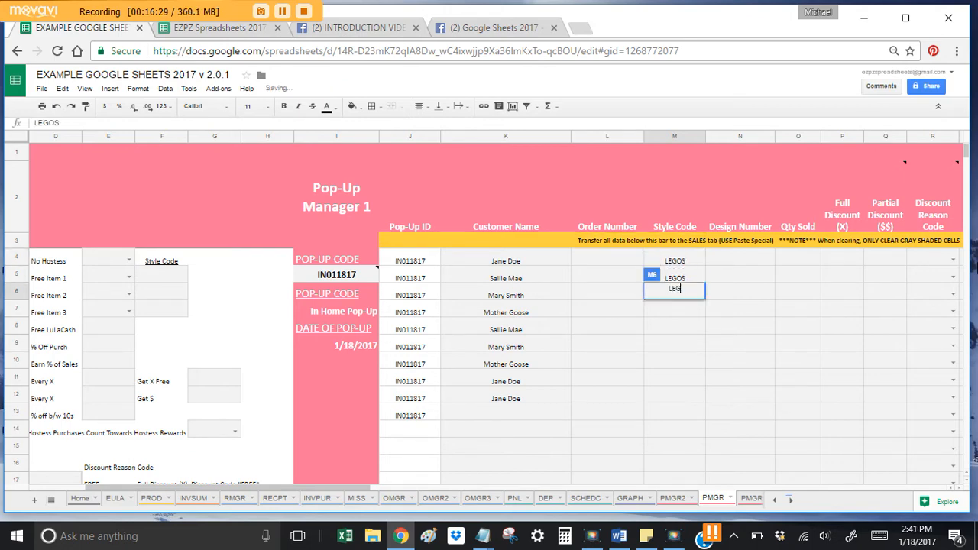
type("TC")
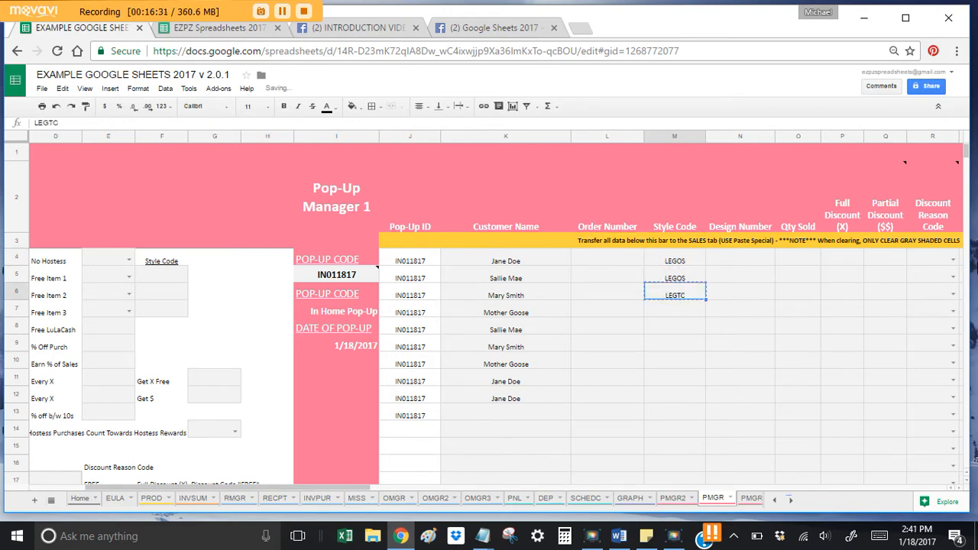
key("Return")
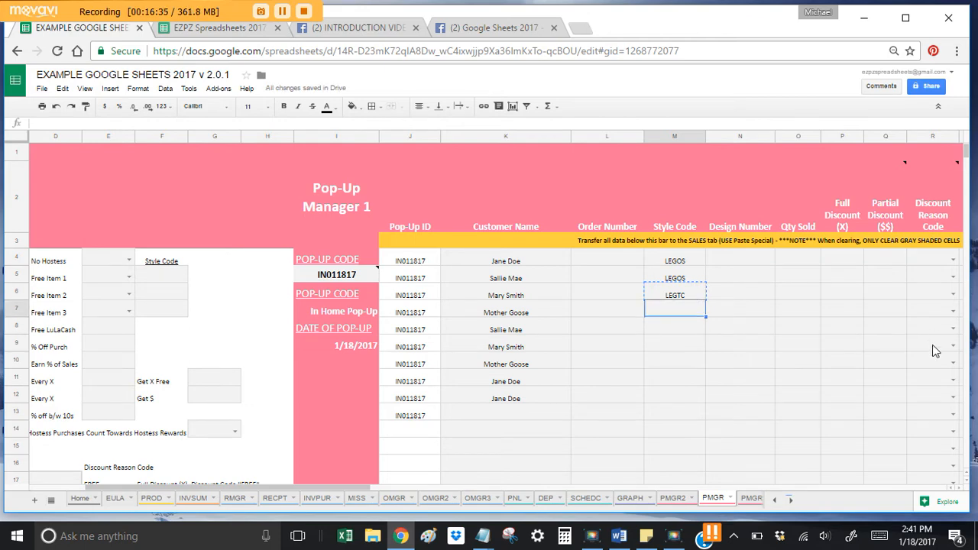
Step: Paste LEGTC and LEGOS into the remaining Style Code cells down column M
key("shift+Down")
type("LEGTC LEGTC")
key("Down")
key("Down")
key("Down")
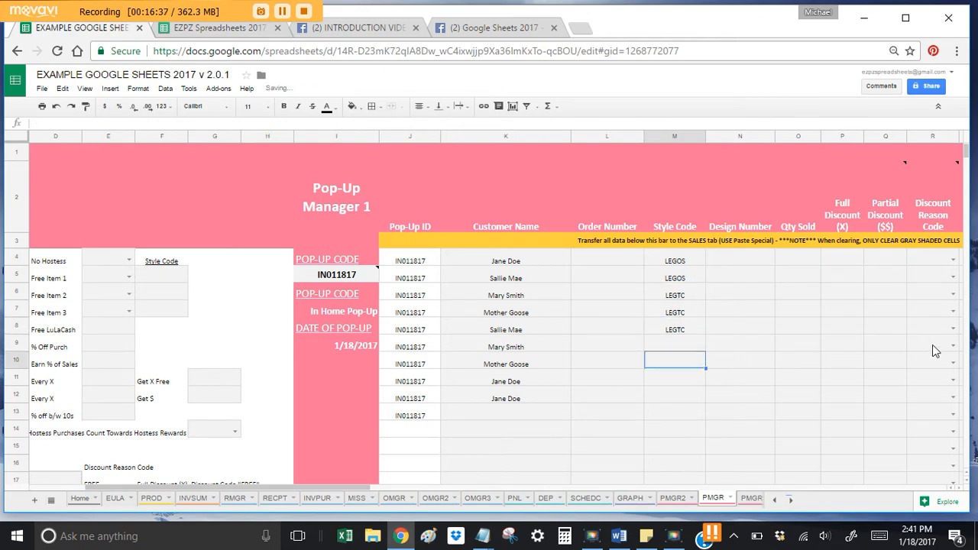
type("LEGTC")
key("Up")
key("Up")
key("Up")
key("Up")
key("Up")
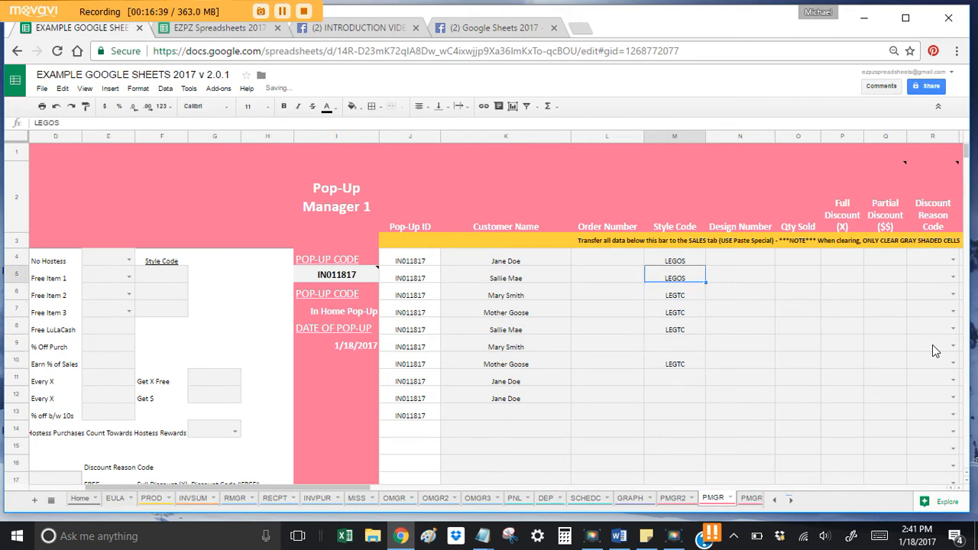
key("ctrl+c")
key("Down")
key("Down")
key("Down")
key("Down")
key("ctrl+v")
key("Down")
key("Down")
key("ctrl+v")
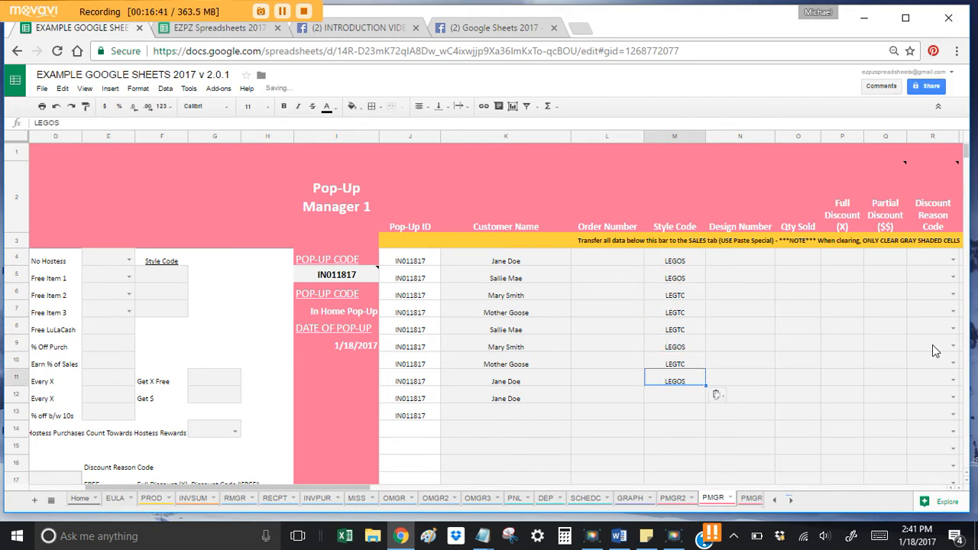
key("Down")
key("ctrl+v")
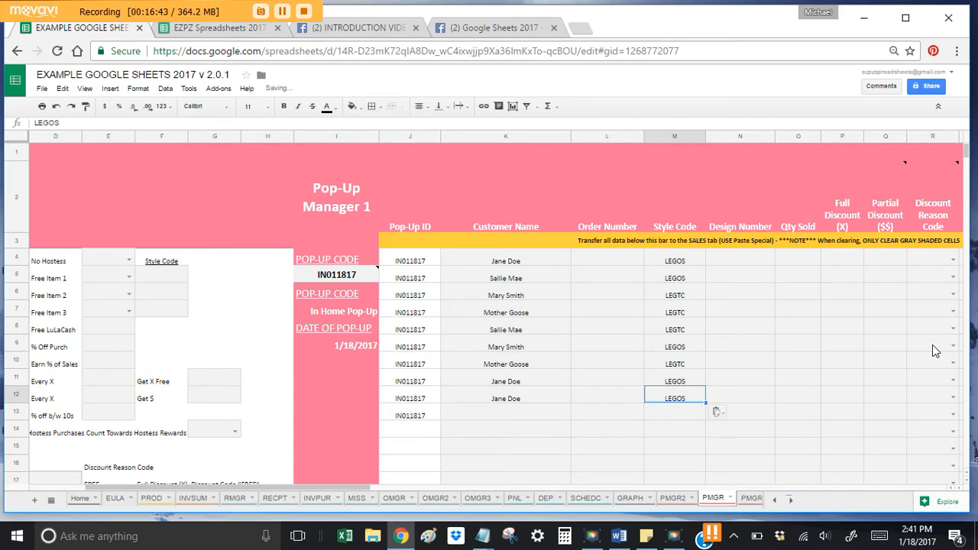
Step: Set M12 to IRMM, then add a new customer in K13 with style IRMM
type("IRMM")
key("Return")
key("Left")
key("Left")
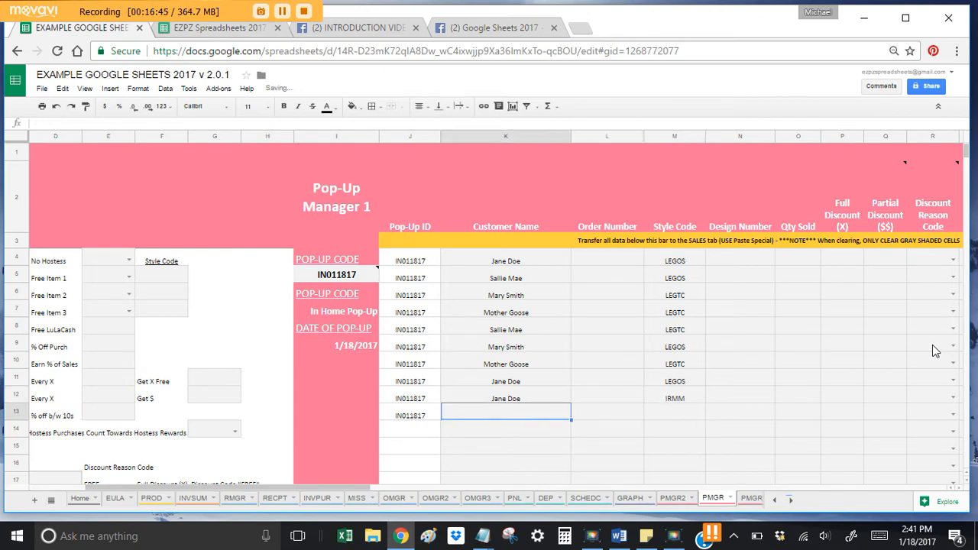
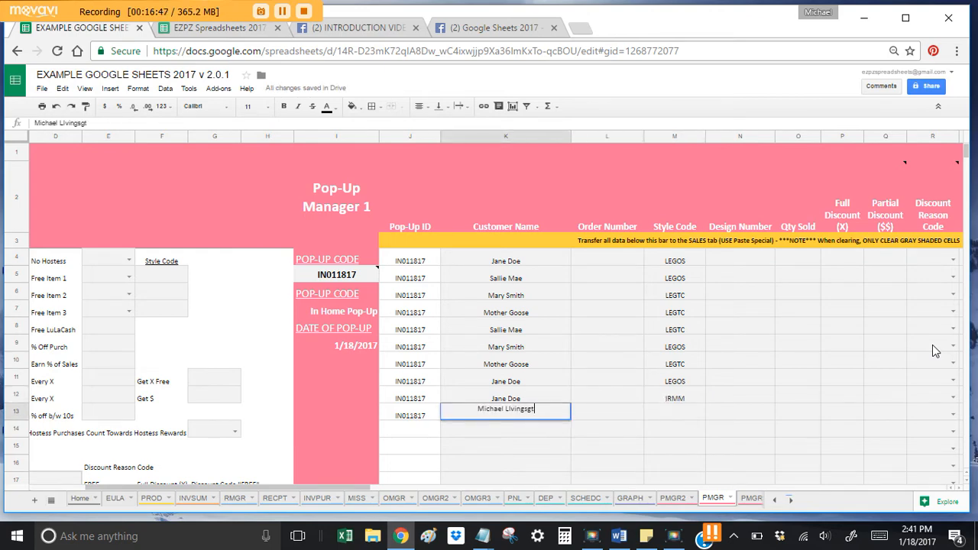
key("Return")
left_click(679, 414)
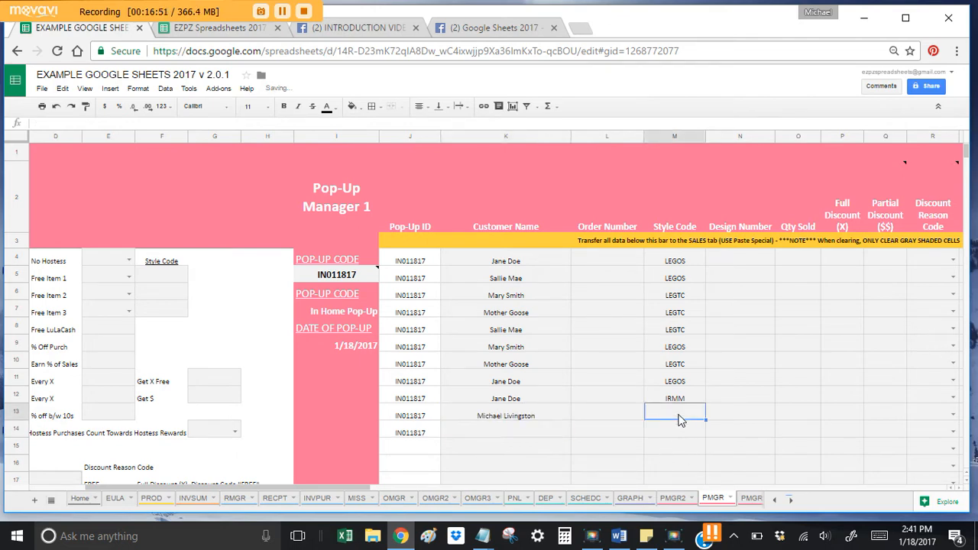
type("IRMM")
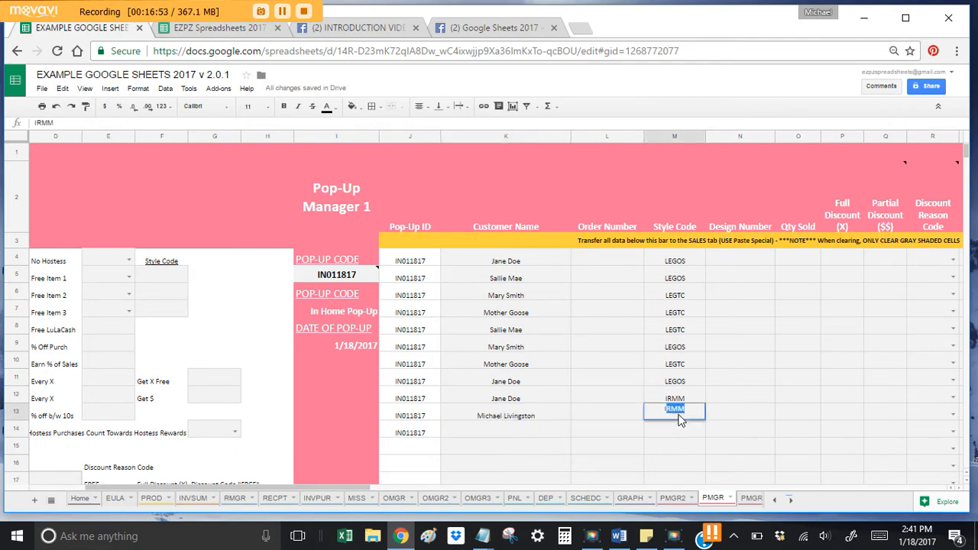
key("Return")
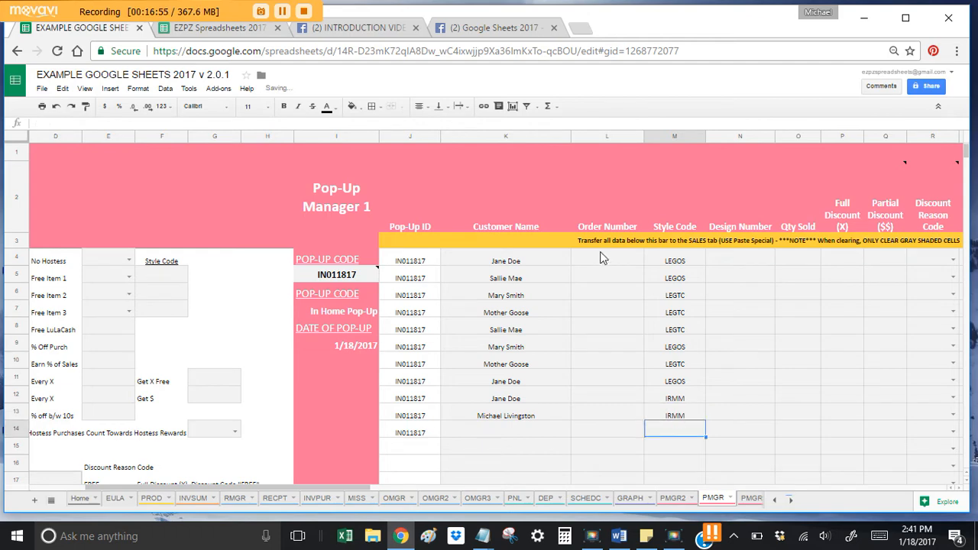
left_click(679, 263)
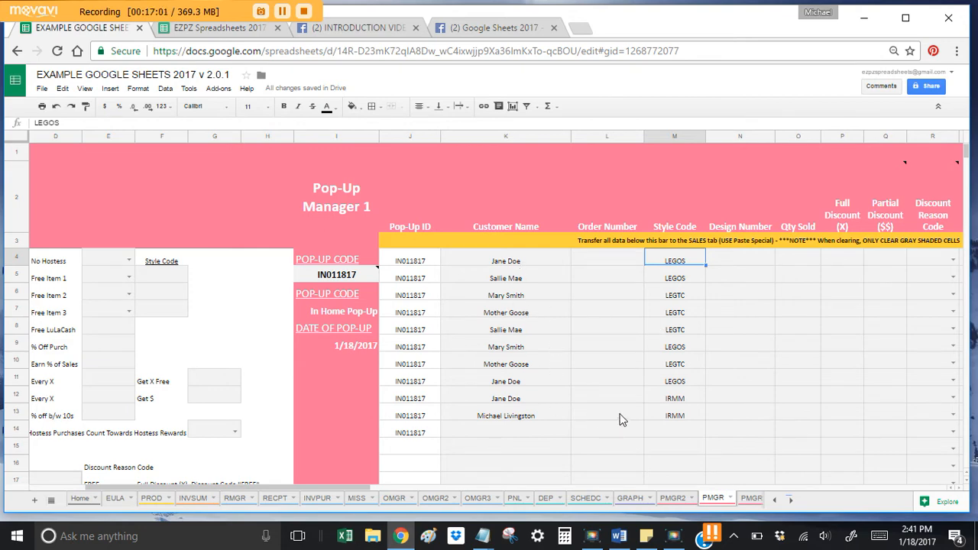
left_click(627, 265)
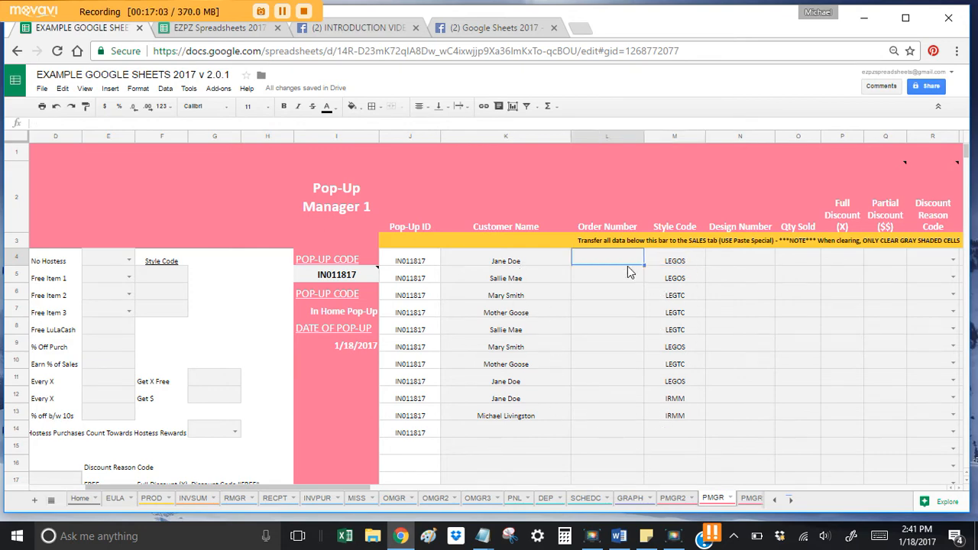
left_click(537, 263)
Step: Enter a Qty Sold of 1 for each order, with 2 in row 10
key("Right")
key("Right")
key("Right")
key("Right")
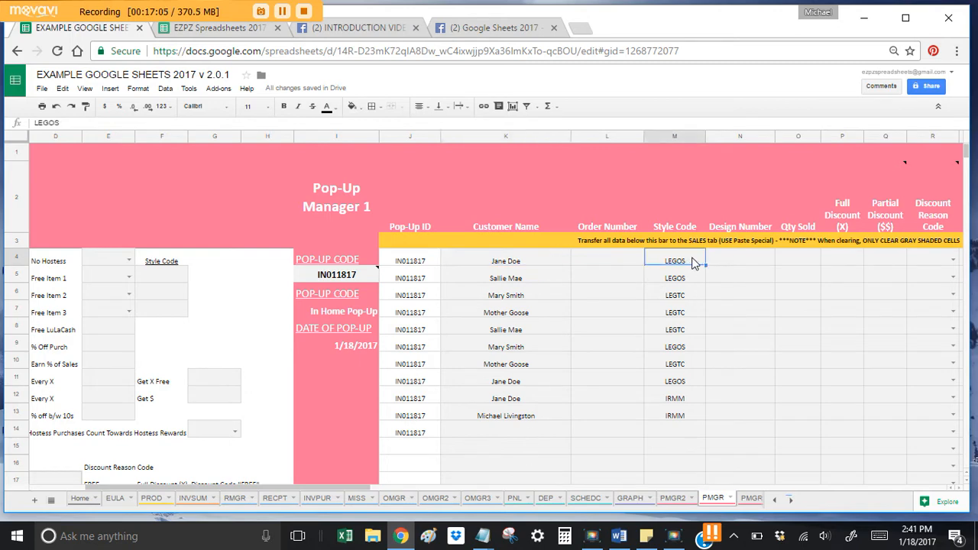
type("1")
key("Return")
type("1")
key("Return")
type("1")
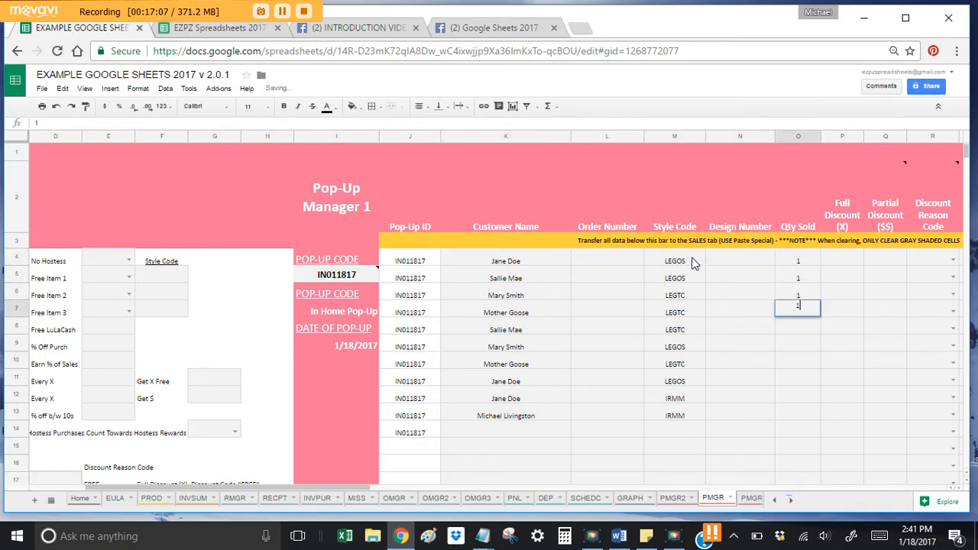
key("Return")
type("1")
key("Return")
type("1 1 1 ")
type("2")
key("Return")
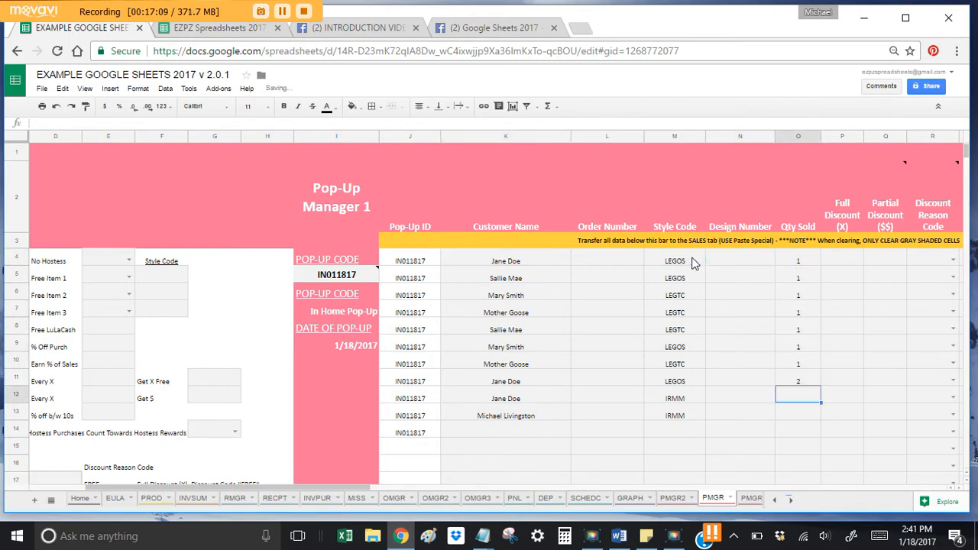
key("Up")
key("Up")
type("2")
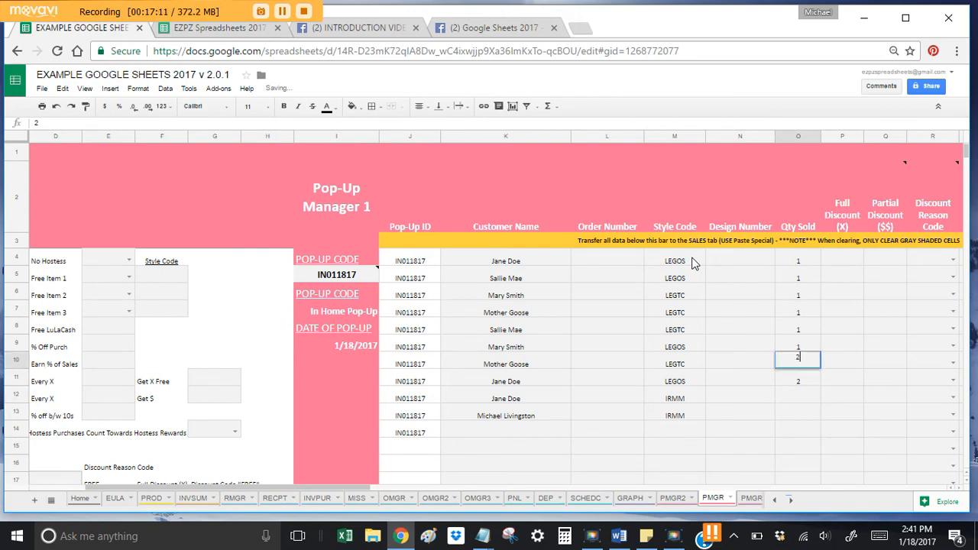
key("Return")
type("1")
key("Return")
type("1")
Step: Change row 7's quantity to 10 and return to the dashboard totals
key("Return")
type("1")
key("Return")
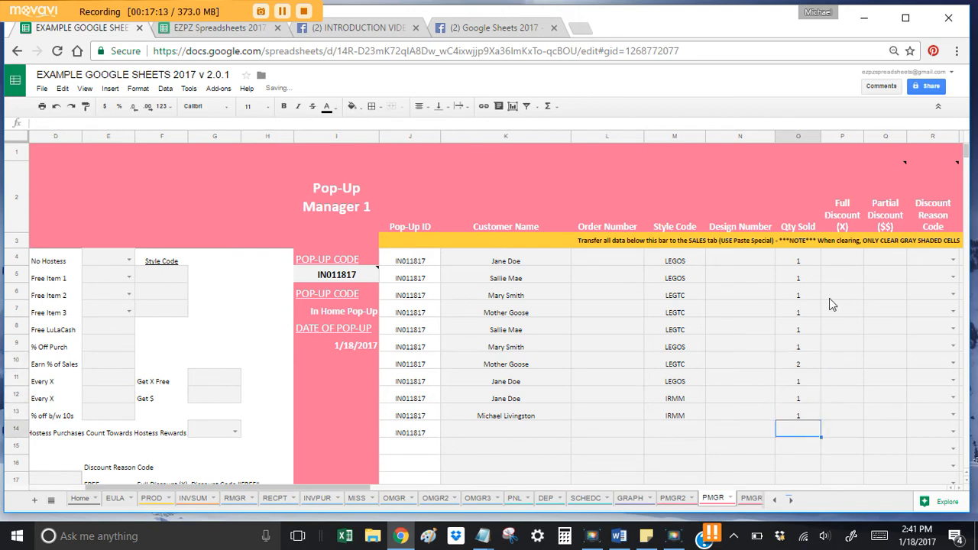
left_click(813, 314)
type("10")
key("Return")
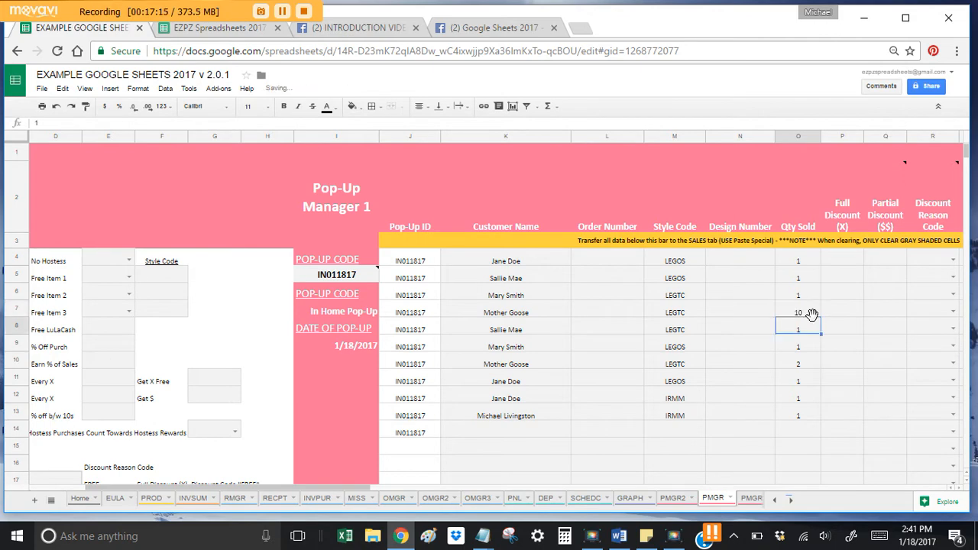
left_click(794, 309)
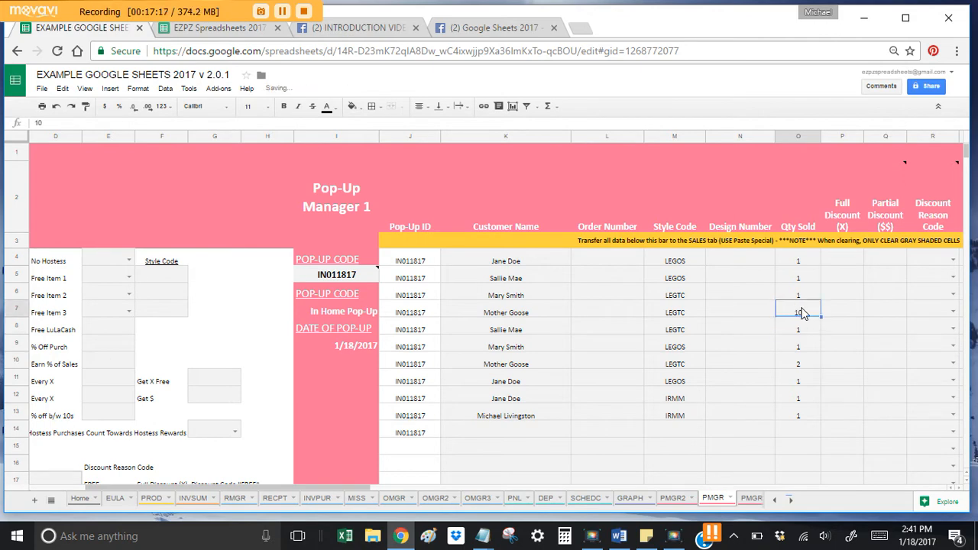
key("Right")
key("Right")
key("Right")
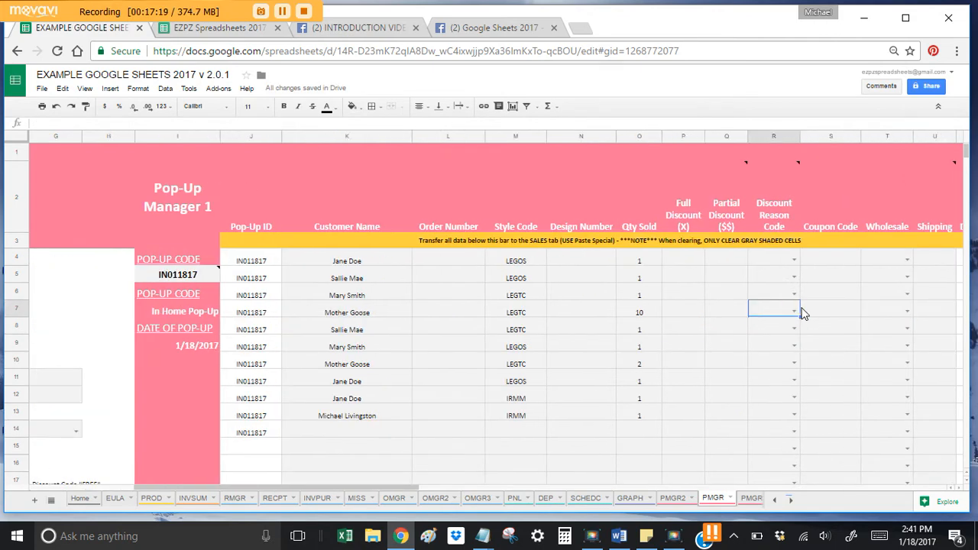
key("Left")
key("Left")
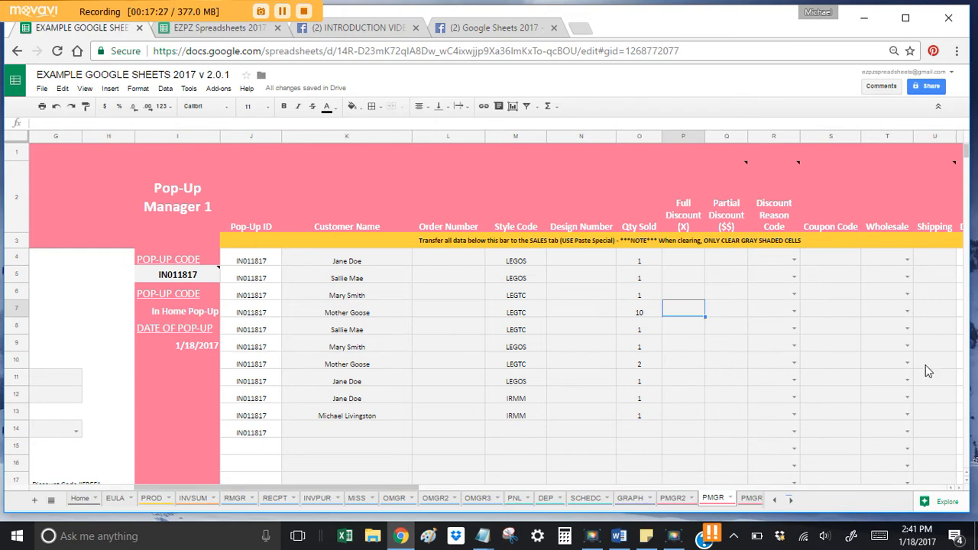
left_click(621, 315)
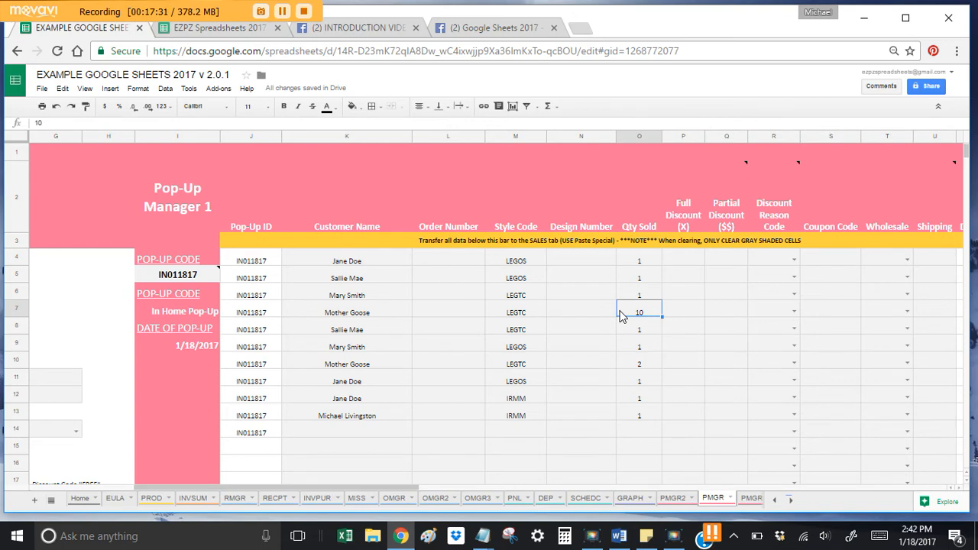
key("Left")
key("Left")
key("Left")
key("Left")
key("Left")
key("Left")
key("Left")
key("Left")
key("Left")
key("Left")
key("Left")
key("Left")
key("Left")
key("Left")
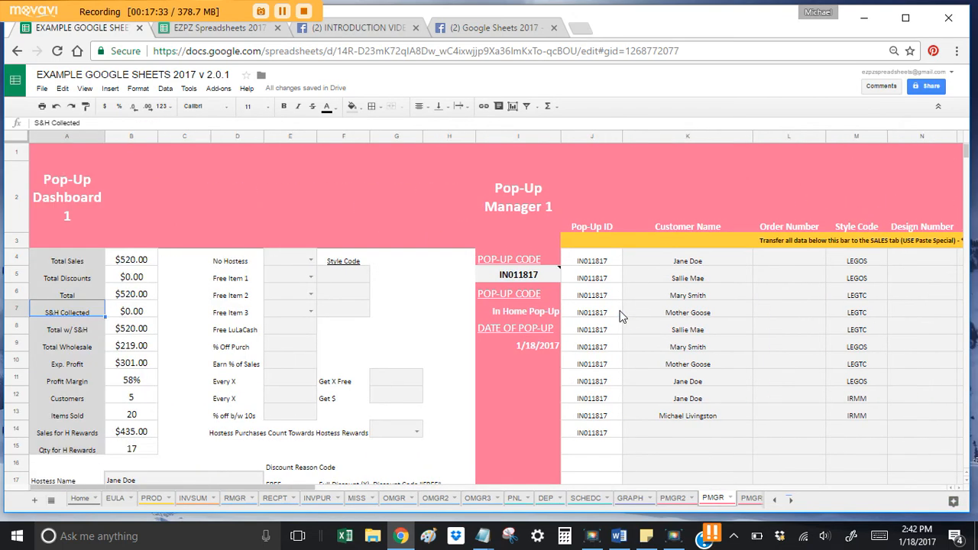
Step: Mark Free Item 1 with X in E5
left_click(304, 281)
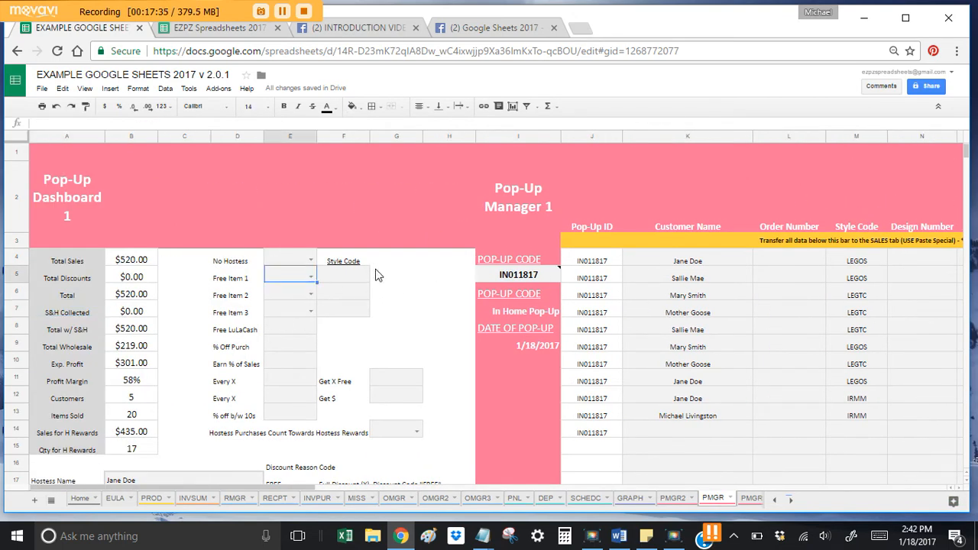
type("x")
key("Return")
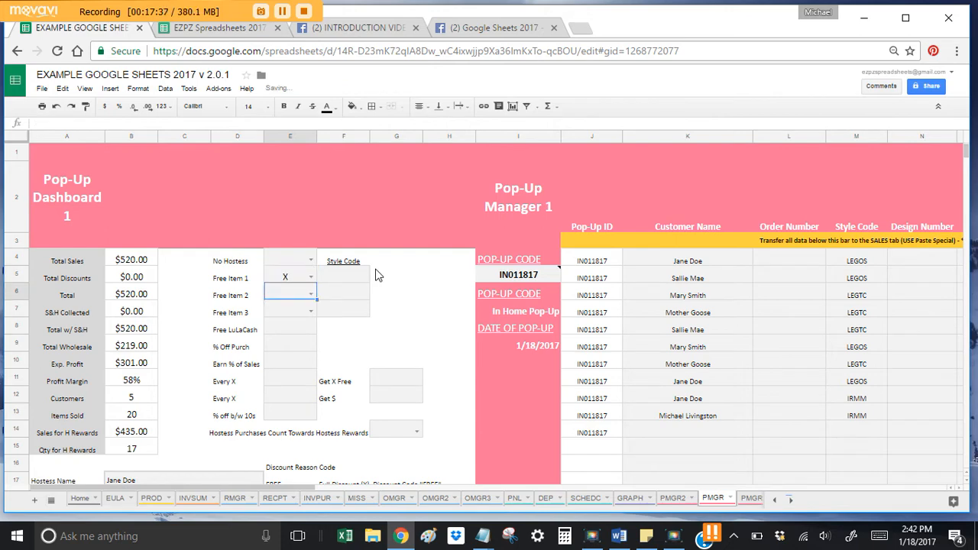
key("Down")
key("Down")
key("Down")
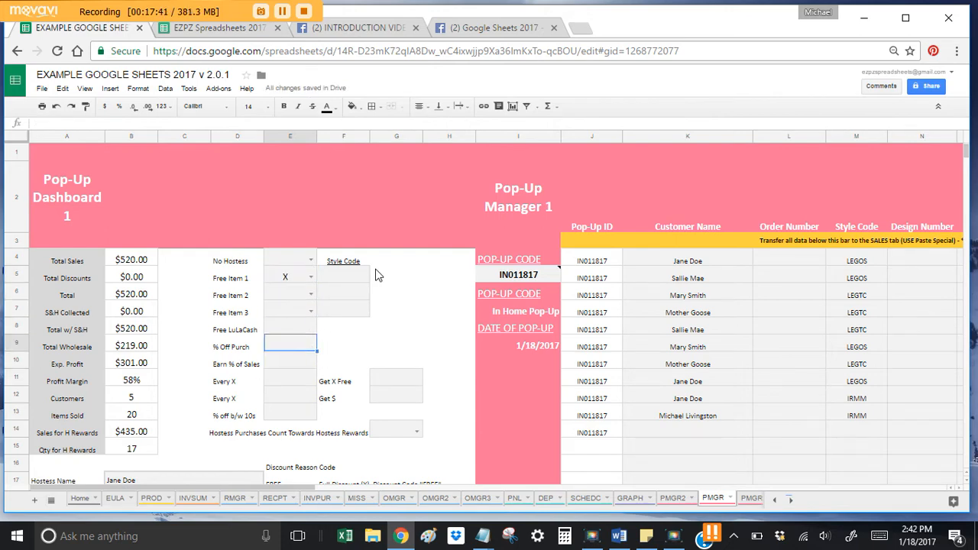
key("Down")
Step: Leave Earn % of Sales empty and set Every X to 10 and Get X Free to 1
type("10%")
key("Return")
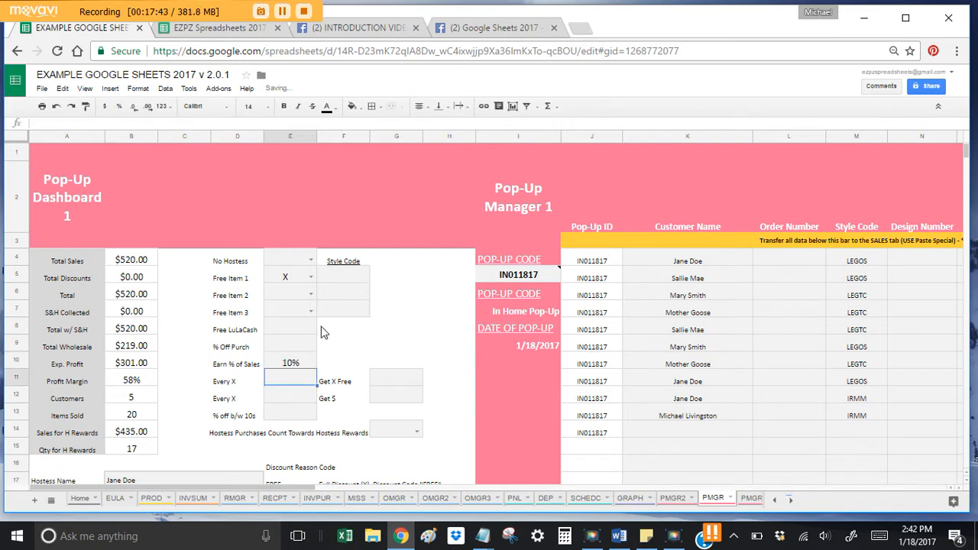
left_click(298, 361)
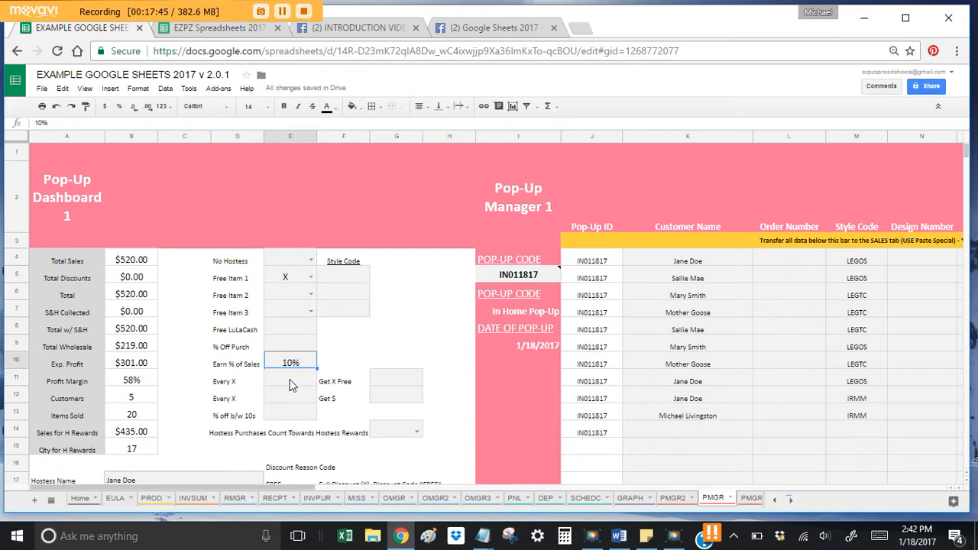
key("Delete")
key("Down")
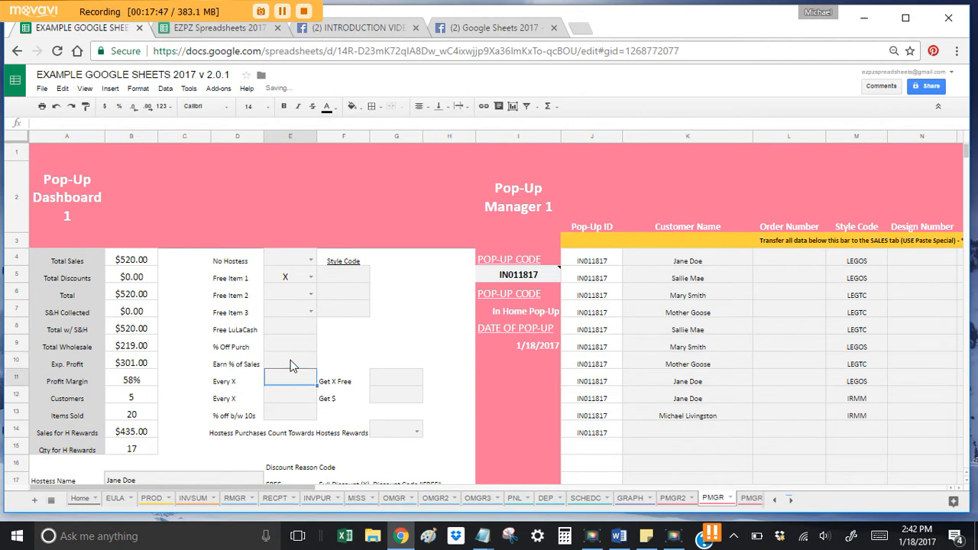
type("10")
key("Tab")
key("Tab")
type("1")
key("Return")
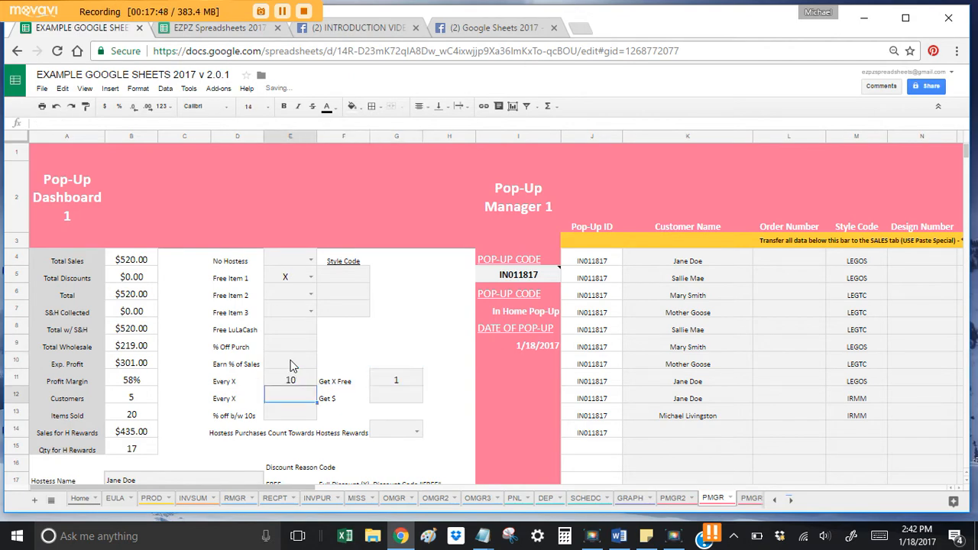
left_click(285, 281)
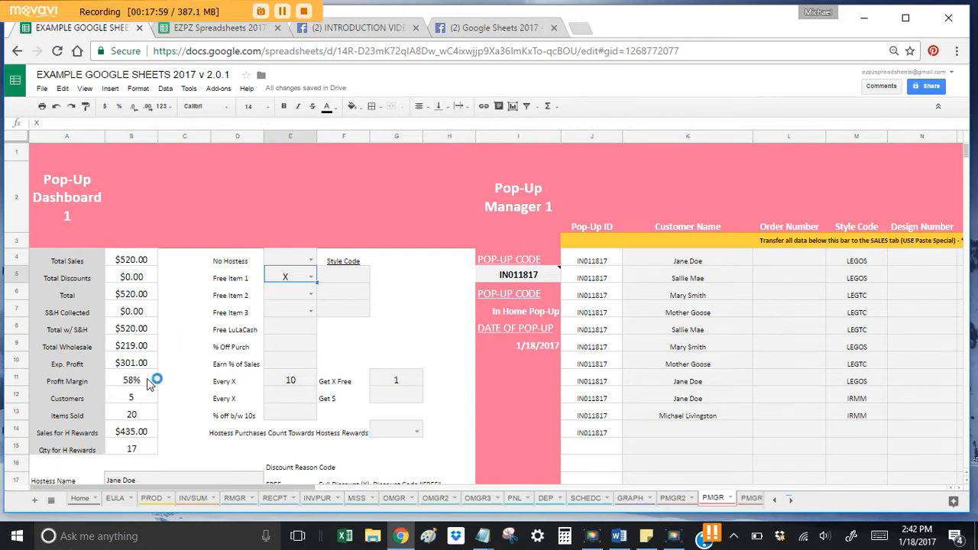
Step: Review the Items Sold, Qty for H Rewards and Sales for H Rewards formulas
left_click(145, 415)
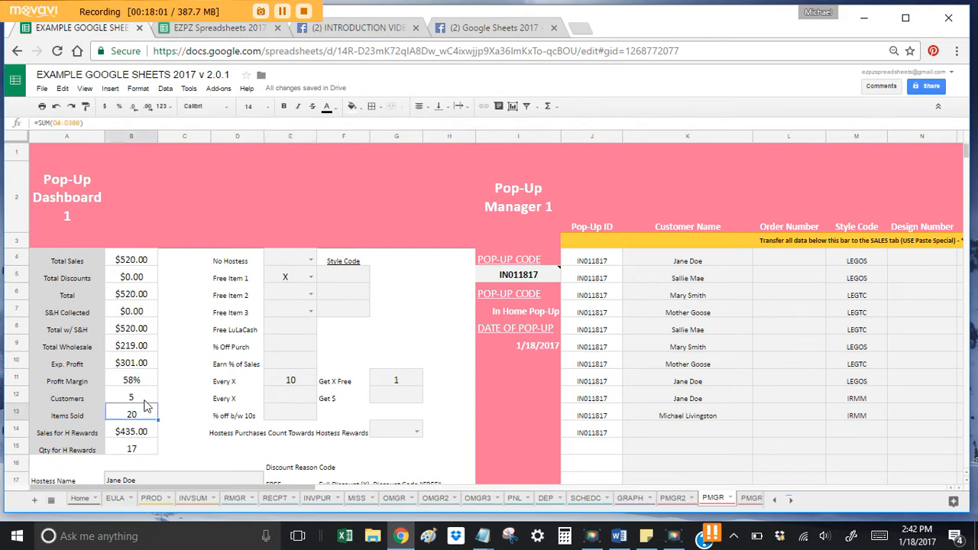
left_click(137, 449)
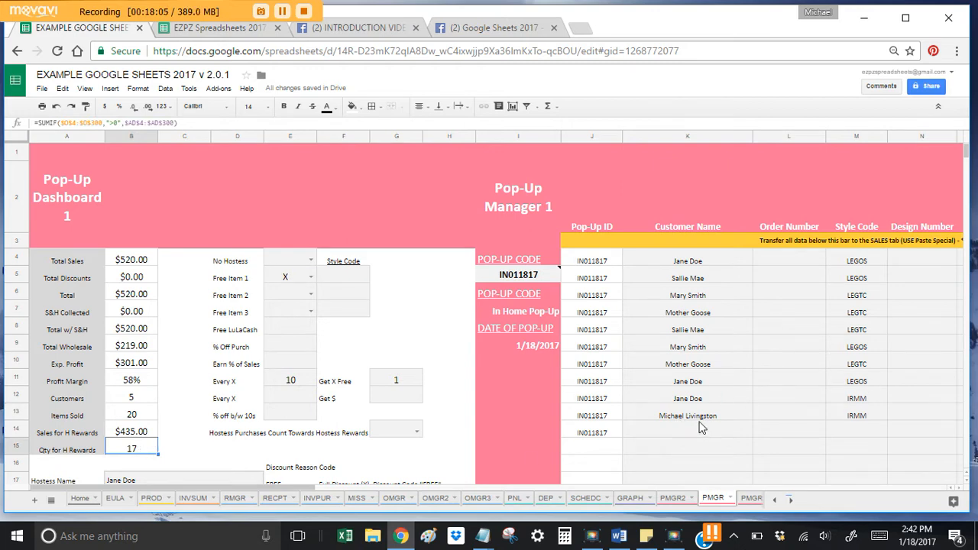
left_click(700, 261)
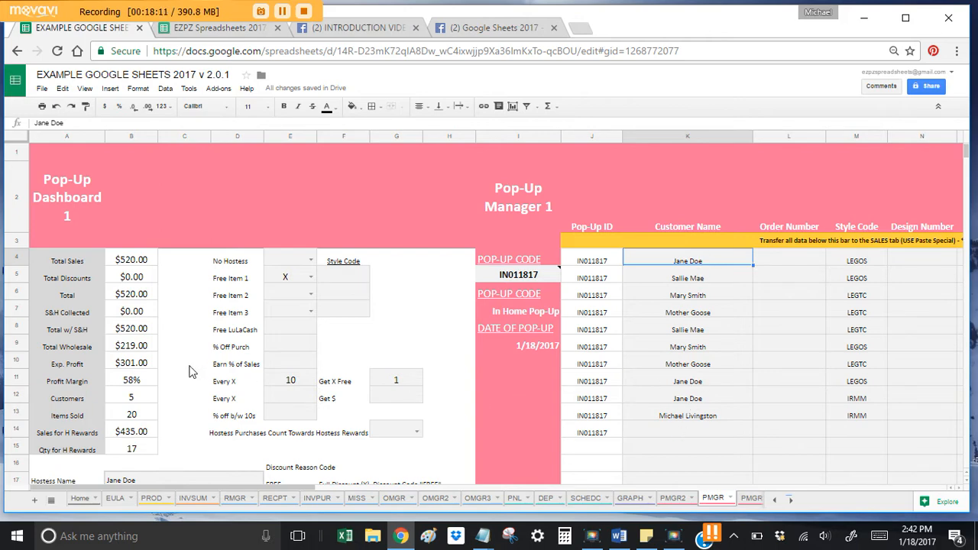
left_click(138, 433)
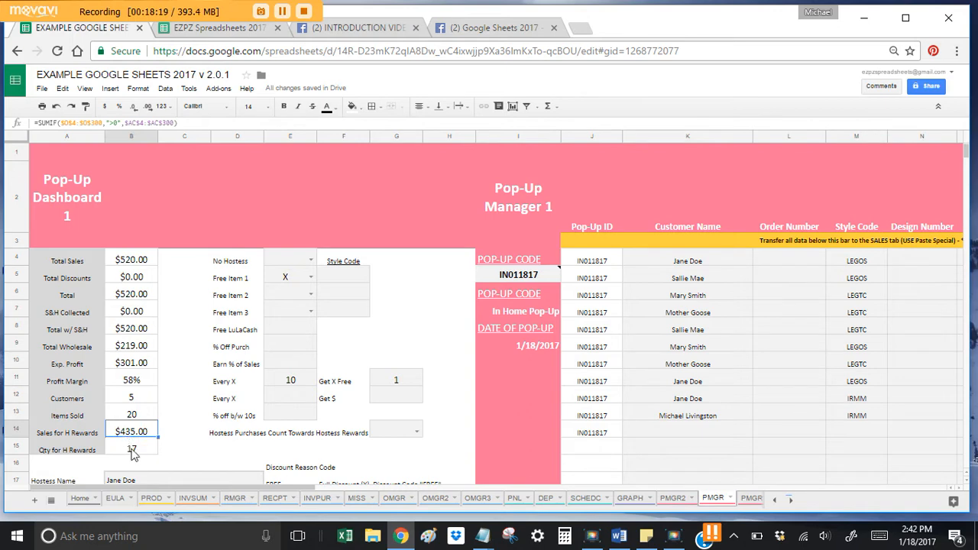
Step: Test marking hostess purchases as counting toward rewards with x, then clear it
scroll(153, 432, "down", 2)
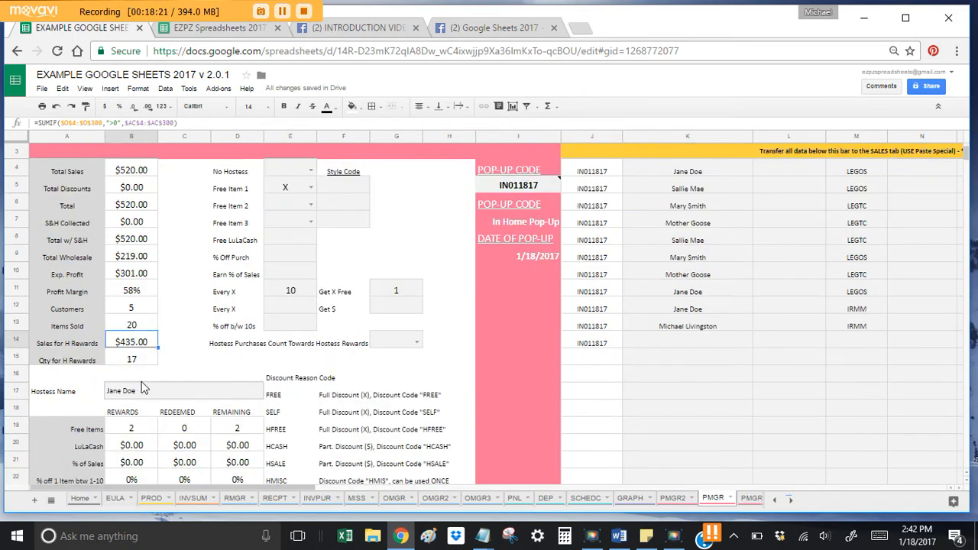
left_click(407, 342)
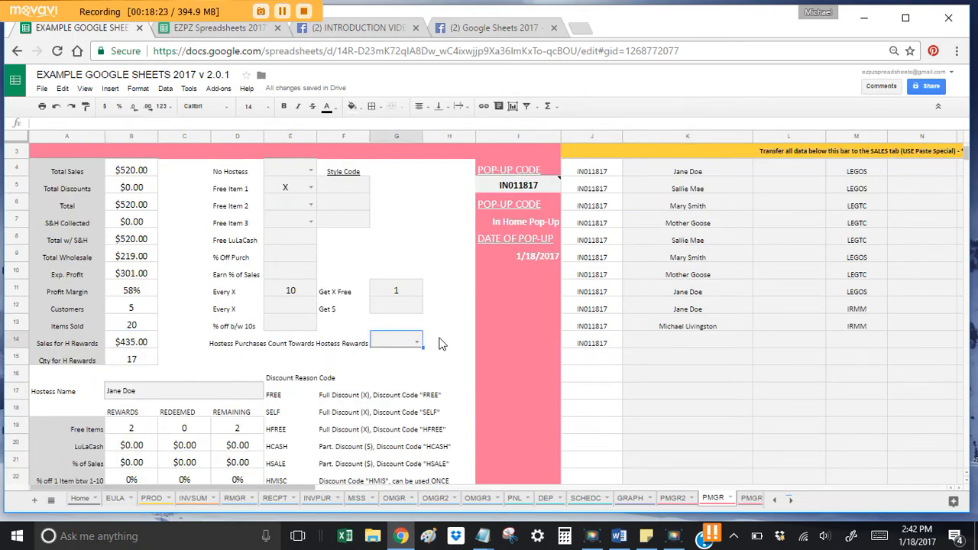
type("x")
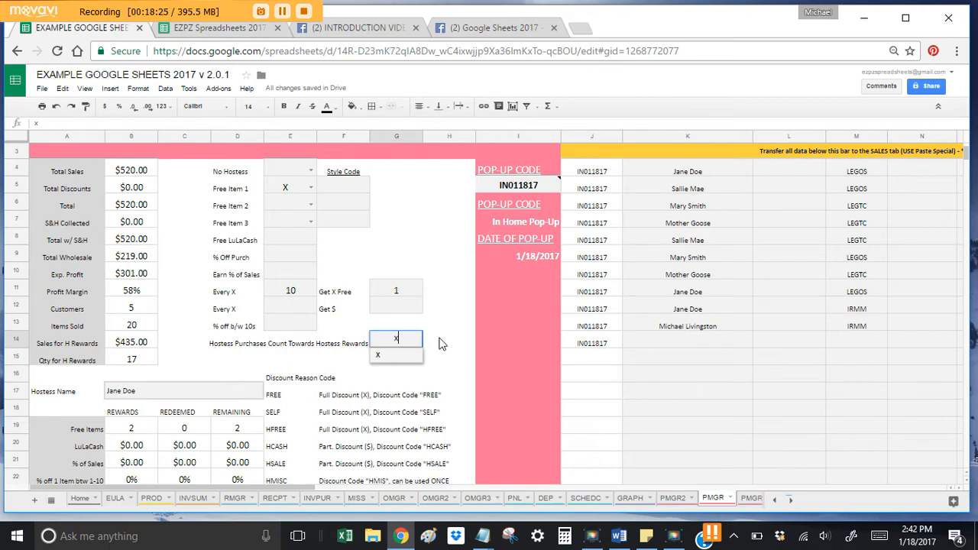
key("Return")
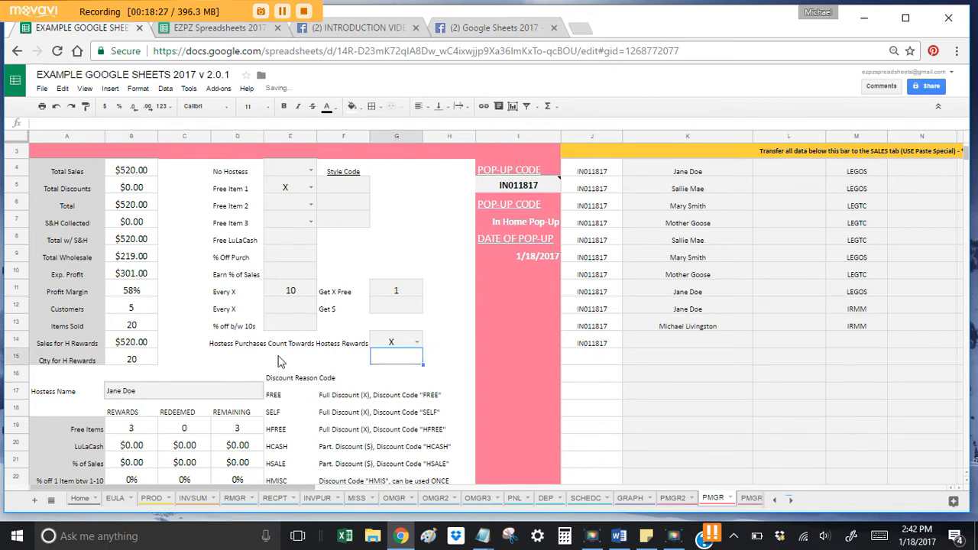
left_click(405, 348)
key("Delete")
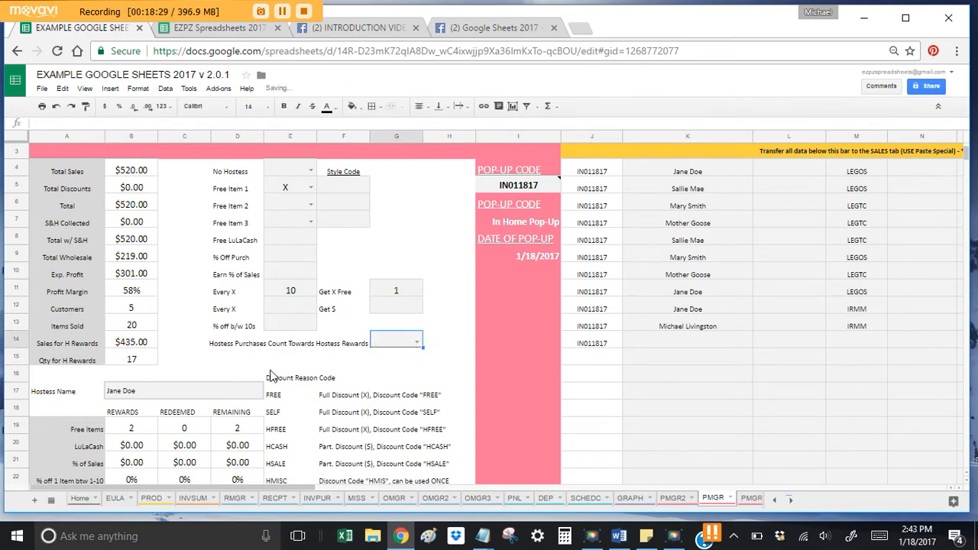
Step: Inspect the earned and remaining free items formulas
scroll(271, 376, "down", 2)
left_click(153, 326)
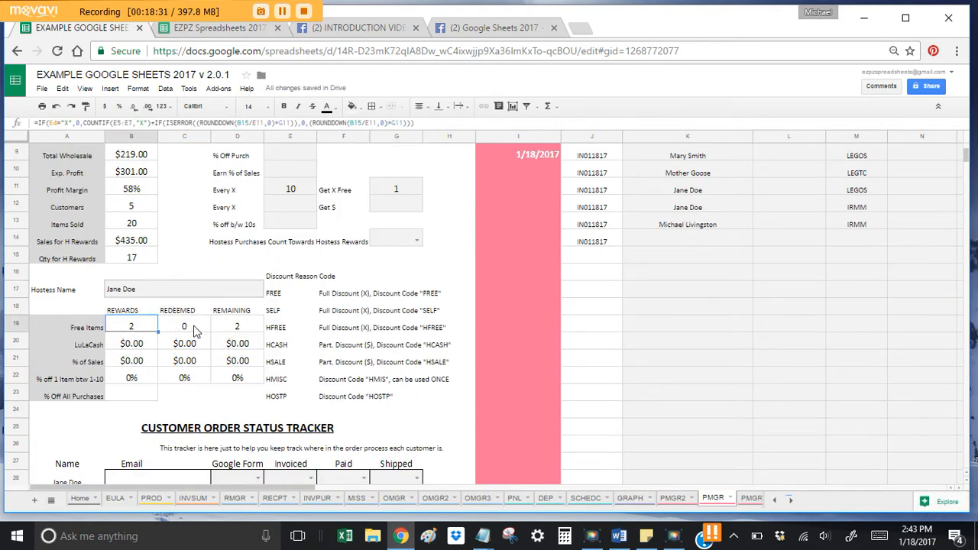
left_click(239, 326)
left_click(147, 331)
left_click(229, 328)
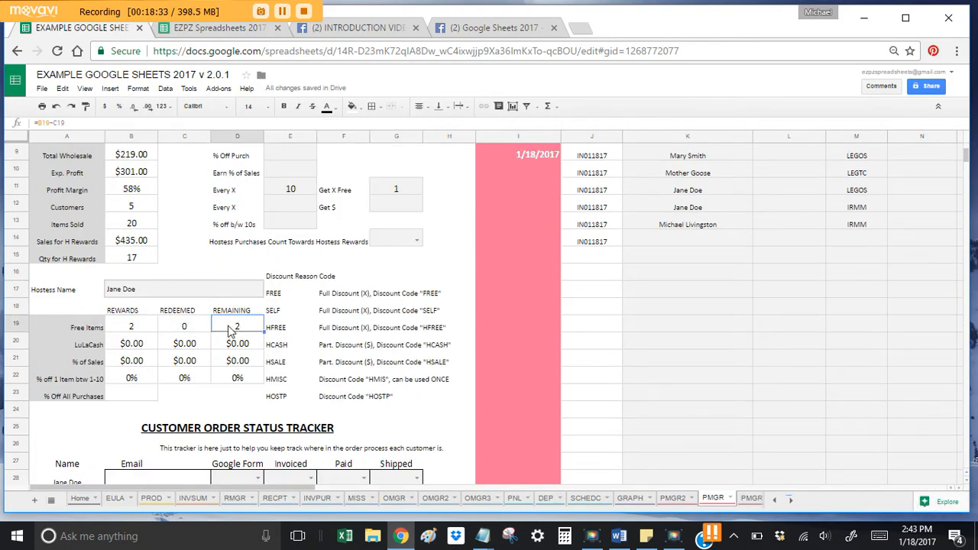
left_click(152, 326)
Step: Recheck Free Item 1's X, Every X of 10, Get X Free of 1, and Qty for H Rewards
scroll(227, 358, "up", 2)
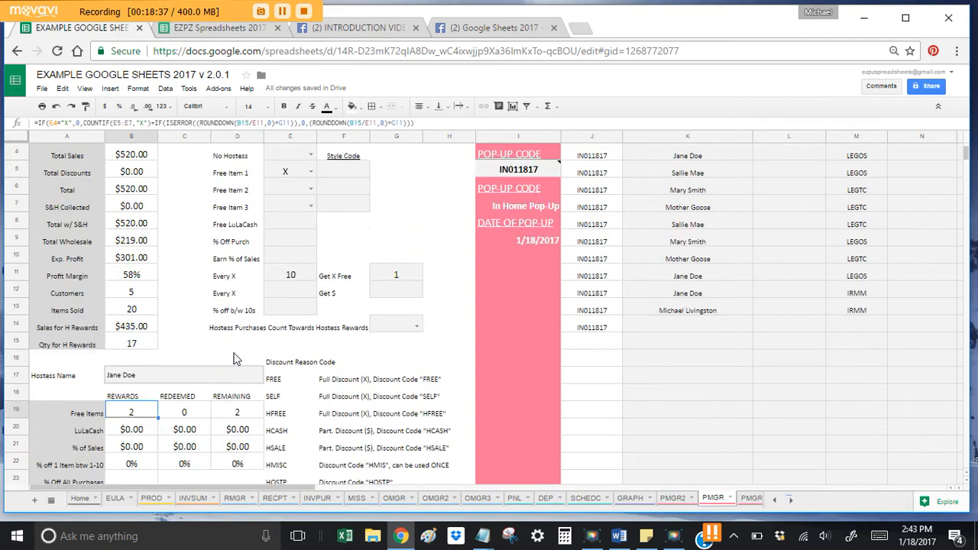
left_click(282, 176)
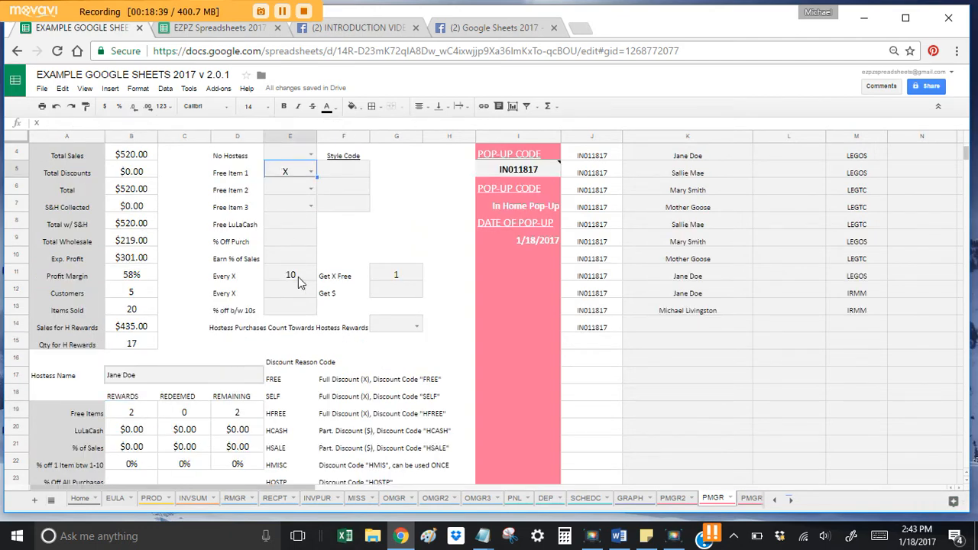
left_click(300, 279)
left_click(395, 277)
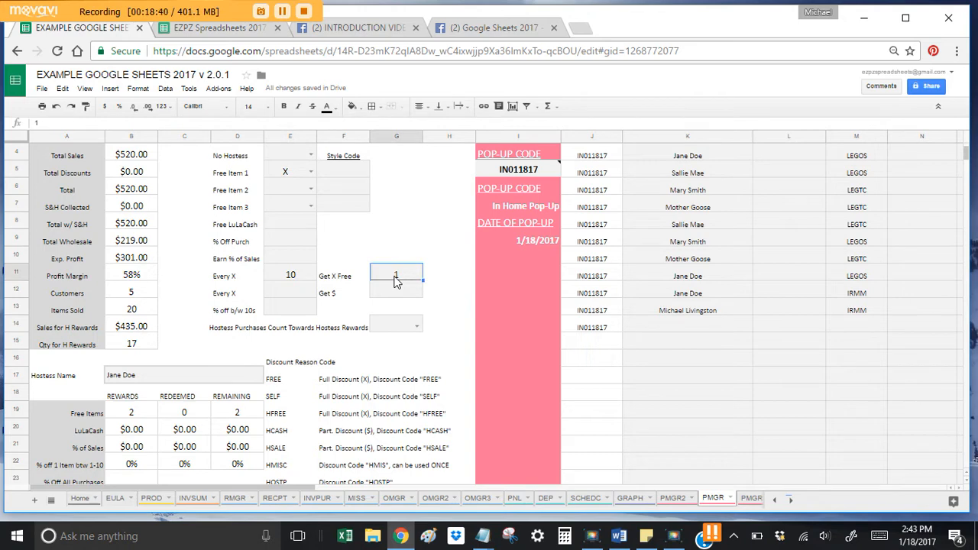
left_click(137, 344)
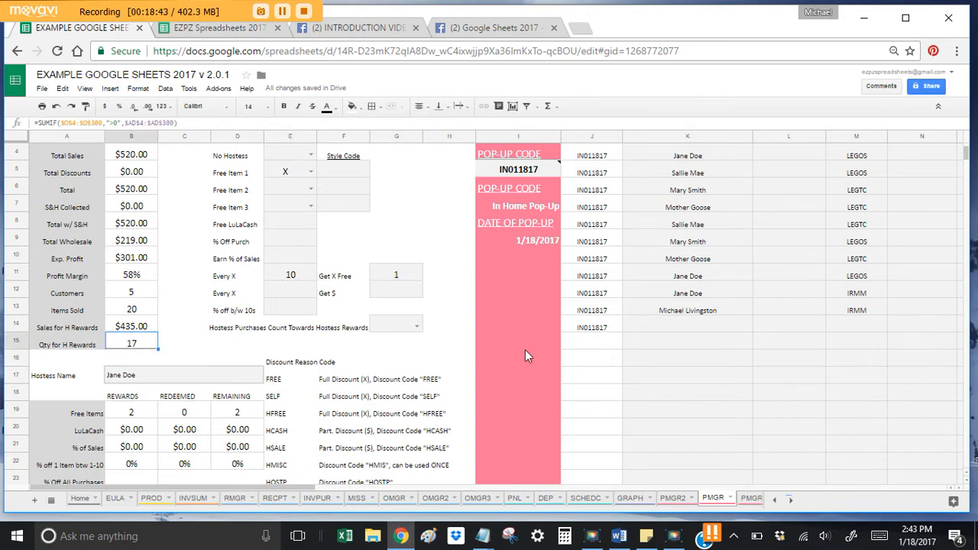
scroll(735, 382, "up", 2)
Step: Locate row 11's order and check the remaining free items count
left_click(779, 308)
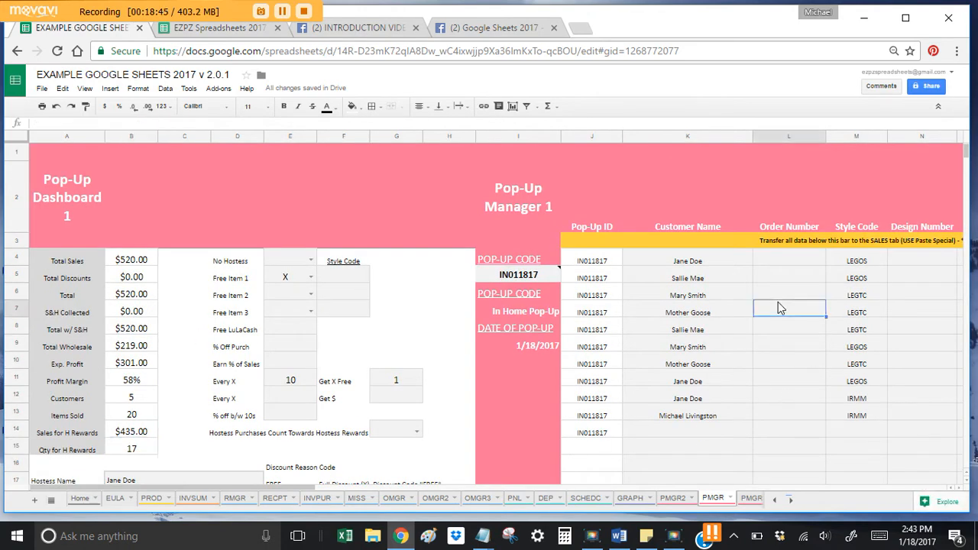
key("Right")
key("Right")
key("Right")
key("Right")
key("Down")
key("Down")
key("Down")
key("Down")
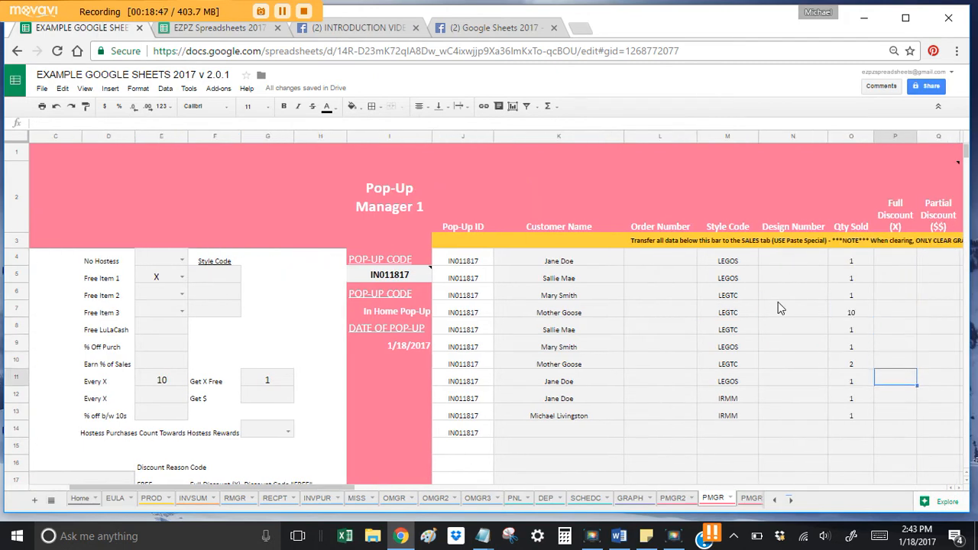
key("Left")
key("Left")
key("Left")
key("Left")
key("Left")
key("Left")
key("Left")
key("Left")
key("Left")
key("Left")
key("Left")
key("Left")
key("Left")
key("Left")
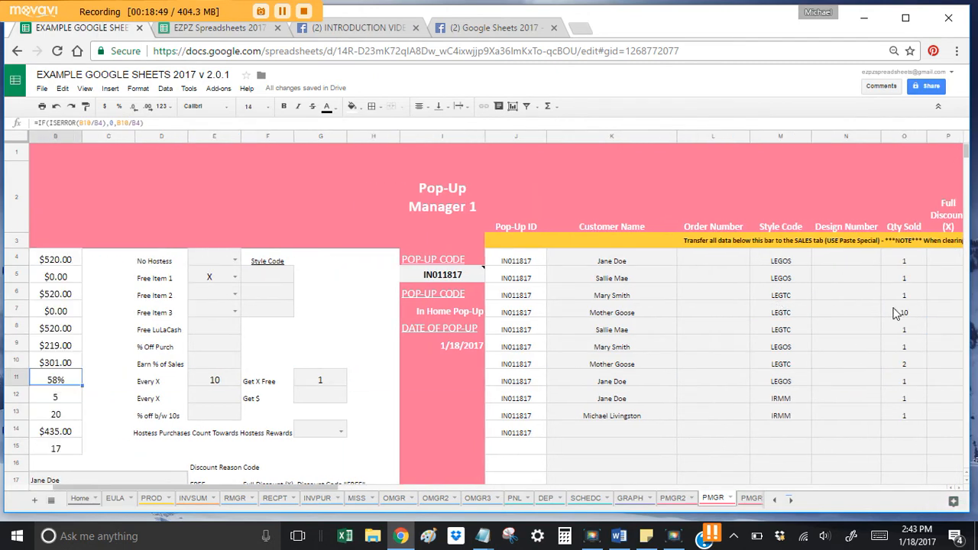
scroll(898, 313, "down", 3)
left_click(183, 328)
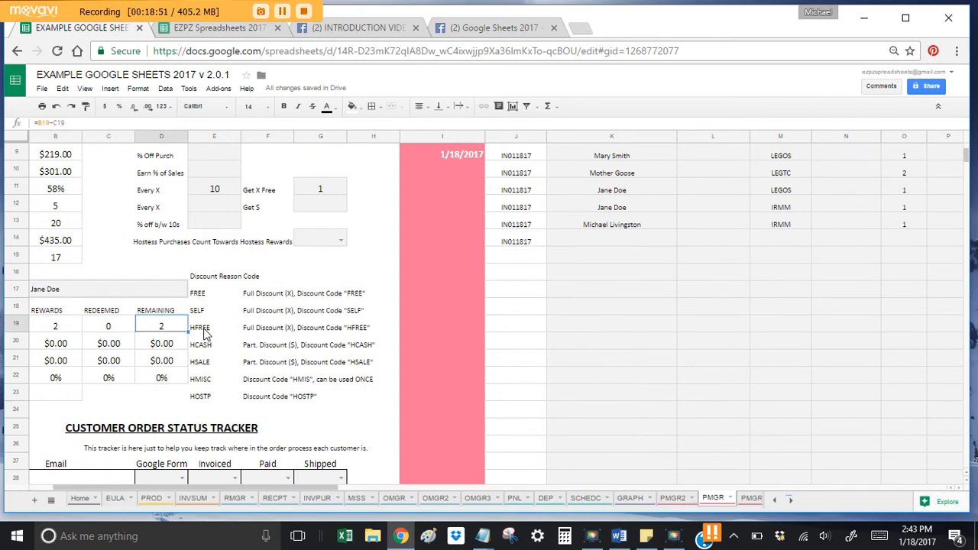
left_click(205, 335)
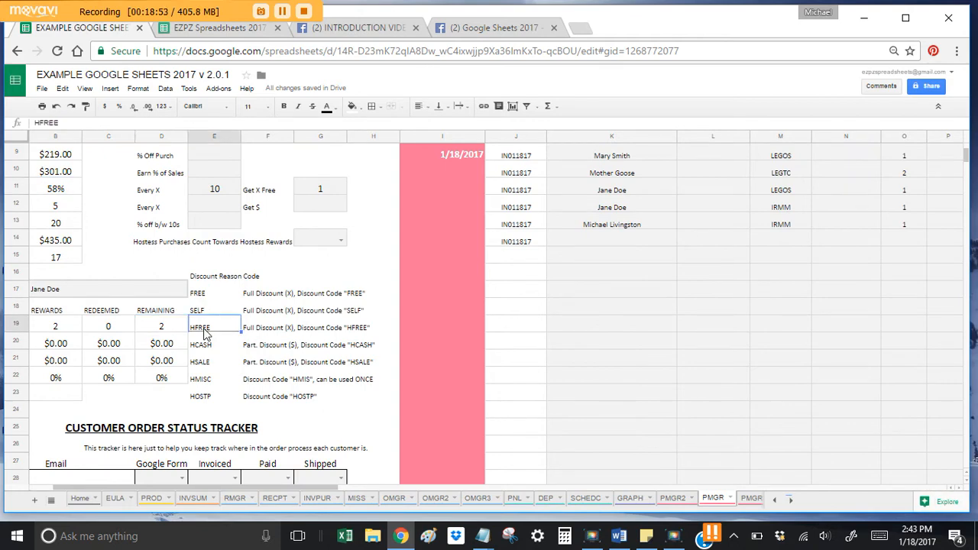
key("Right")
key("Right")
key("Right")
key("Right")
key("Right")
key("Right")
key("Right")
key("Right")
key("Right")
key("Right")
scroll(205, 334, "up", 3)
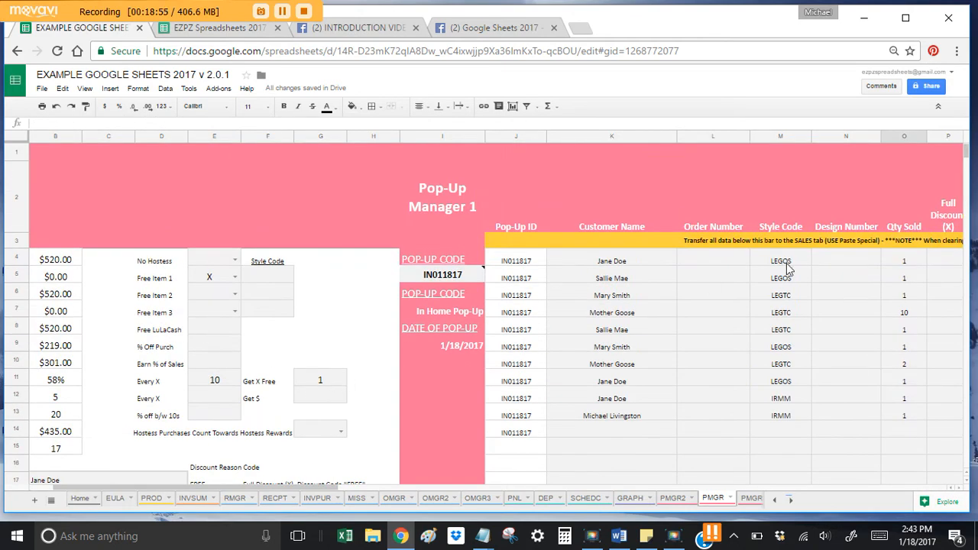
Step: Mark Full Discount with x for the orders in P11 and P12
left_click(815, 313)
key("Right")
key("Right")
key("Right")
key("Down")
key("Down")
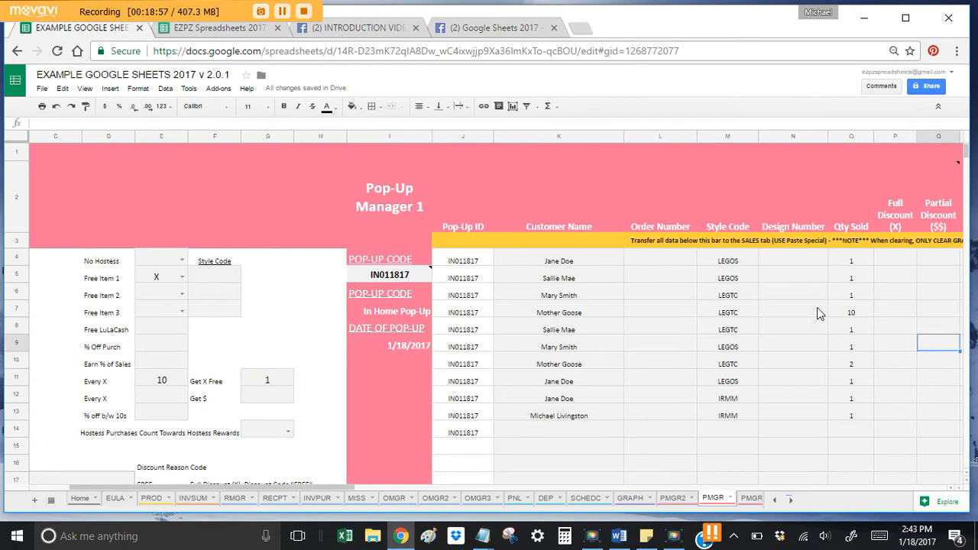
key("Down")
key("Down")
key("Left")
type("x")
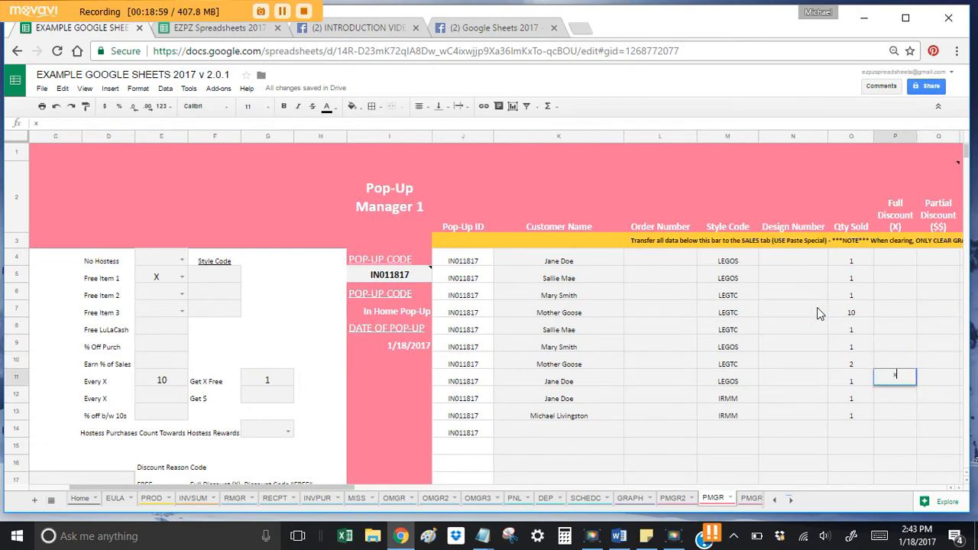
key("Return")
type("x")
key("Tab")
key("Tab")
key("Tab")
key("Tab")
Step: Choose HFREE as the Discount Reason Code in R11 and R12
key("Up")
key("Left")
key("Left")
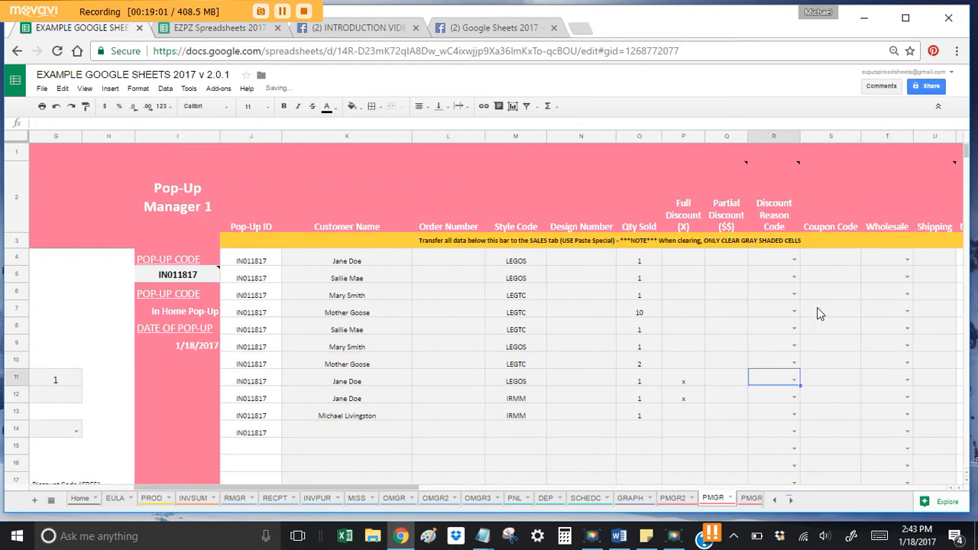
key("Left")
key("Left")
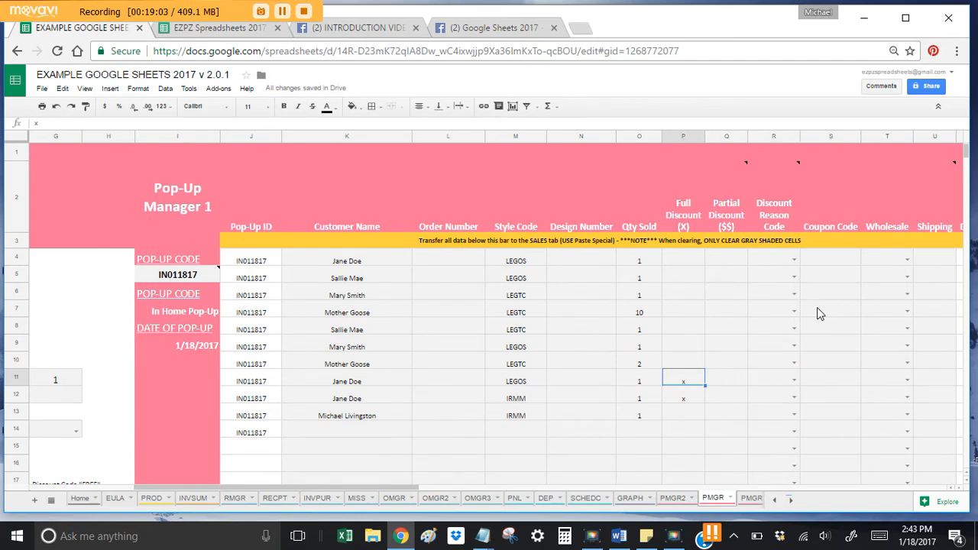
left_click(726, 378)
left_click(750, 378)
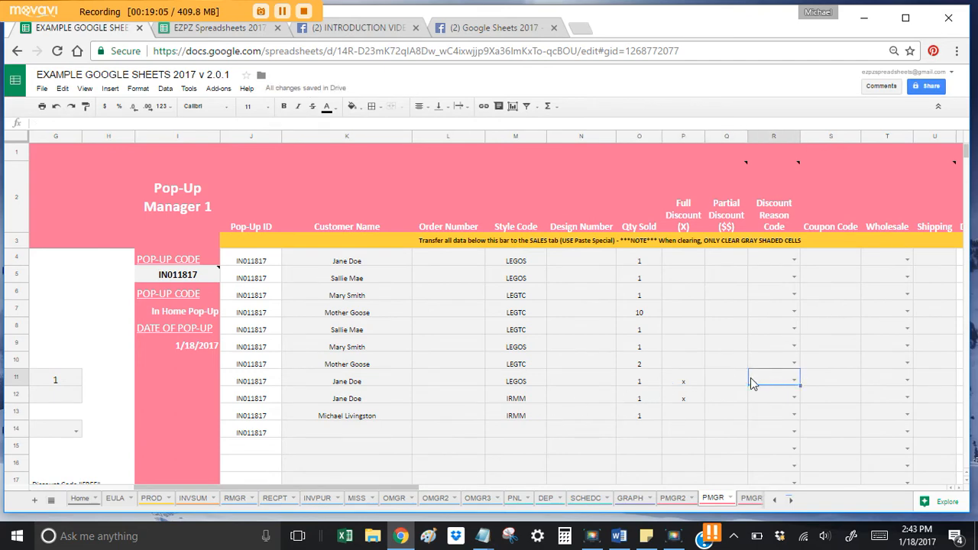
left_click(794, 382)
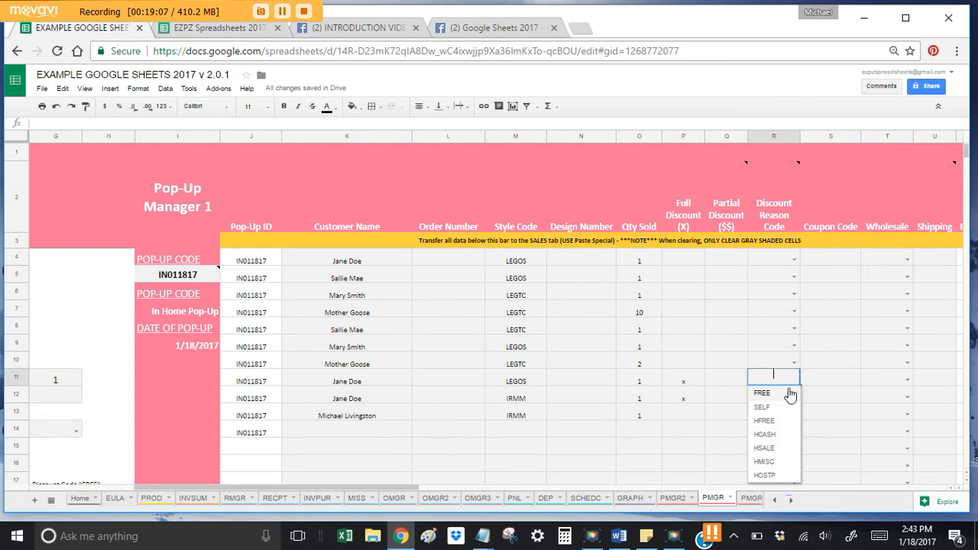
left_click(770, 422)
left_click(794, 396)
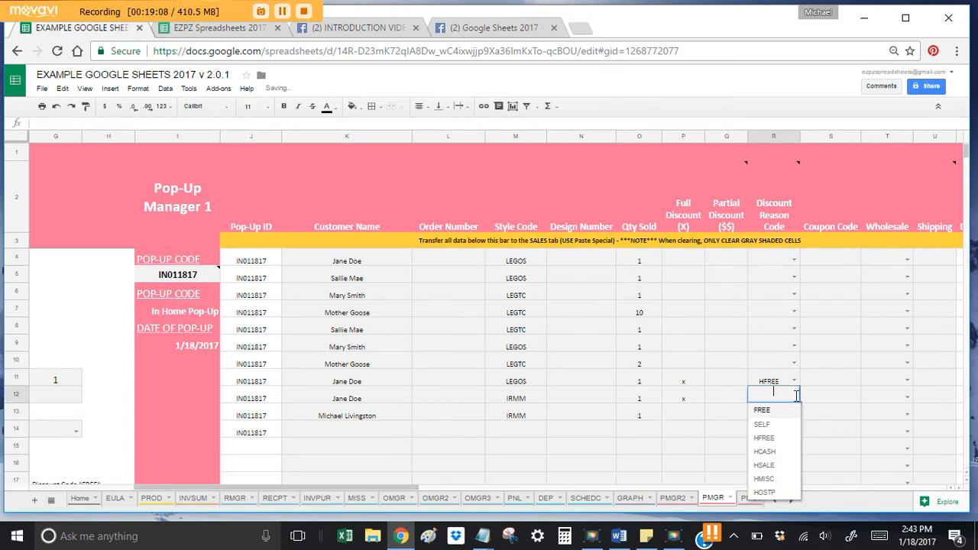
left_click(764, 438)
left_click(14, 430)
scroll(122, 401, "down", 3)
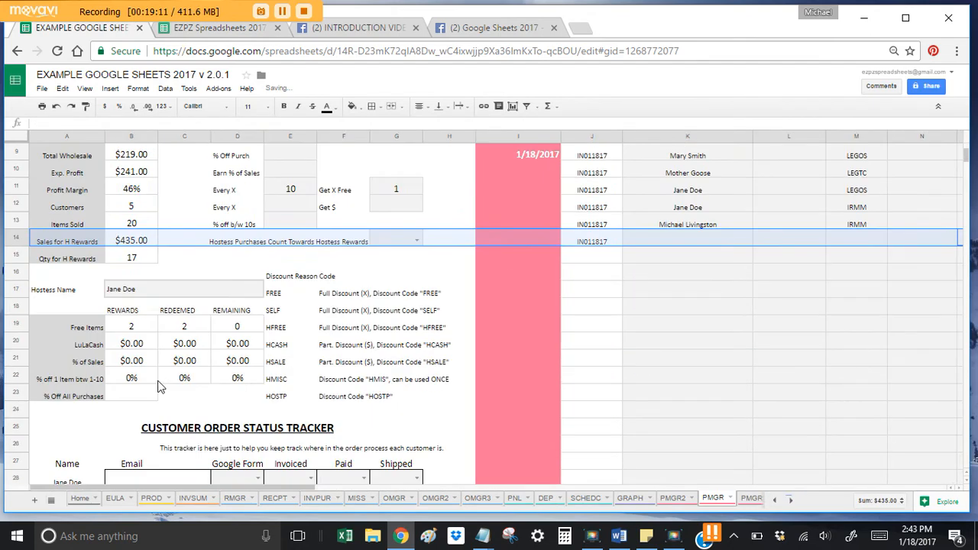
left_click(275, 327)
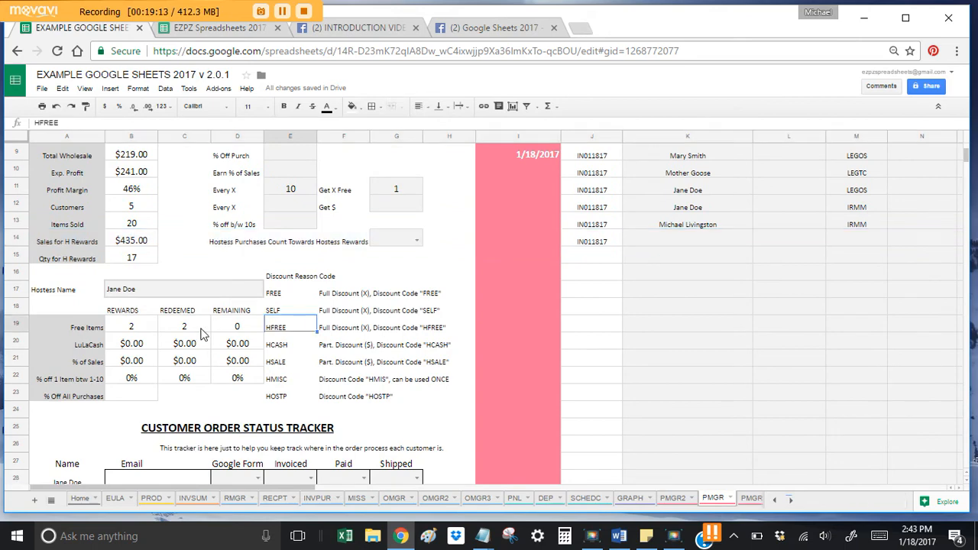
left_click(738, 294)
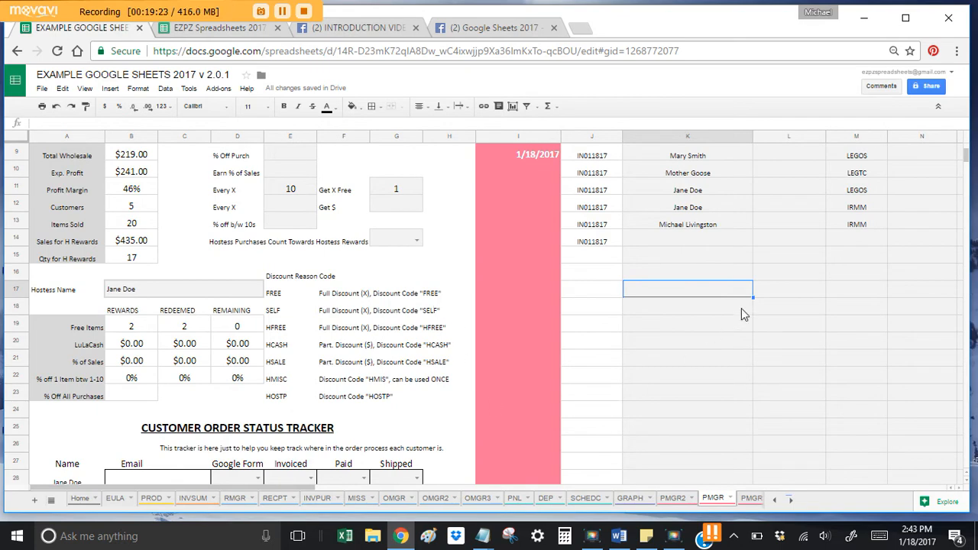
left_click(791, 283)
left_click(805, 246)
key("Right")
key("Right")
key("Right")
key("Right")
key("Right")
key("Right")
key("Right")
key("Right")
key("Right")
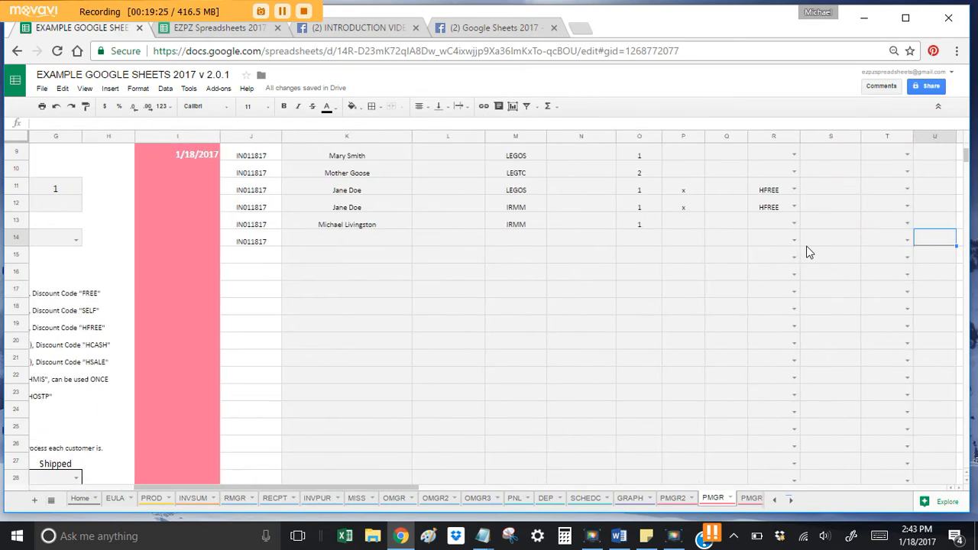
scroll(809, 252, "up", 5)
left_click(730, 314)
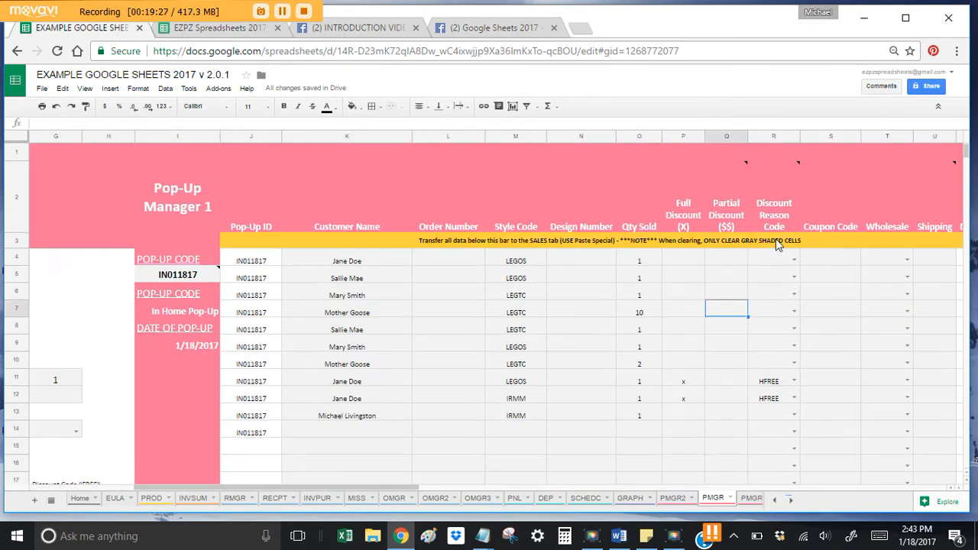
key("Up")
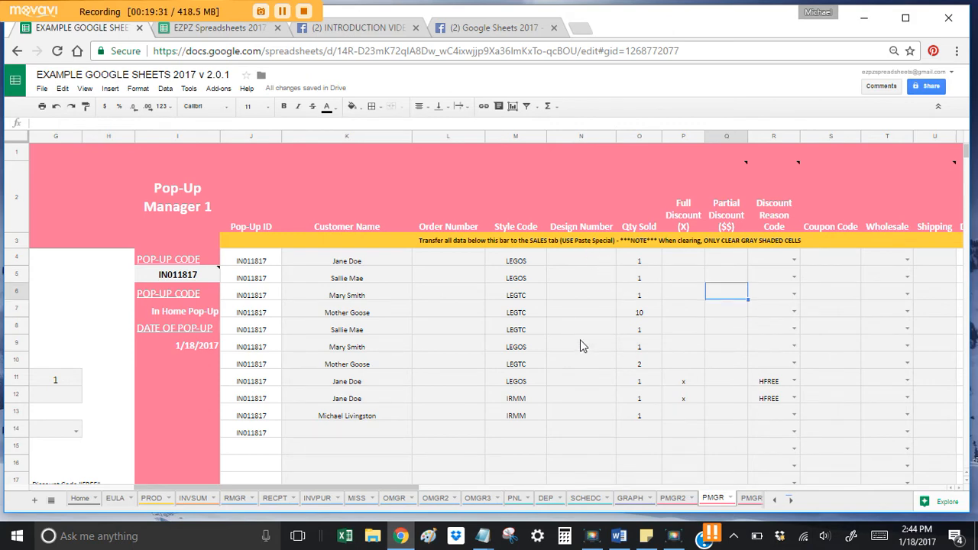
left_click(791, 501)
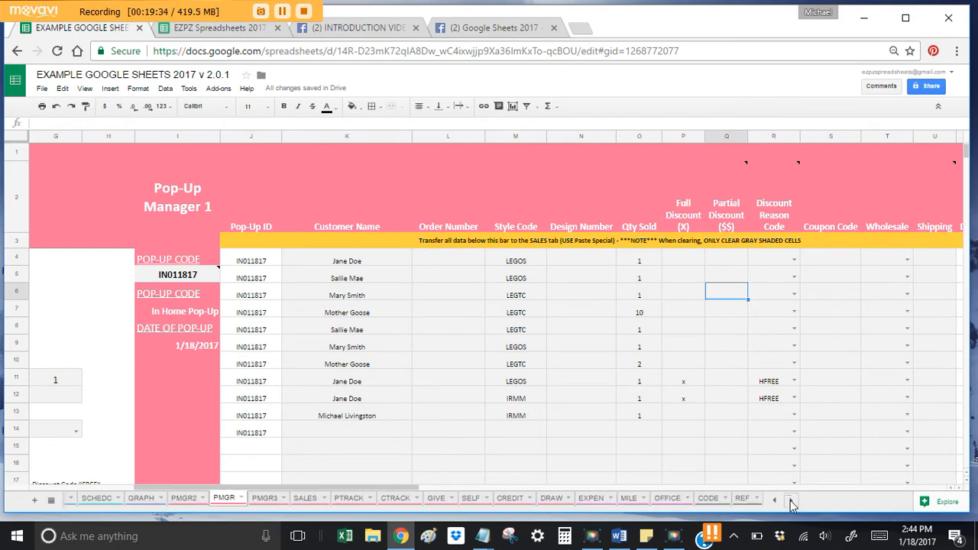
left_click(507, 498)
Step: Log a $20.00 credit in row 4 with the customer's name and her name as coupon code
left_click(313, 285)
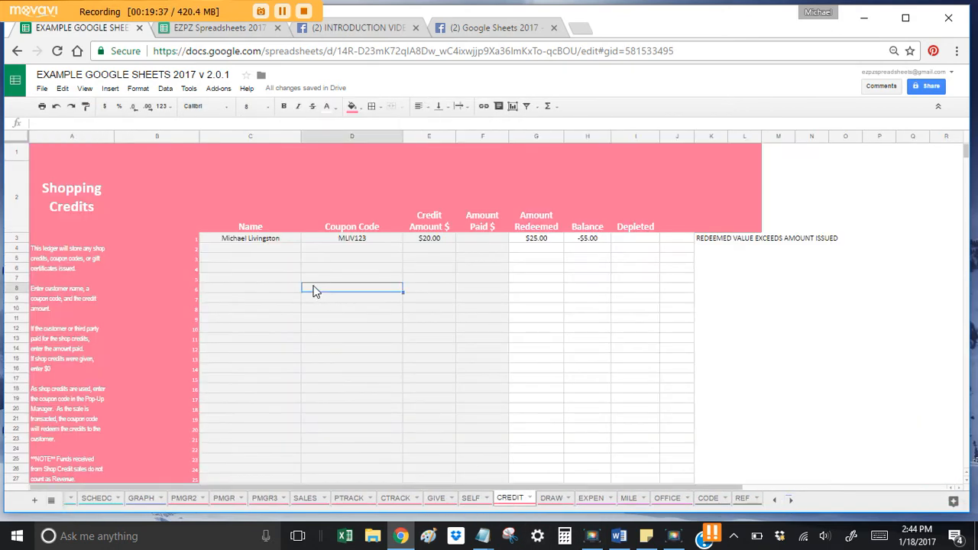
left_click(281, 255)
double_click(283, 250)
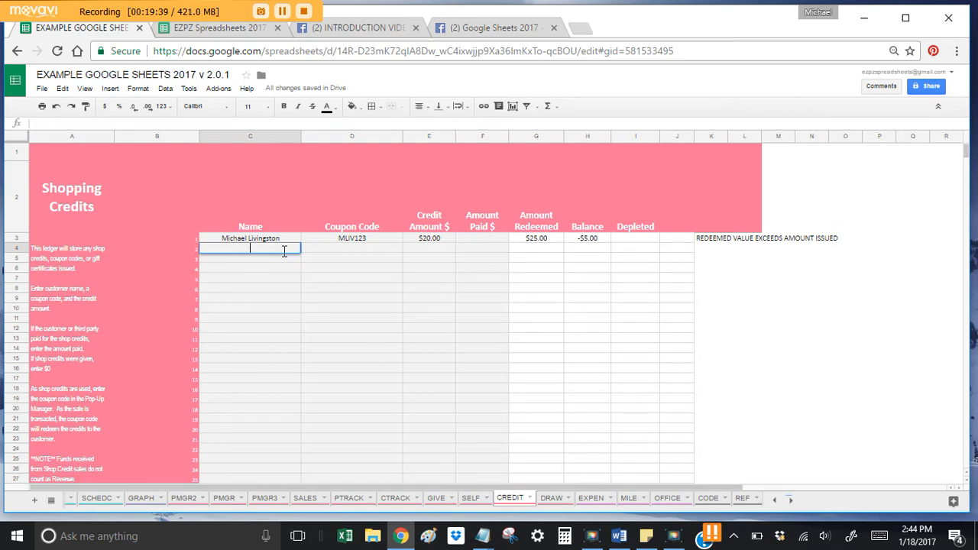
type("Mary Smith")
key("Tab")
type("MARYSM")
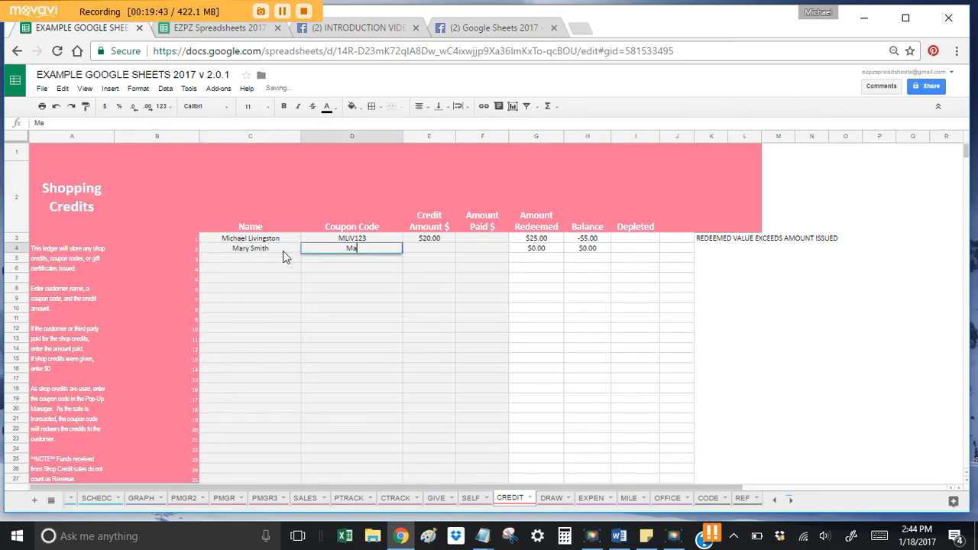
type("ITH")
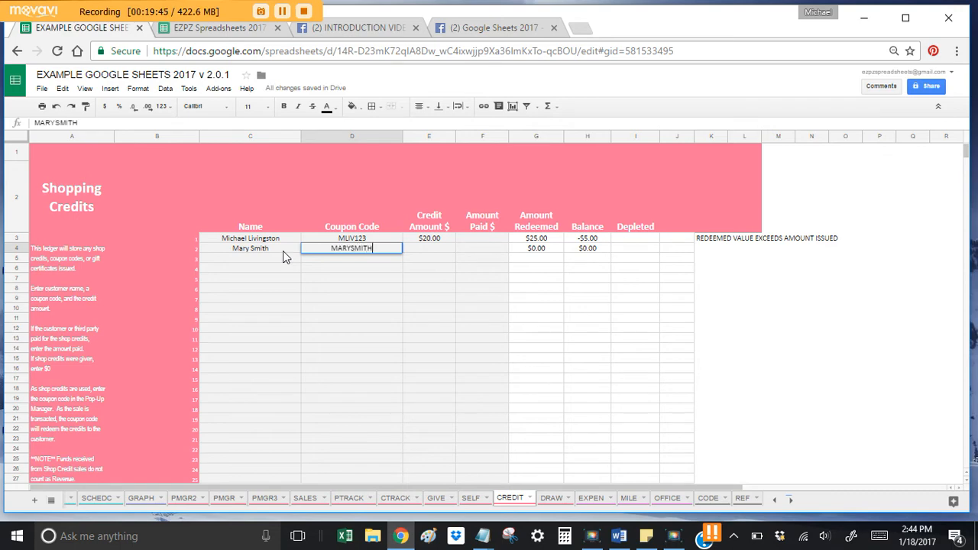
key("Tab")
type("20")
key("Return")
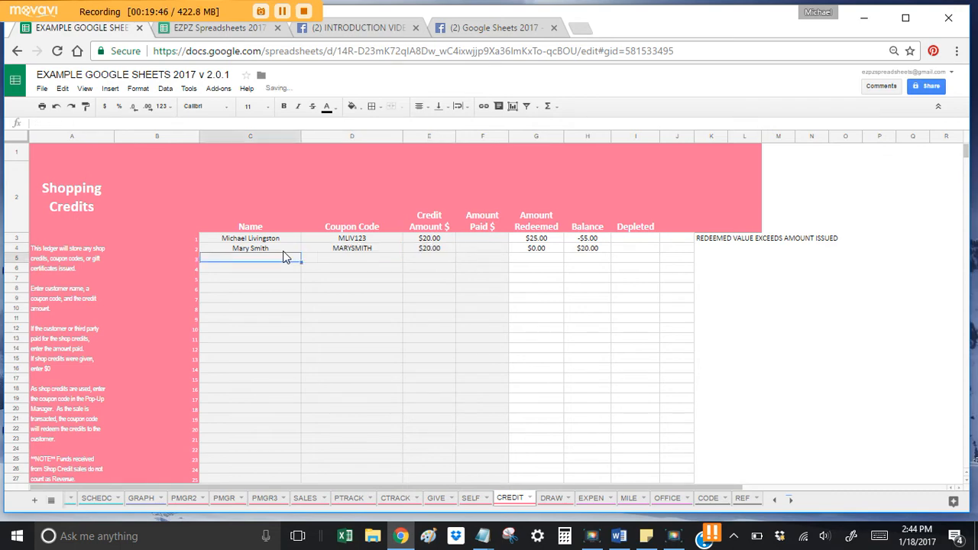
left_click(333, 259)
left_click(349, 249)
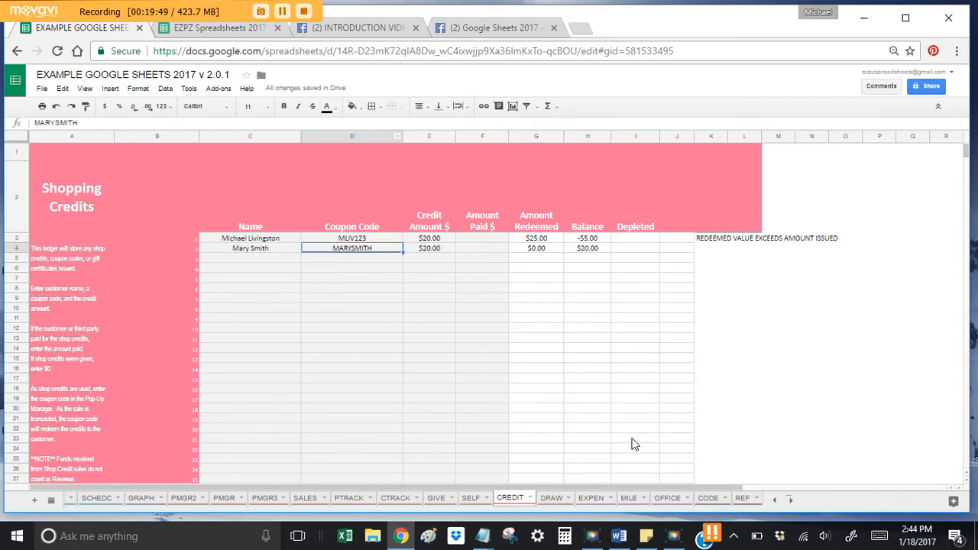
left_click(223, 499)
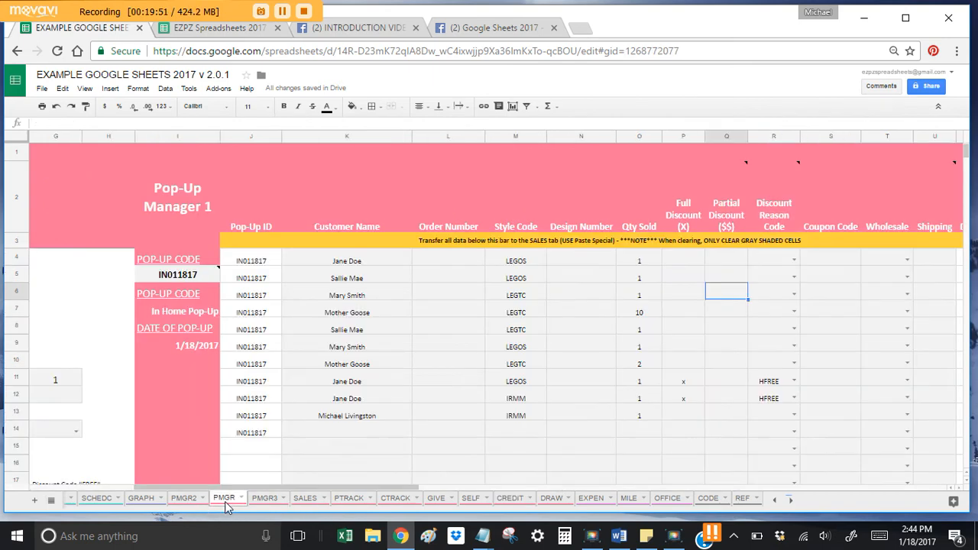
Step: Give row 6 a $20.00 partial discount and enter the customer's credit coupon code in S6
left_click(375, 293)
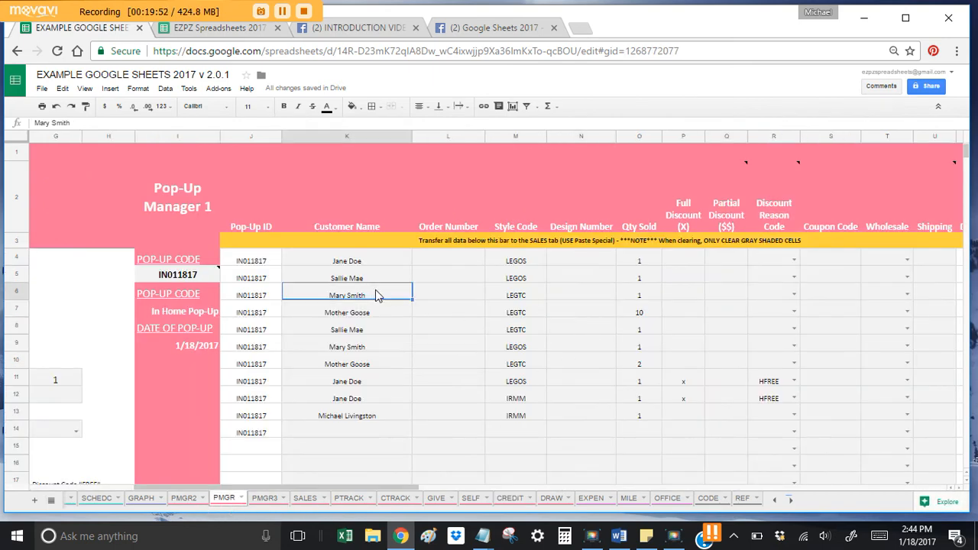
left_click(530, 296)
left_click(681, 294)
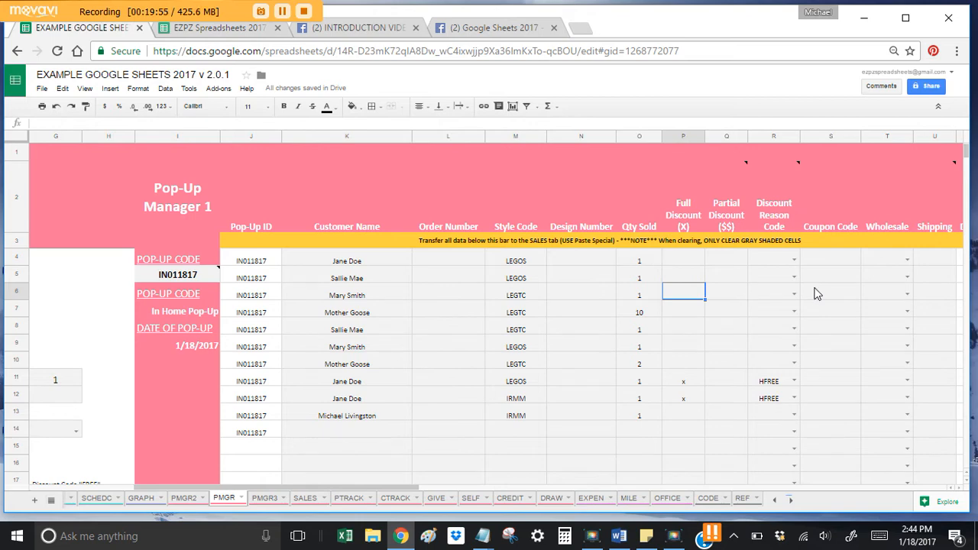
key("Right")
type("20")
key("Return")
key("Up")
key("Right")
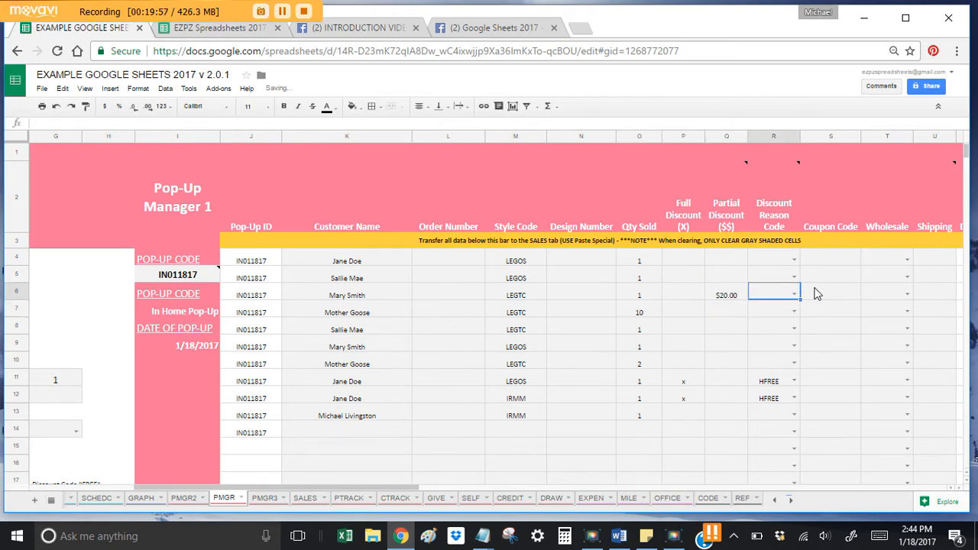
key("Right")
type("MART")
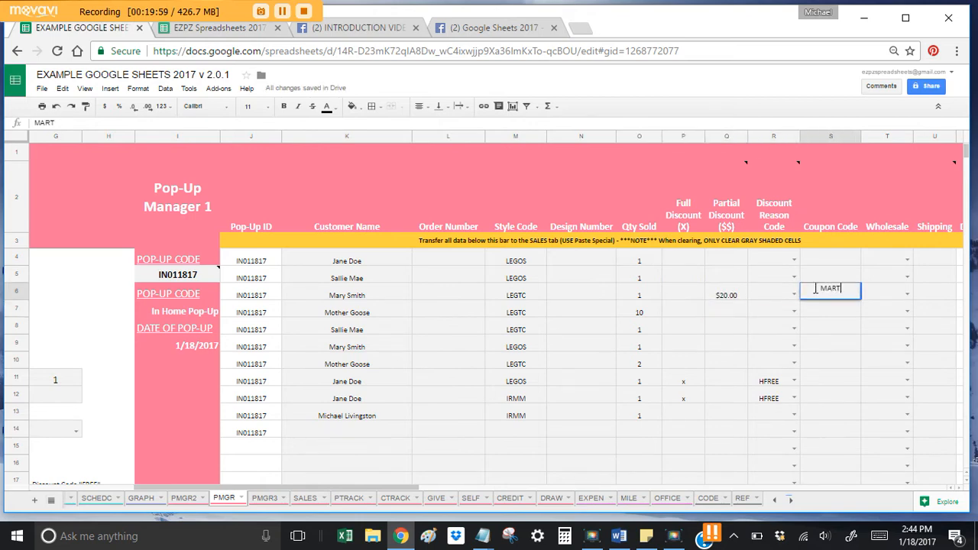
type("SMITH")
key("Return")
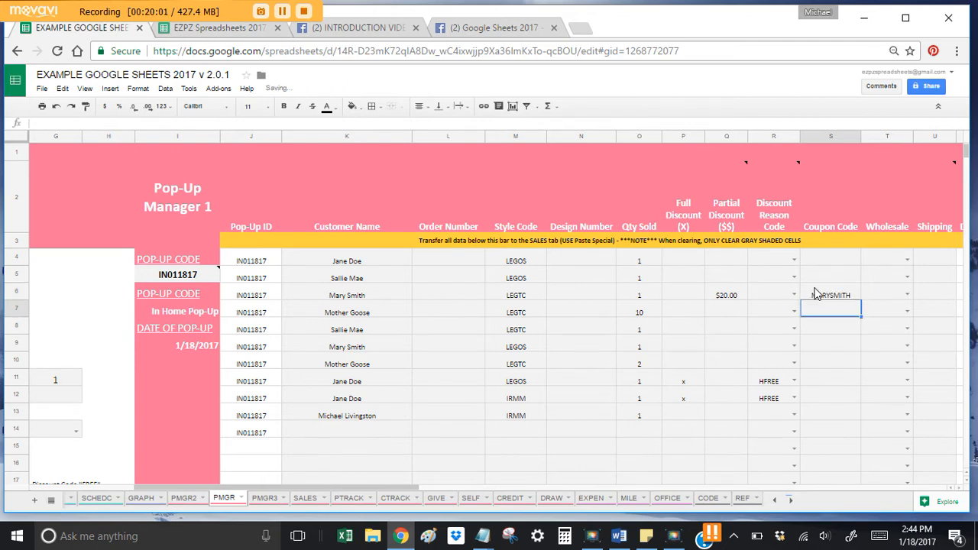
key("Up")
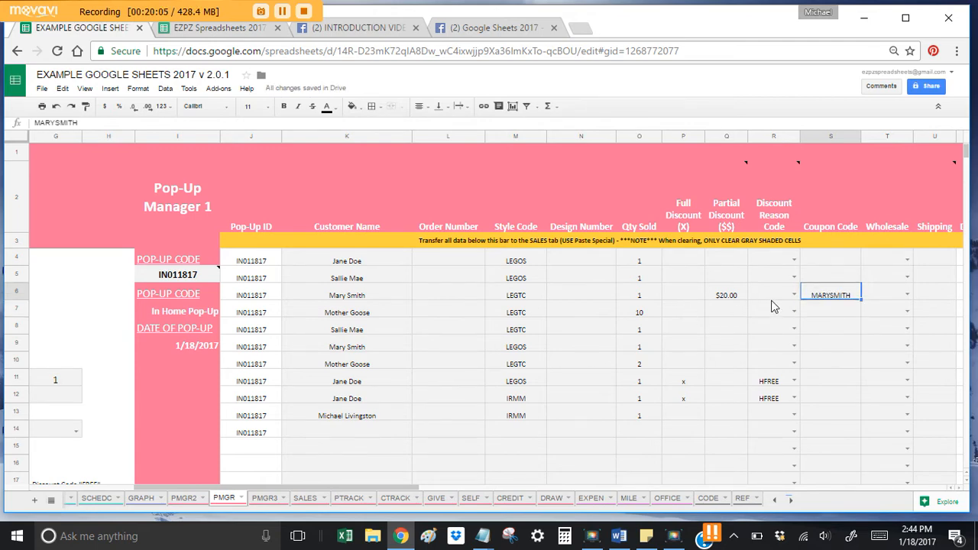
Step: Enter a $50.00 partial discount for row 7 in Q7
left_click(732, 330)
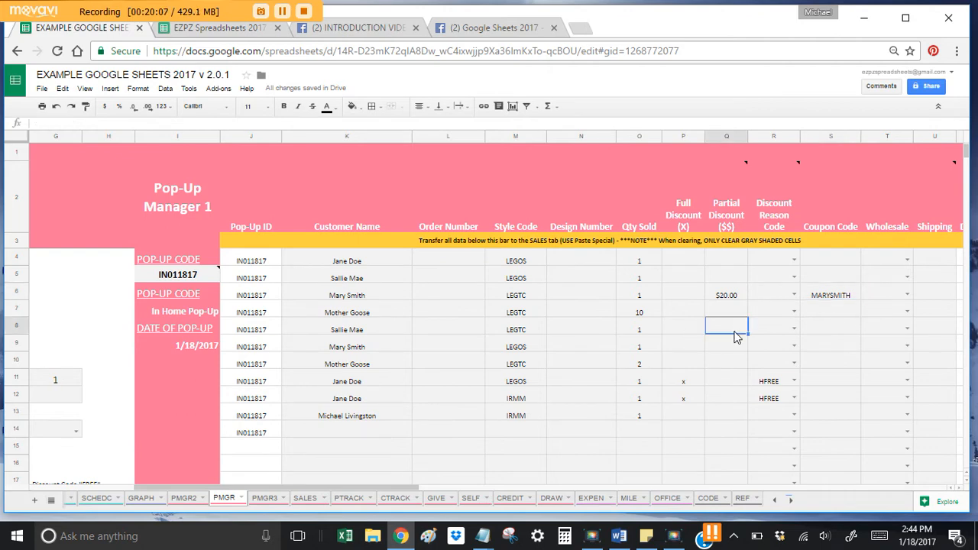
key("Up")
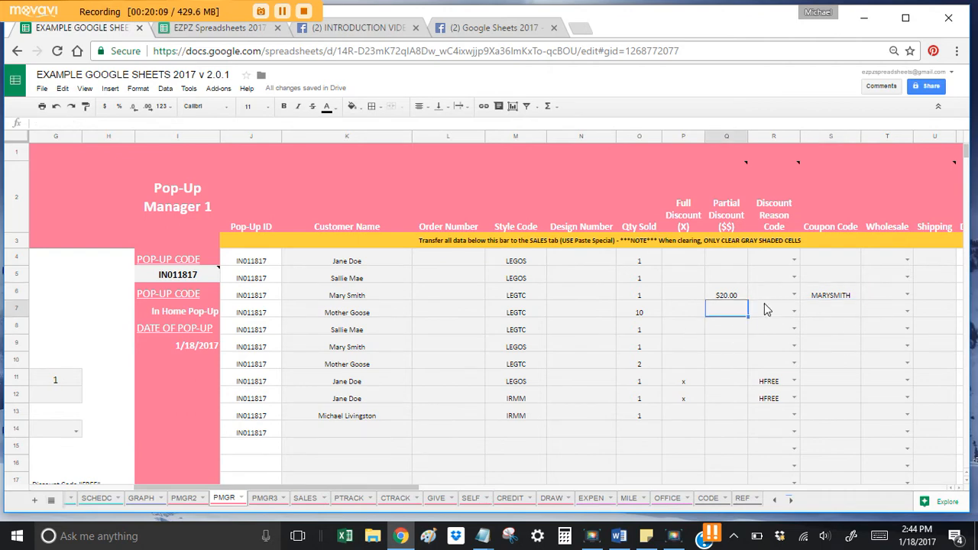
type("50")
key("Return")
key("Up")
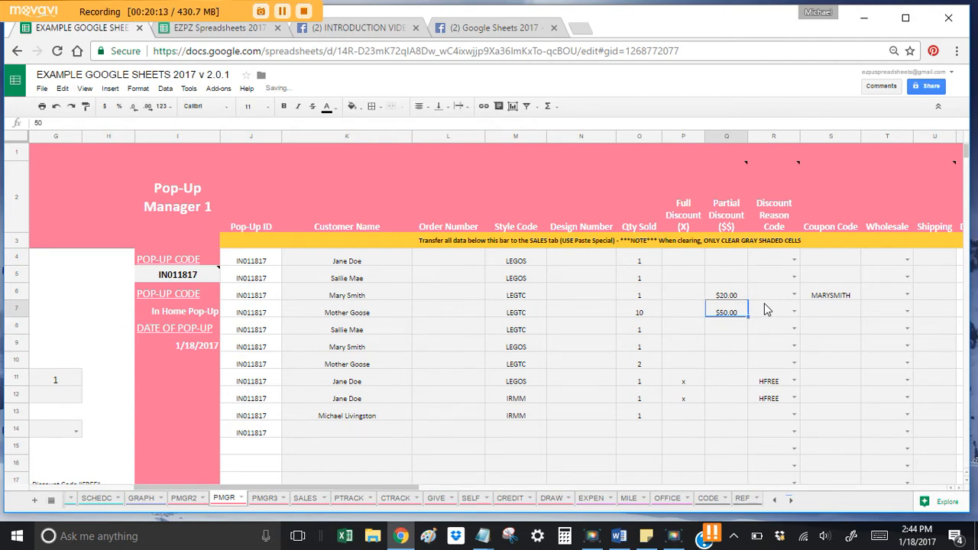
key("Right")
key("Right")
key("Right")
key("Right")
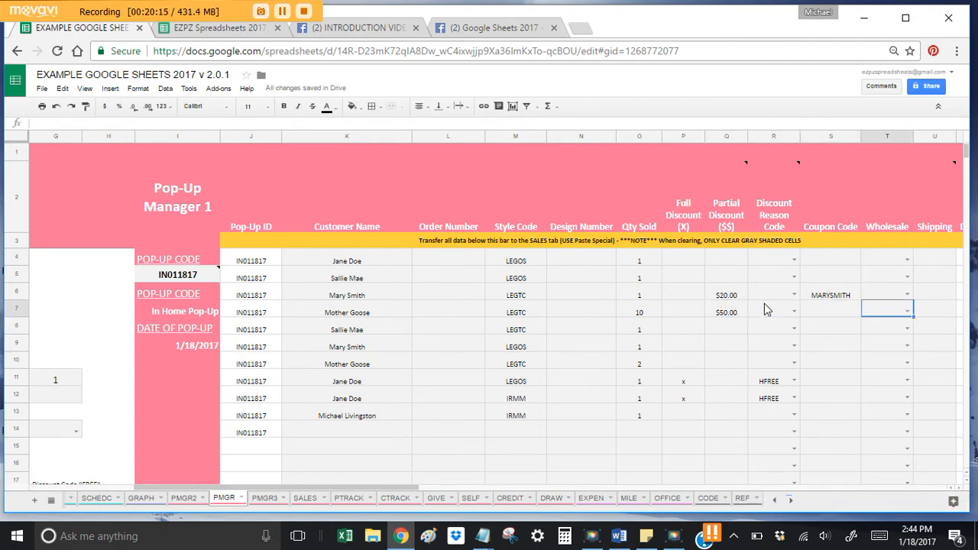
key("Up")
key("Up")
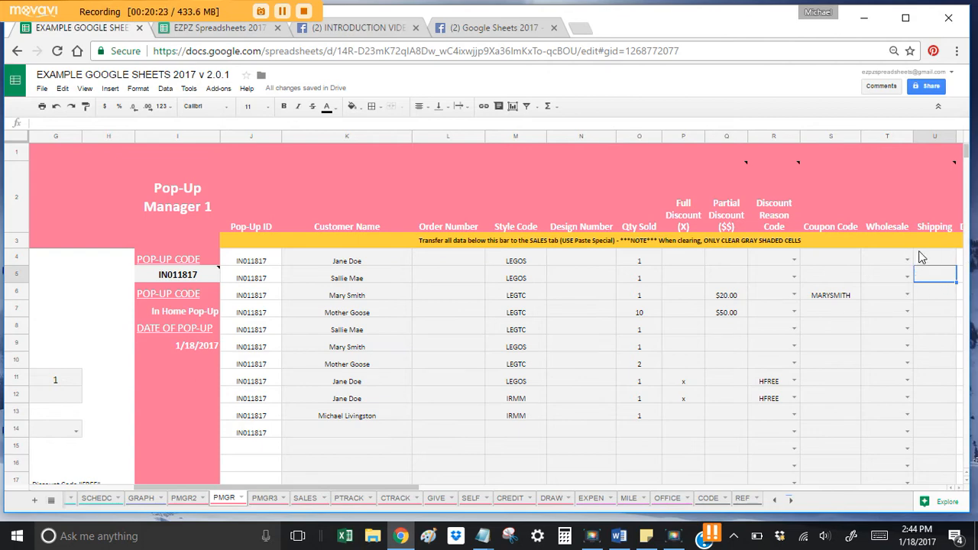
Step: Start row 14 with the new customer's name and style code LEGOS
left_click(344, 433)
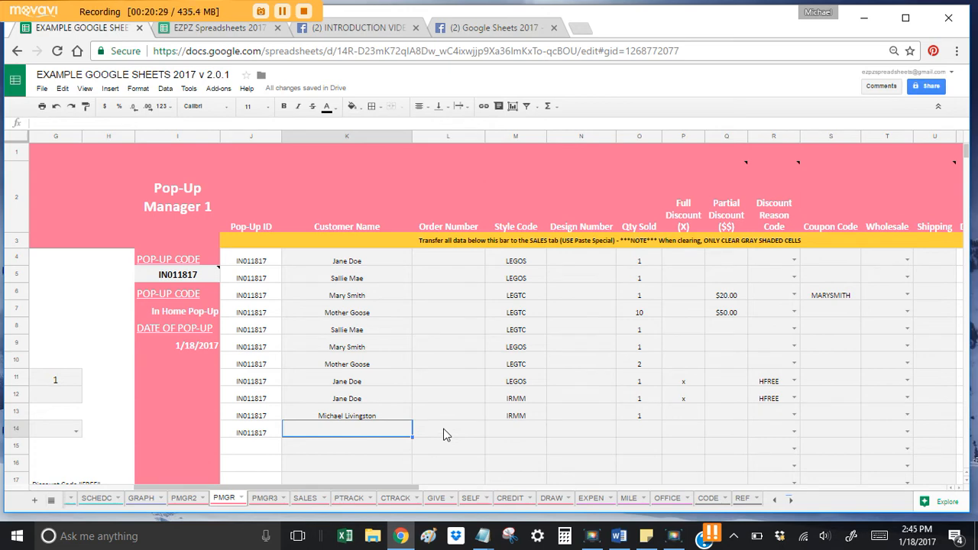
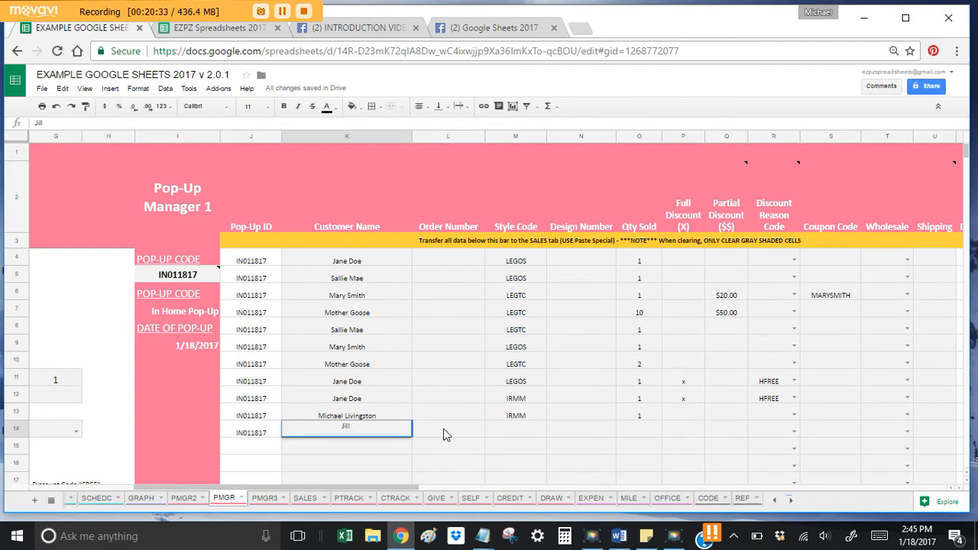
key("Return")
left_click(447, 435)
key("Tab")
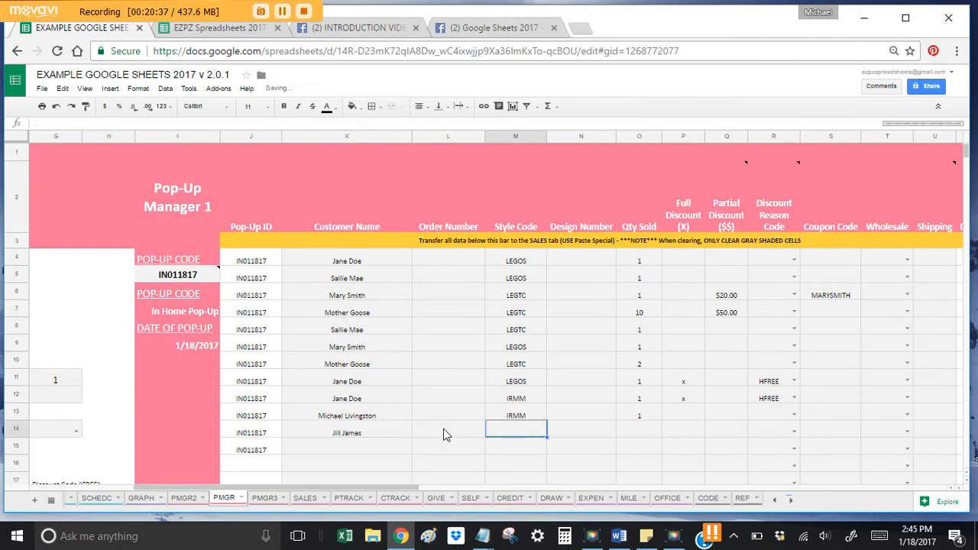
key("Left")
key("Left")
key("Left")
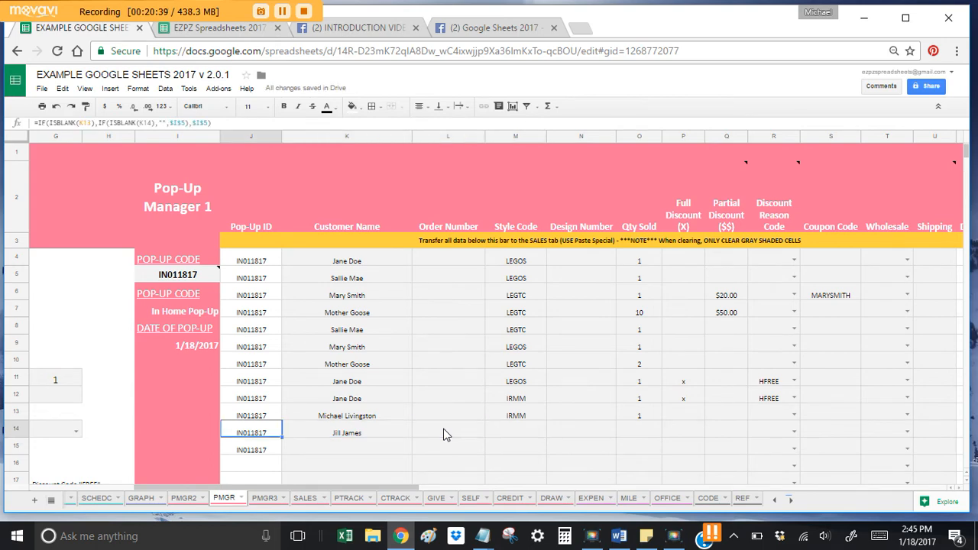
left_click(447, 434)
key("Tab")
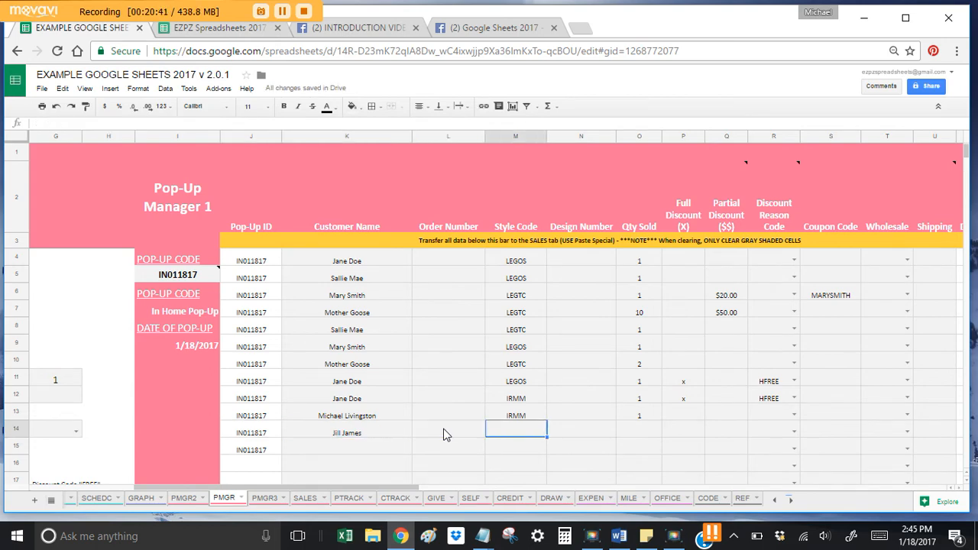
type("LEGOS")
key("Return")
Step: Set row 14's Qty Sold to 1 and mark it Wholesale with x
key("Right")
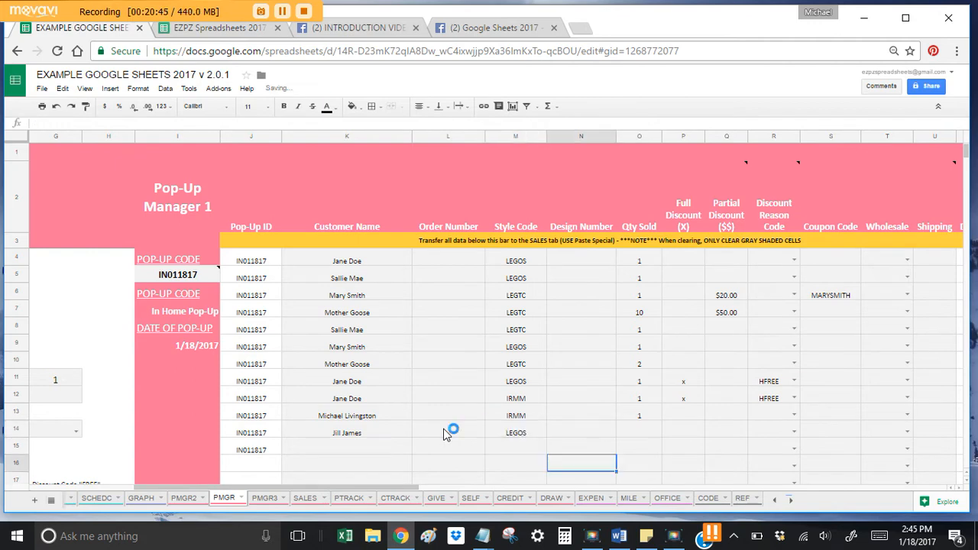
key("Right")
key("Up")
type("1")
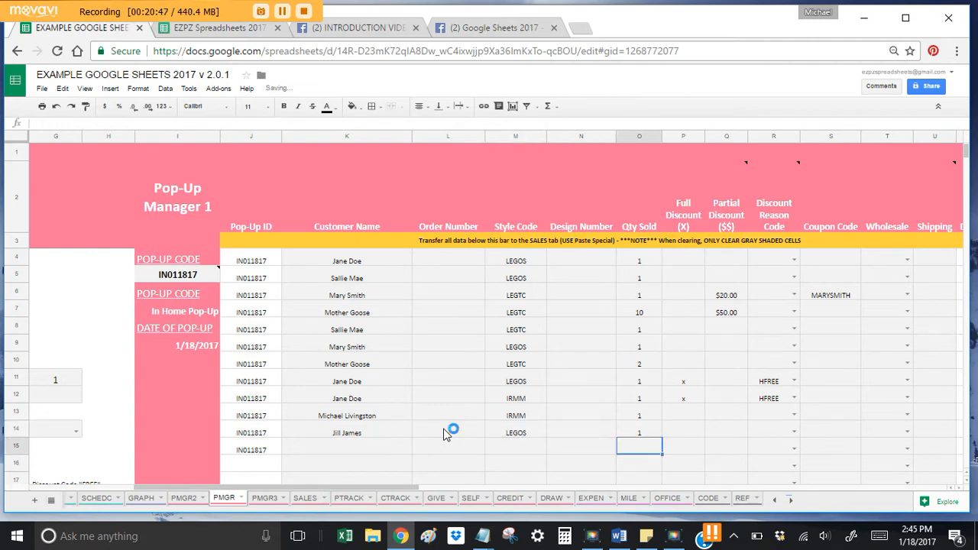
key("Tab")
key("Tab")
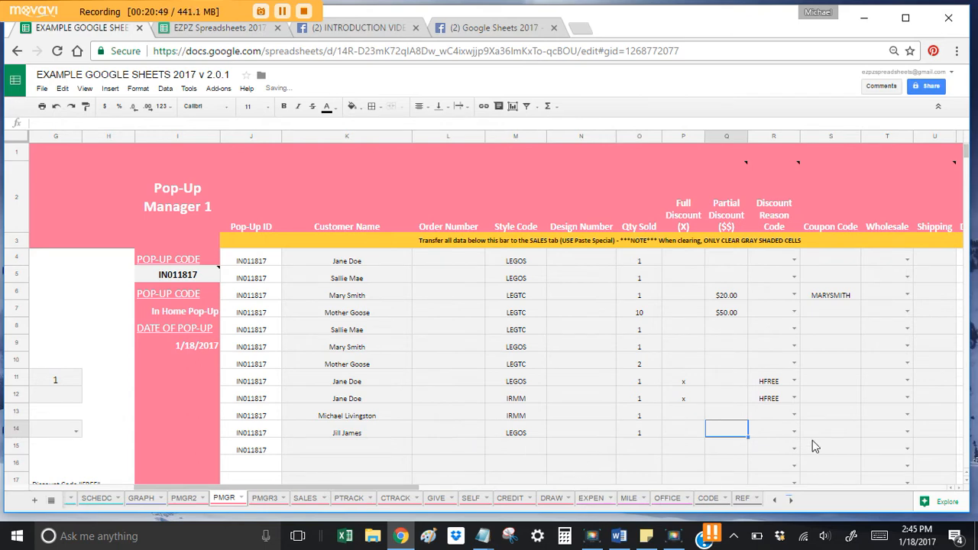
left_click(890, 432)
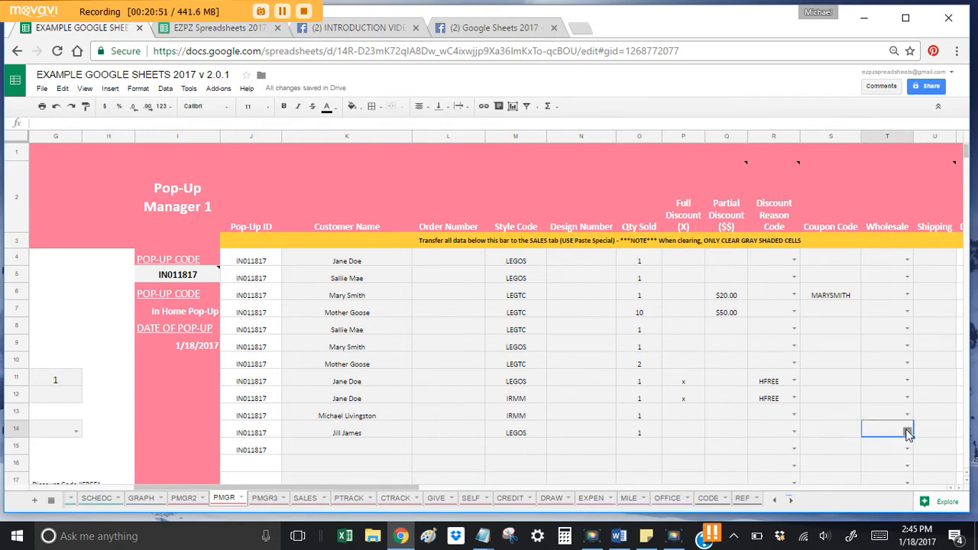
type("x")
left_click(879, 420)
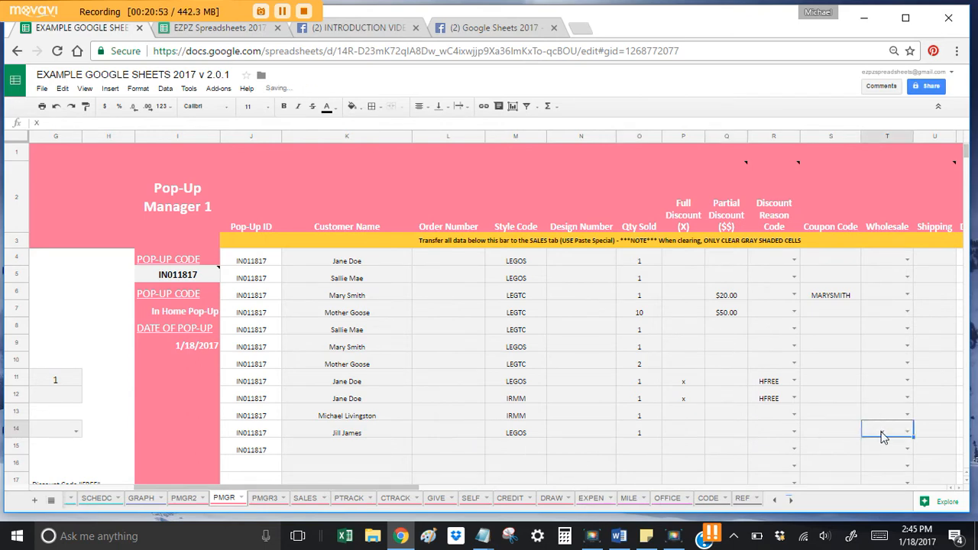
key("Left")
key("Left")
key("Right")
key("Right")
key("Right")
key("Right")
key("Right")
key("Right")
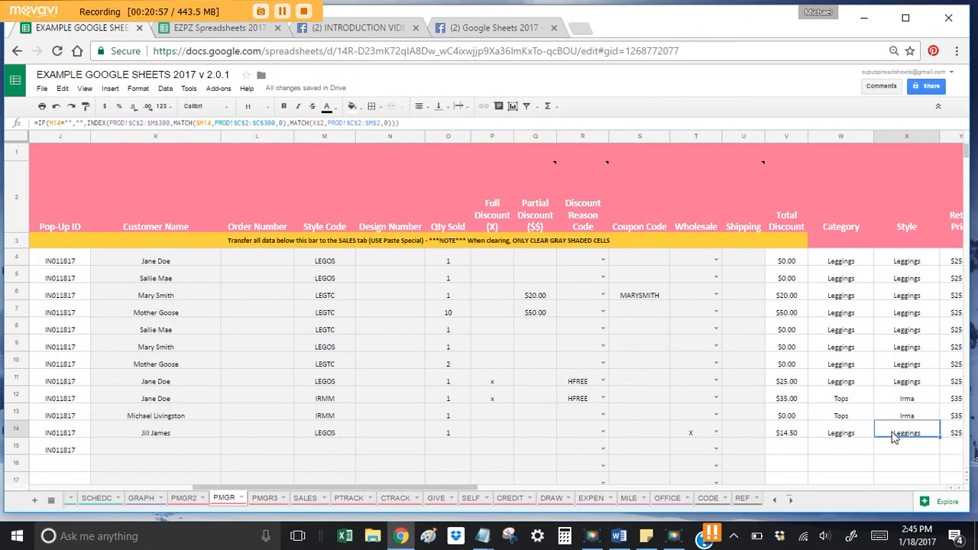
key("Right")
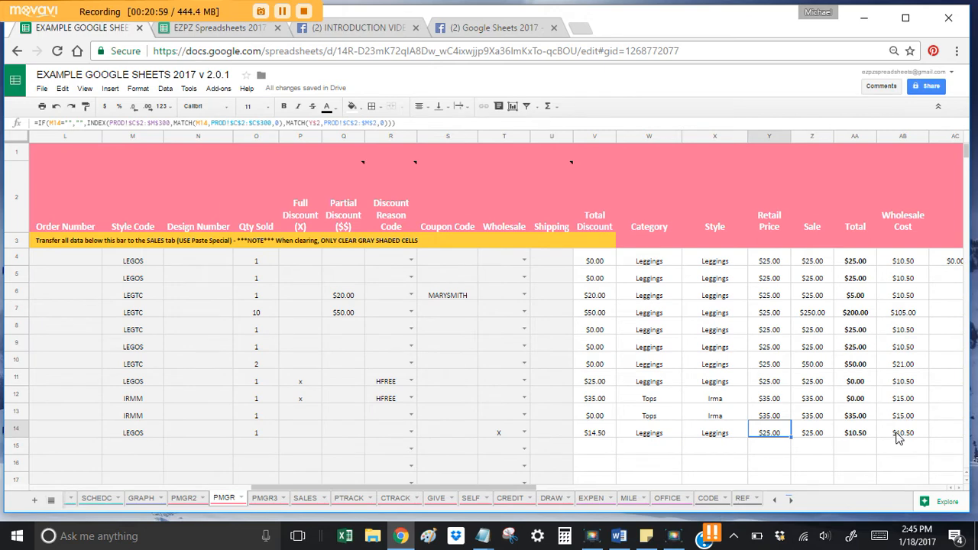
left_click(825, 432)
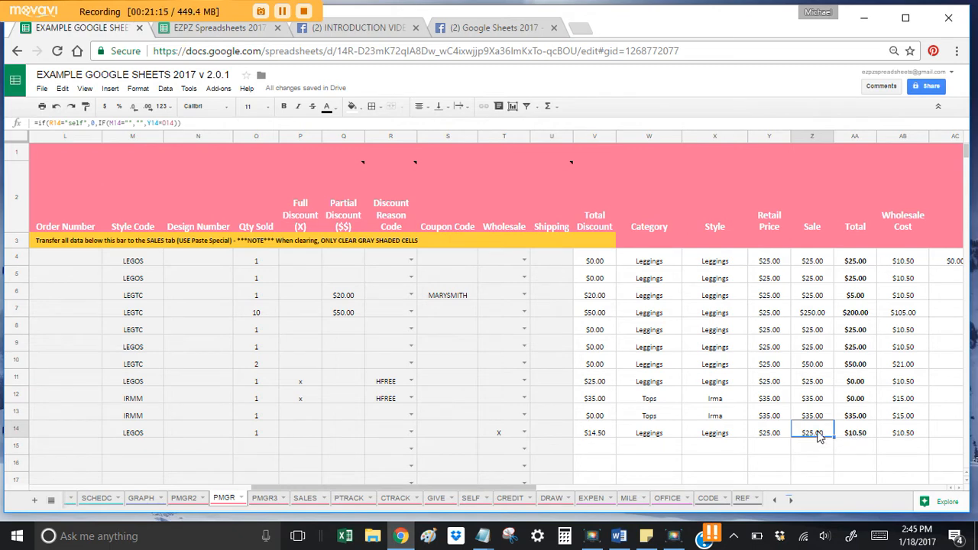
left_click(866, 435)
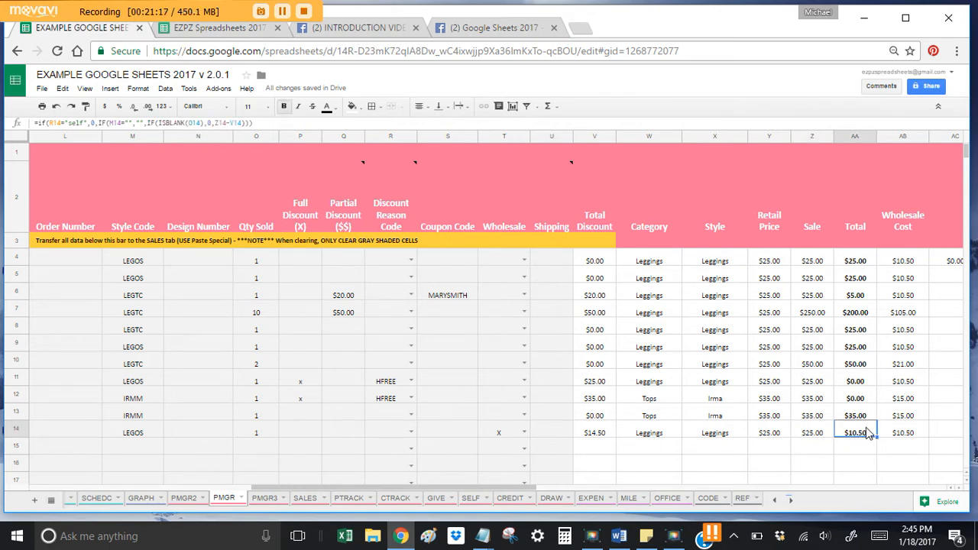
left_click(590, 434)
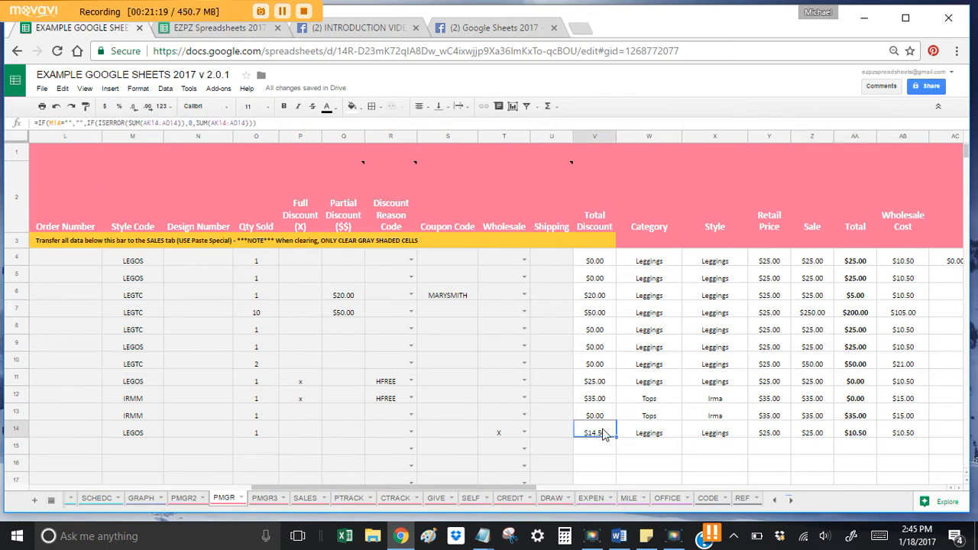
left_click(893, 431)
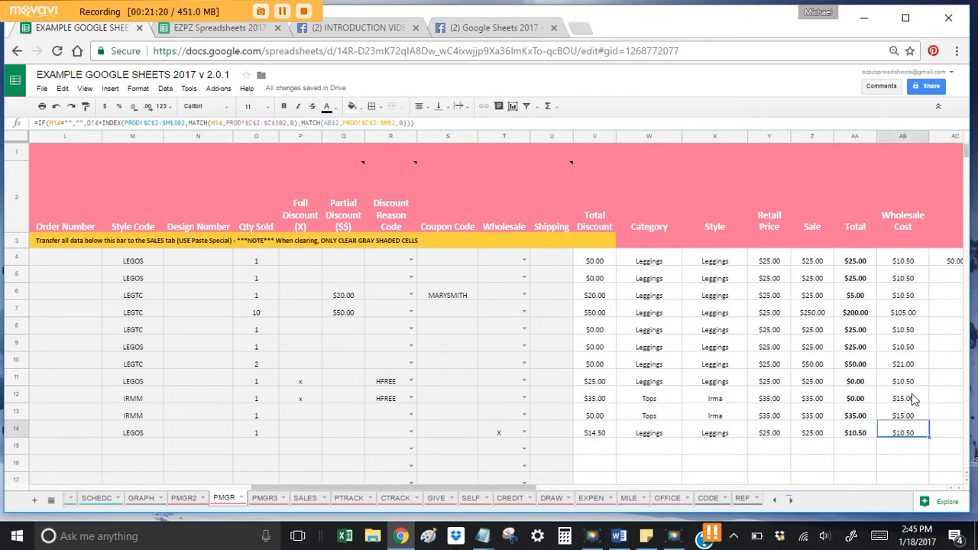
left_click(860, 440)
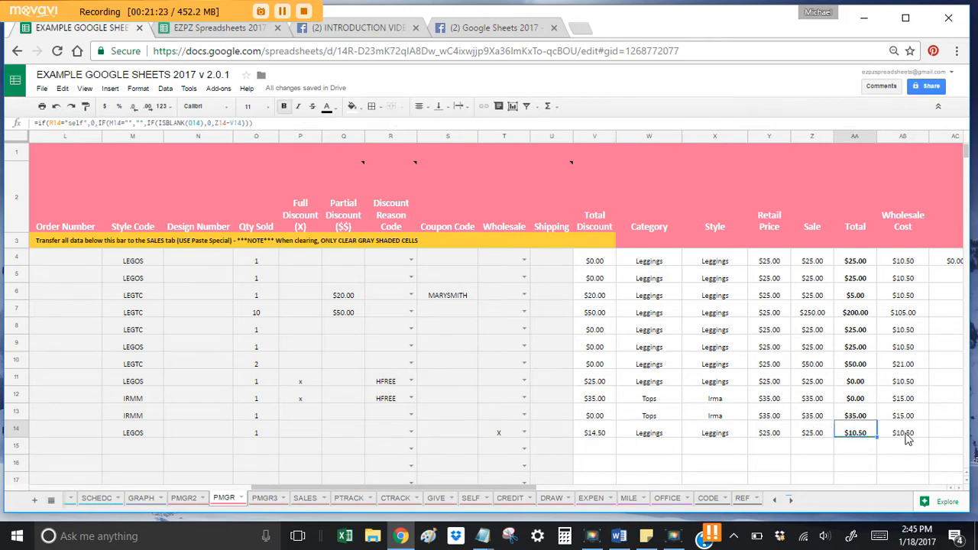
left_click(906, 435)
key("Left")
key("Left")
key("Left")
key("Left")
key("Left")
key("Left")
key("Left")
key("Left")
key("Left")
key("Left")
key("Left")
key("Left")
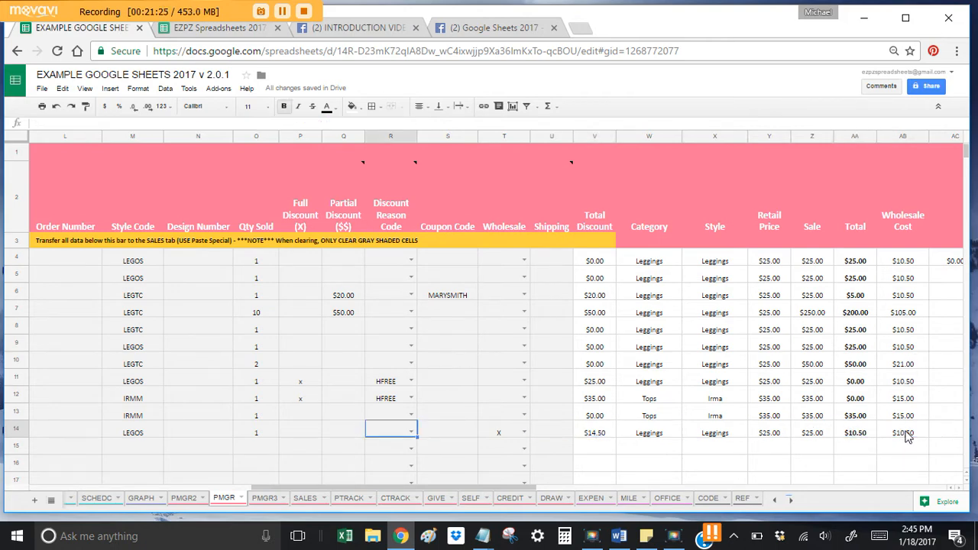
Step: Mark row 13's IRMM sale with x in Full Discount cell P13
key("Left")
key("Left")
key("Left")
key("Left")
key("Left")
key("Left")
key("Left")
key("Right")
key("Right")
key("Right")
key("Right")
key("Right")
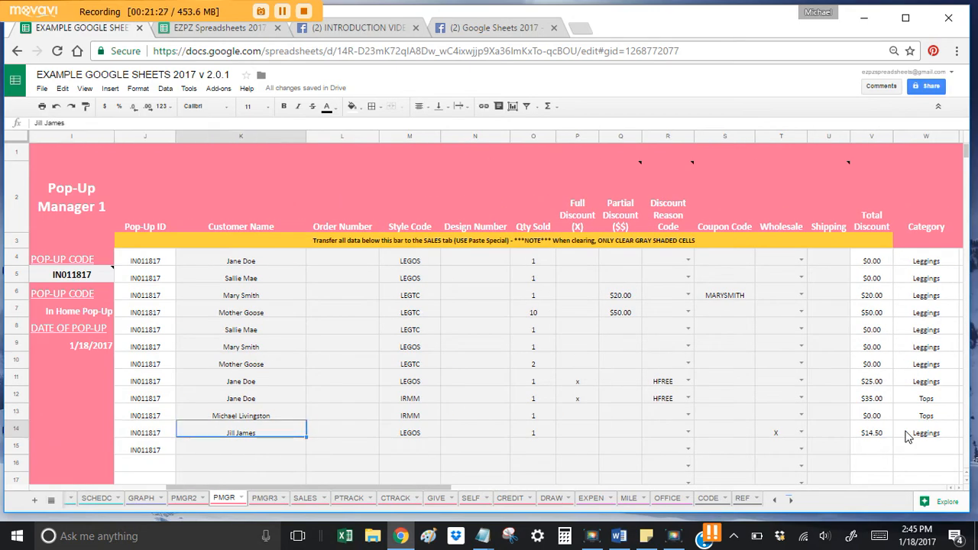
key("Up")
key("Right")
key("Left")
key("Left")
key("Left")
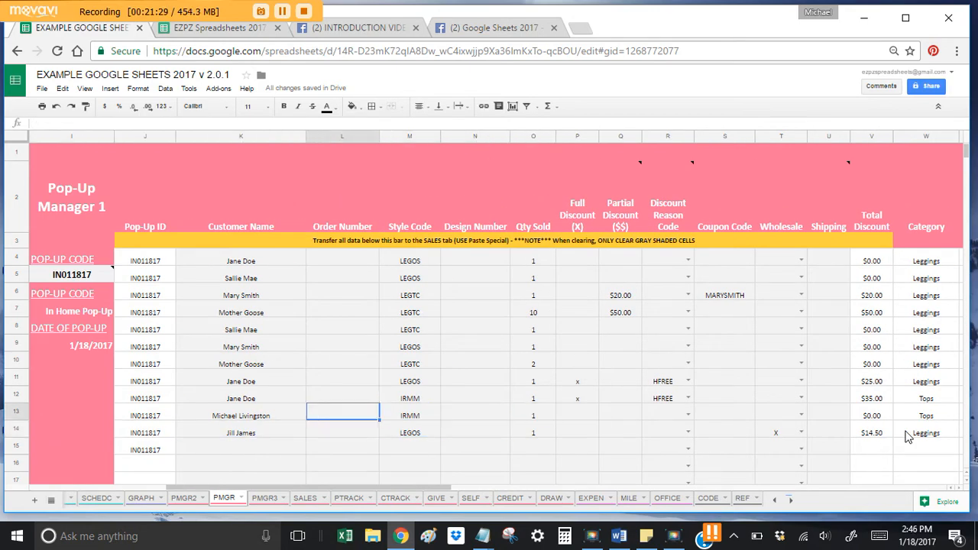
key("Left")
key("Right")
key("Right")
key("Right")
key("Right")
key("Right")
key("Right")
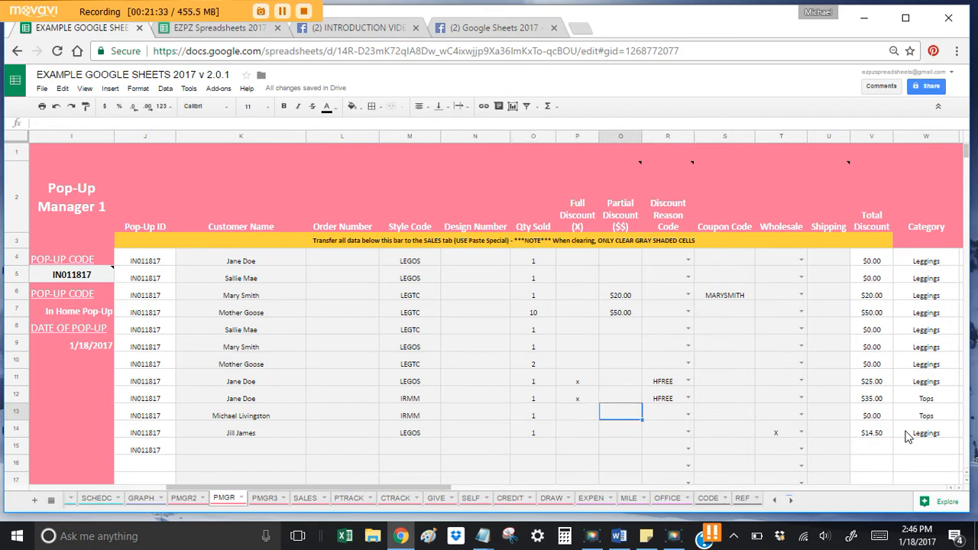
key("Left")
type("x")
key("Right")
key("Right")
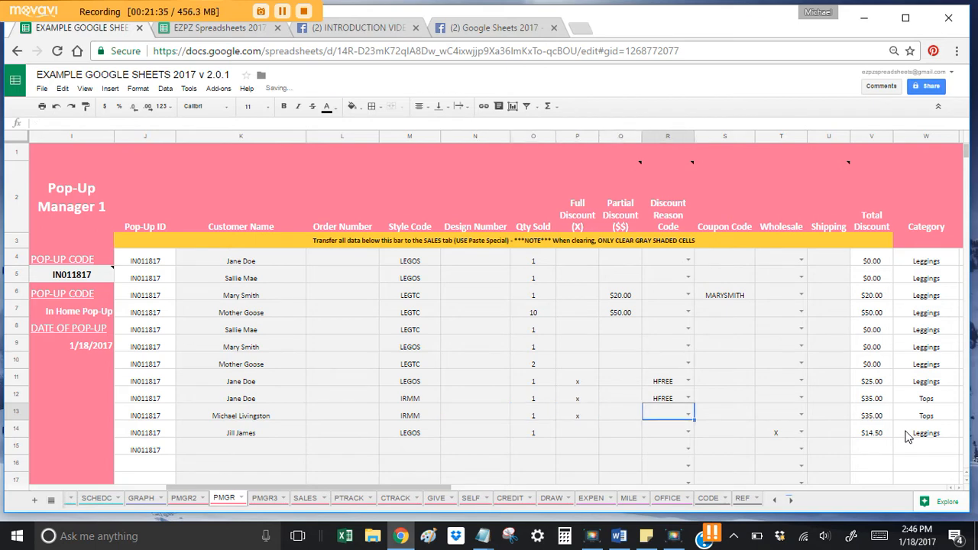
Step: Set row 13's discount reason to SELF and confirm Sale and Total show $0.00
left_click(687, 414)
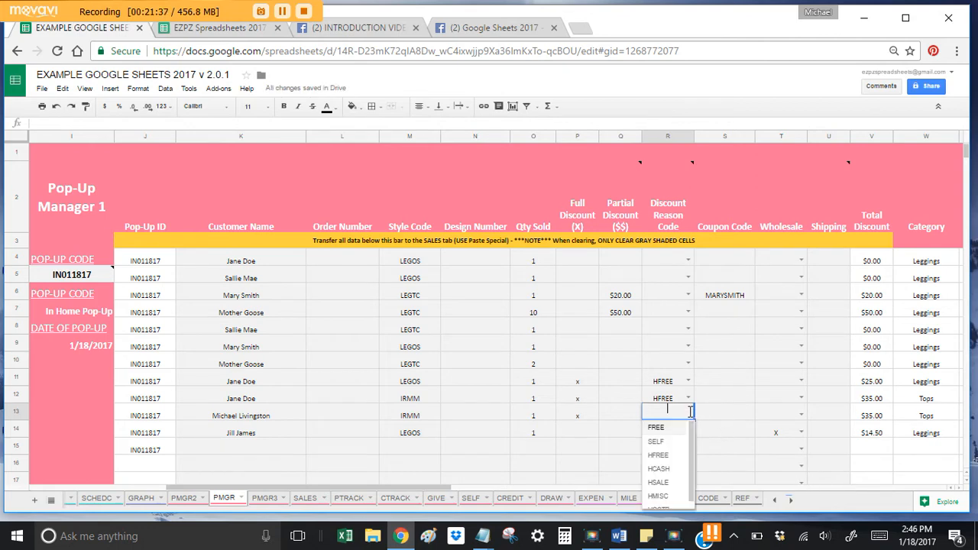
left_click(660, 442)
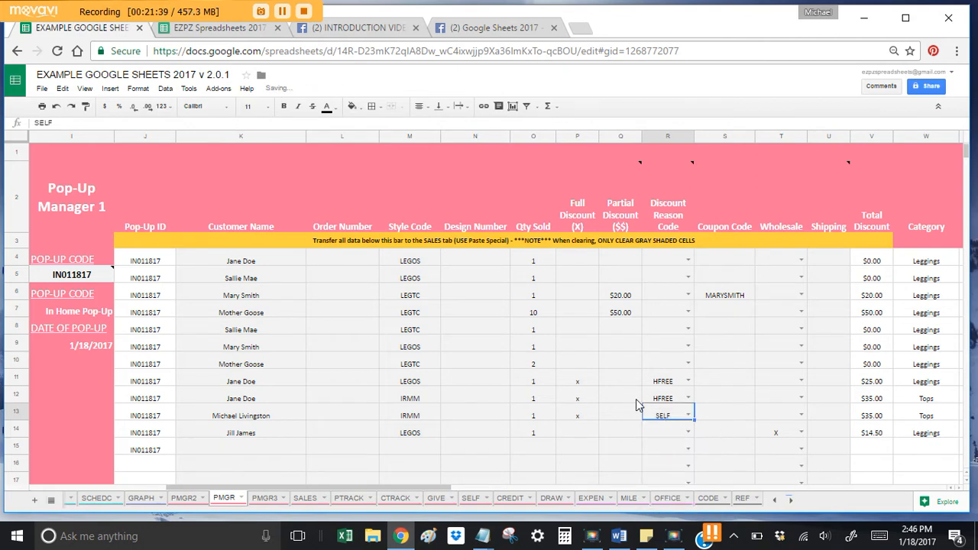
left_click(753, 412)
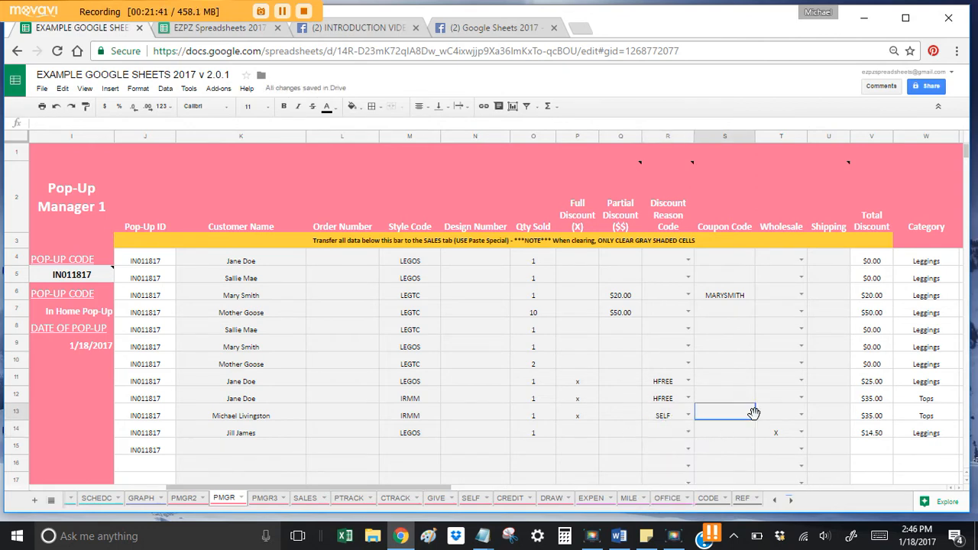
key("Right")
key("Right")
key("Right")
key("Right")
key("Right")
key("Right")
key("Right")
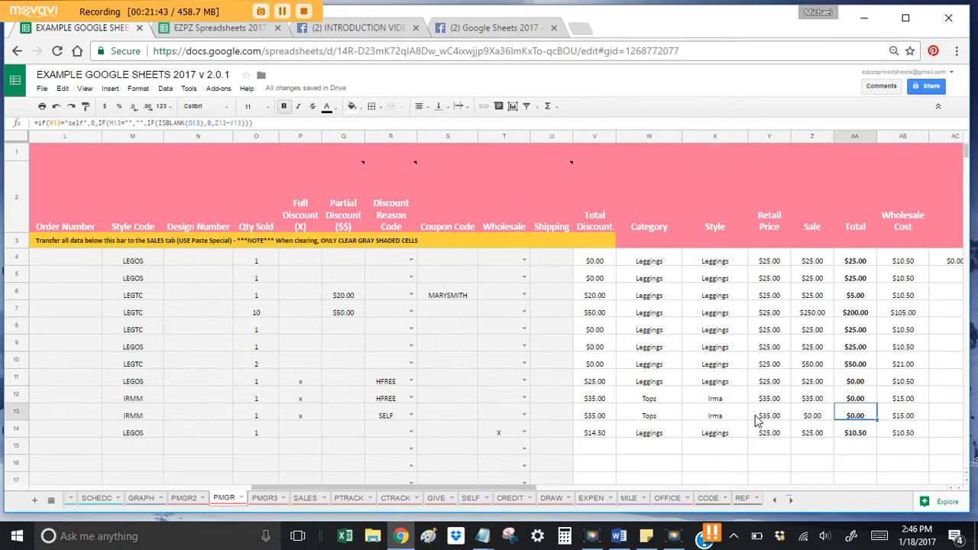
left_click(846, 417)
key("Left")
key("Left")
key("Left")
key("Left")
key("Left")
key("Left")
key("Left")
key("Left")
key("Left")
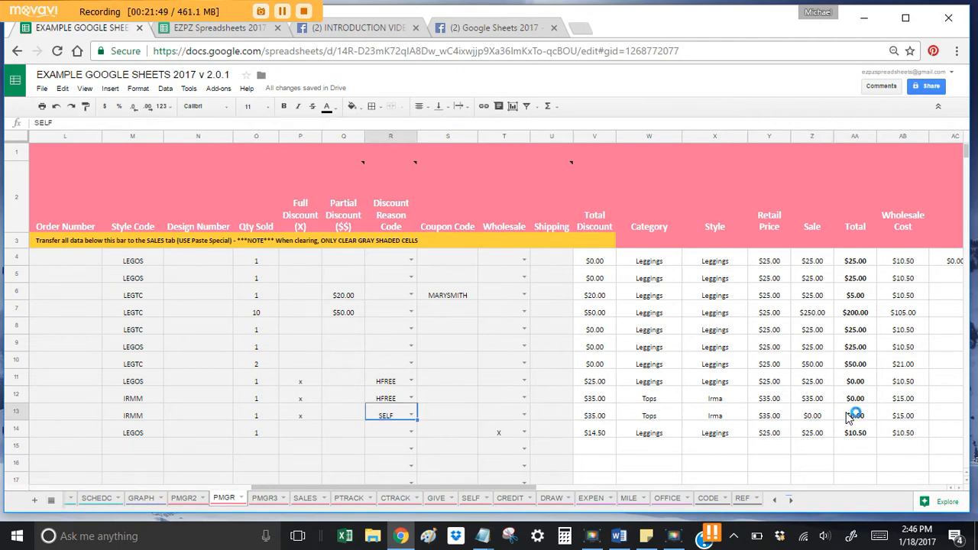
key("Left")
key("Left")
key("Left")
key("Left")
key("Left")
key("Left")
key("Left")
key("Left")
key("Left")
key("Left")
key("Left")
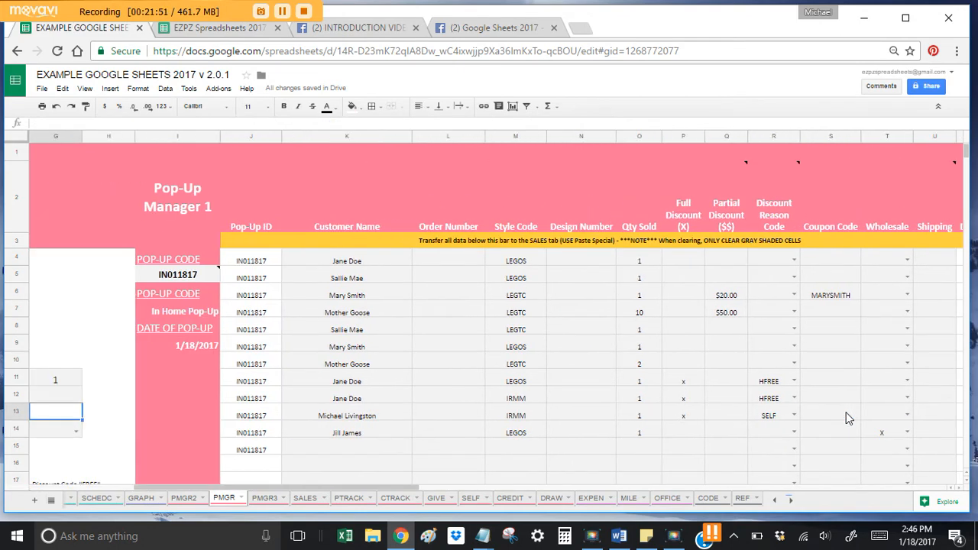
Step: Select range J4:V14 on PMGR and copy it
left_click(835, 298)
left_click(458, 348)
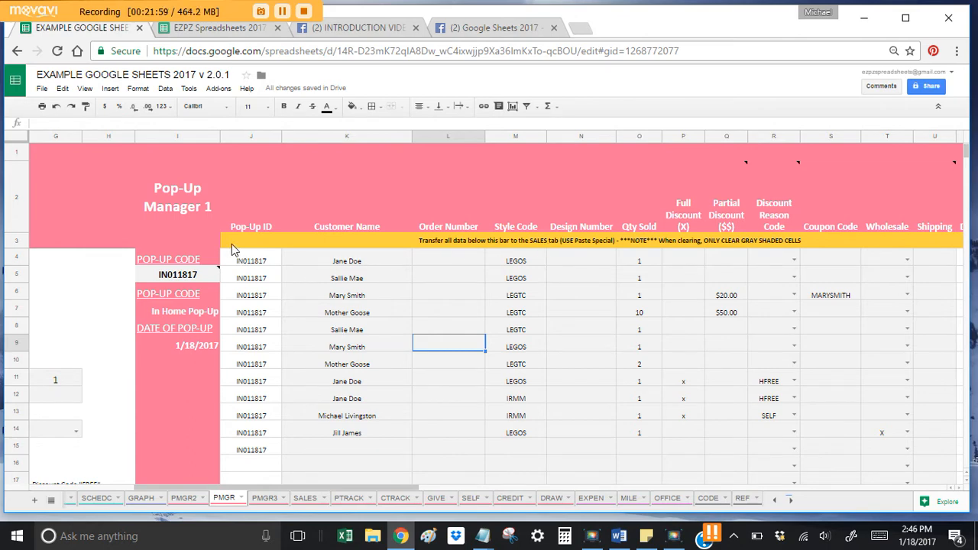
left_click_drag(237, 261, 825, 286)
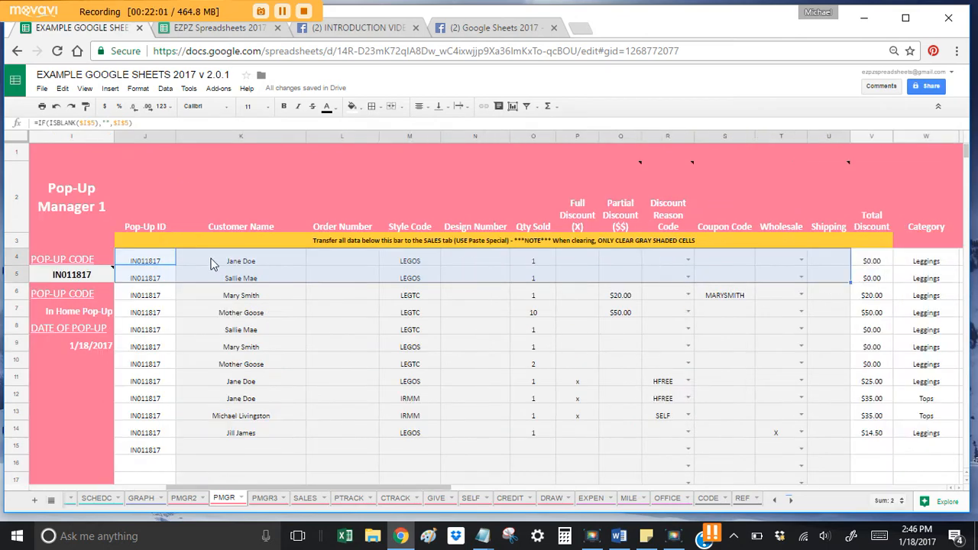
left_click_drag(146, 260, 871, 433)
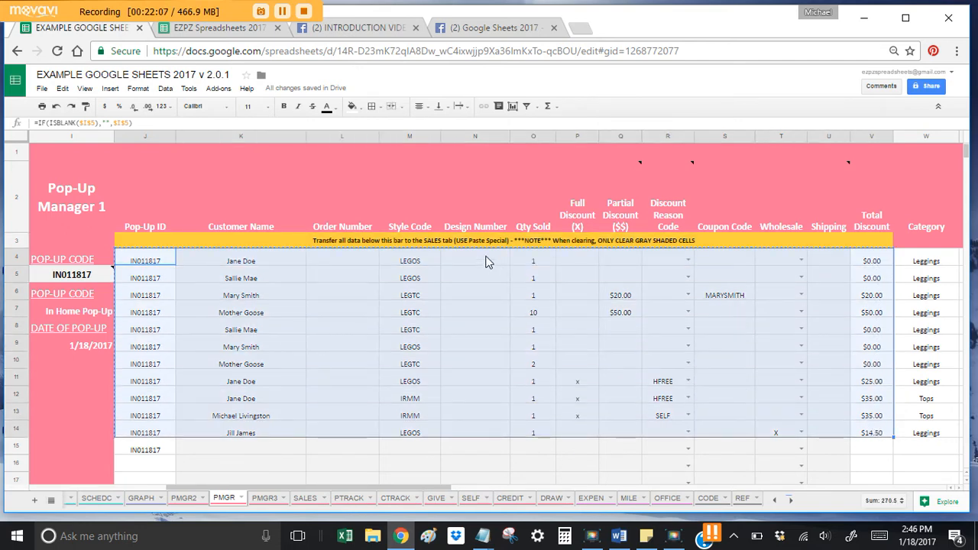
right_click(262, 304)
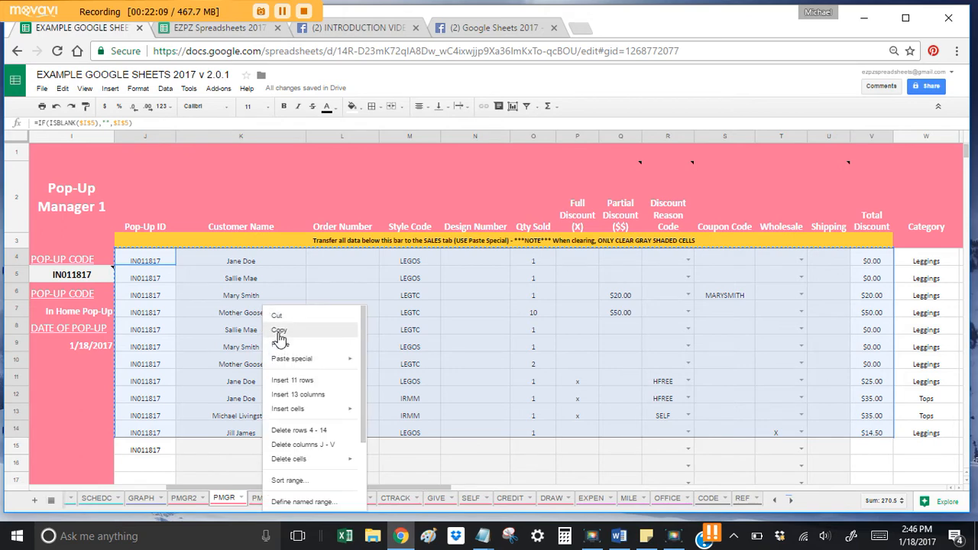
left_click(280, 333)
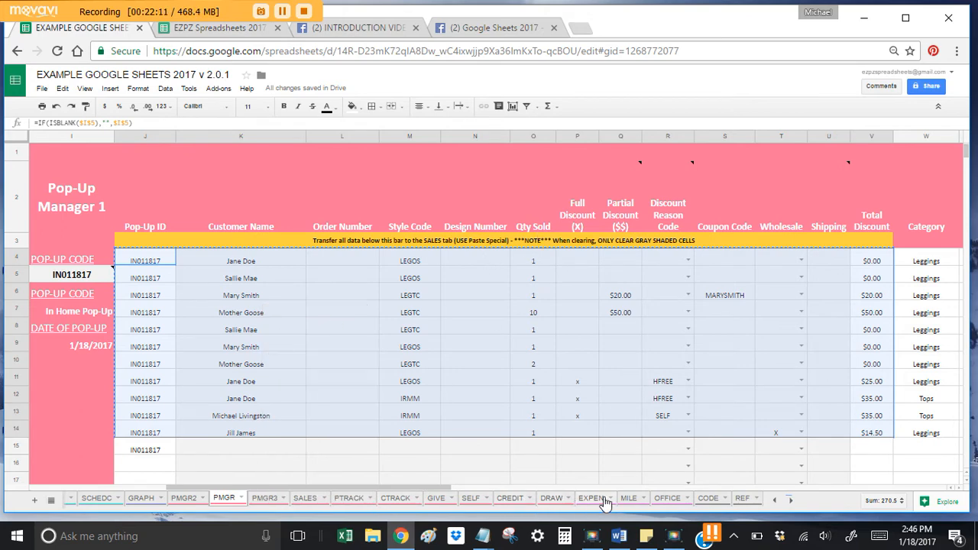
Step: Clear the old sales entries in rows 3–5 of the SALES sheet
left_click(302, 500)
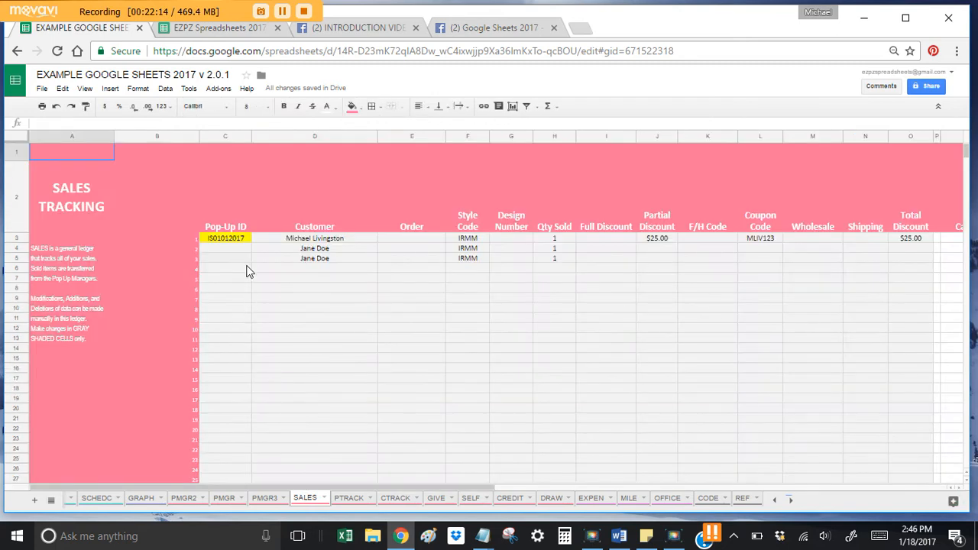
left_click(247, 268)
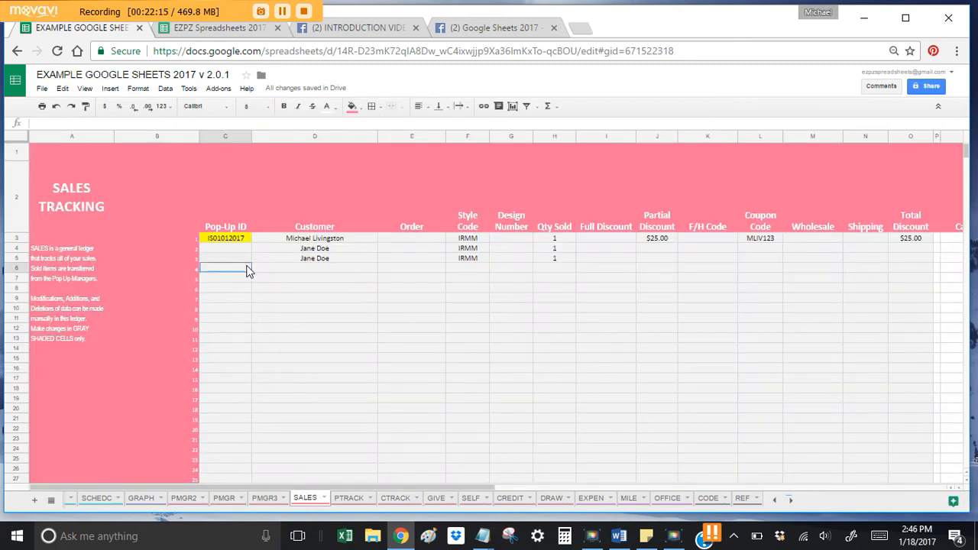
left_click_drag(232, 240, 898, 264)
key("Delete")
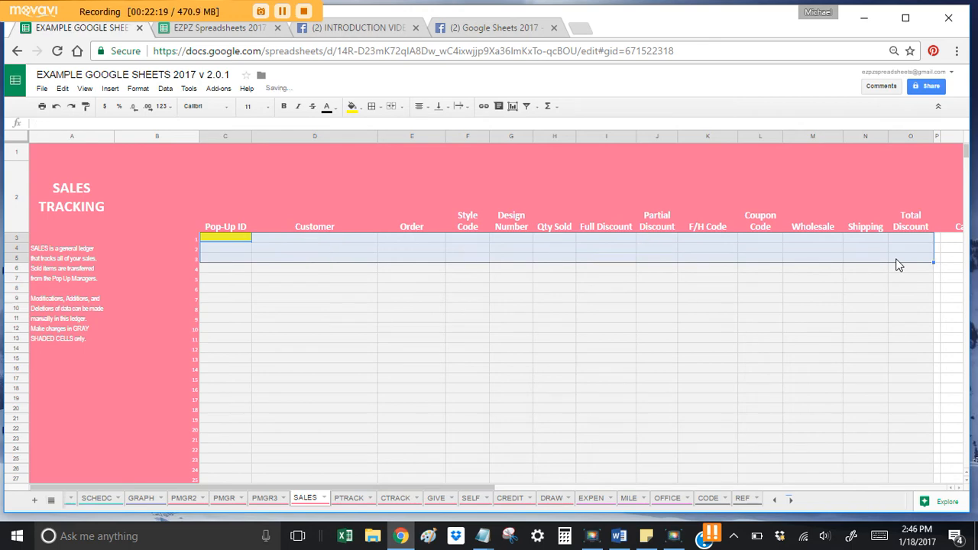
Step: Paste the copied pop-up rows into C3 as values only
left_click(242, 237)
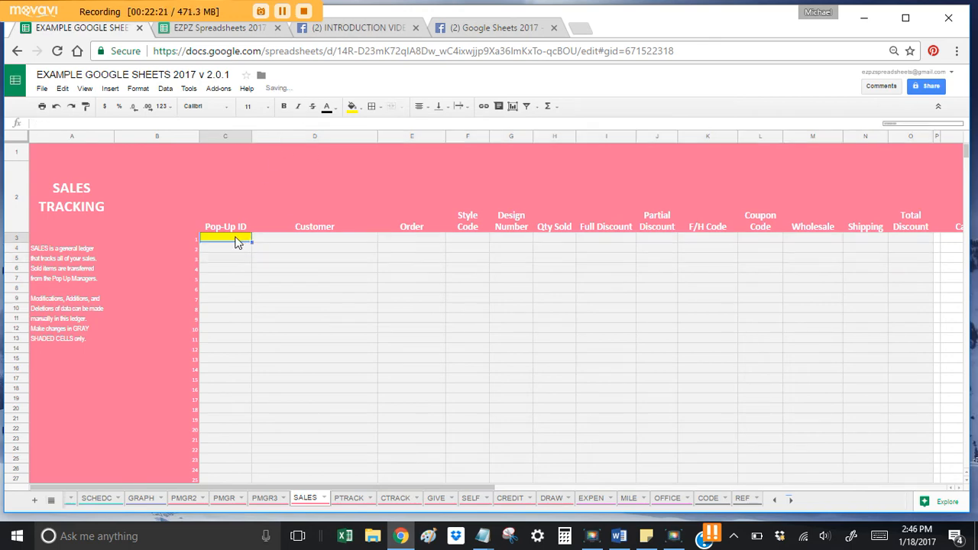
right_click(237, 241)
mouse_move(298, 292)
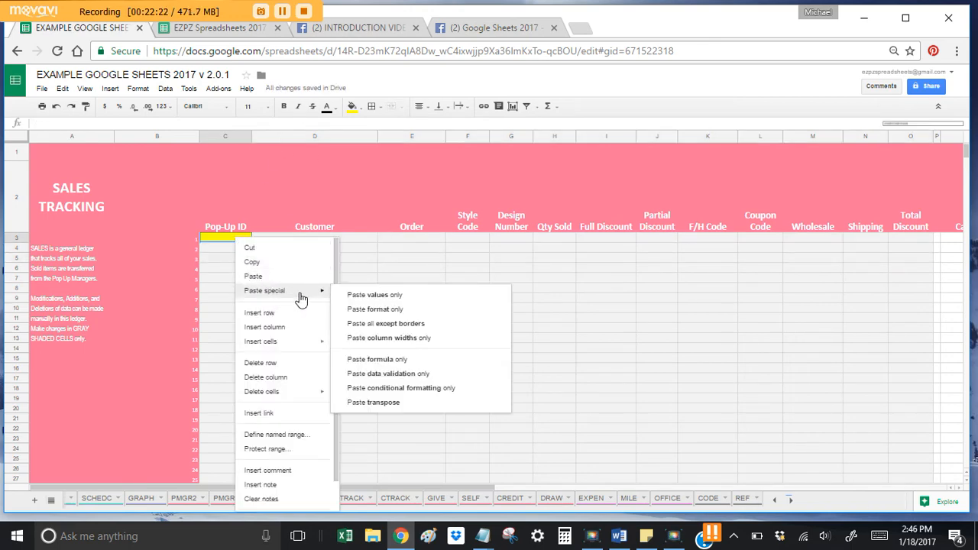
left_click(390, 298)
left_click(432, 358)
left_click(604, 379)
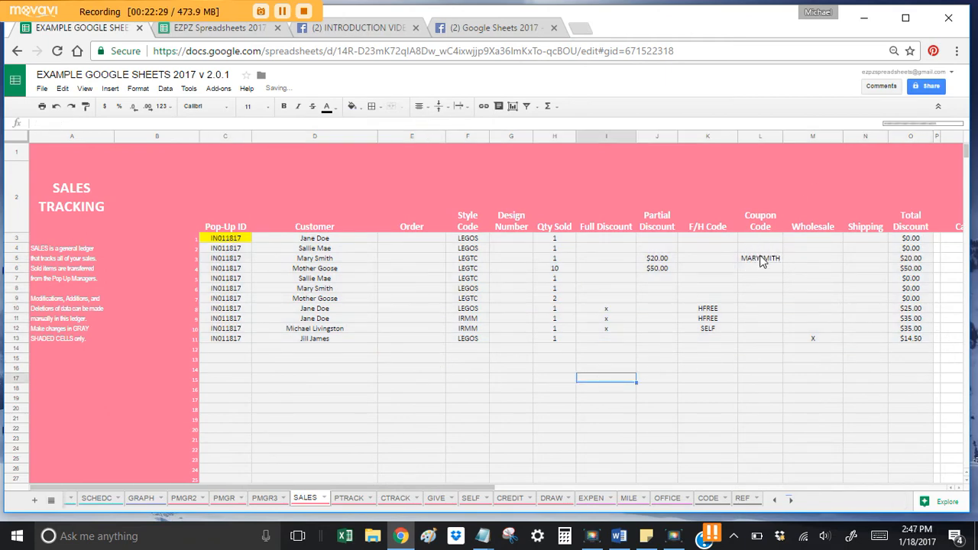
left_click(512, 500)
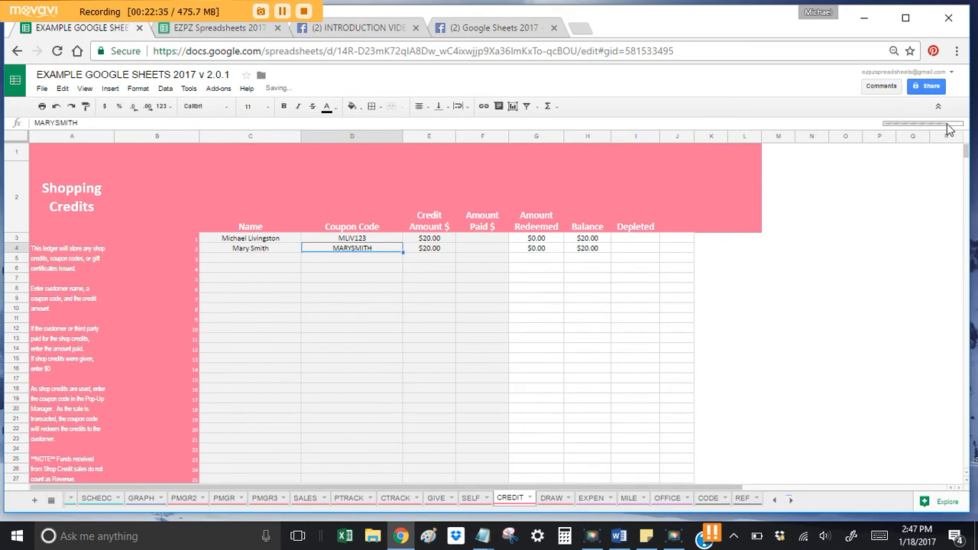
Step: Check G4 and I4 show the $20.00 credit fully redeemed and Depleted, then return to SALES
left_click(452, 268)
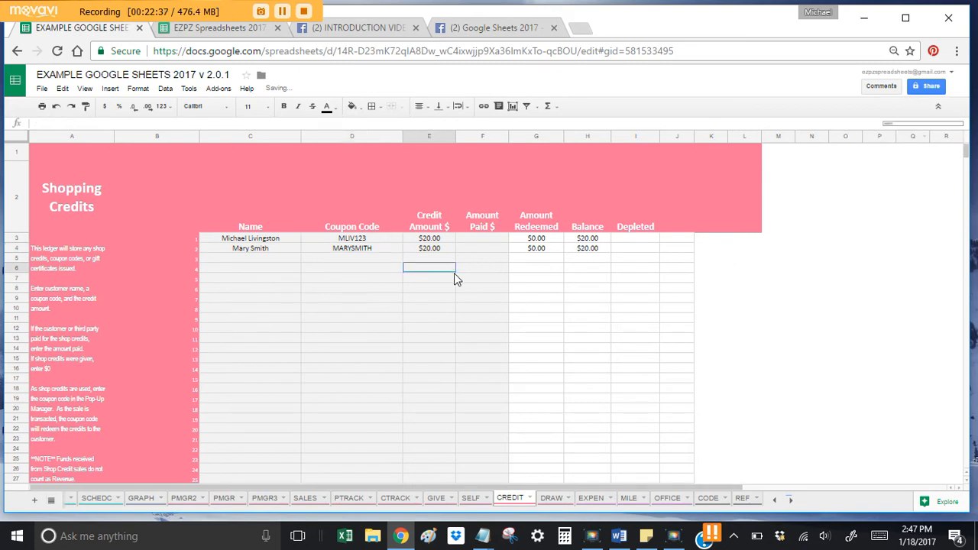
left_click(535, 248)
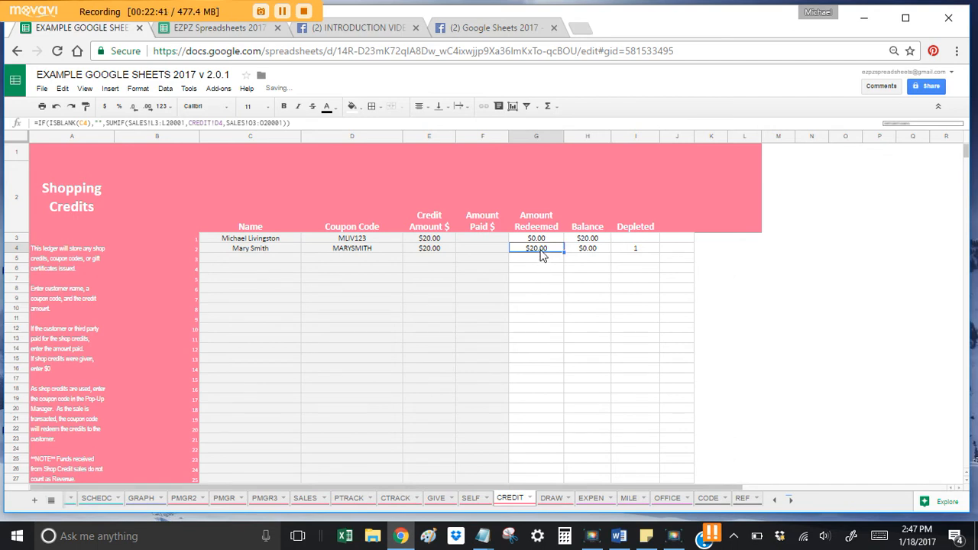
left_click(635, 249)
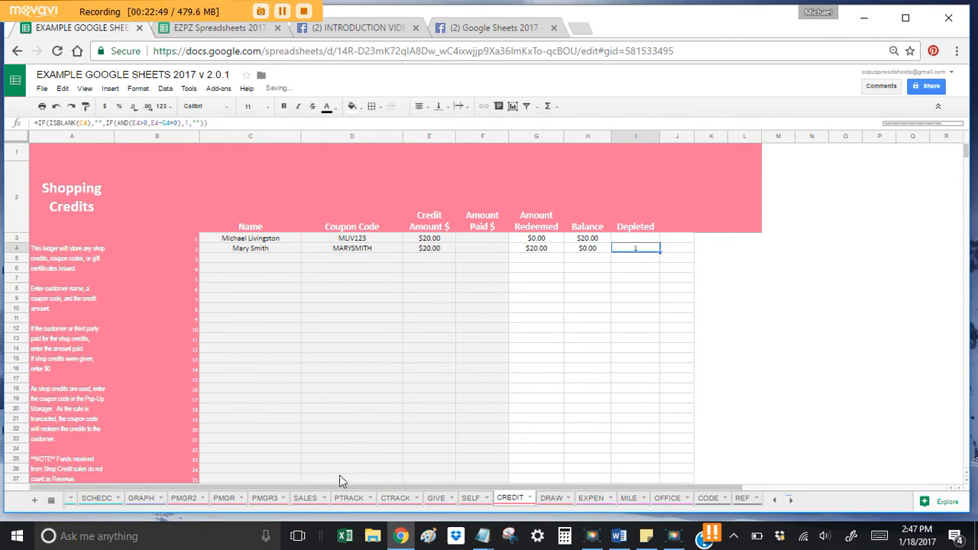
left_click(309, 502)
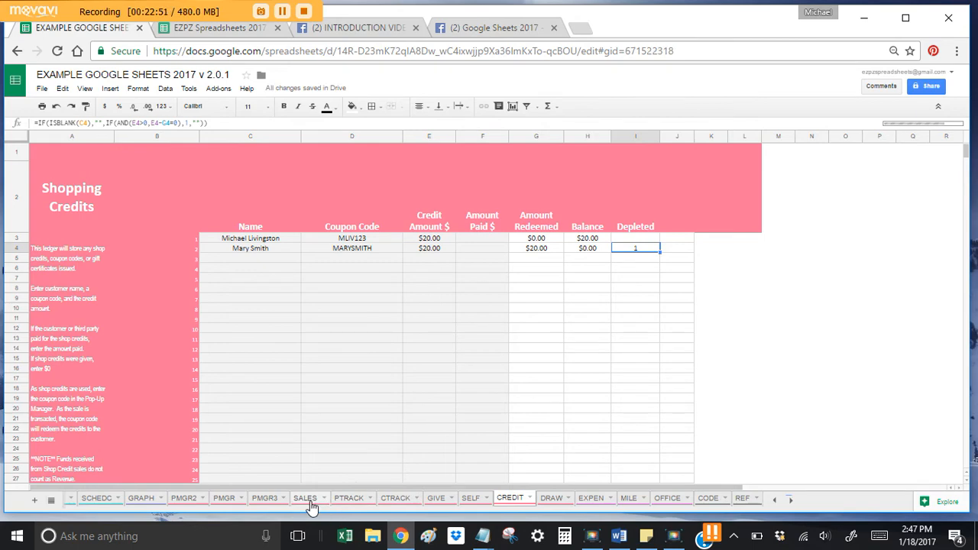
Step: On PMGR, select the dashboard totals and order status ranges, then scroll to the giveaway table (LEGOS, IRMM)
left_click(224, 498)
left_click(661, 279)
left_click_drag(488, 291, 145, 336)
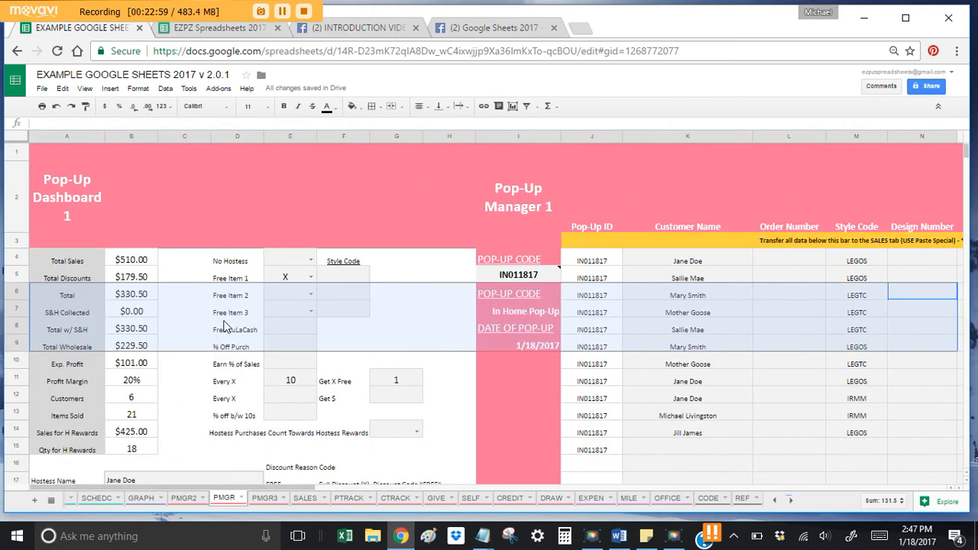
scroll(205, 348, "down", 3)
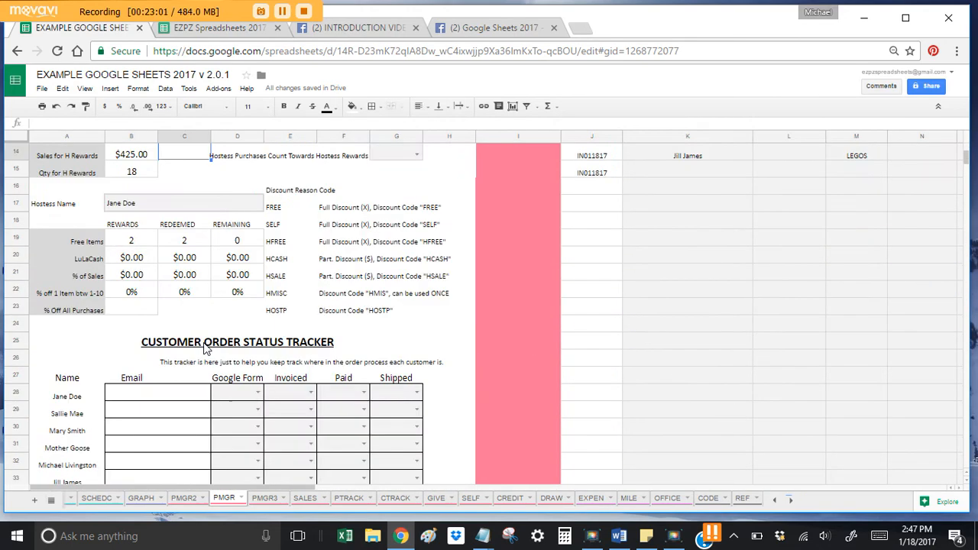
scroll(205, 349, "down", 3)
left_click_drag(96, 228, 80, 310)
left_click_drag(227, 221, 385, 310)
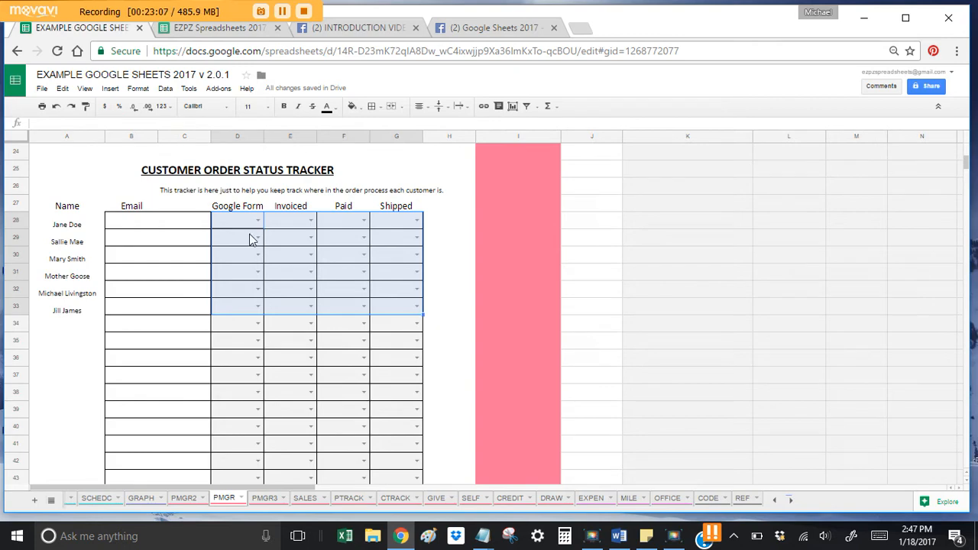
scroll(258, 234, "down", 12)
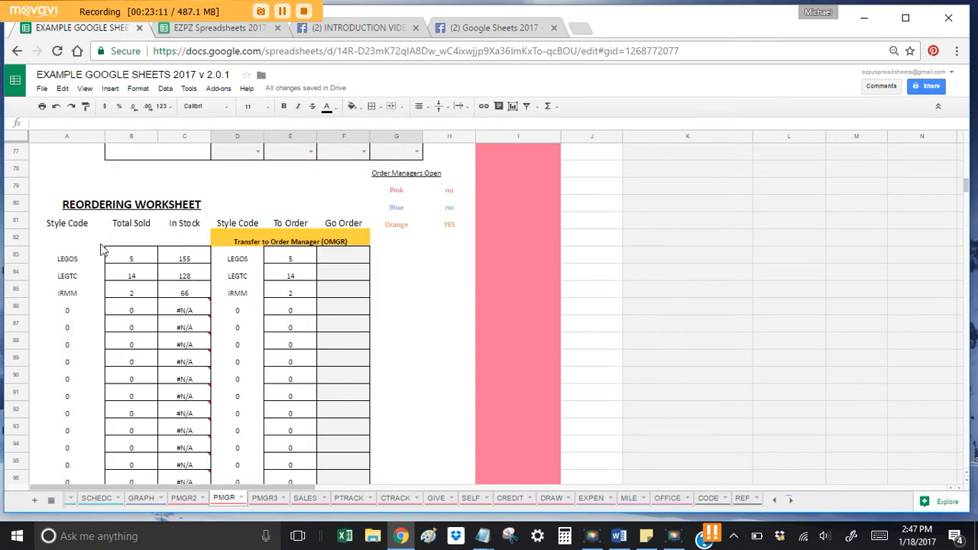
scroll(196, 256, "down", 2)
scroll(195, 258, "down", 10)
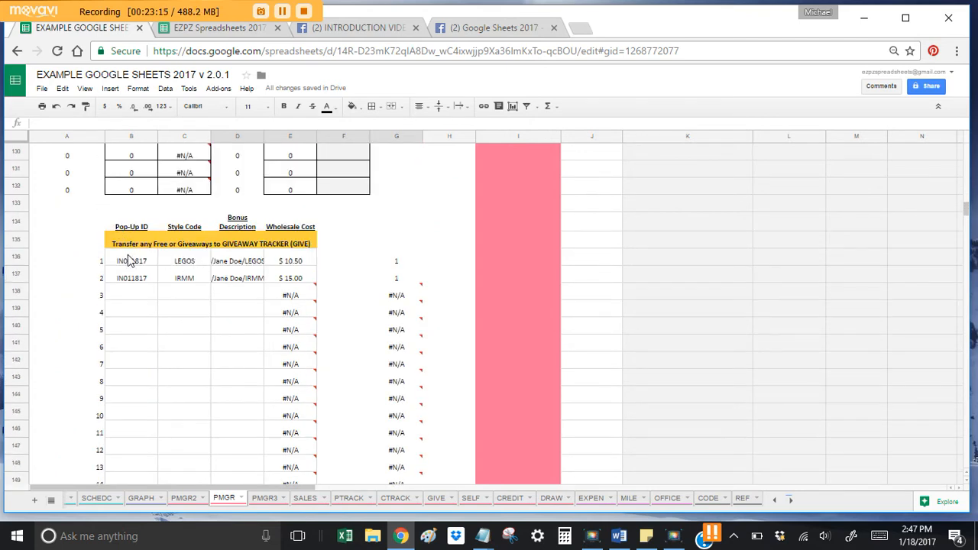
Step: Paste the LEGOS and IRMM giveaway rows as values into GIVE starting at C3
left_click_drag(283, 277, 141, 268)
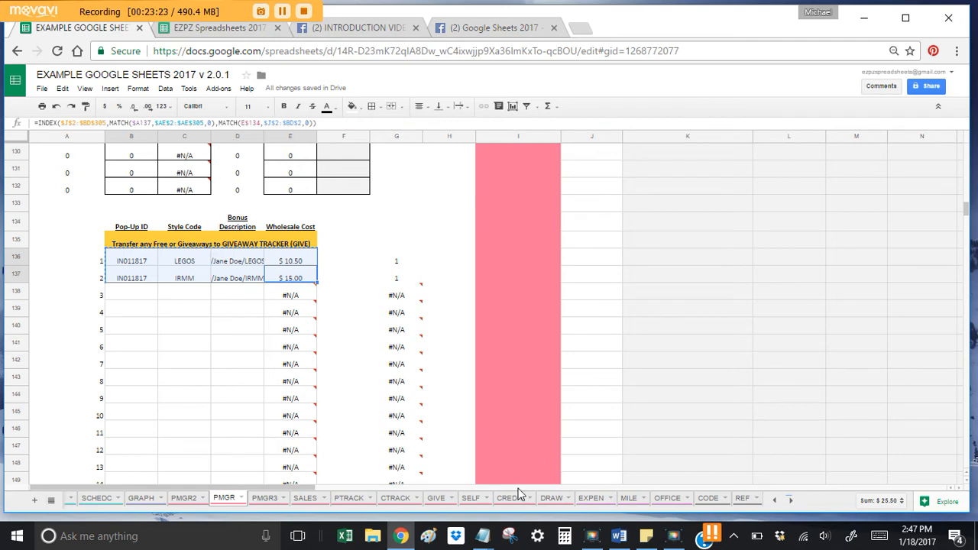
left_click(435, 497)
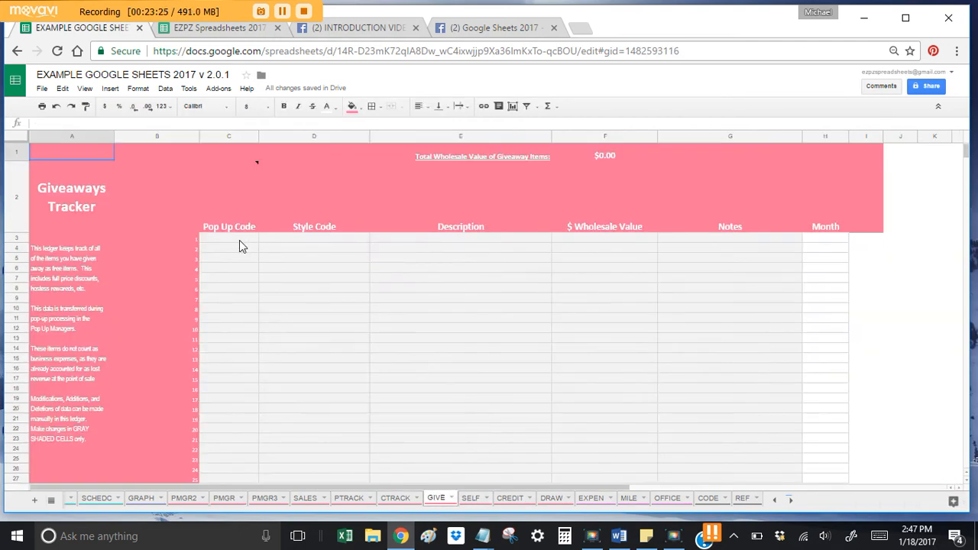
left_click(237, 240)
right_click(235, 239)
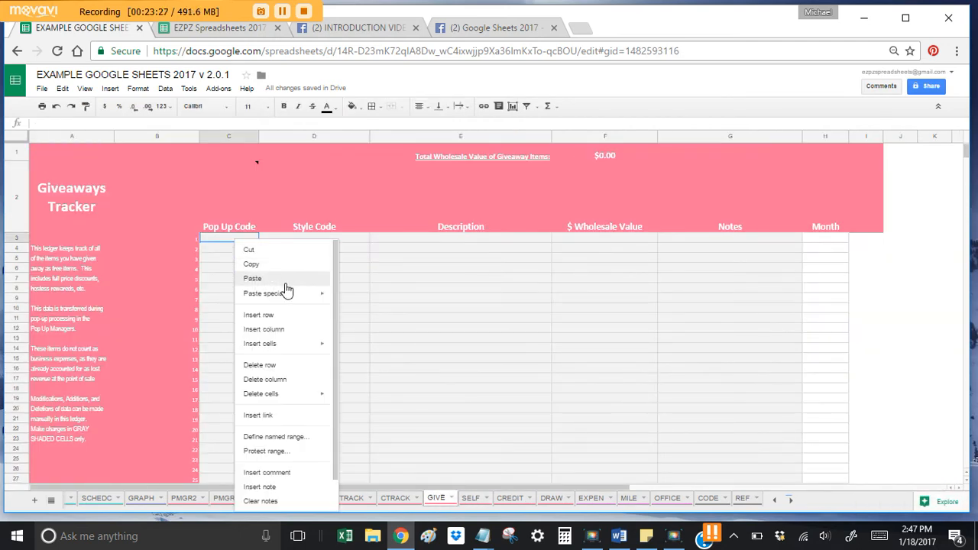
mouse_move(297, 292)
left_click(382, 306)
left_click(364, 309)
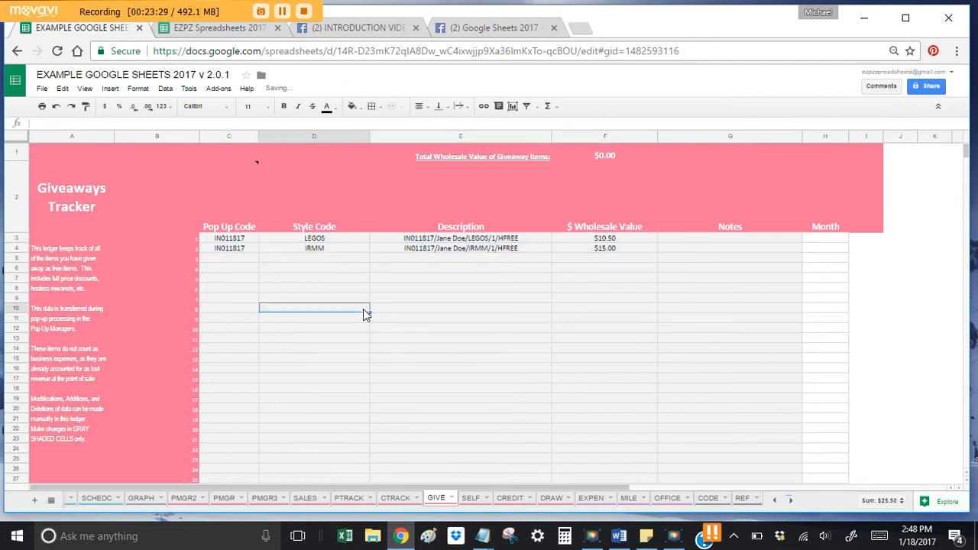
Step: Add the note 'NOTES HERE' to the IRMM giveaway's Notes cell G4
left_click(680, 250)
type("NT")
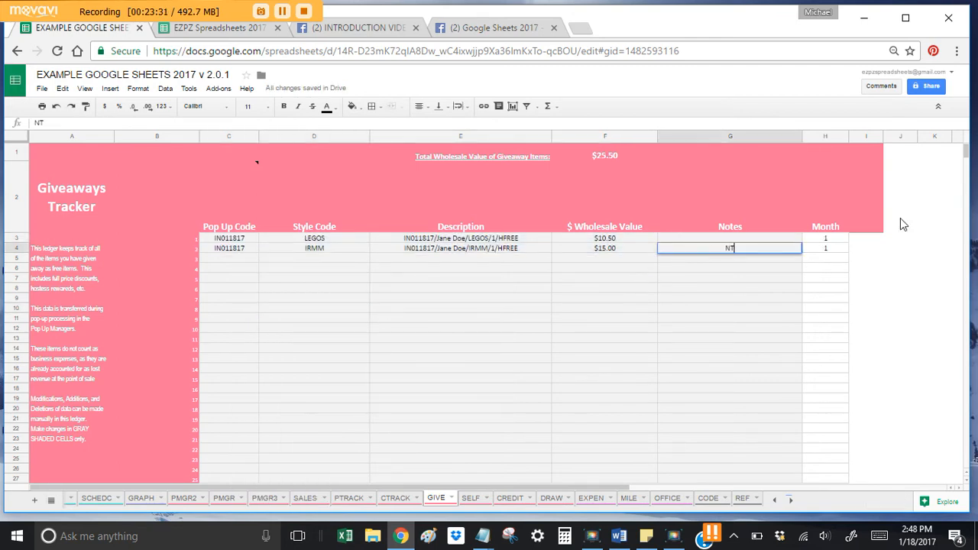
type("TES HERE")
key("Return")
key("Left")
key("Left")
key("Left")
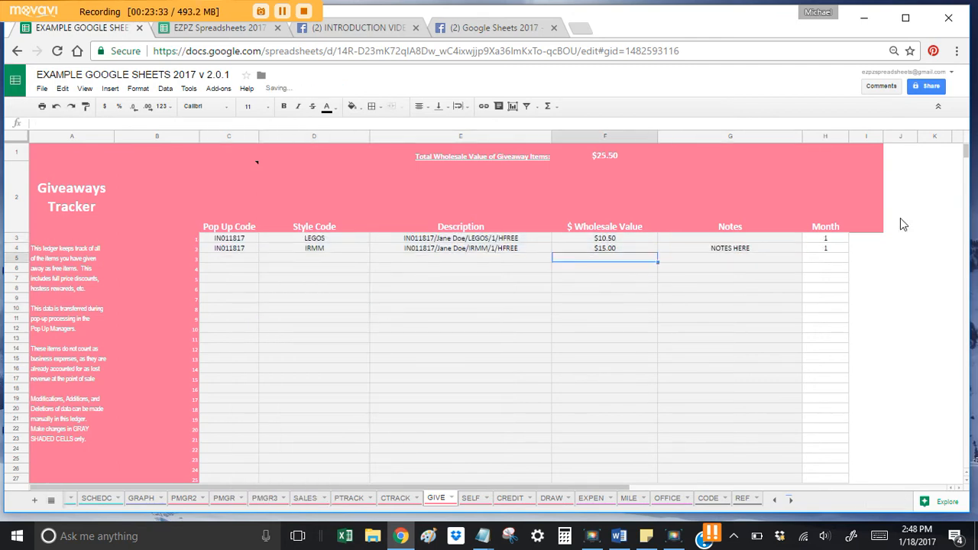
key("Left")
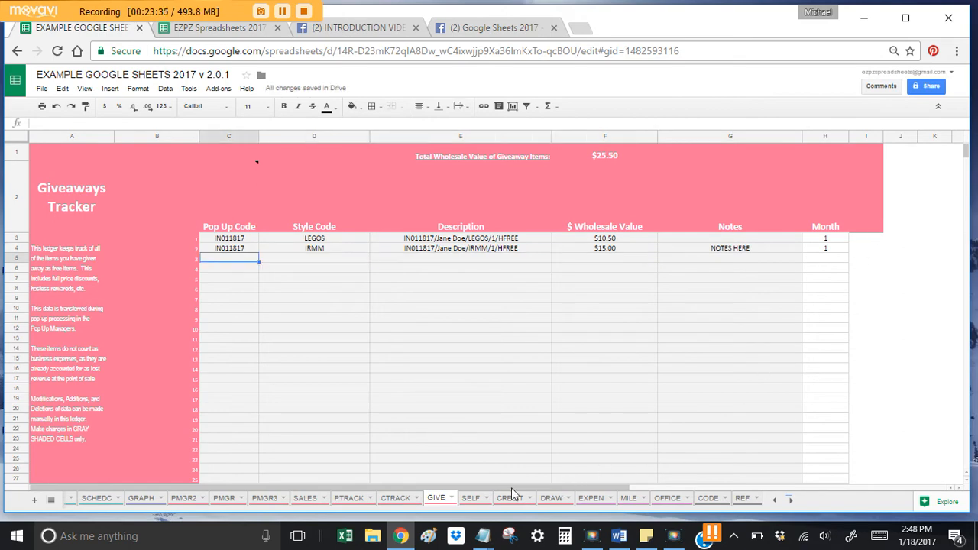
Step: Paste the IRMM personal-use row from PMGR as values into SELF cell C3
left_click(221, 498)
scroll(208, 324, "down", 10)
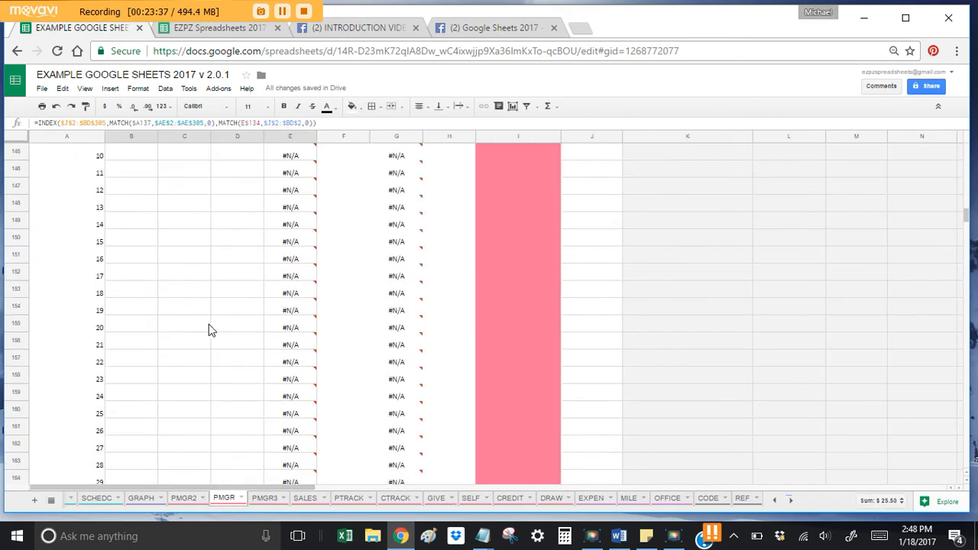
scroll(208, 324, "down", 10)
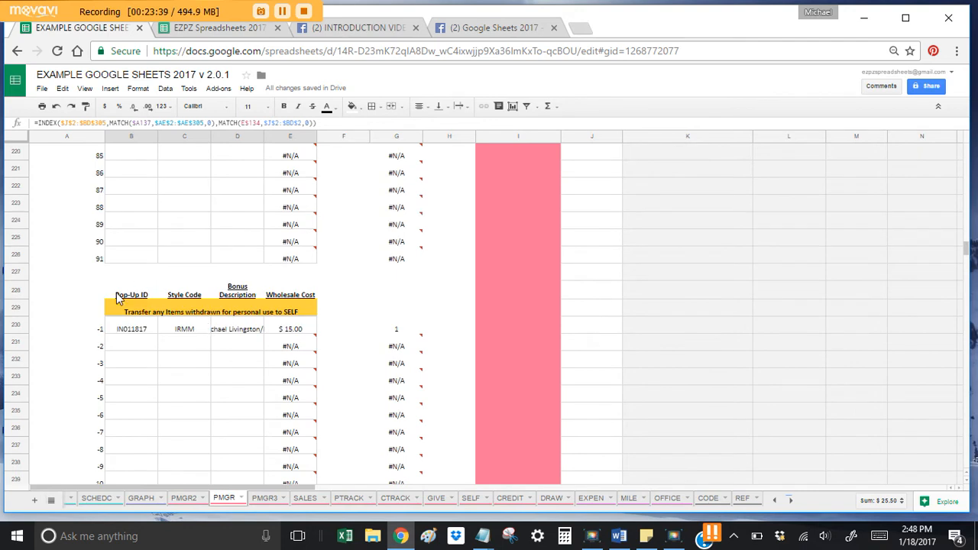
left_click_drag(141, 334, 295, 336)
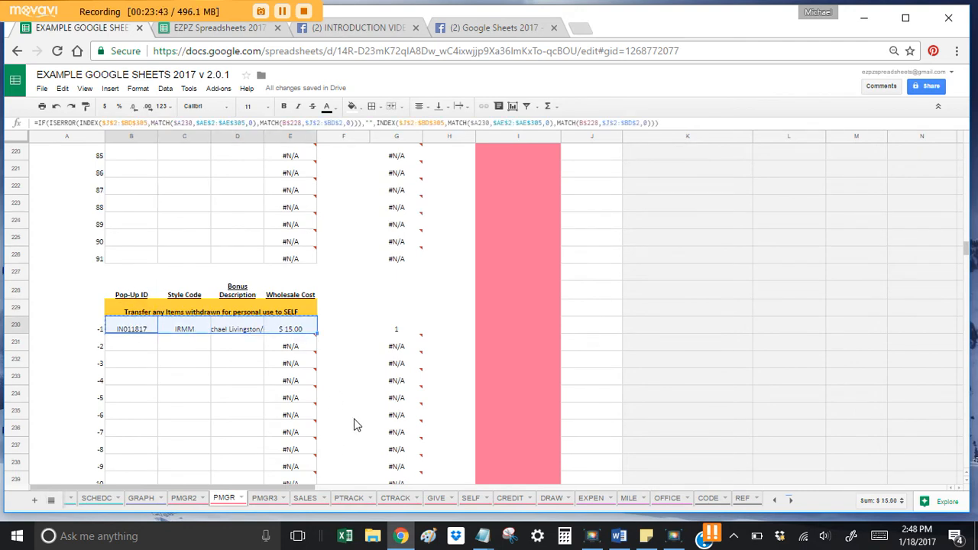
left_click(469, 496)
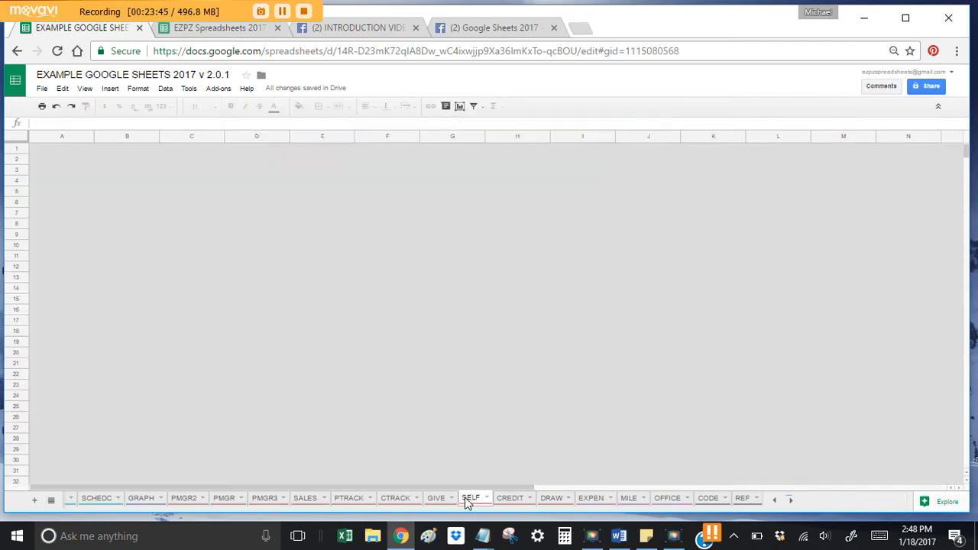
left_click(231, 239)
right_click(230, 239)
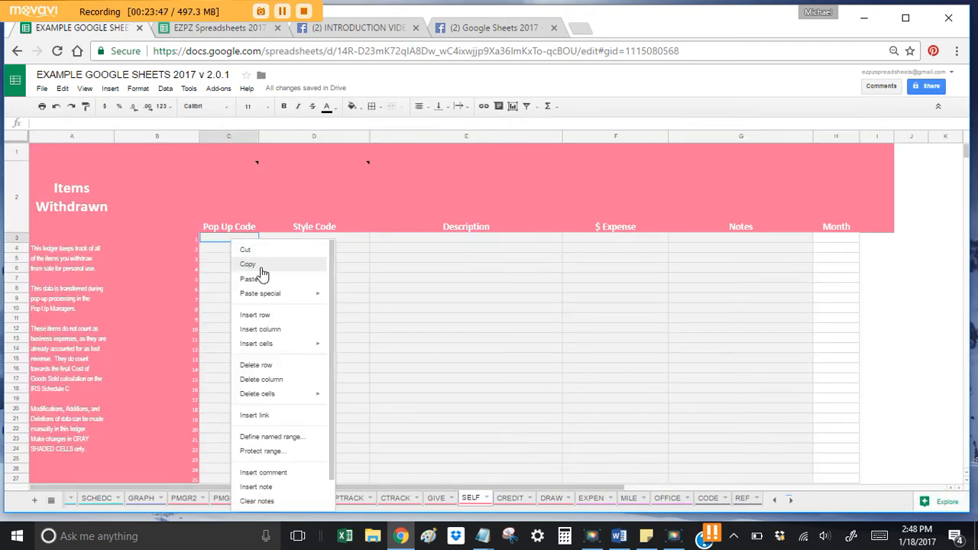
mouse_move(290, 301)
left_click(391, 296)
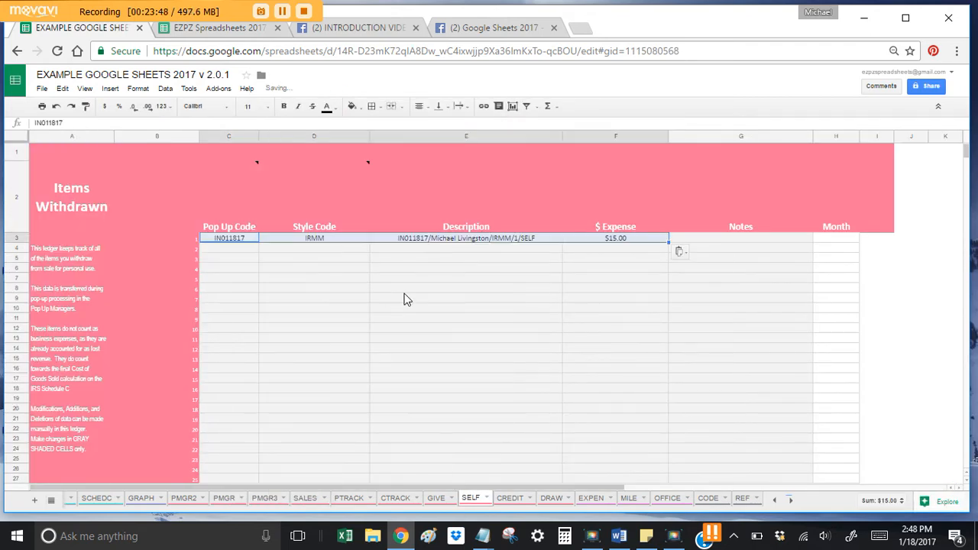
Step: Enter 'NOTES' in the withdrawn IRMM item's Notes cell G3
left_click(724, 238)
type("NOTES")
key("Return")
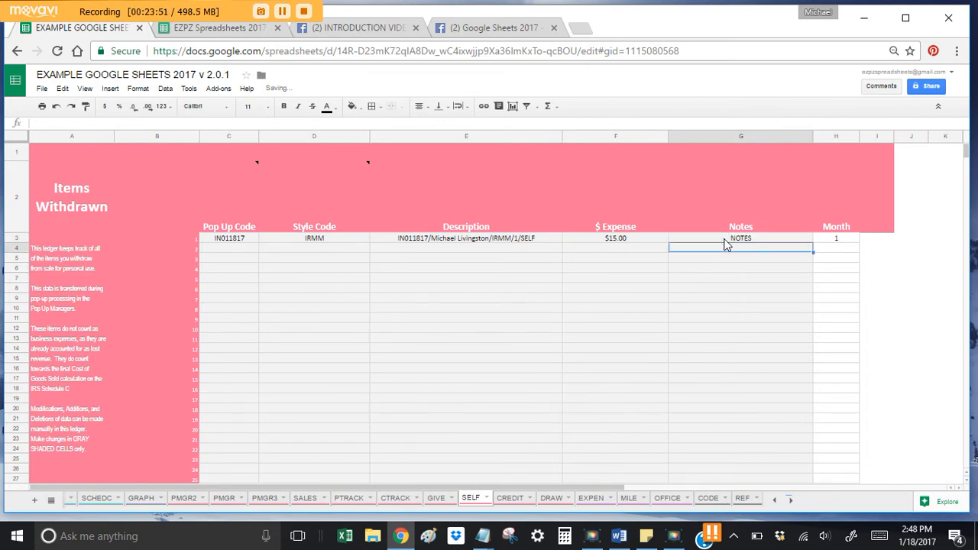
left_click(615, 287)
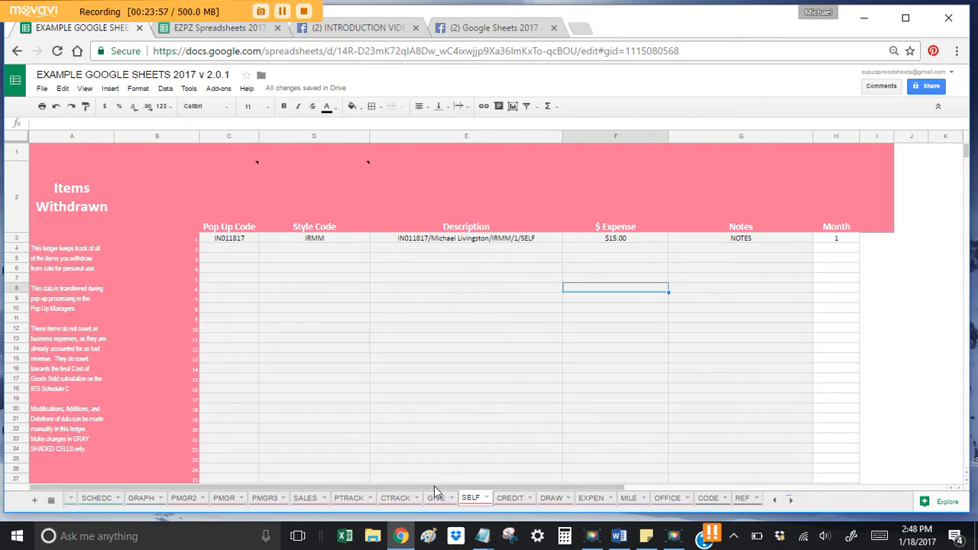
Step: Copy the 1/18/2017 In Home Pop-Up summary row on PMGR
left_click(227, 498)
scroll(239, 334, "down", 18)
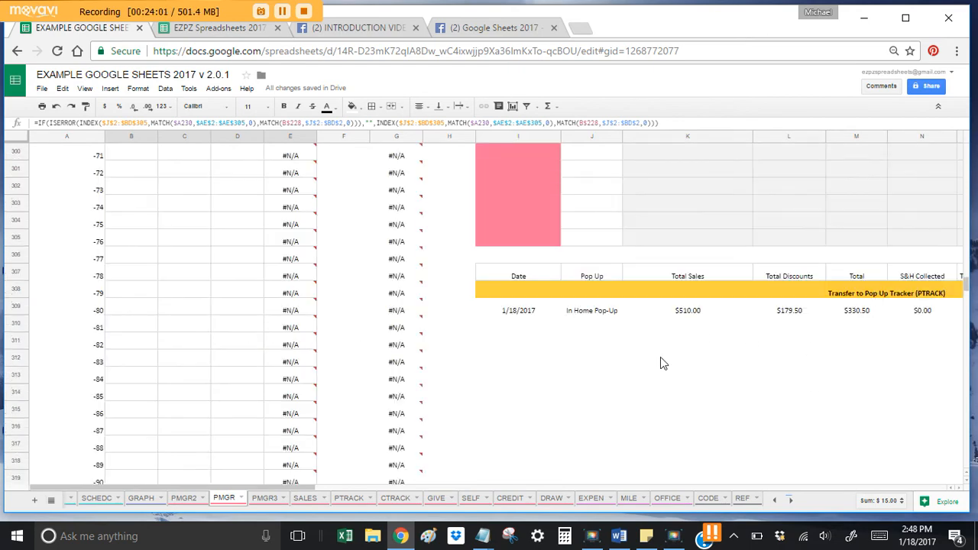
scroll(660, 359, "up", 2)
left_click(520, 396)
scroll(519, 396, "right", 2)
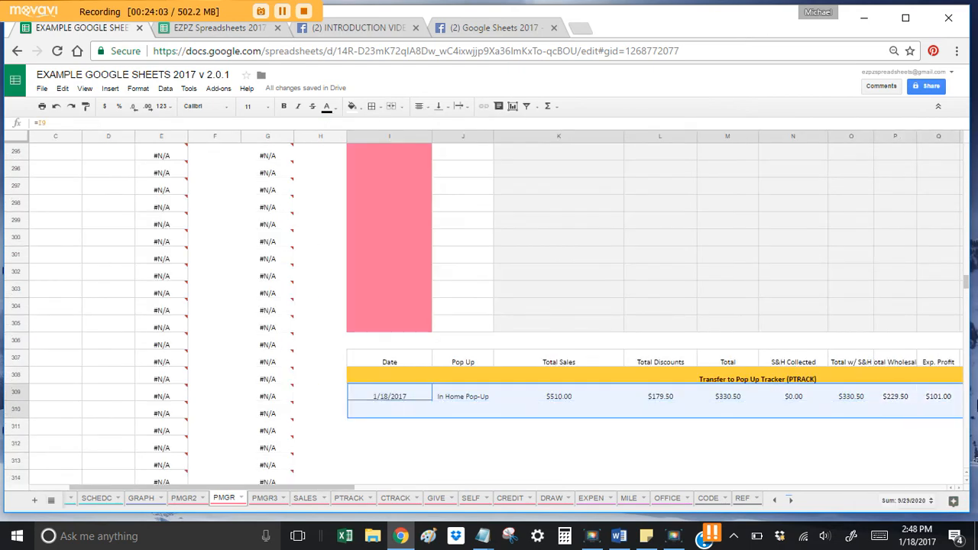
scroll(851, 399, "right", 4)
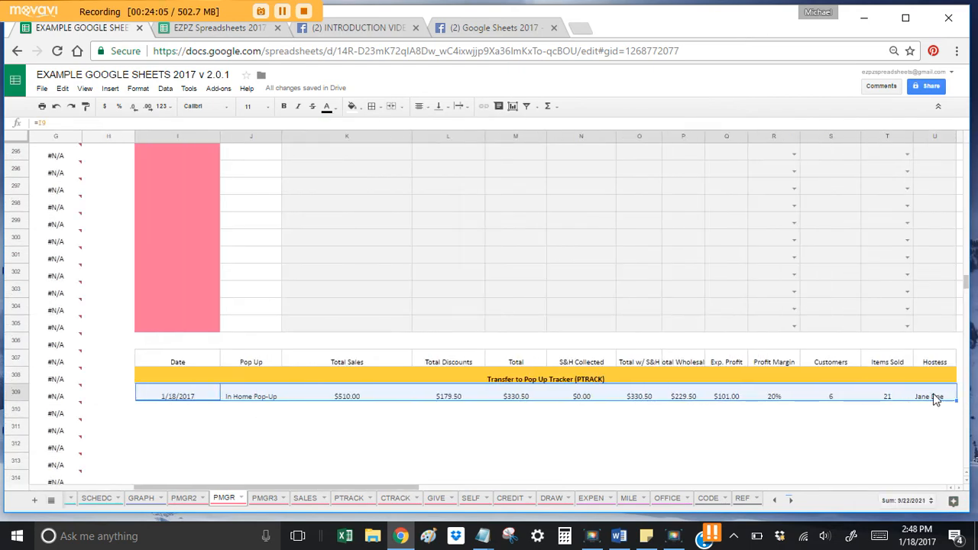
key("ctrl+c")
Step: Paste the summary row as values only into PTRACK cell C3
left_click(351, 498)
left_click(236, 238)
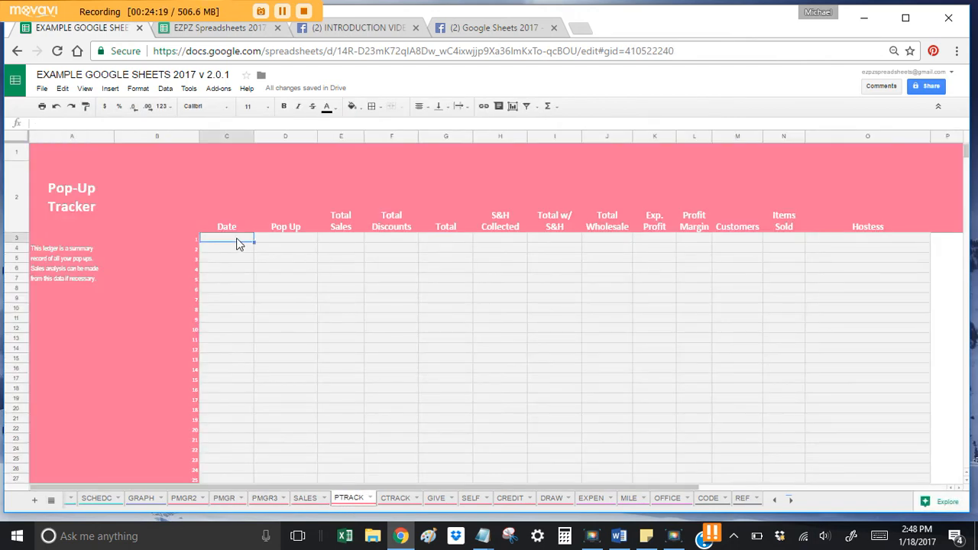
right_click(236, 237)
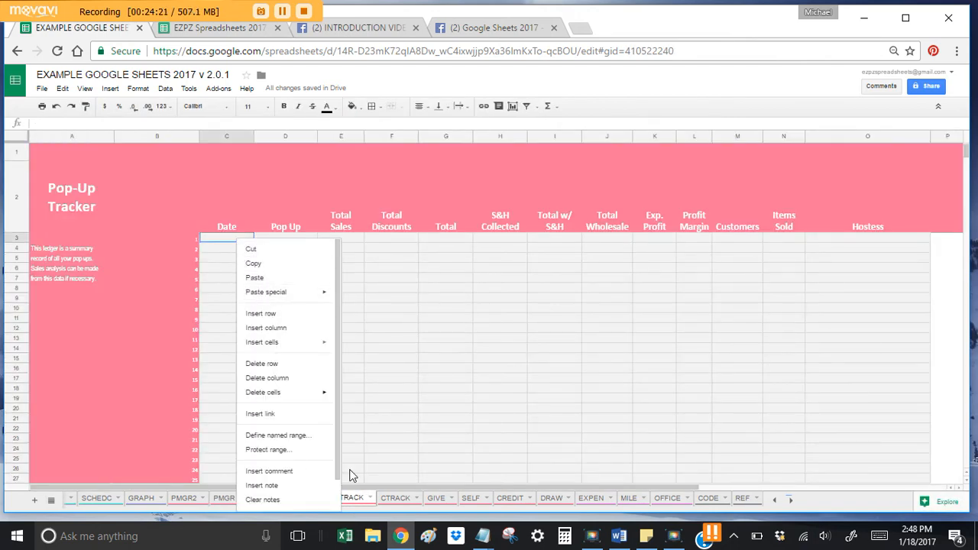
key("Escape")
right_click(238, 238)
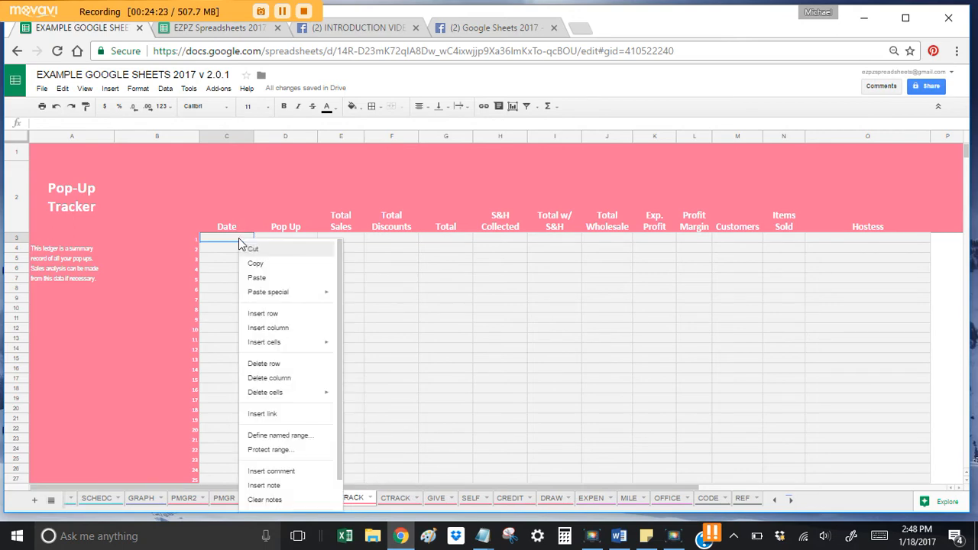
mouse_move(284, 294)
left_click(413, 299)
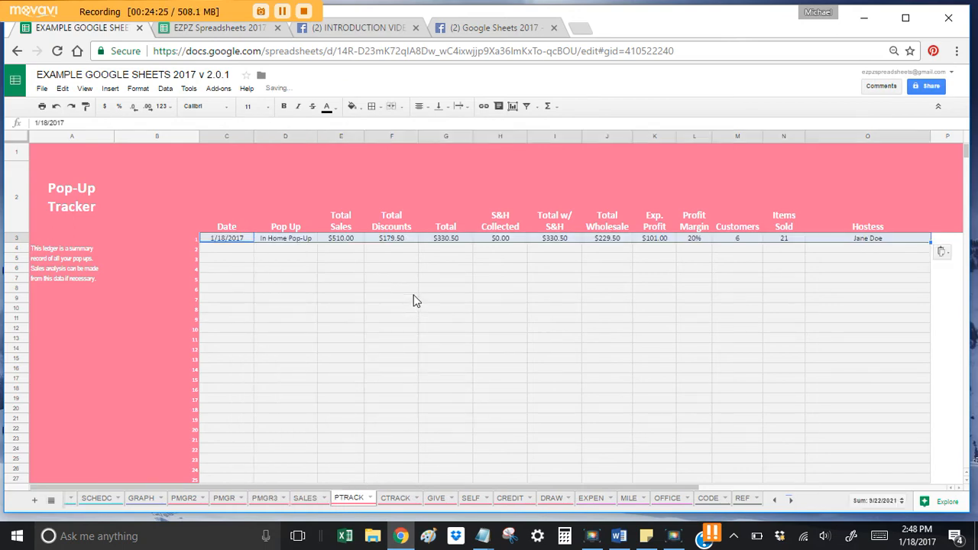
left_click(618, 269)
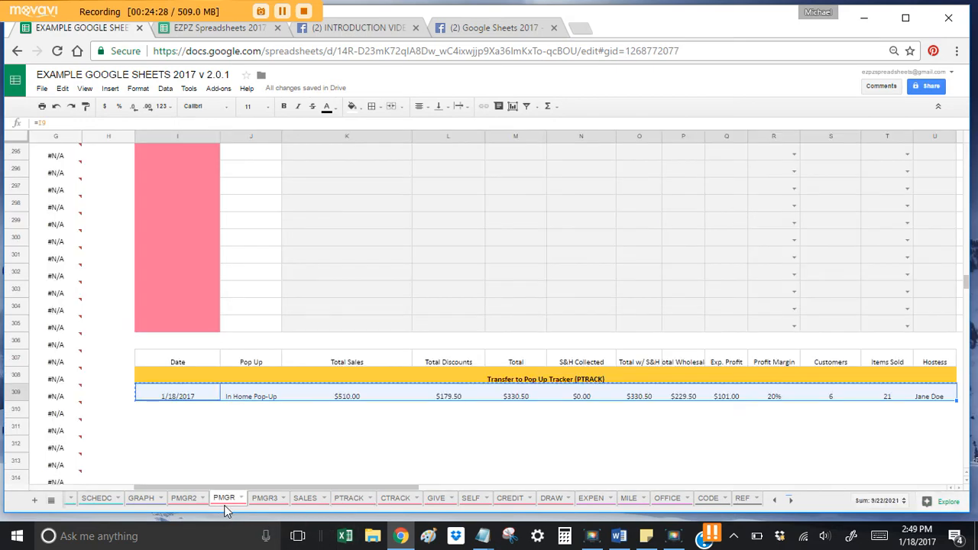
Step: On PMGR, review the customer order rows and the giveaway entries' #N/A wholesale cost formula
left_click(224, 498)
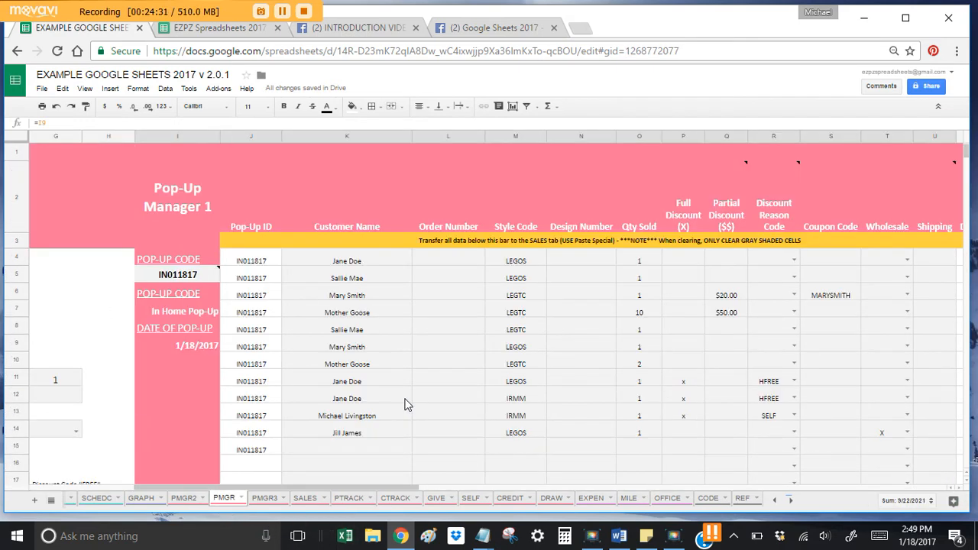
left_click_drag(269, 258, 955, 268)
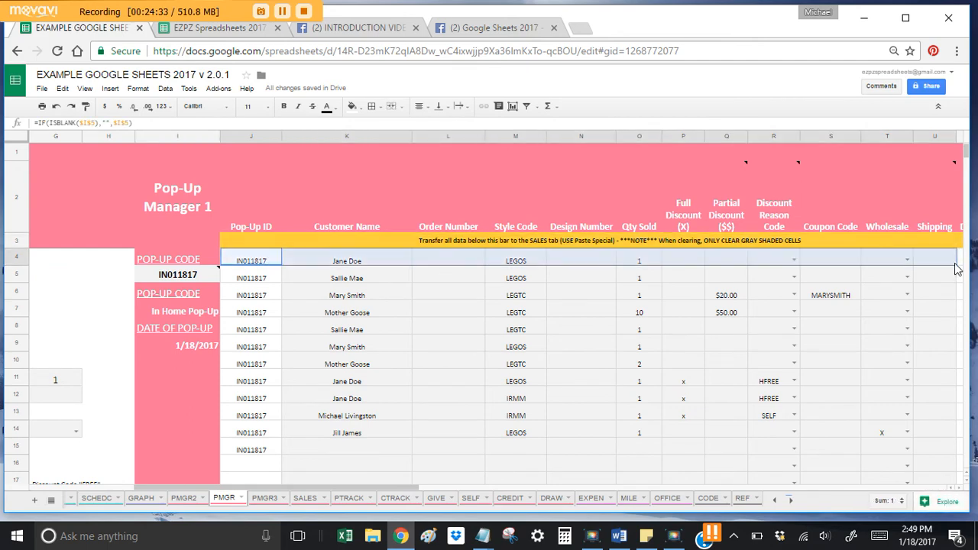
left_click(679, 347)
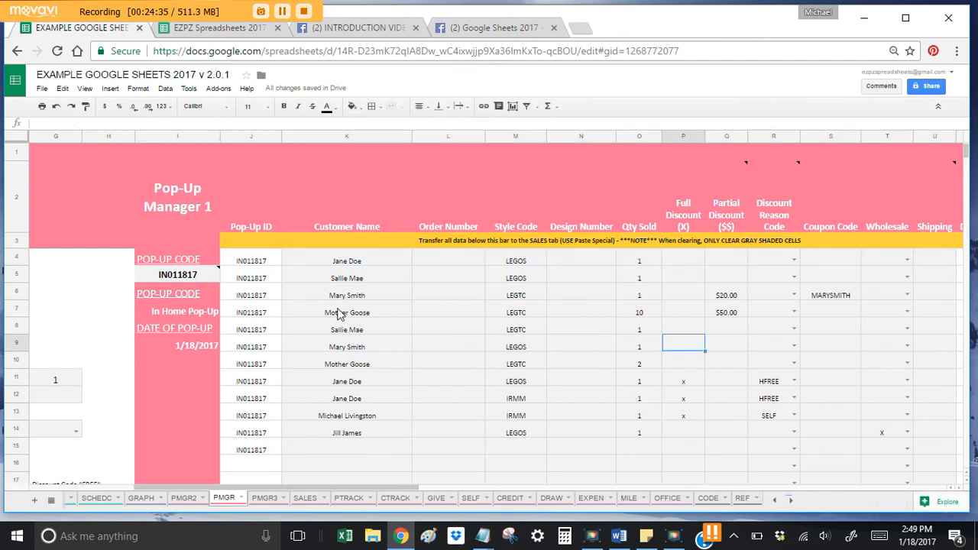
left_click_drag(336, 312, 3, 315)
scroll(127, 313, "down", 15)
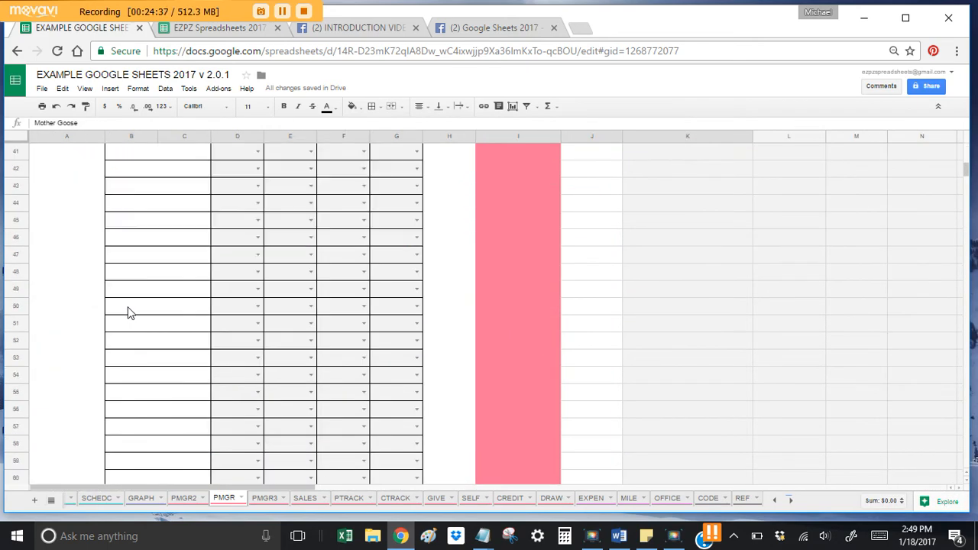
scroll(128, 312, "down", 2)
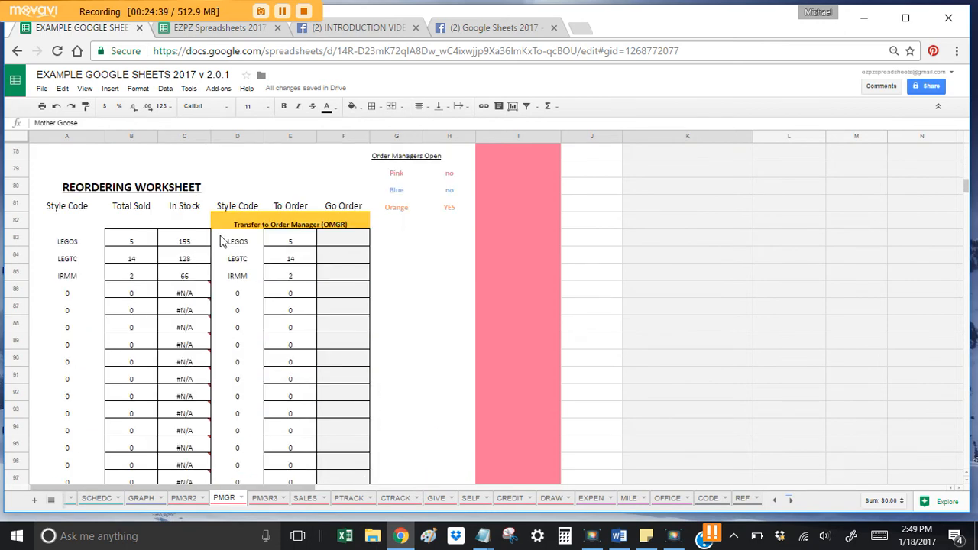
scroll(301, 277, "down", 12)
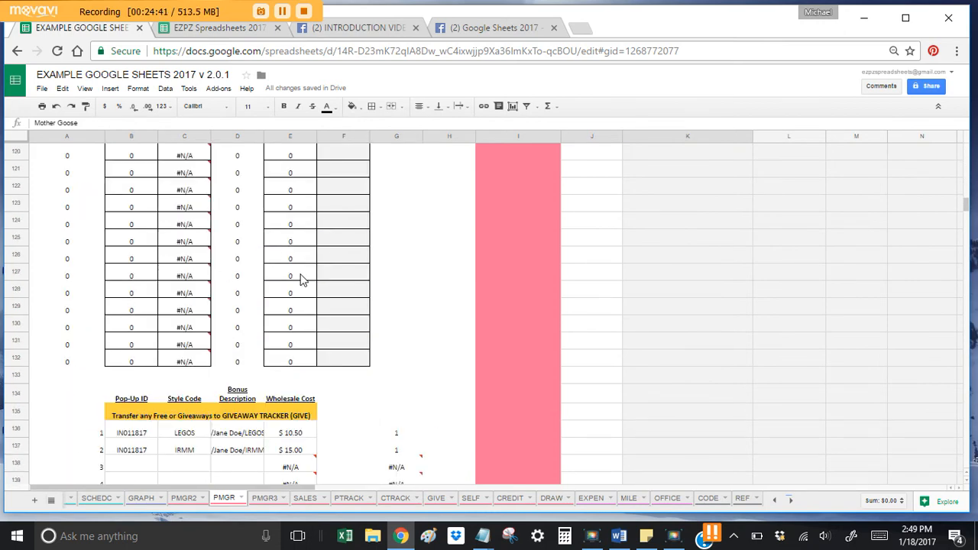
left_click_drag(143, 243, 307, 267)
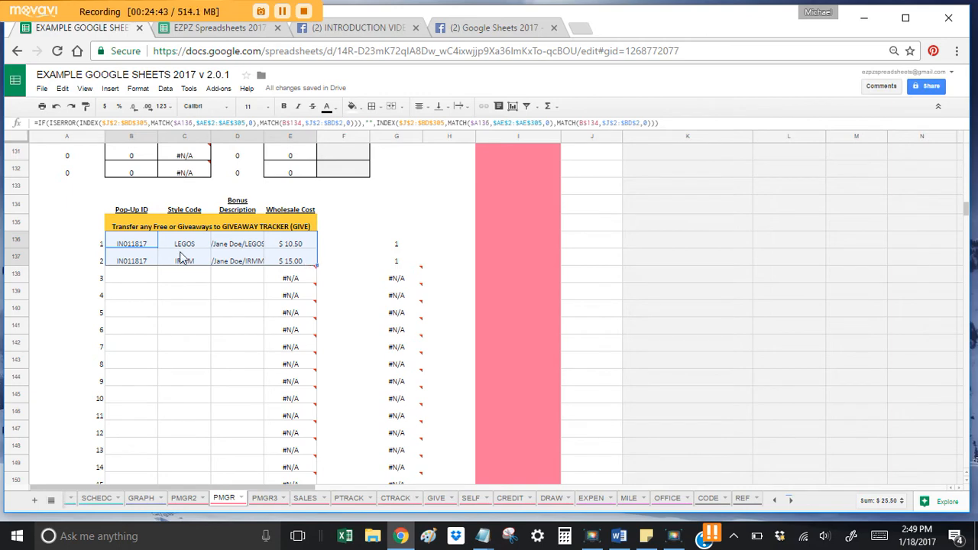
mouse_move(295, 287)
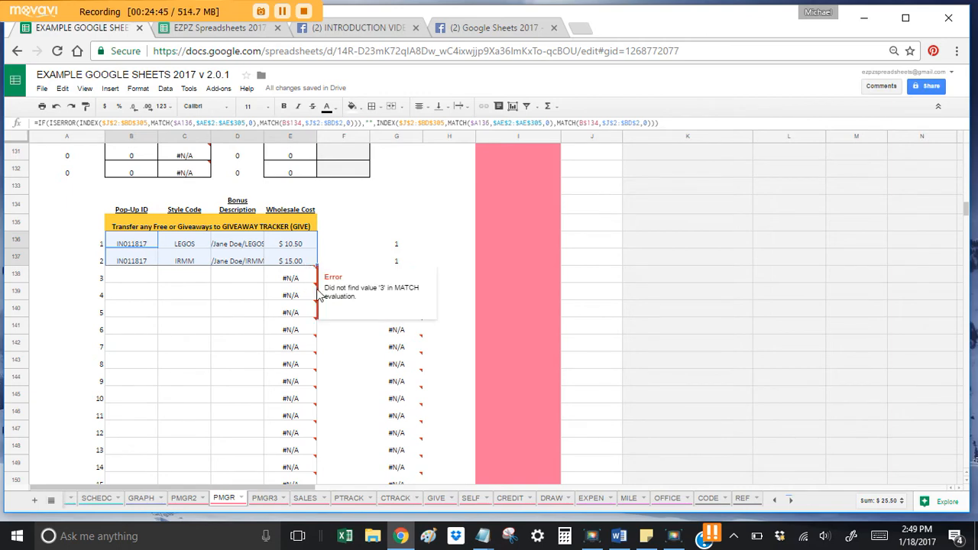
left_click(277, 300)
Step: Review the row 230 personal-use entry and the I309 tracker date formula, then scroll to the Reordering Worksheet
scroll(277, 306, "down", 20)
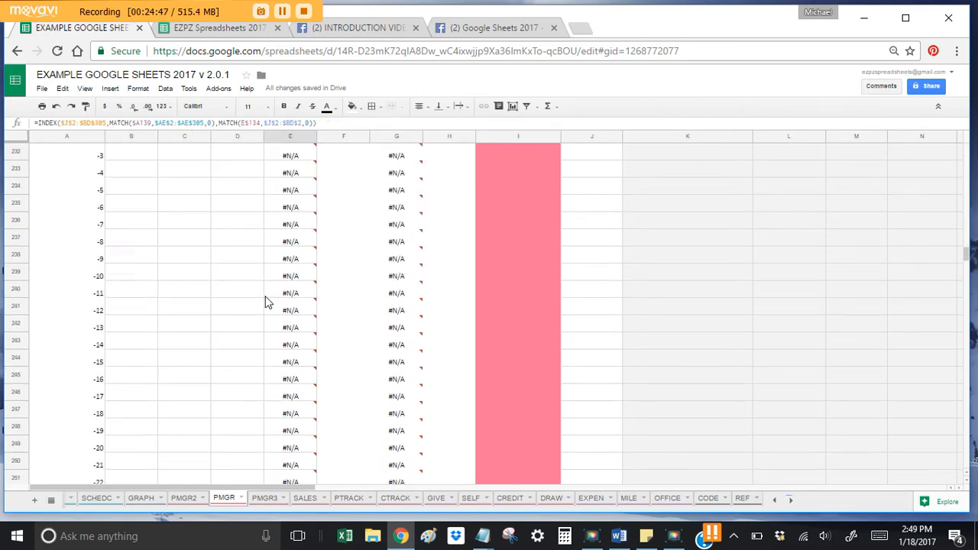
left_click_drag(122, 312, 297, 311)
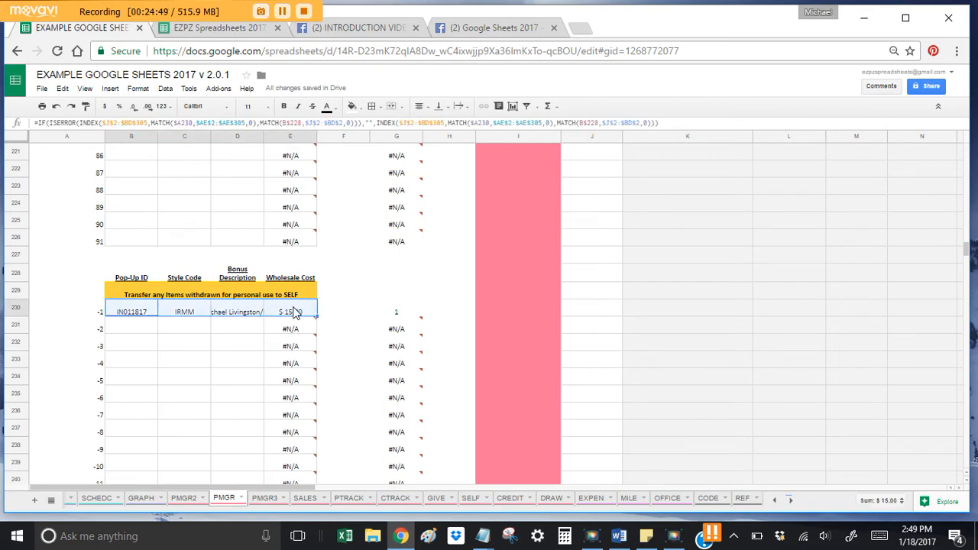
scroll(235, 298, "down", 20)
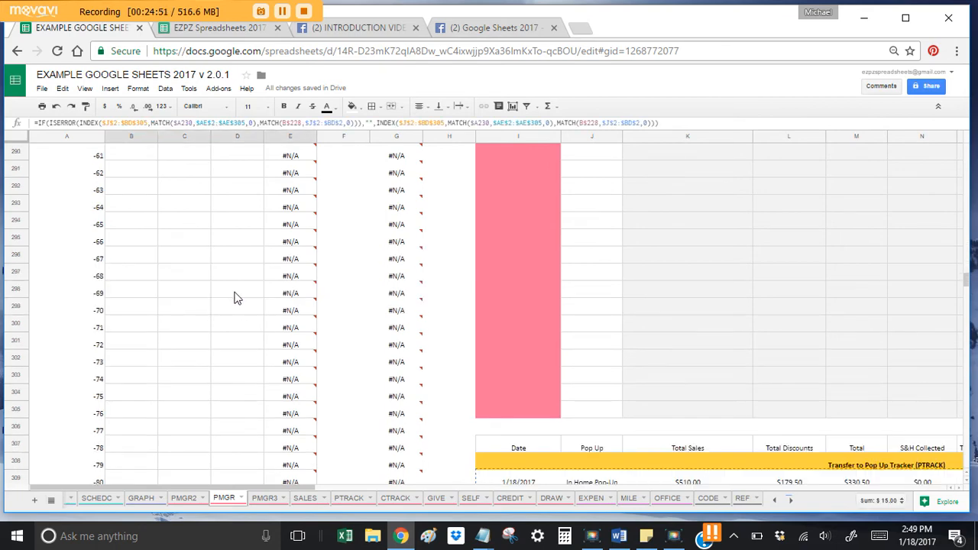
scroll(458, 313, "up", 2)
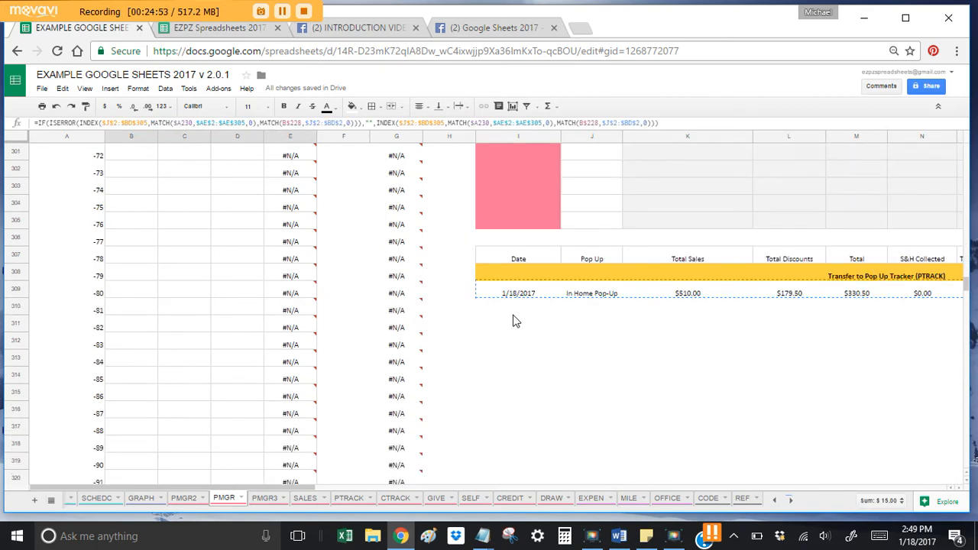
left_click(526, 310)
left_click(514, 291)
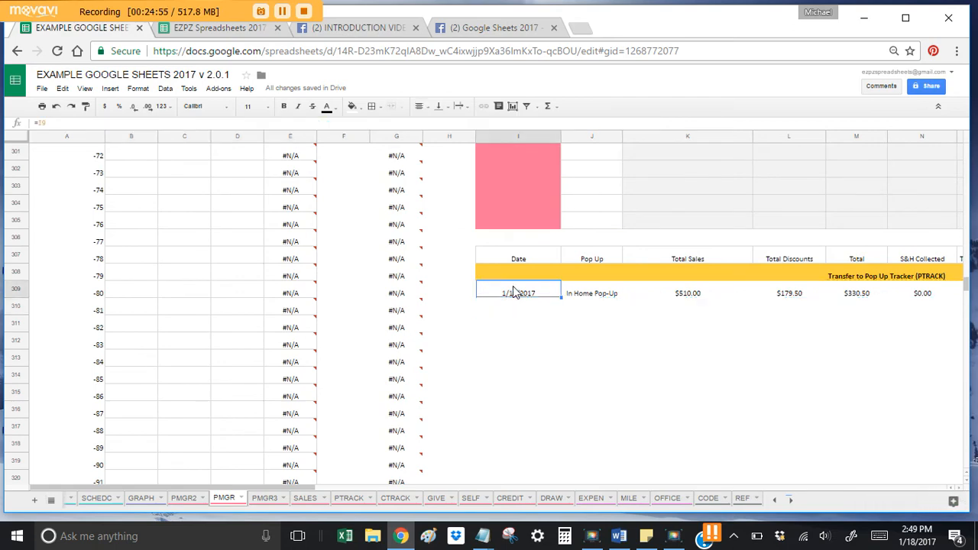
scroll(569, 365, "up", 20)
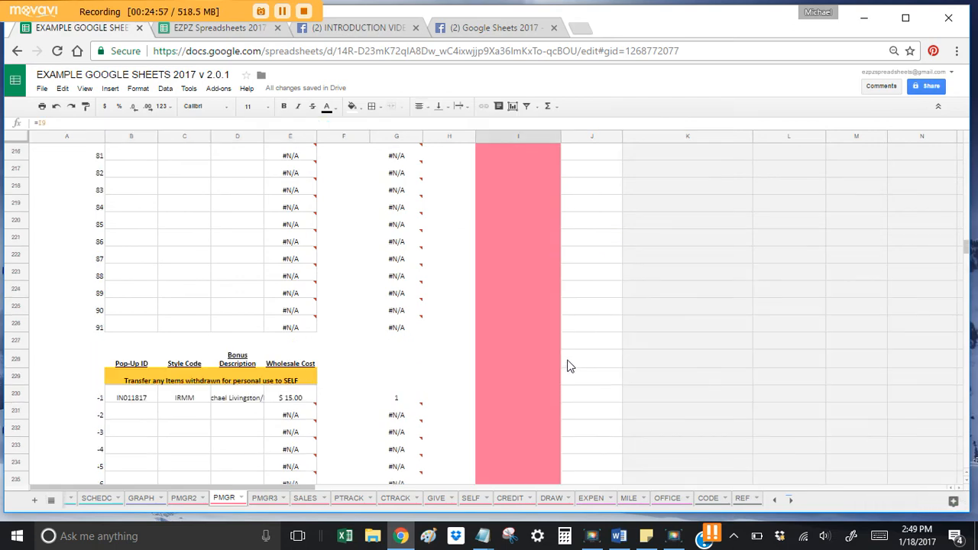
scroll(568, 365, "up", 8)
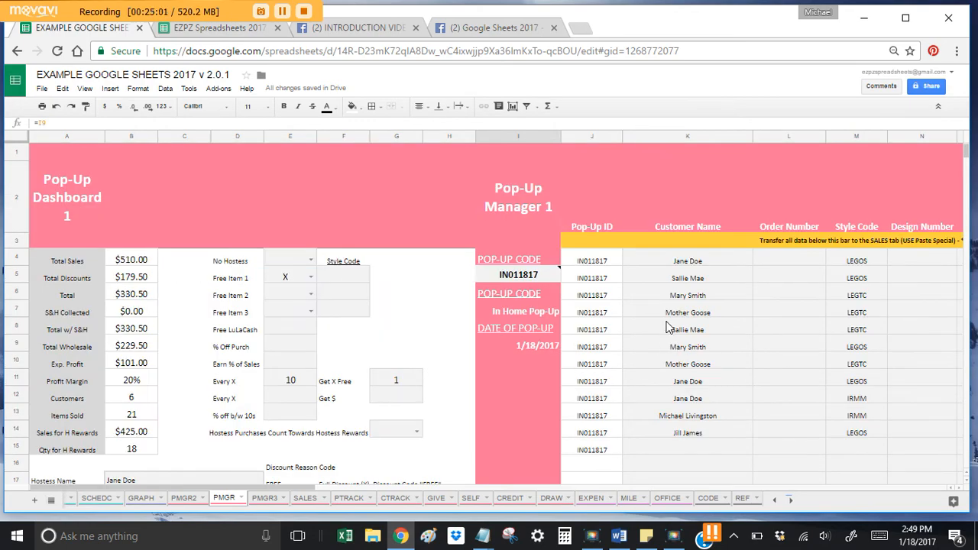
scroll(666, 327, "down", 5)
scroll(666, 327, "up", 5)
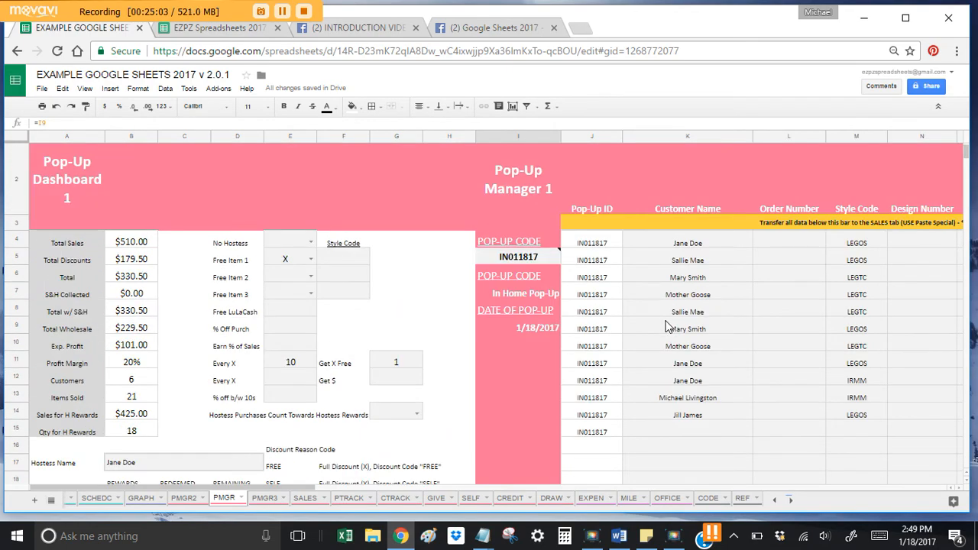
scroll(664, 325, "down", 15)
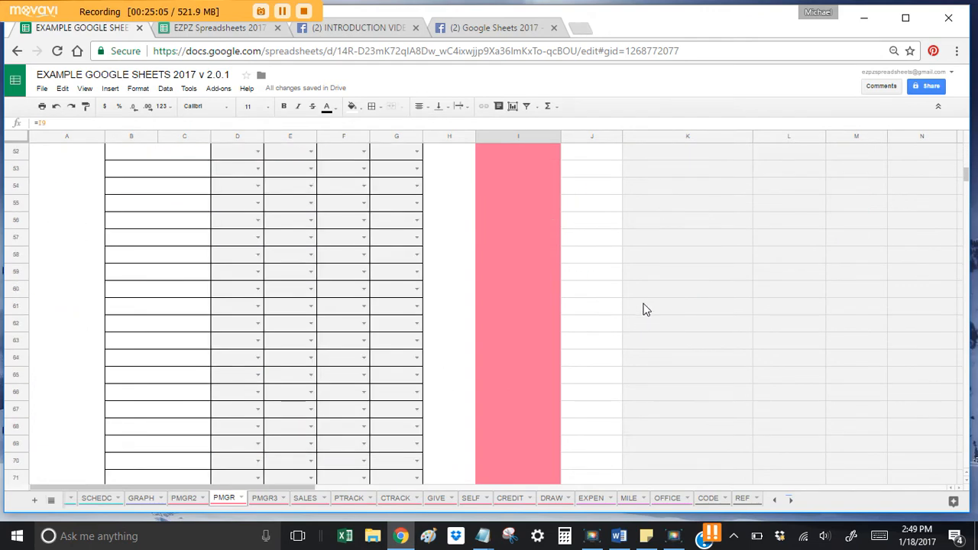
scroll(643, 310, "down", 3)
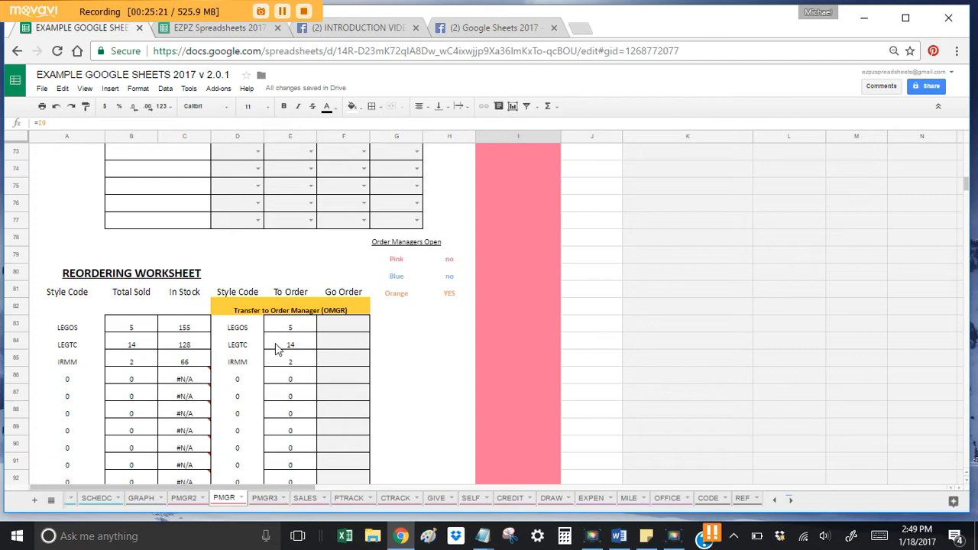
Step: Enter Go Order 5, 14 and 2 for LEGOS, LEGTC and IRMM in F83:F85, then copy D83:F85
left_click(74, 328)
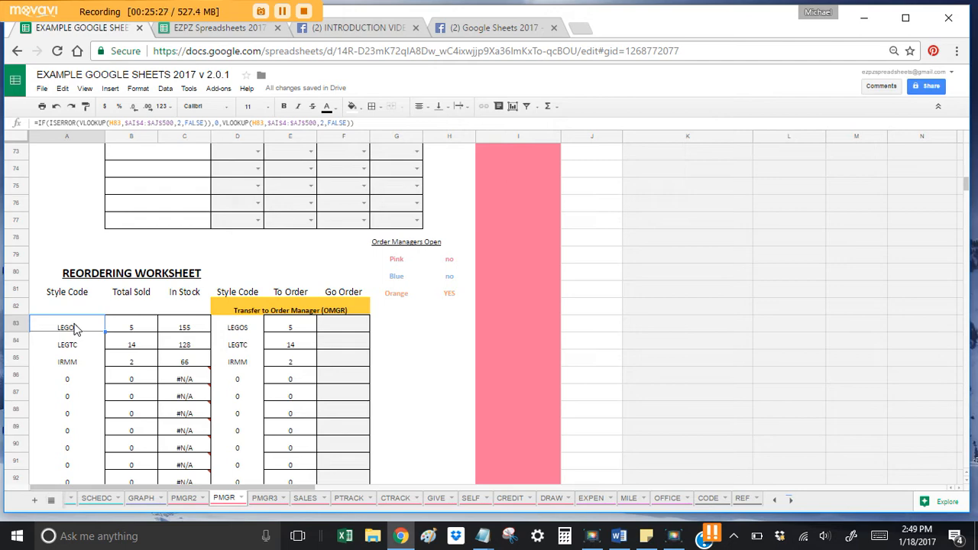
left_click(291, 330)
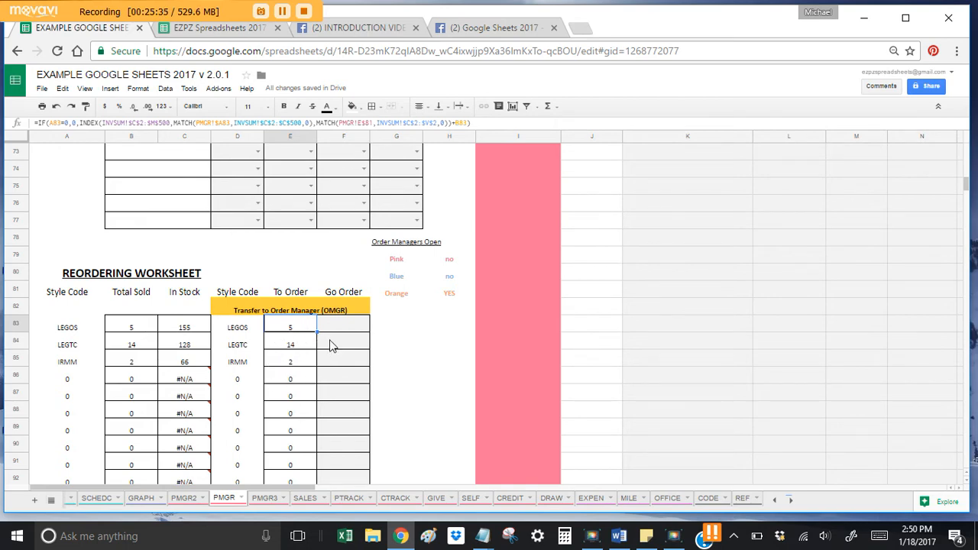
left_click(355, 333)
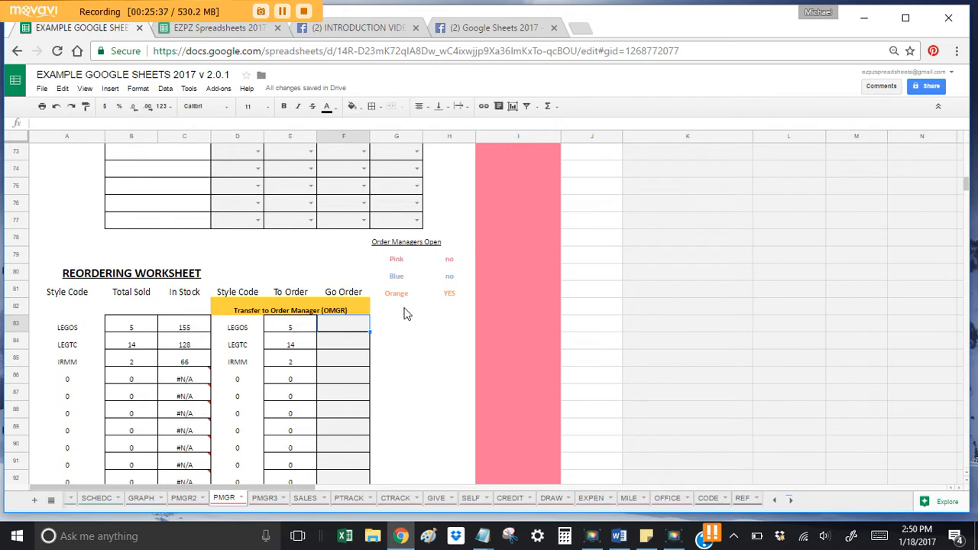
type("5")
key("Return")
type("14")
key("Return")
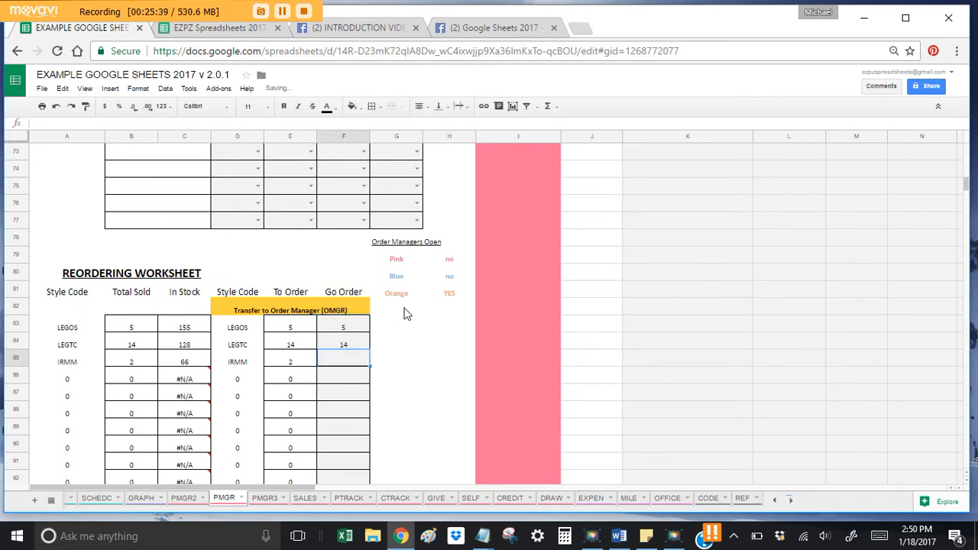
type("2")
key("Return")
left_click_drag(235, 327, 300, 366)
key("ctrl+c")
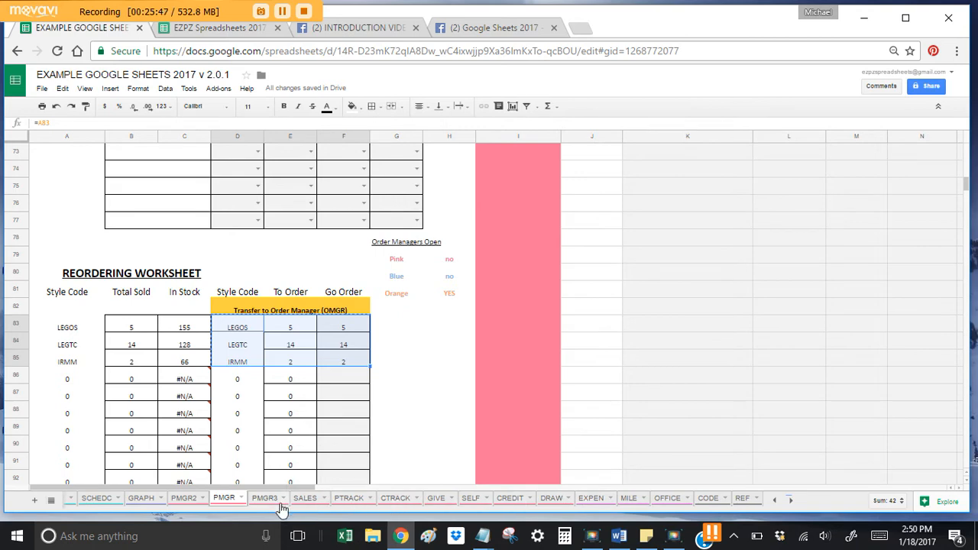
Step: Paste LEGOS 5, LEGTC 14 and IRMM 2 as values into OMGR3 at C10, totalling $218.03
left_click(774, 501)
left_click(774, 501)
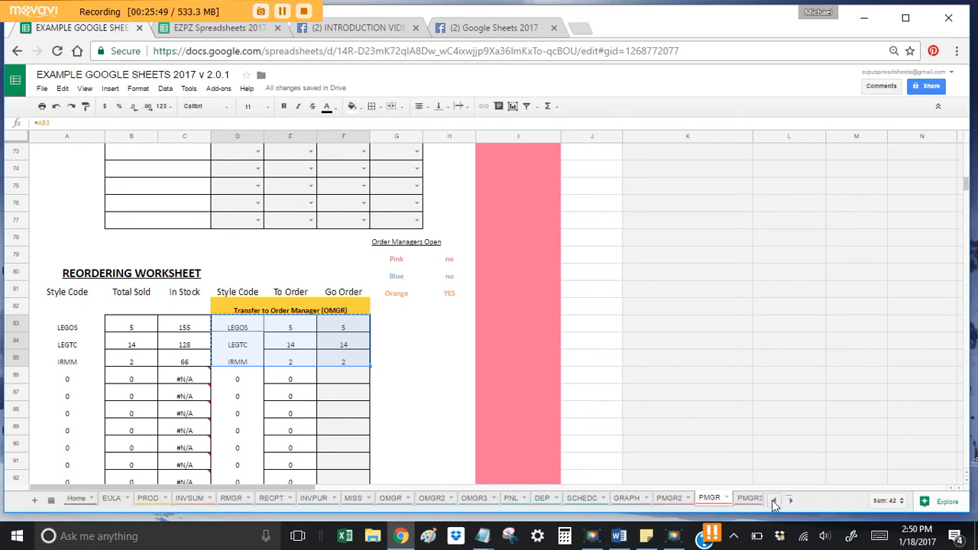
left_click(473, 498)
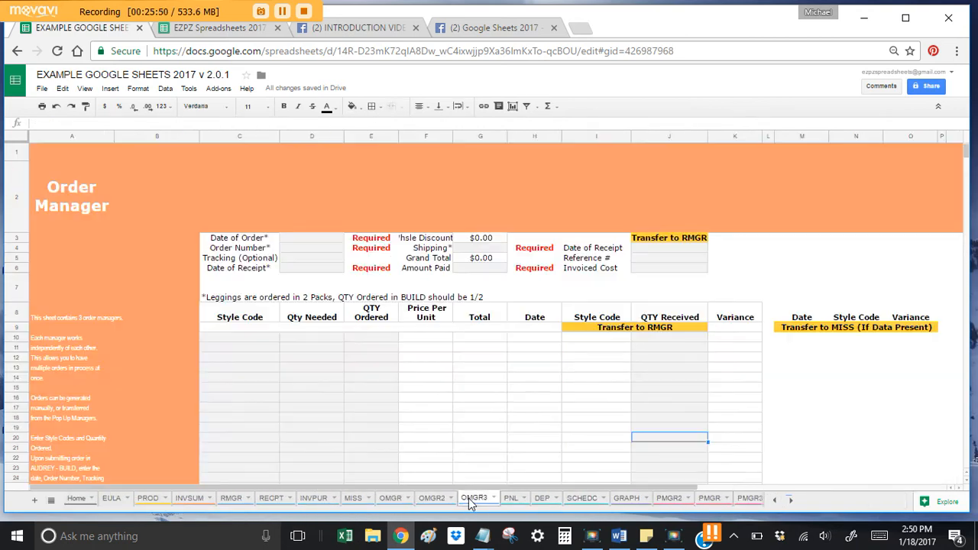
left_click(250, 343)
right_click(246, 337)
mouse_move(329, 394)
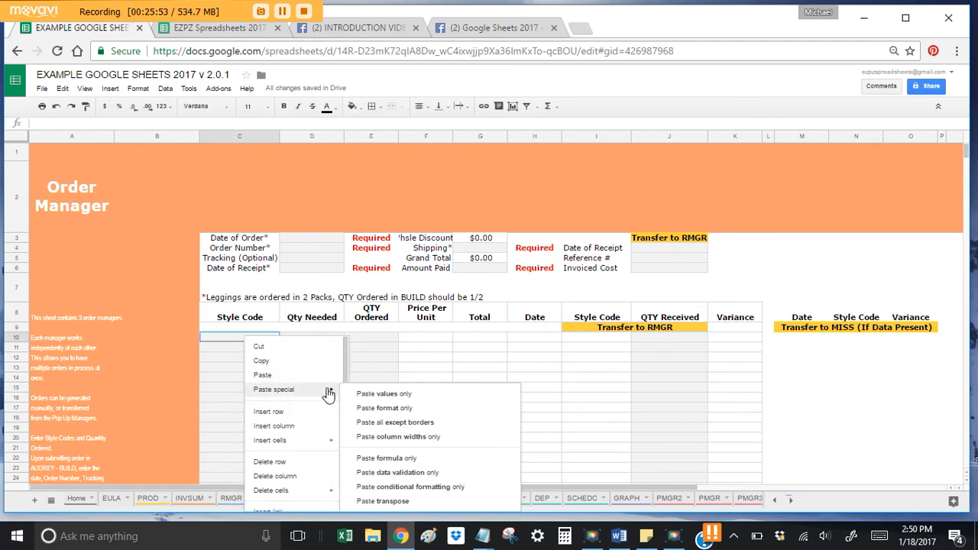
left_click(399, 392)
left_click(331, 398)
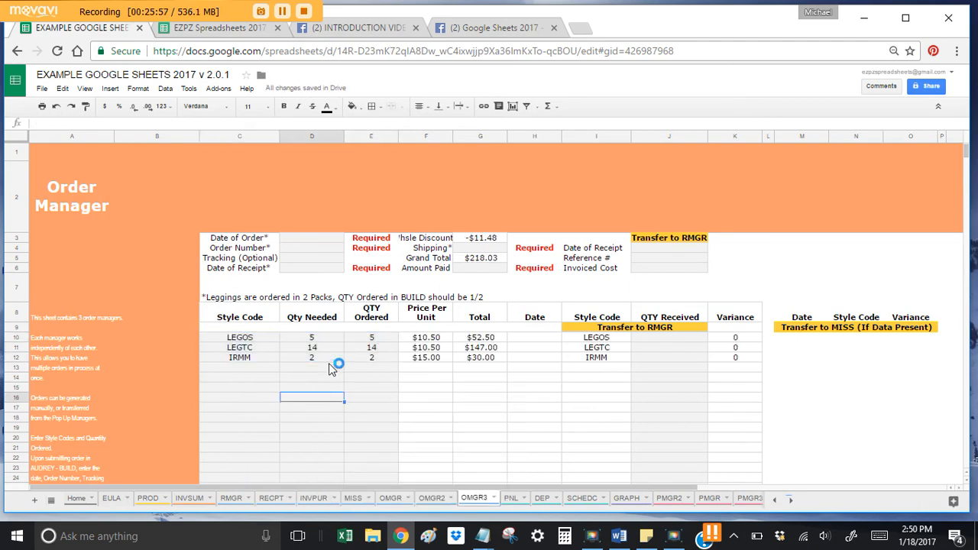
left_click(325, 239)
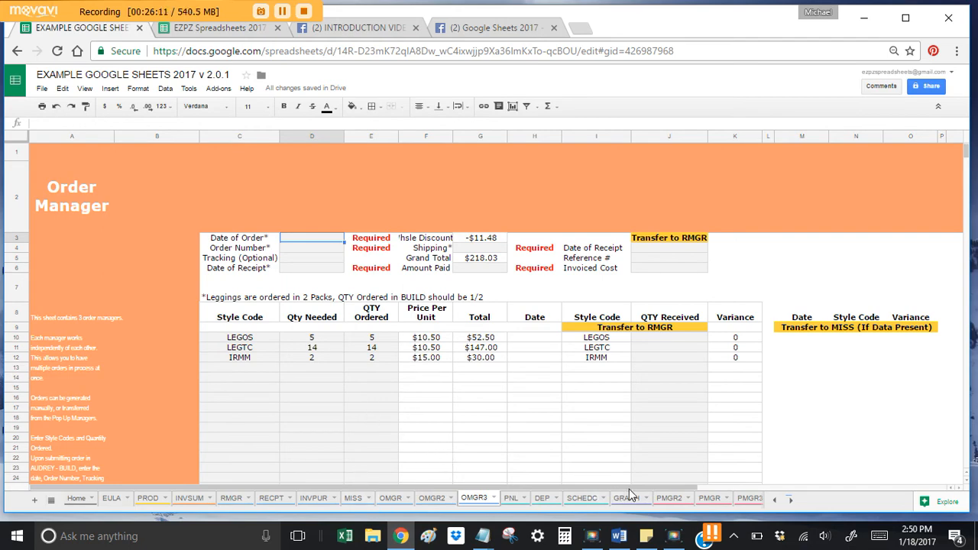
Step: On PMGR, delete the I5 pop-up code and clear sales rows K4:U15
left_click(710, 497)
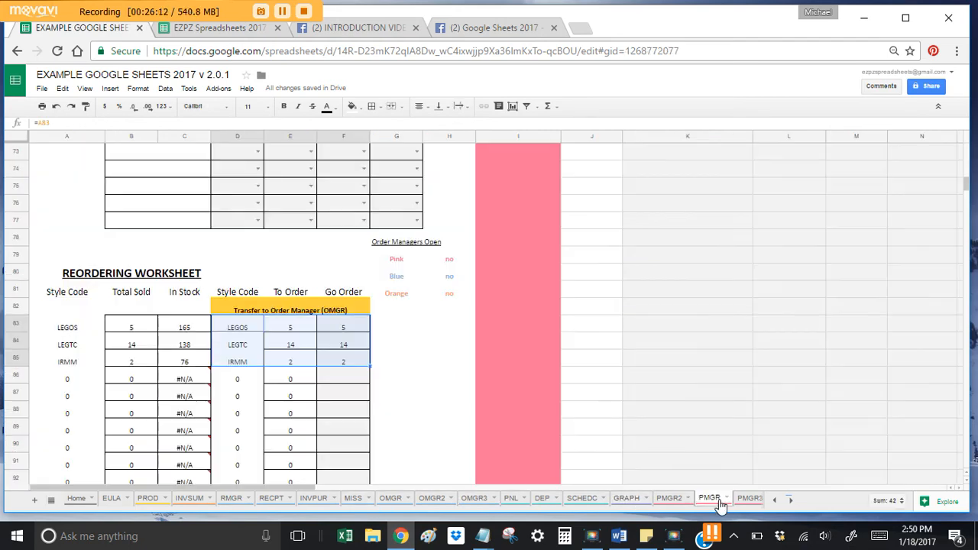
left_click(353, 426)
left_click_drag(351, 327, 356, 357)
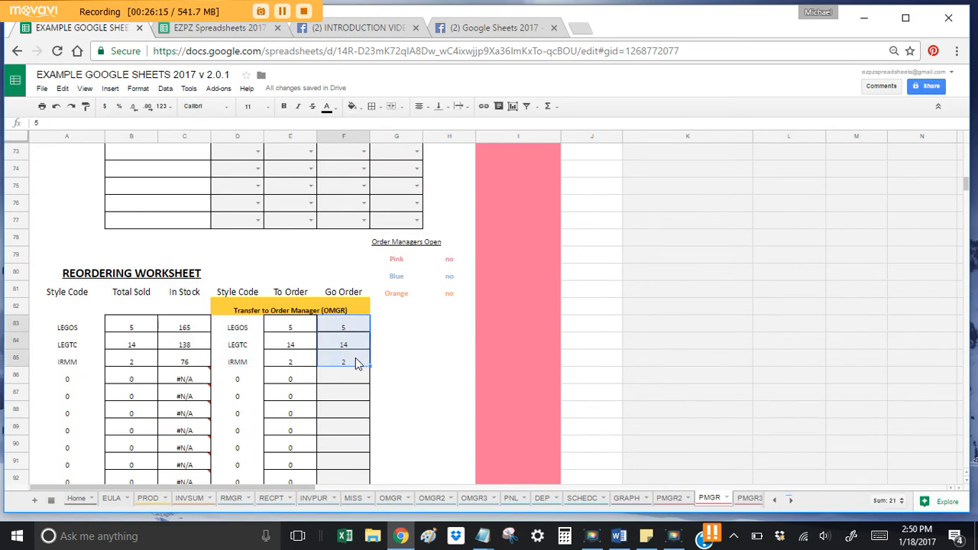
scroll(356, 359, "up", 5)
scroll(357, 360, "up", 10)
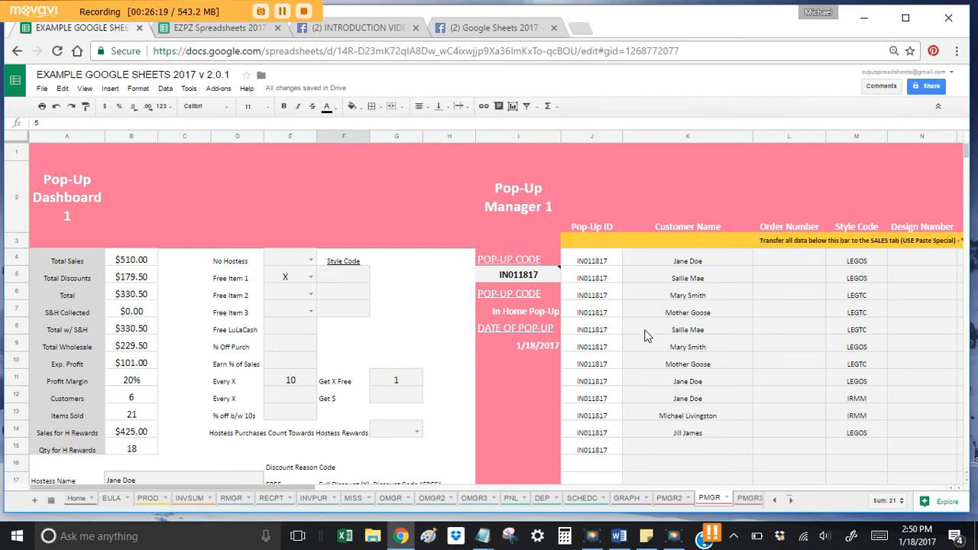
left_click_drag(677, 261, 787, 268)
left_click(355, 263)
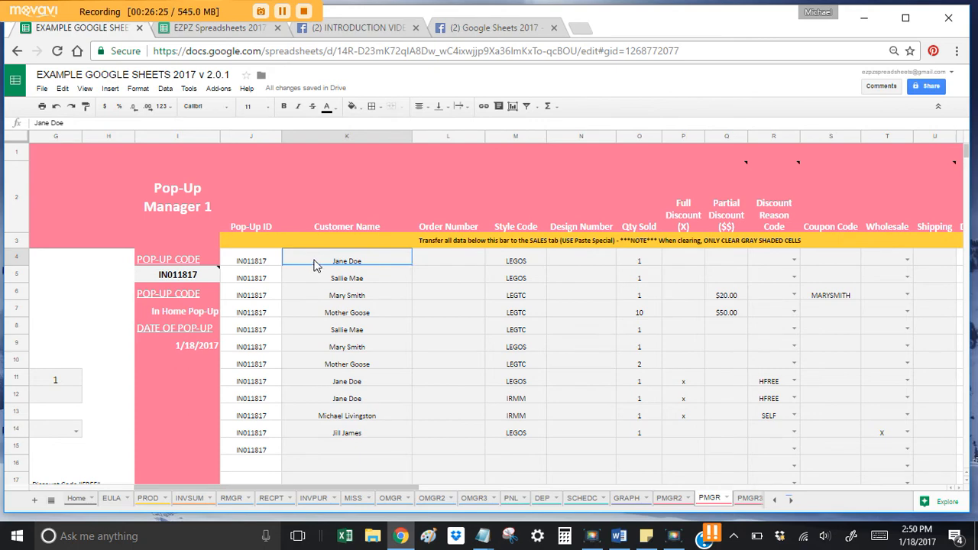
left_click(193, 280)
key("Delete")
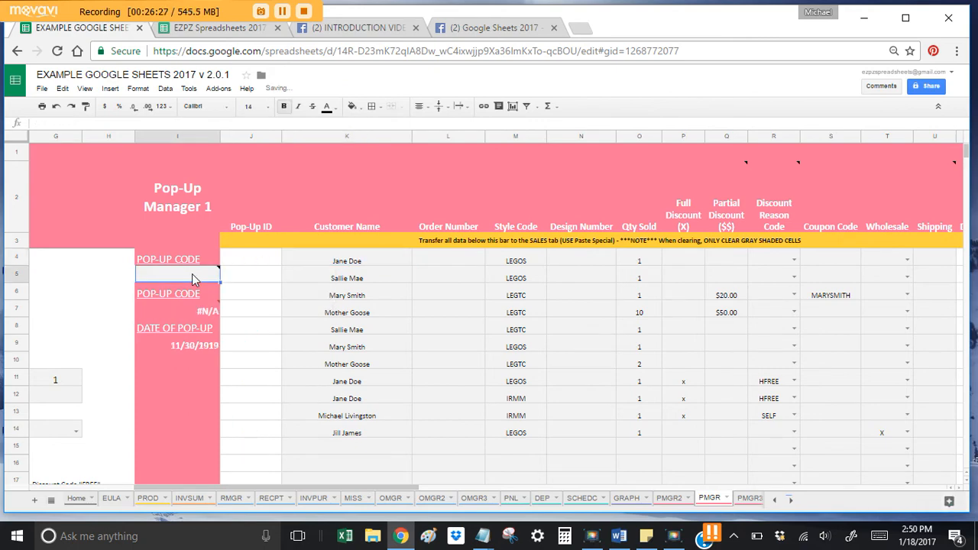
left_click_drag(351, 264, 835, 451)
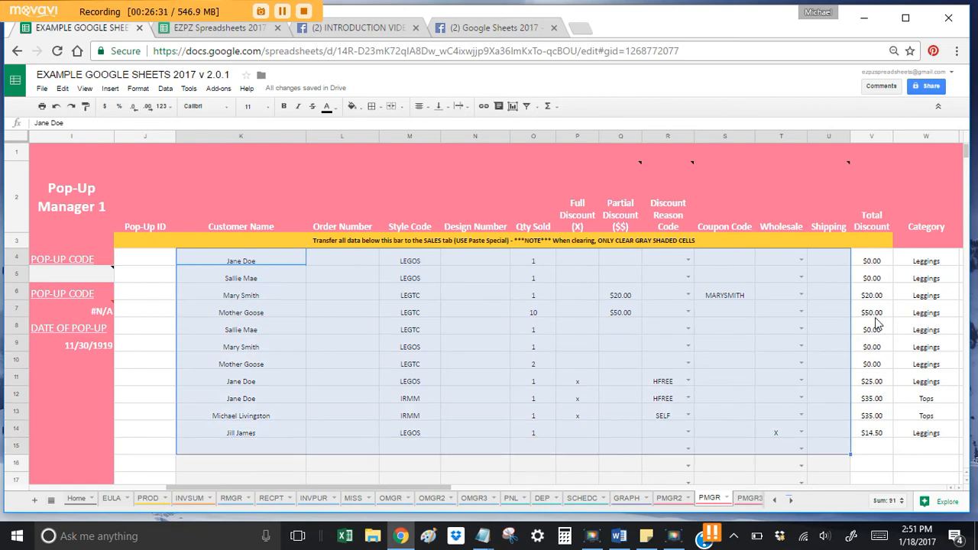
key("Delete")
left_click(452, 293)
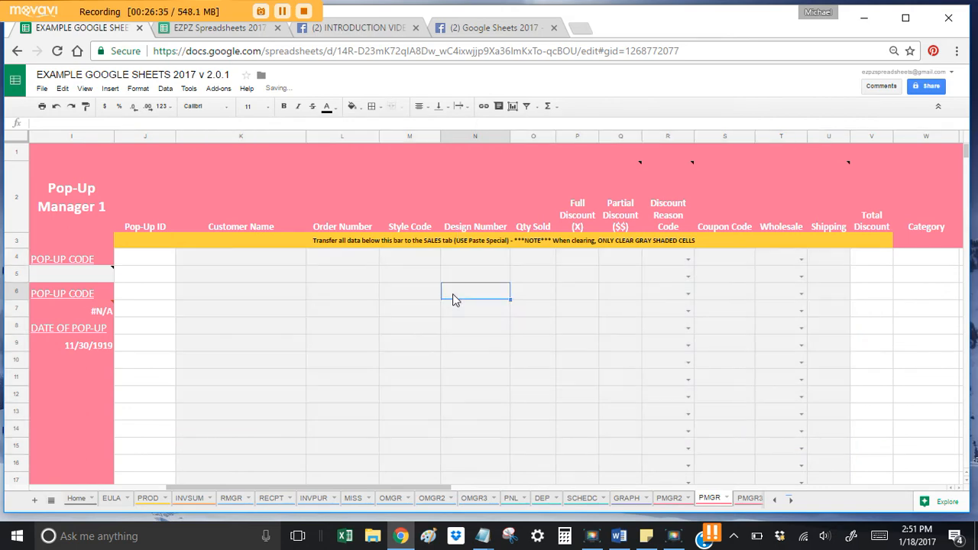
Step: Check the Free Item 1, Every X and Get X Free settings, then delete the B17 hostess name
left_click_drag(510, 344, 441, 345)
scroll(440, 345, "left", 6)
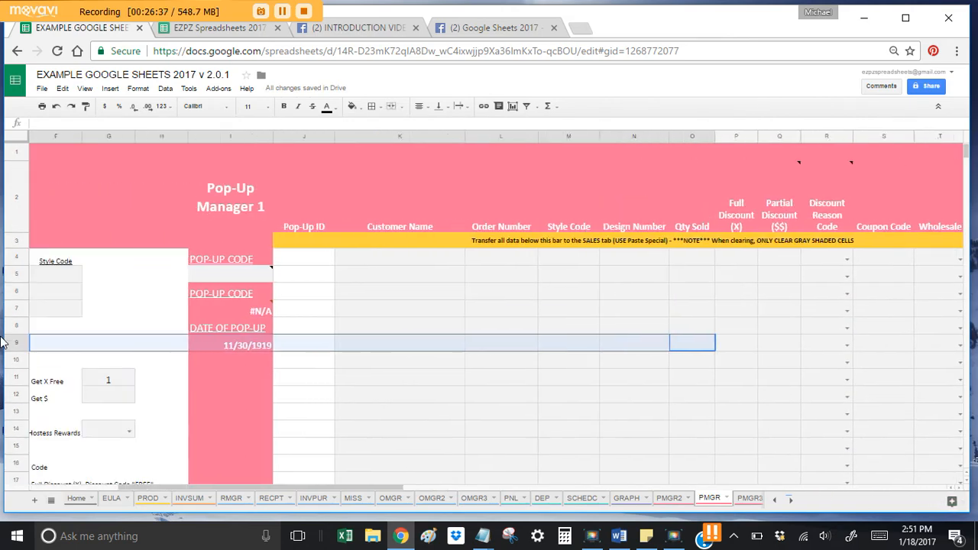
left_click(290, 276)
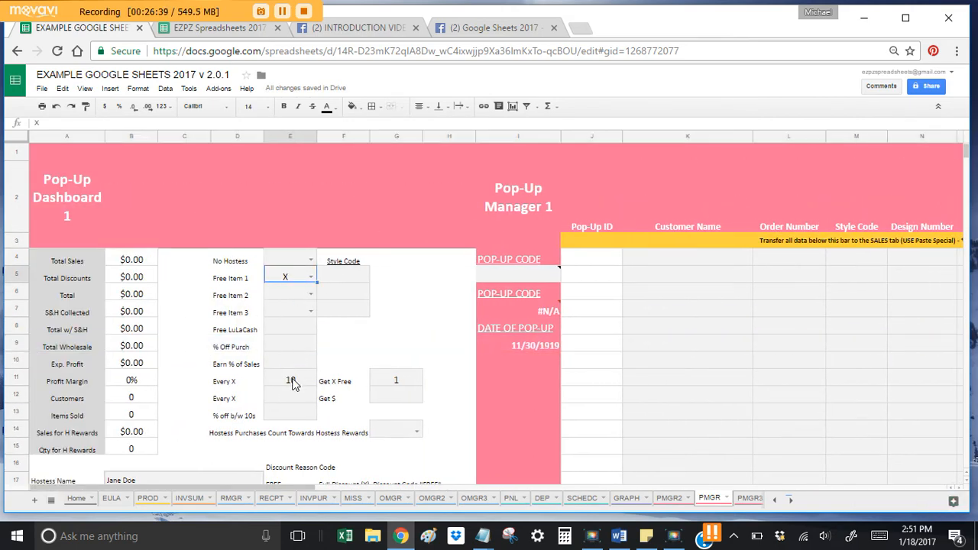
left_click(293, 381)
left_click(384, 381)
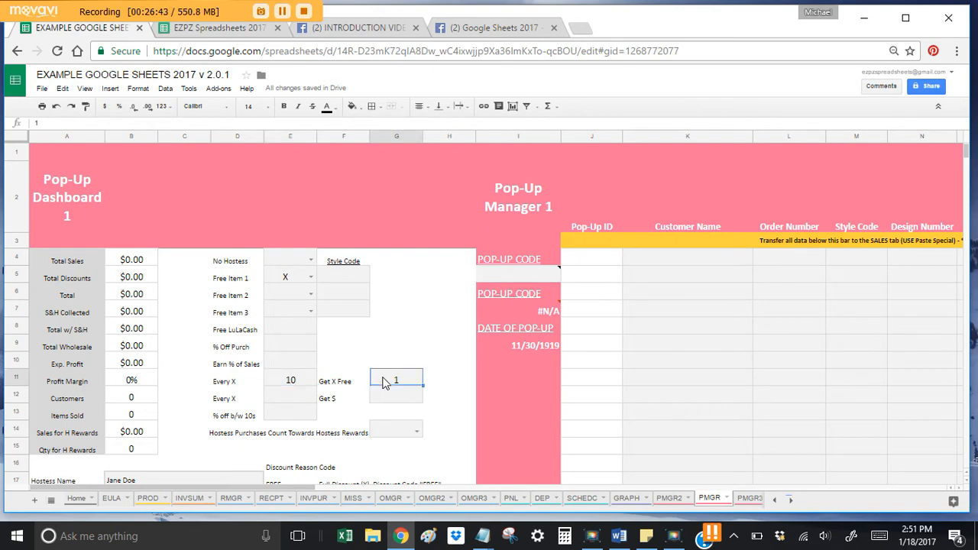
scroll(279, 394, "down", 2)
left_click(132, 393)
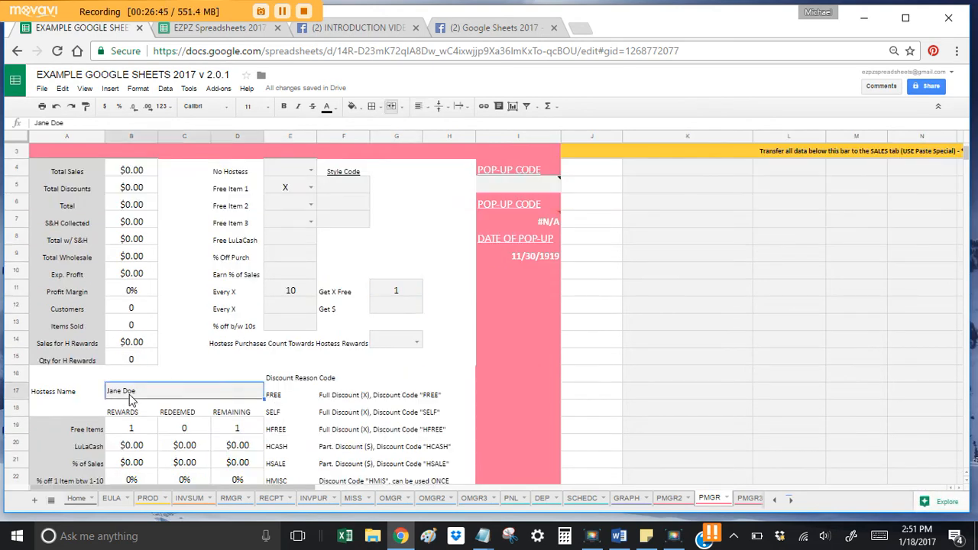
key("Delete")
Step: Clear the Reordering Worksheet's Go Order quantities 5, 14 and 2 in F83:F86
scroll(218, 323, "down", 5)
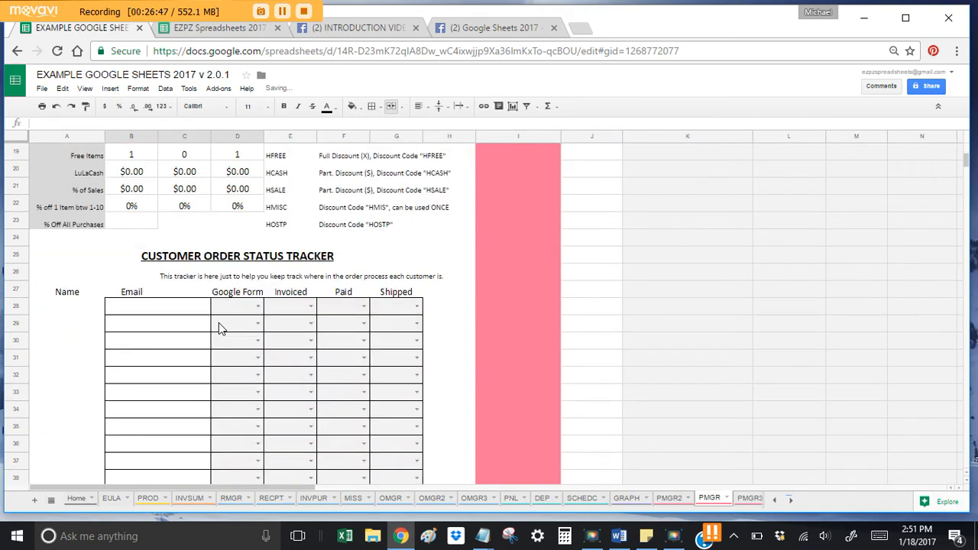
scroll(218, 322, "down", 2)
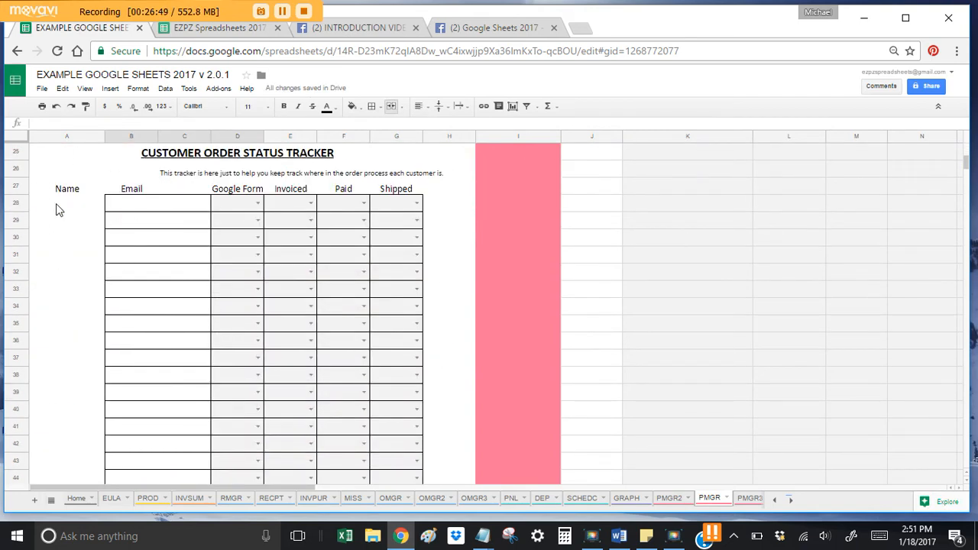
scroll(93, 230, "down", 15)
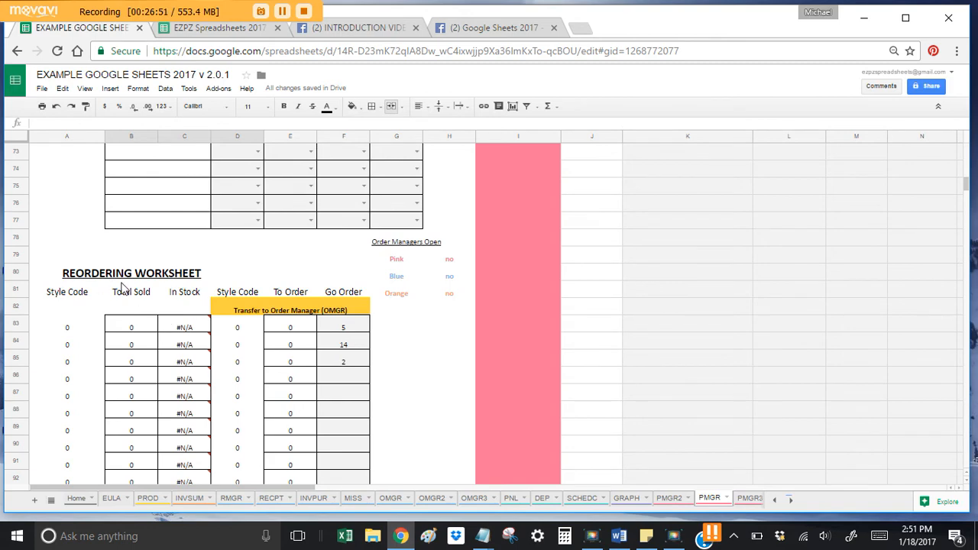
scroll(145, 328, "down", 5)
scroll(145, 327, "up", 5)
left_click_drag(349, 327, 351, 375)
key("Delete")
scroll(352, 375, "down", 12)
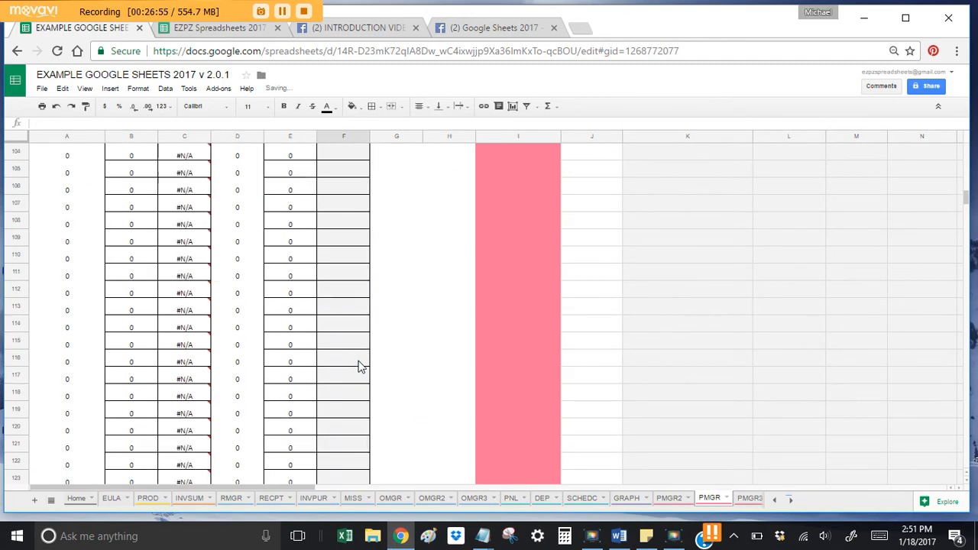
scroll(140, 346, "down", 20)
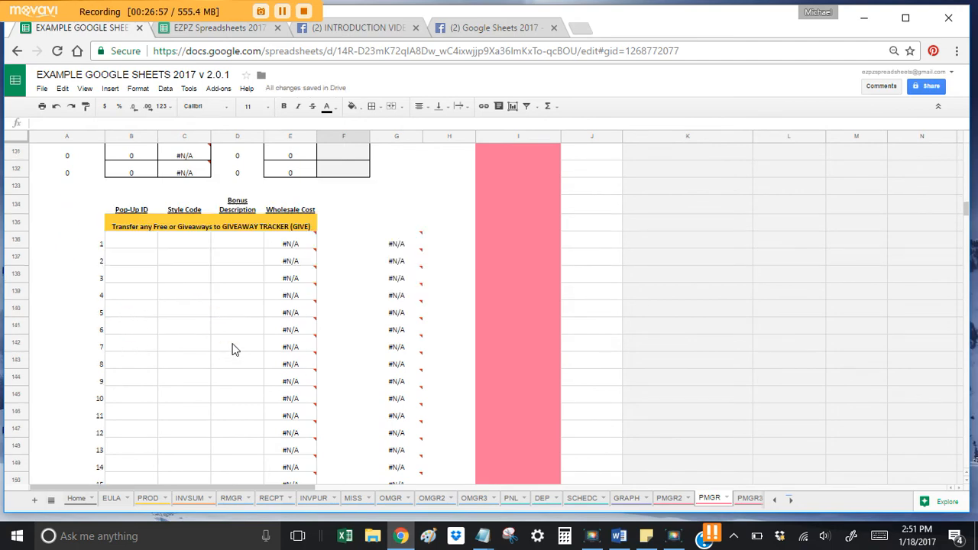
scroll(585, 419, "down", 16)
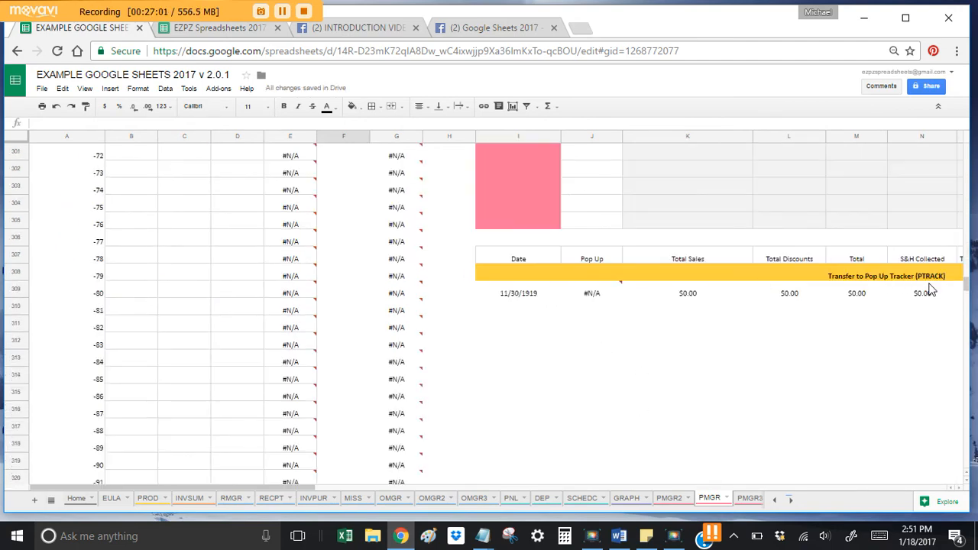
scroll(879, 334, "up", 17)
scroll(878, 286, "up", 20)
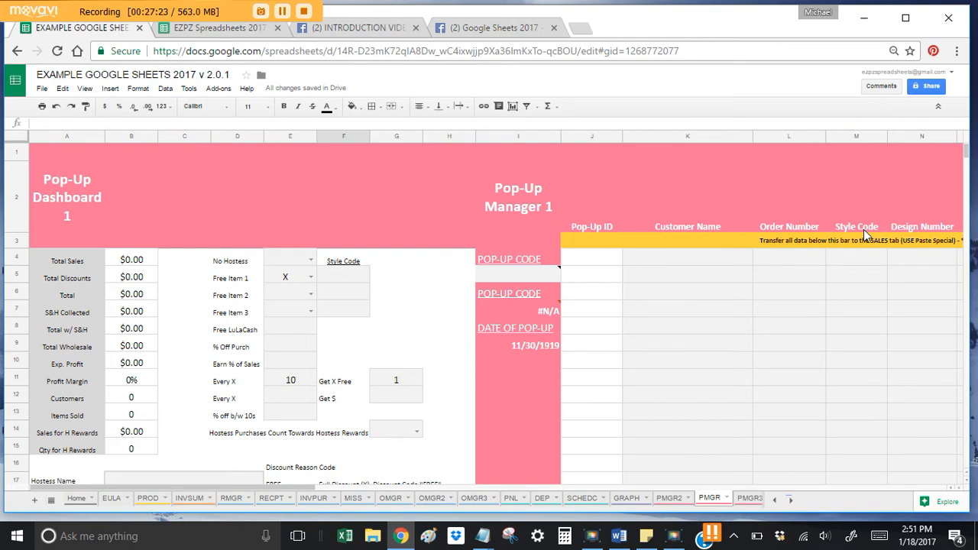
Step: Select the Date of Receipt and first Style Code cells on RMGR, then view the EZPZ Spreadsheets 2017 manual
left_click(228, 501)
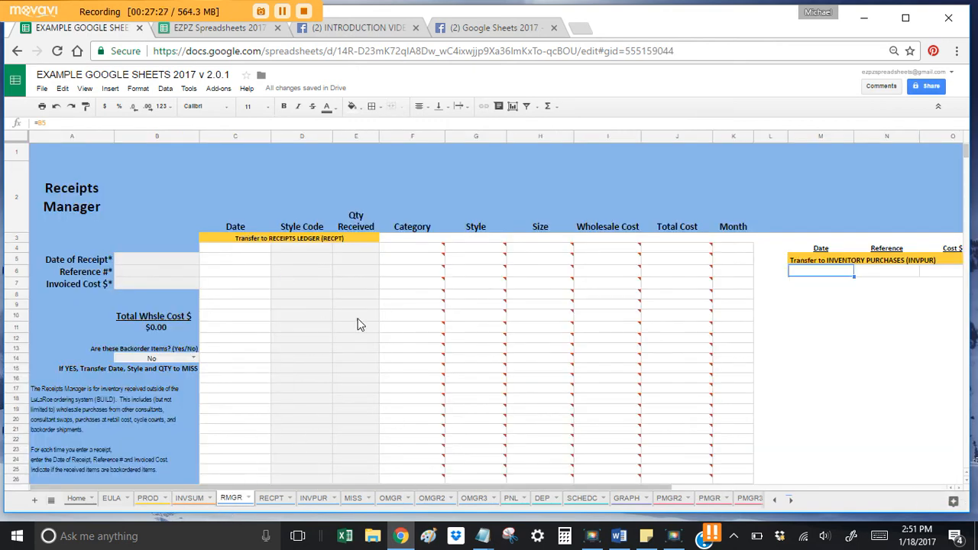
left_click(155, 261)
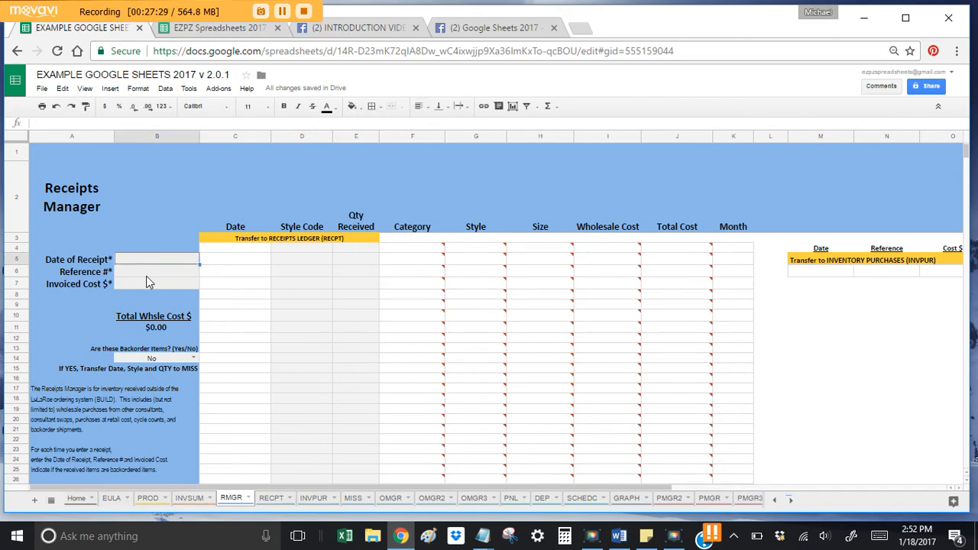
left_click(314, 251)
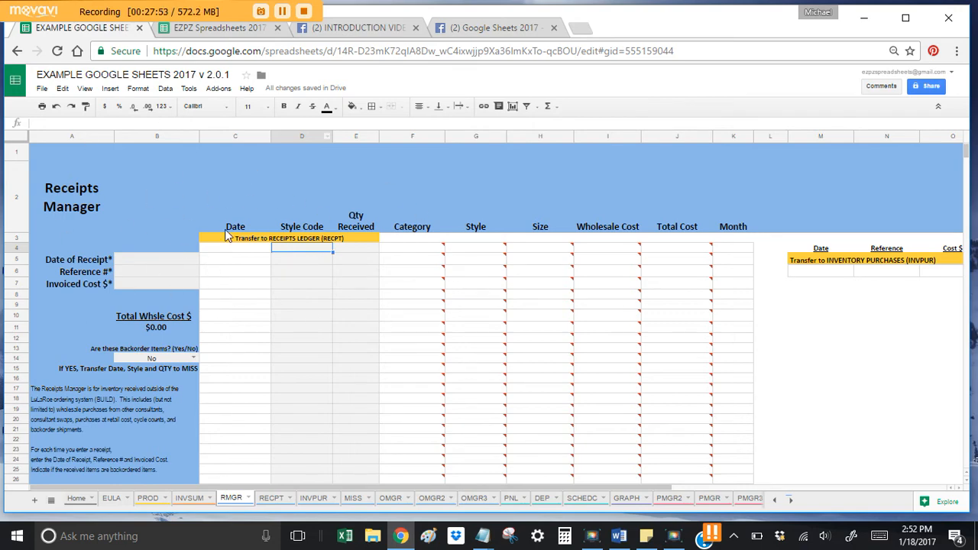
left_click(223, 34)
scroll(251, 382, "down", 10)
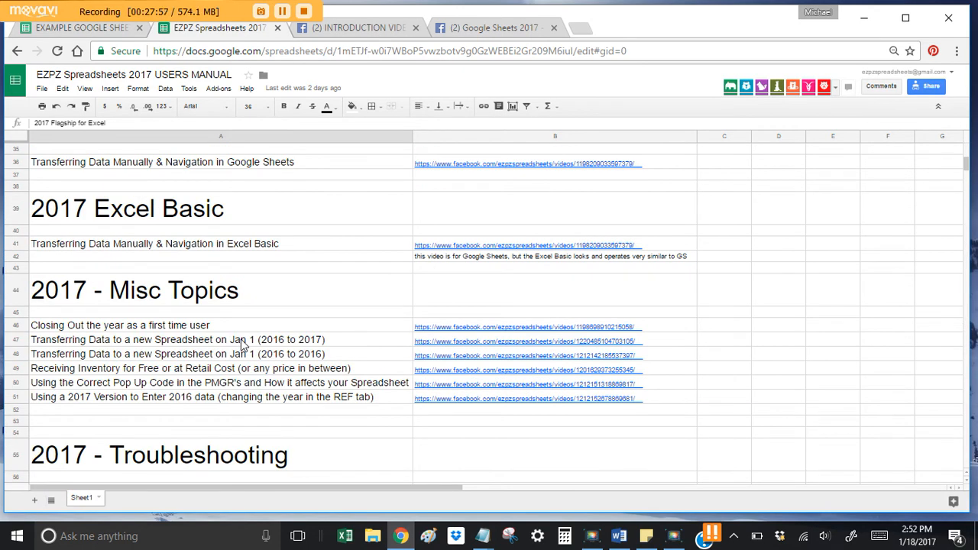
Step: Pick the manual's receiving-inventory topic, then go back to a Style Code cell on RMGR
left_click(255, 371)
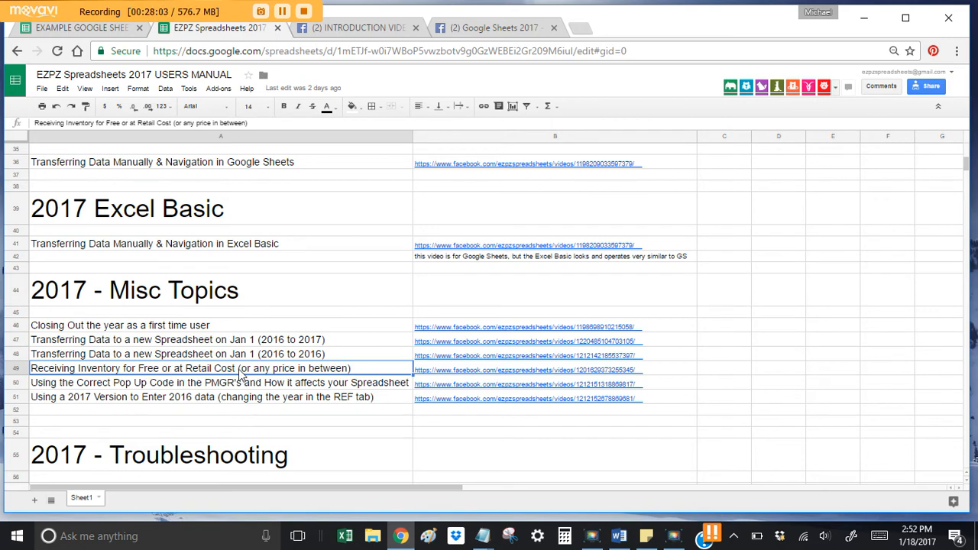
scroll(267, 371, "up", 3)
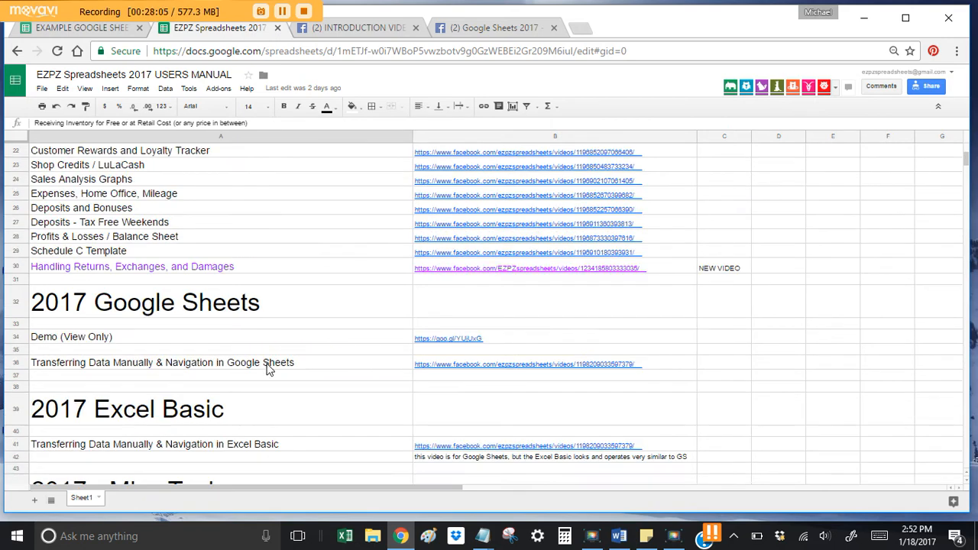
scroll(267, 371, "down", 3)
left_click(85, 28)
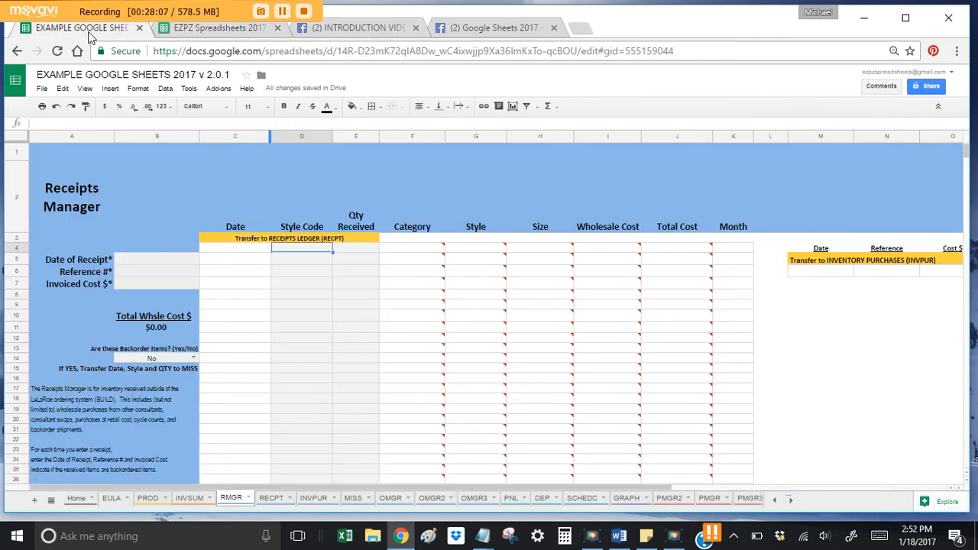
left_click(300, 271)
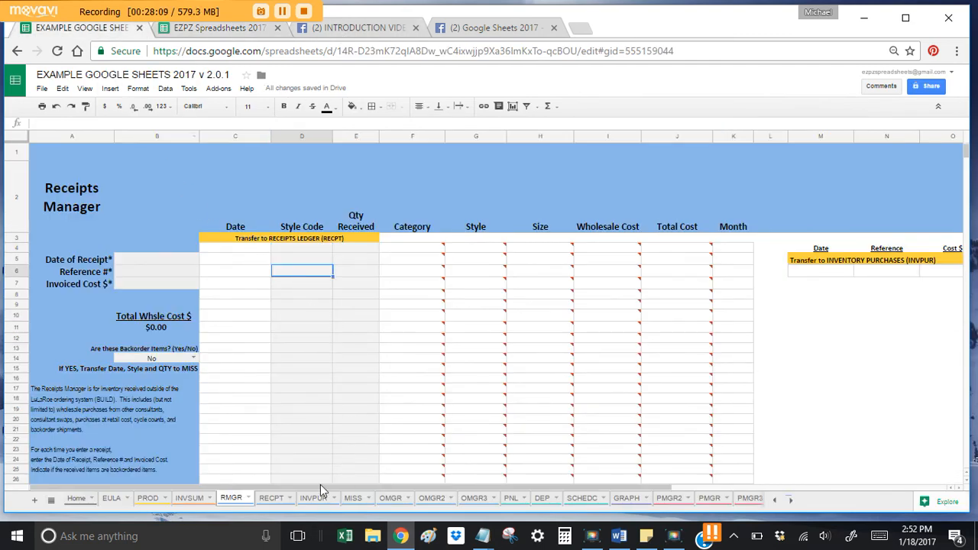
Step: Check the IRMM active backorder total on the BackOrders/Missing Items sheet
left_click(352, 498)
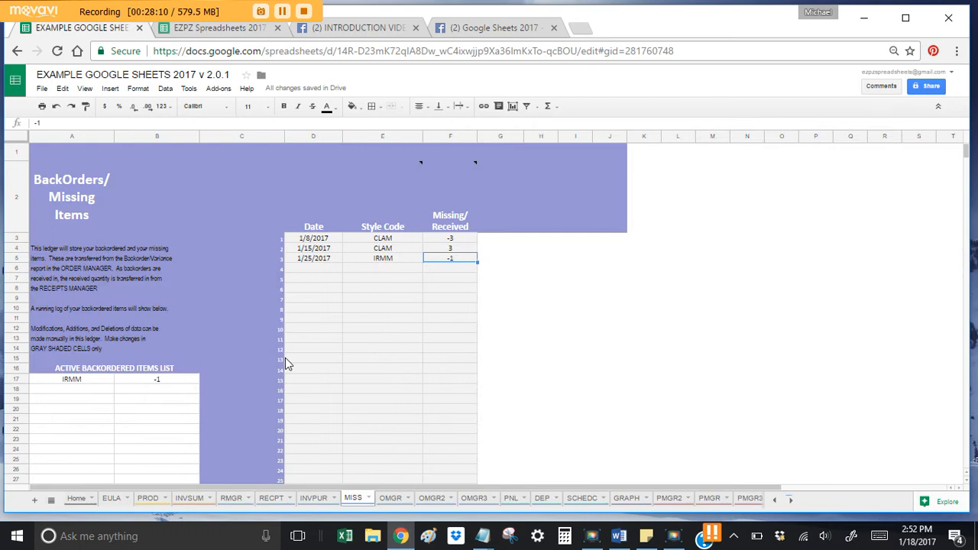
left_click(158, 383)
left_click(77, 381)
left_click(158, 384)
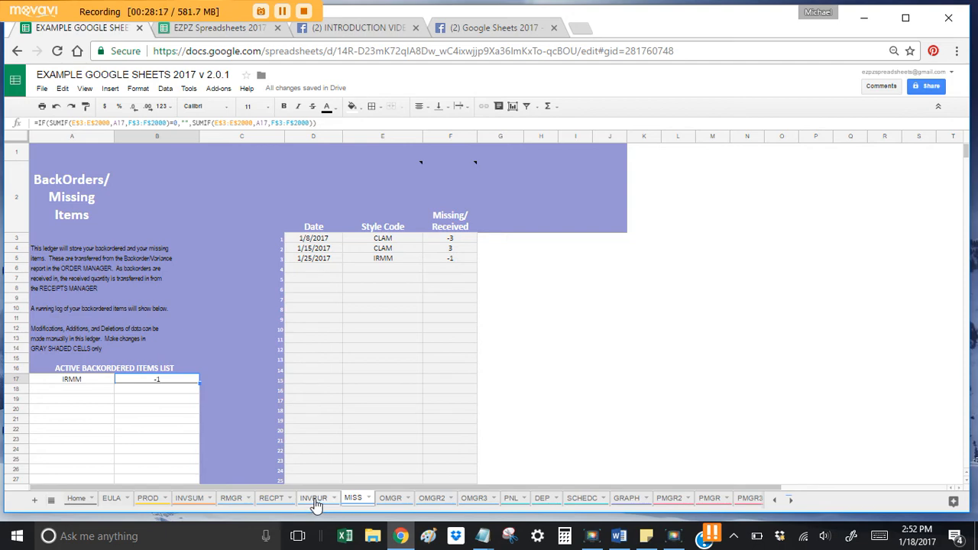
left_click(228, 498)
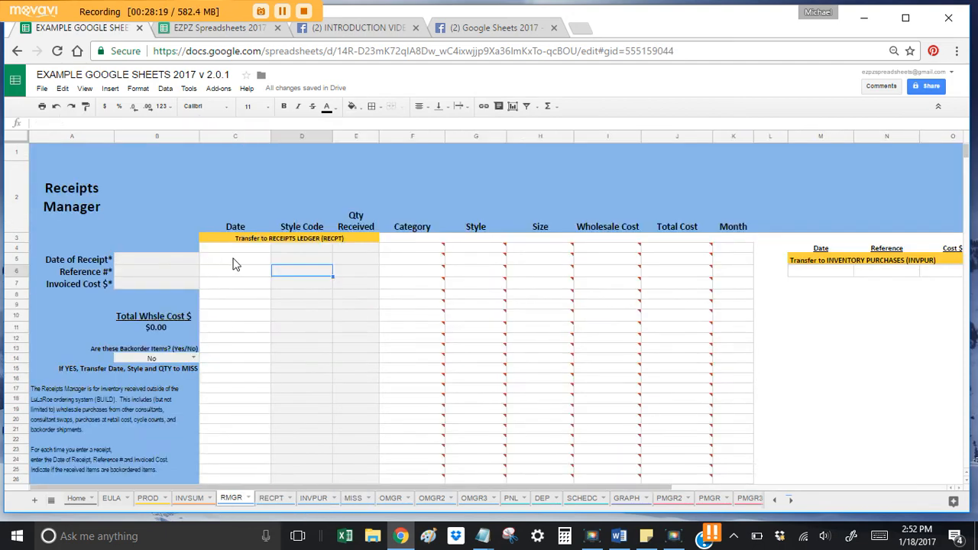
Step: Enter receipt date 1/20/2017, reference 'backorder' and $0 invoiced on Receipts Manager
left_click(158, 265)
type("1/2")
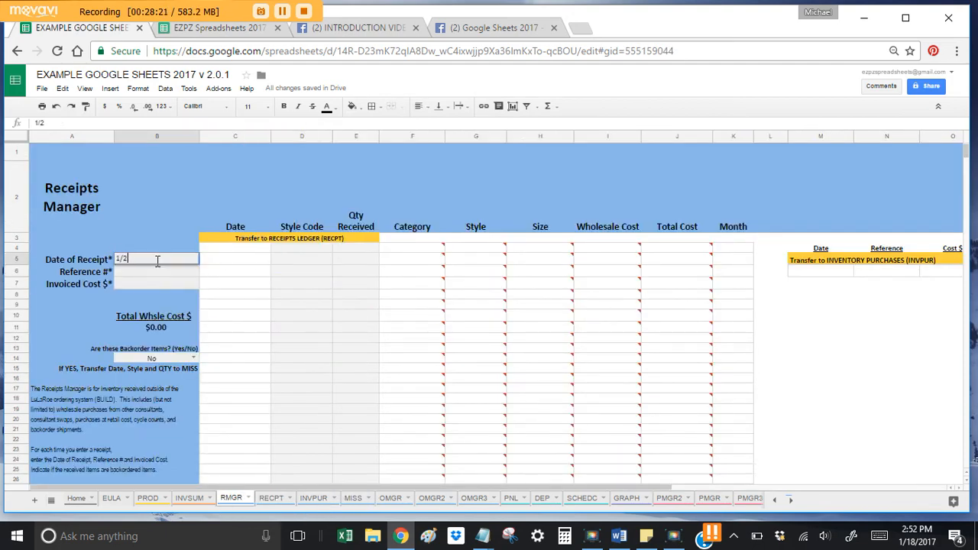
type("0/2017")
key("Return")
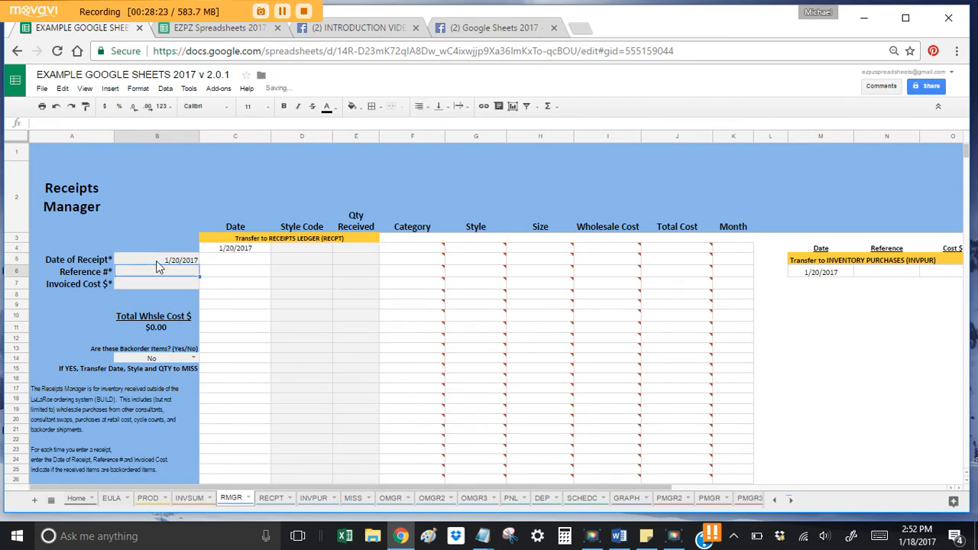
type("backorder")
key("Return")
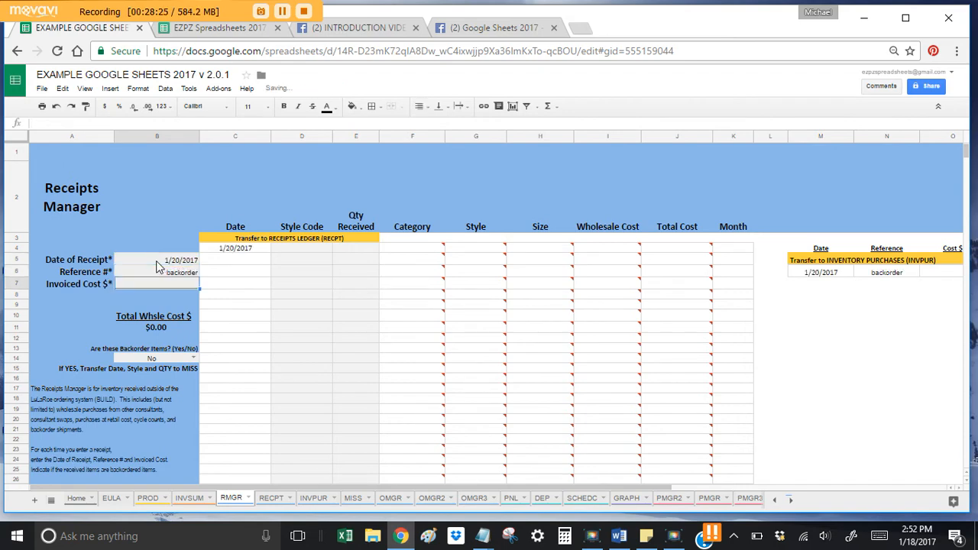
type("0")
key("Return")
Step: Receive 1 of style IRMM, set backorder items to Yes, and select C4:E4
left_click(296, 252)
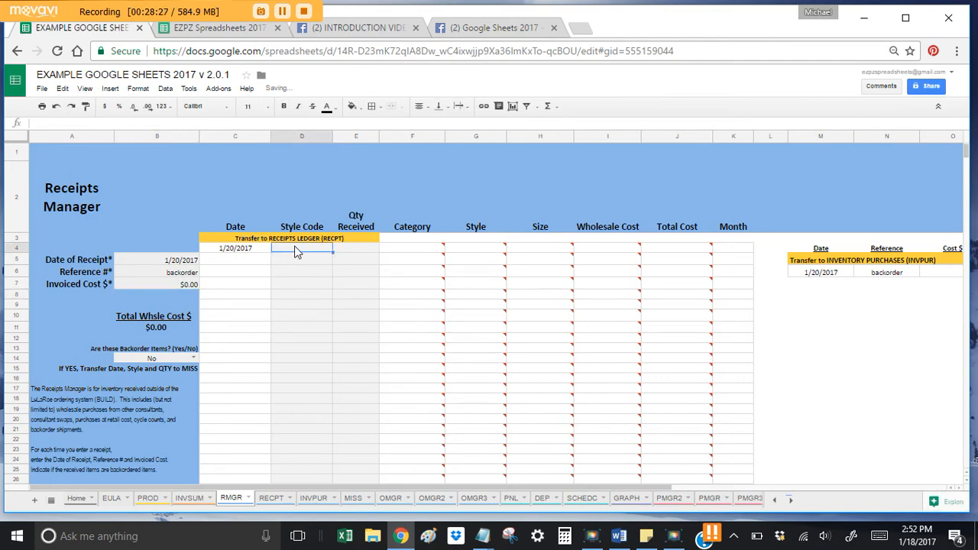
type("IRMM")
key("Tab")
type("1")
key("Tab")
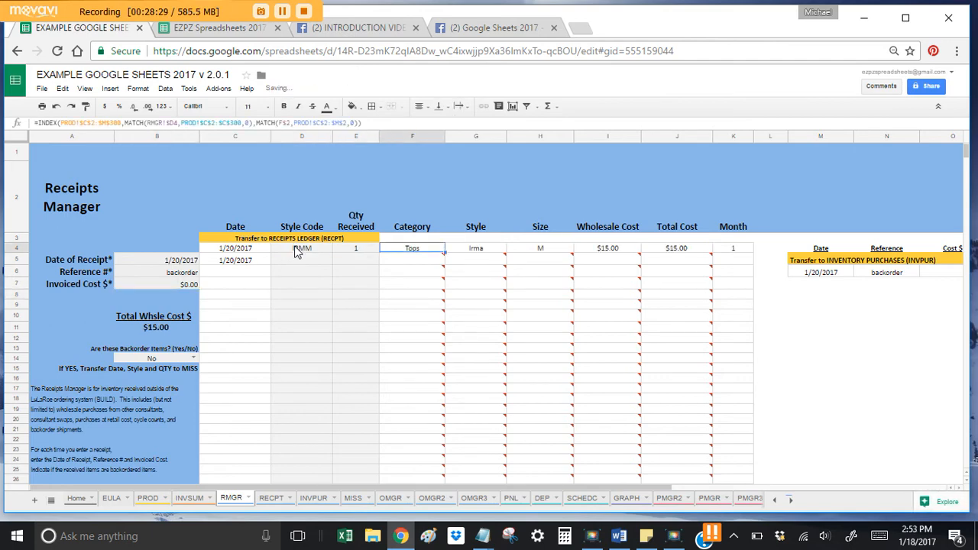
left_click(170, 356)
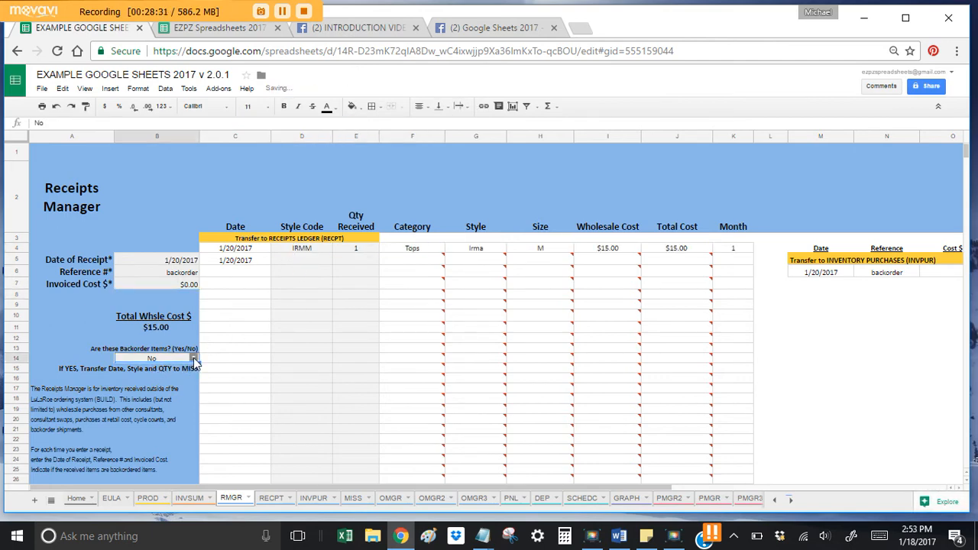
left_click(195, 359)
left_click(160, 384)
left_click_drag(250, 252, 340, 252)
key("ctrl+c")
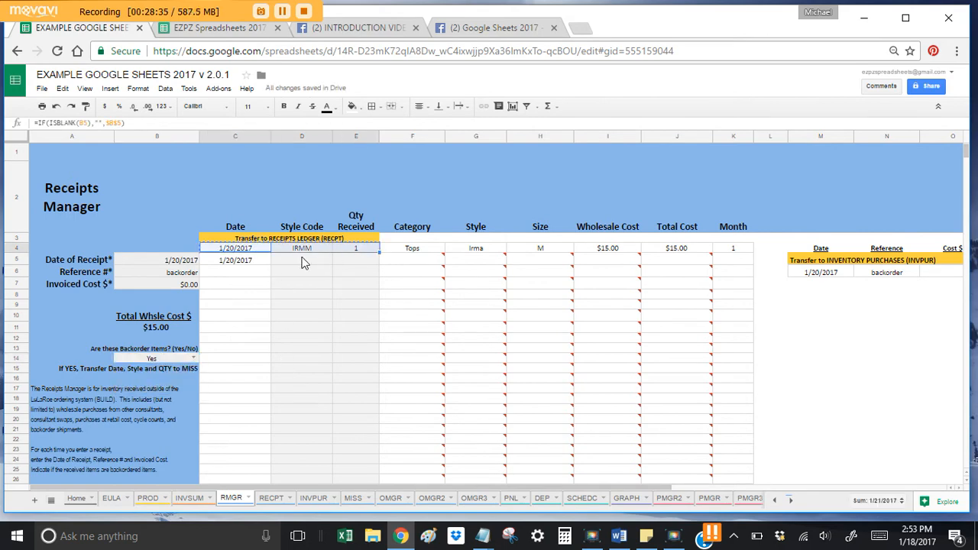
Step: Paste the receipt values only into RECPT ledger row 68
left_click(271, 497)
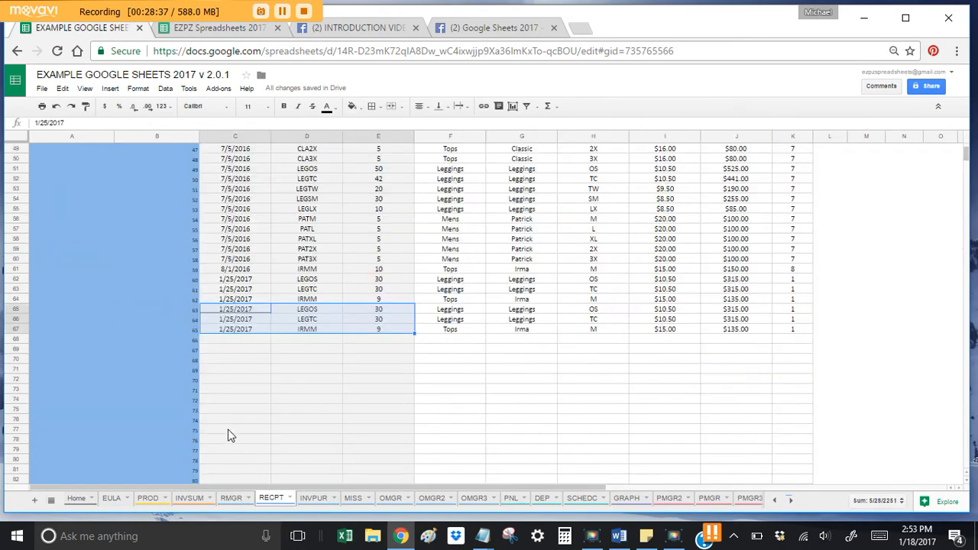
right_click(240, 339)
mouse_move(296, 395)
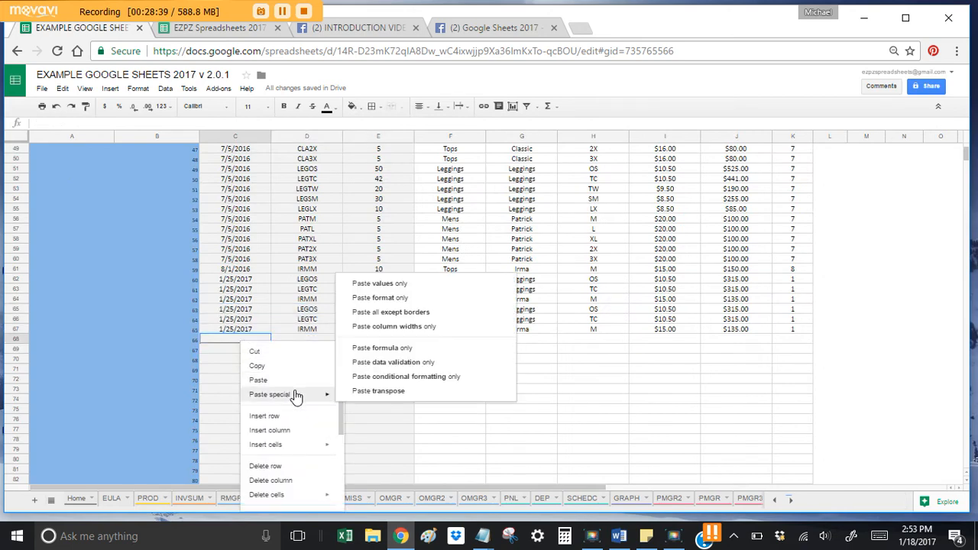
left_click(408, 284)
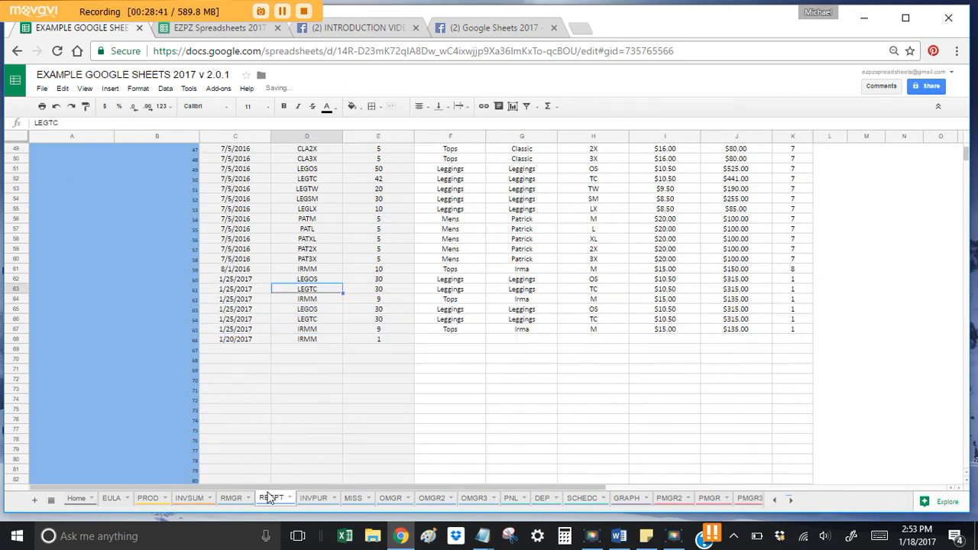
left_click(232, 497)
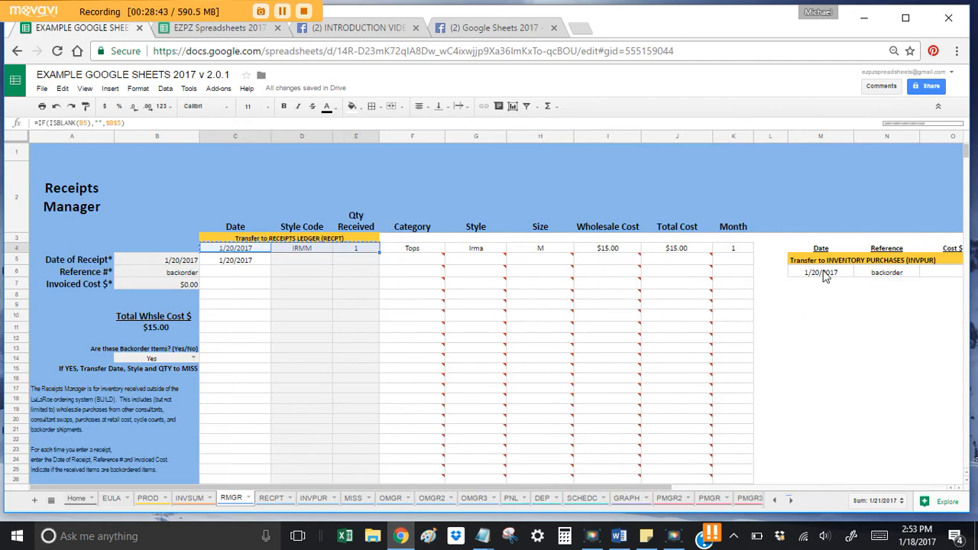
Step: Paste the purchase row's date, reference and cost as values into Inventory Purchases row 7
left_click_drag(825, 277, 943, 273)
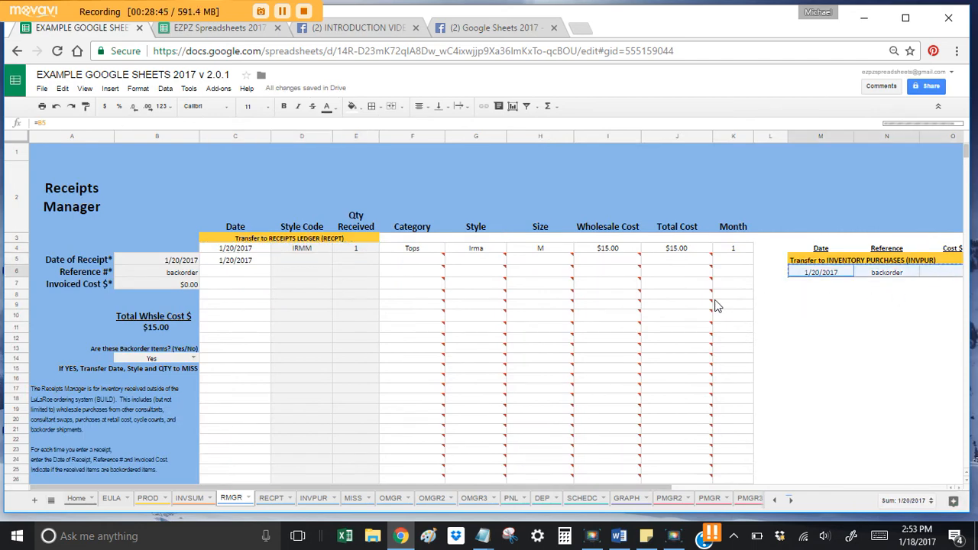
left_click(314, 497)
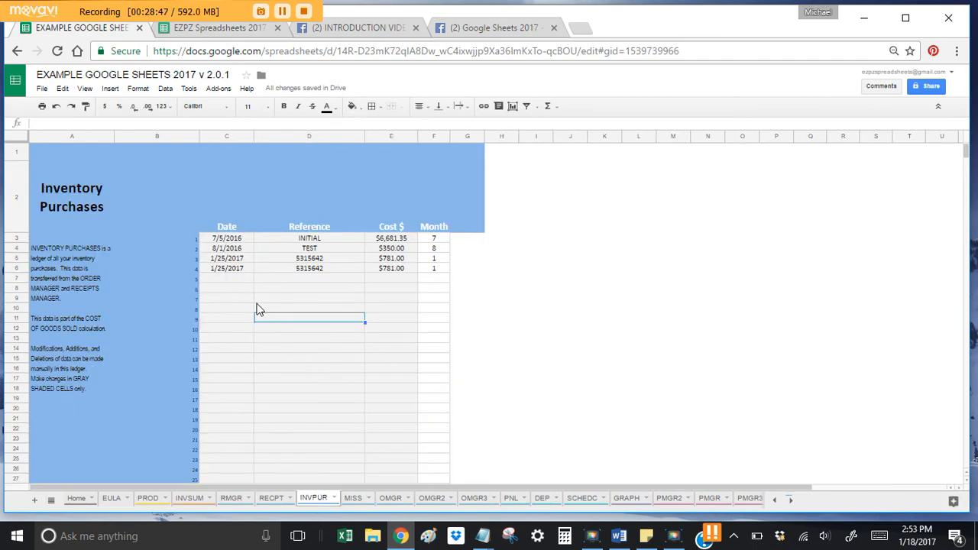
right_click(230, 279)
mouse_move(275, 337)
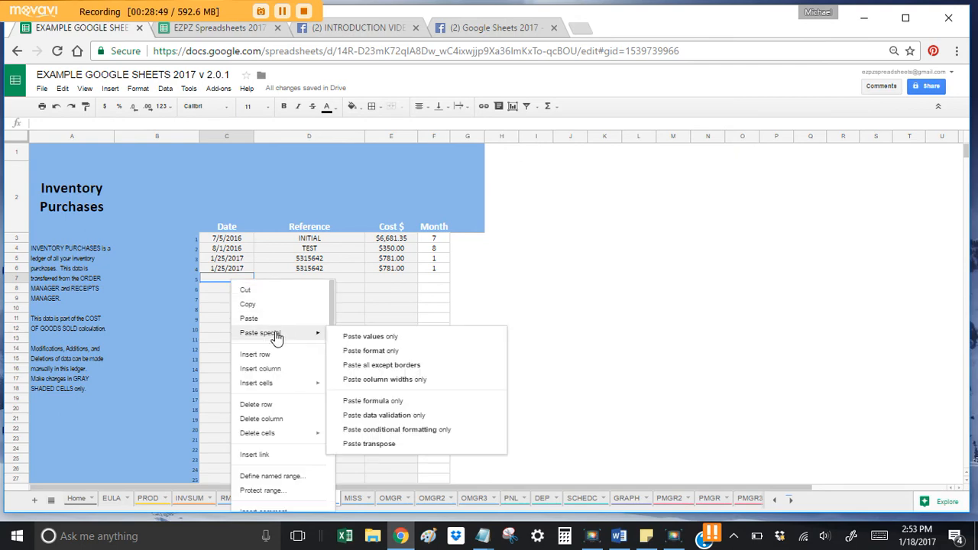
left_click(372, 336)
left_click(341, 350)
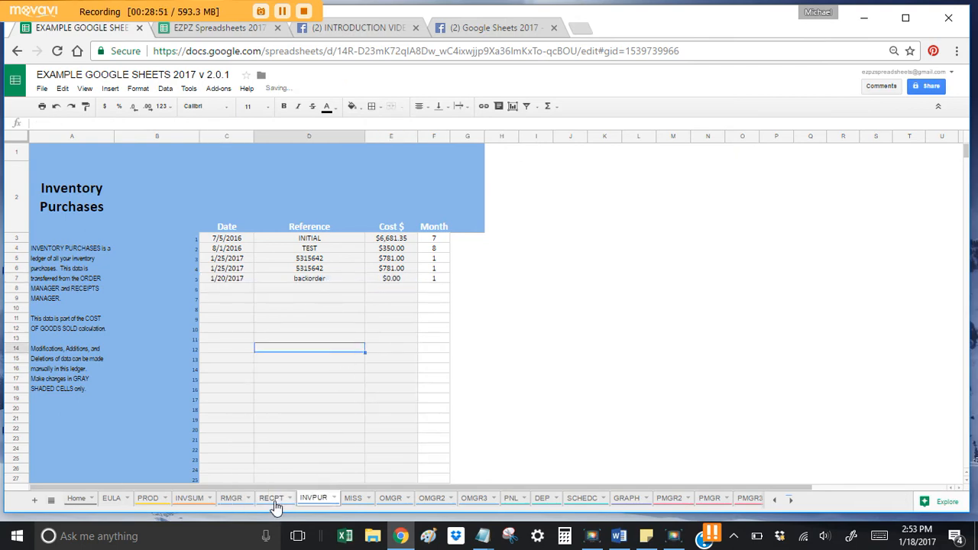
left_click(273, 501)
left_click(231, 499)
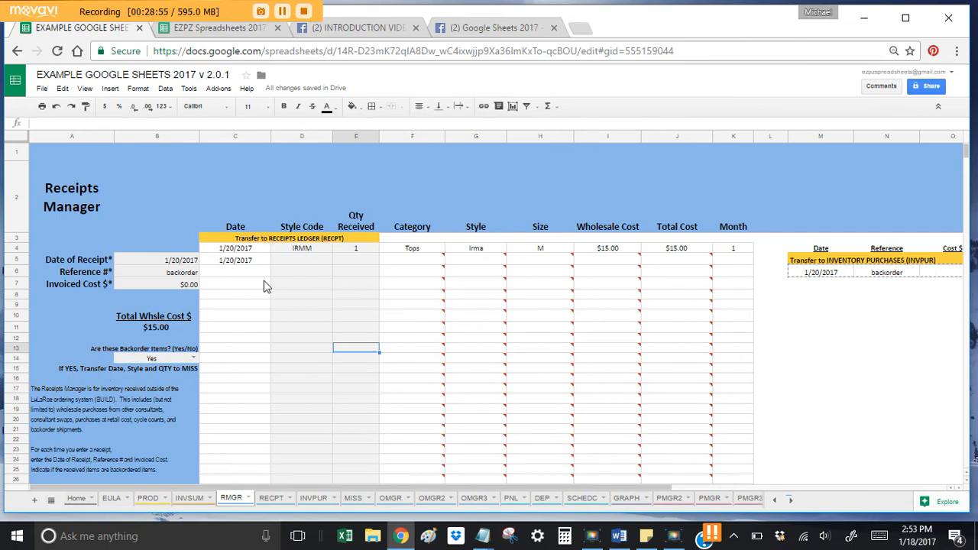
left_click_drag(246, 248, 350, 250)
key("ctrl+c")
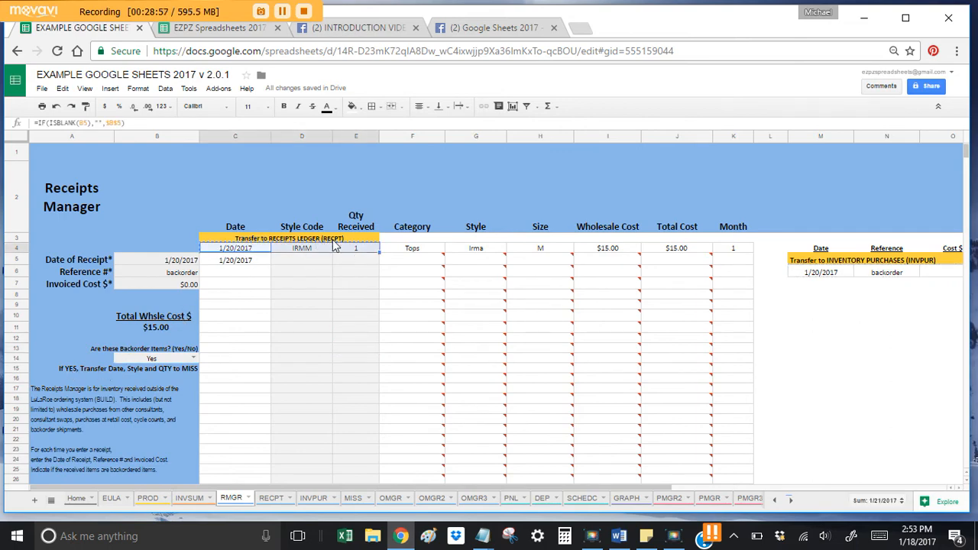
Step: Paste 1/20/2017, IRMM, 1 into row 6 of the backorder log
left_click(352, 498)
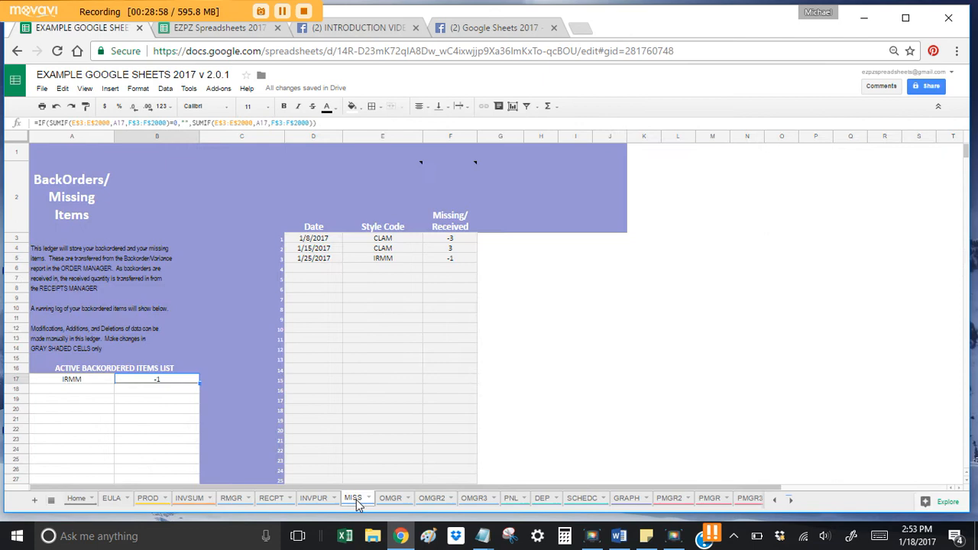
left_click(321, 271)
right_click(321, 274)
mouse_move(367, 330)
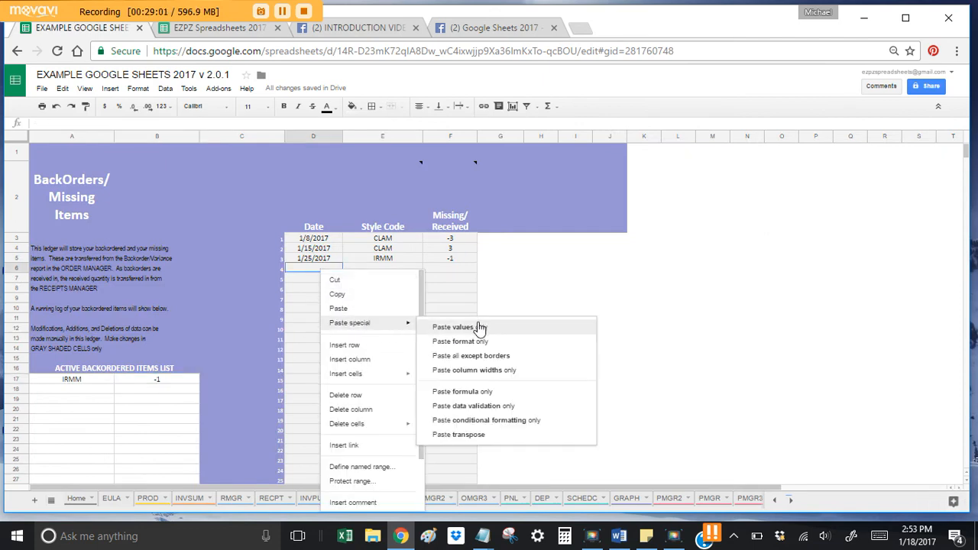
left_click(478, 328)
left_click(397, 328)
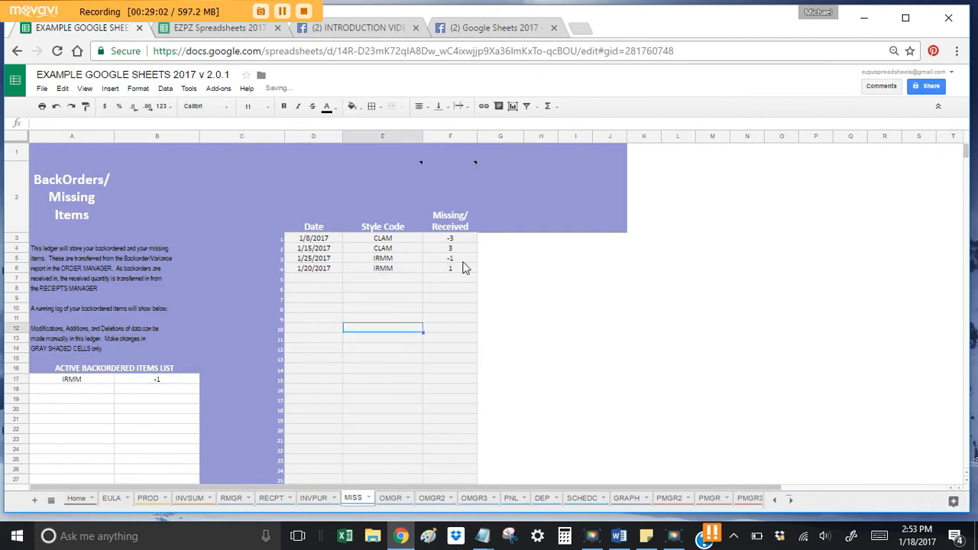
Step: Change the new backorder entry's date to 1/30/2017
left_click(323, 269)
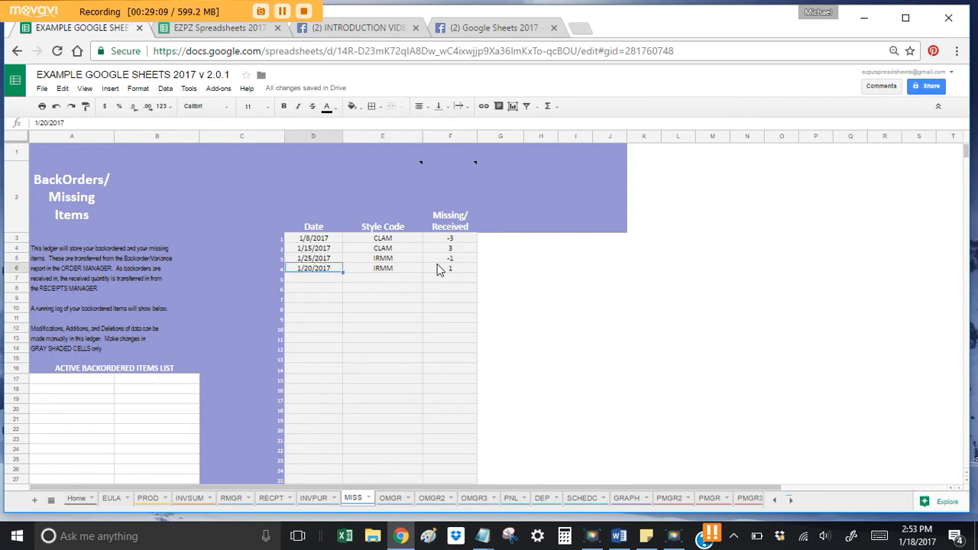
left_click_drag(434, 259, 436, 269)
left_click(322, 269)
type("1/30")
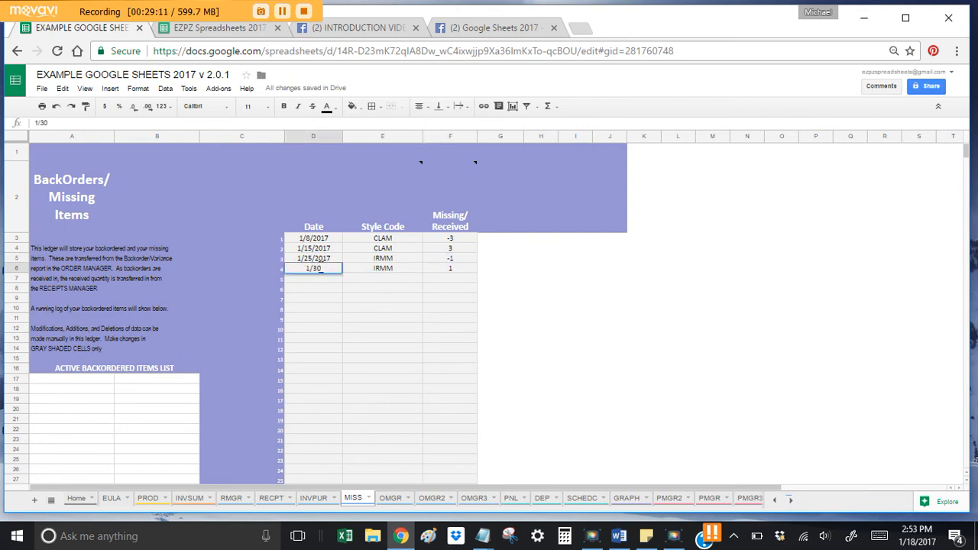
type("/2017")
key("Return")
Step: Review the two IRMM backorder rows and the B17 active backorder formula
left_click(444, 267)
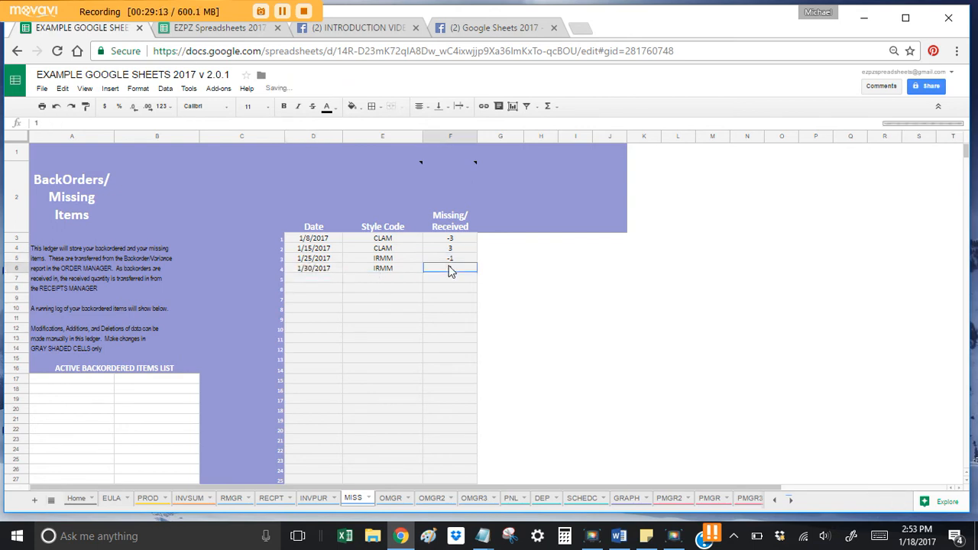
left_click_drag(448, 259, 340, 273)
left_click_drag(55, 376, 146, 391)
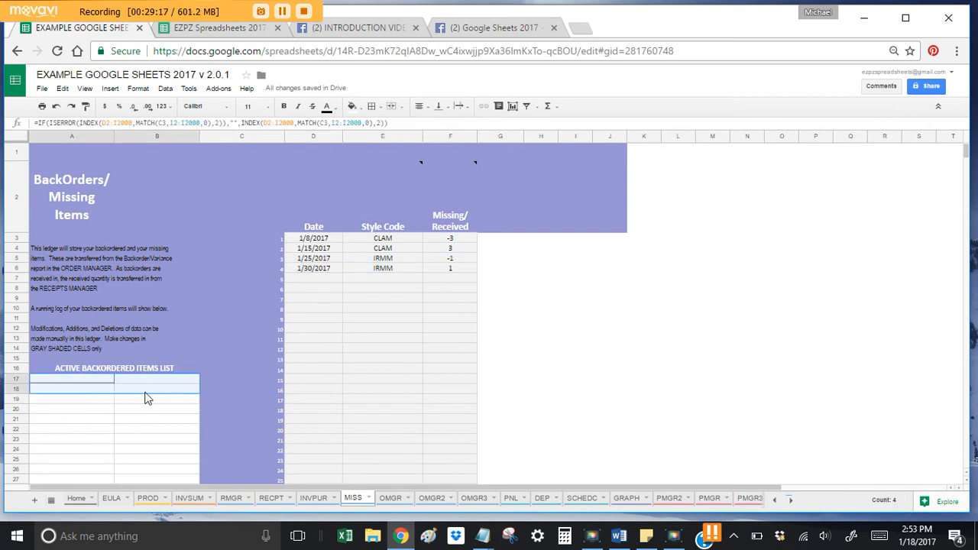
left_click(158, 378)
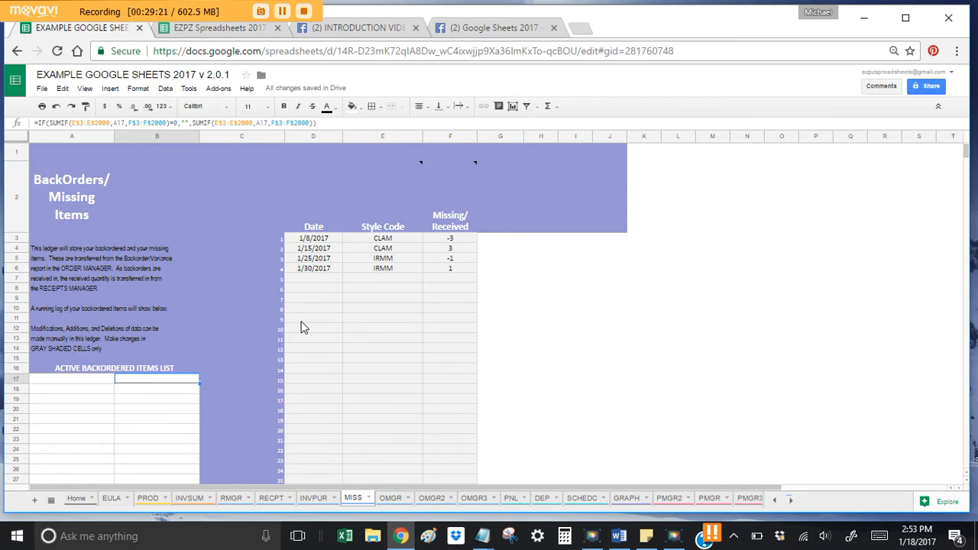
left_click(462, 269)
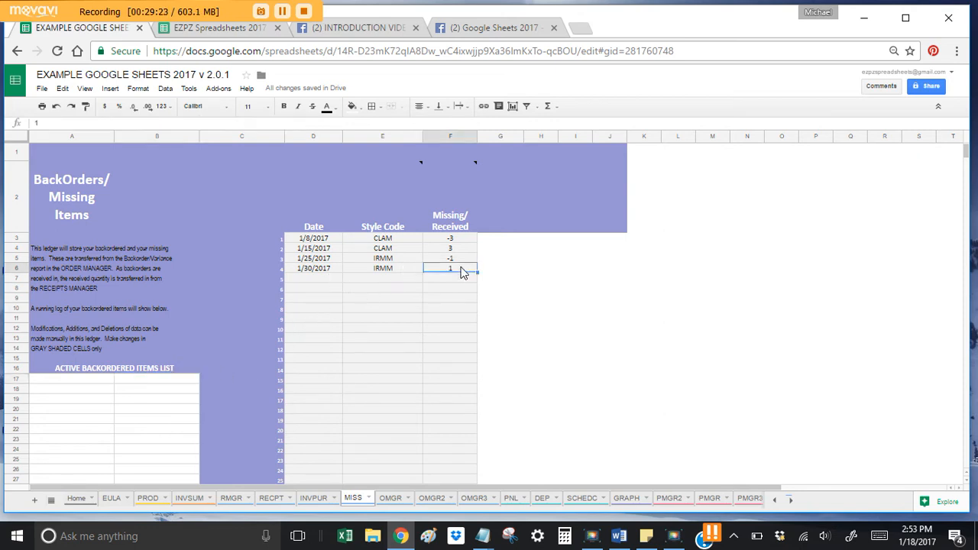
left_click(318, 267)
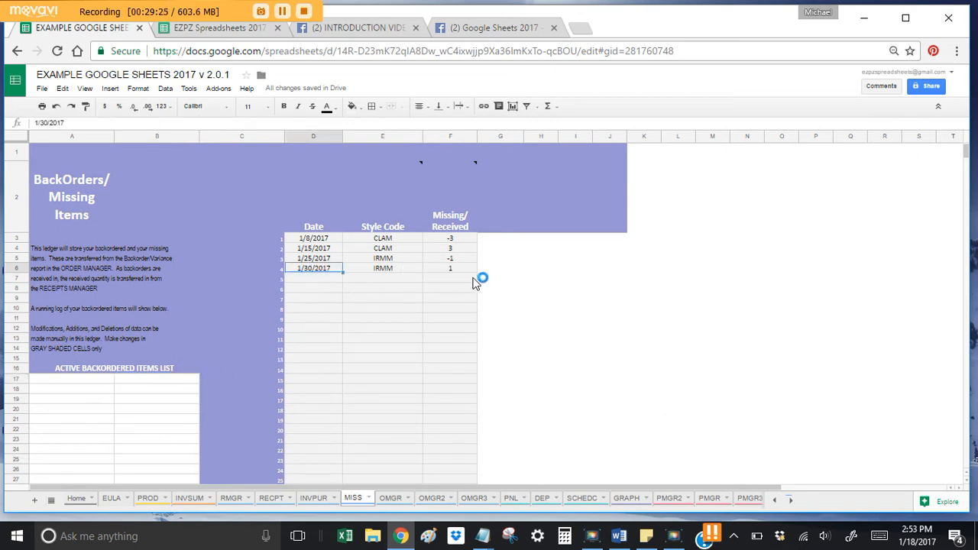
key("Right")
key("Right")
key("Left")
key("Left")
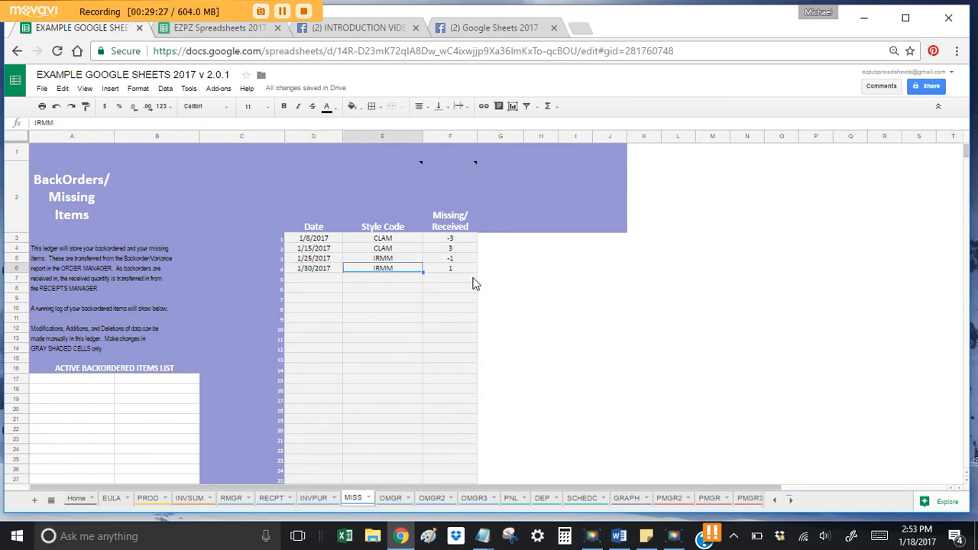
key("shift+Right")
key("shift+Right")
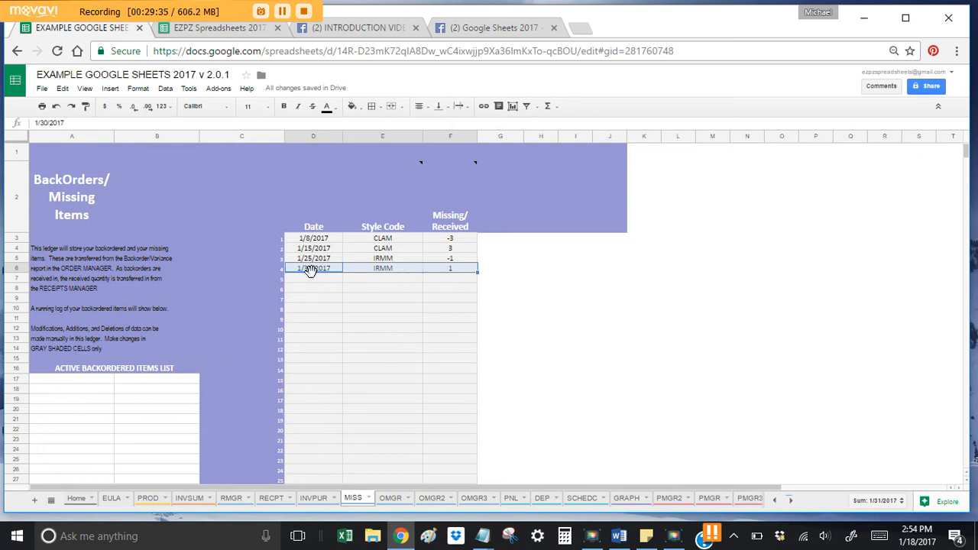
Step: Cut the received quantity 1 out of cell F6
left_click(448, 269)
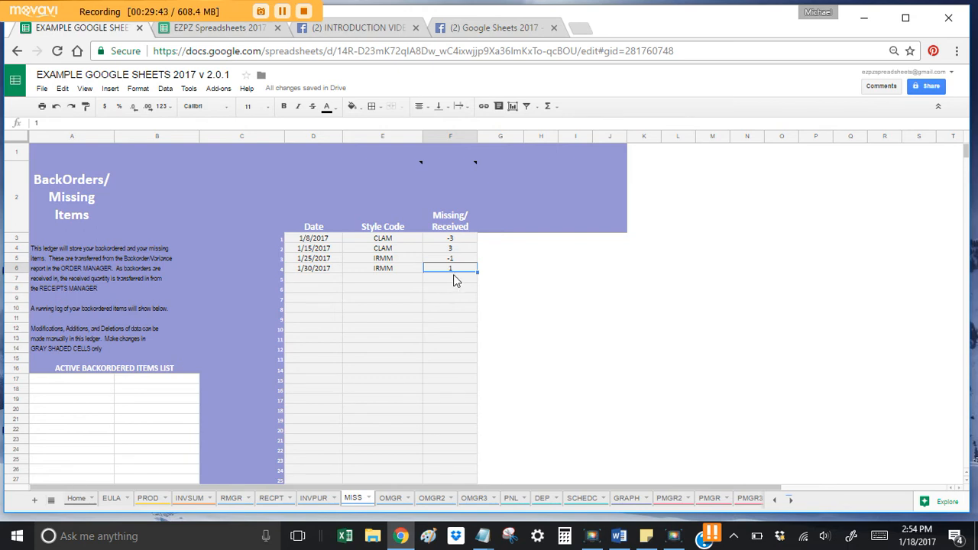
right_click(454, 270)
left_click(512, 276)
Step: Inspect the In Stock column and its J3 formula on INVSUM
left_click(188, 498)
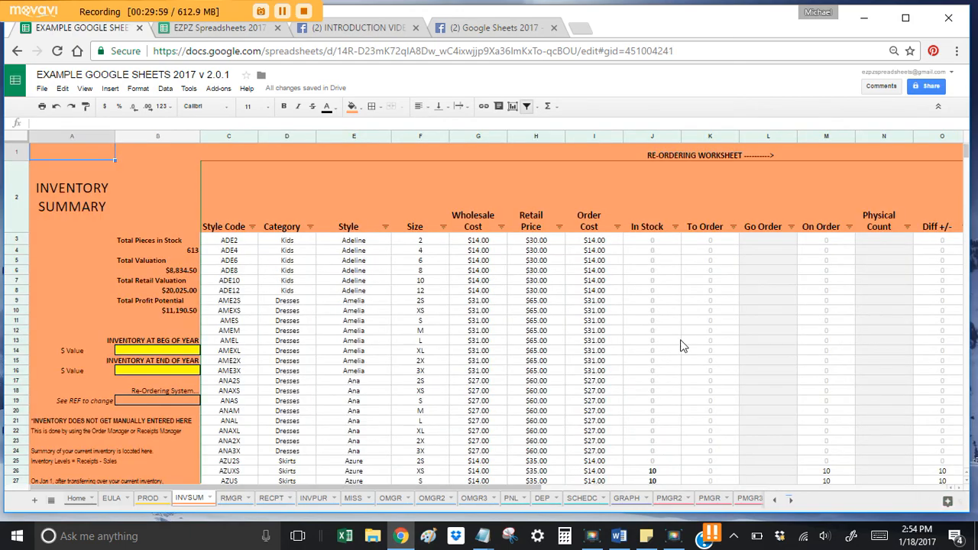
scroll(657, 357, "down", 3)
scroll(657, 356, "up", 4)
scroll(608, 347, "down", 1)
scroll(606, 347, "down", 3)
left_click(660, 197)
scroll(660, 184, "up", 4)
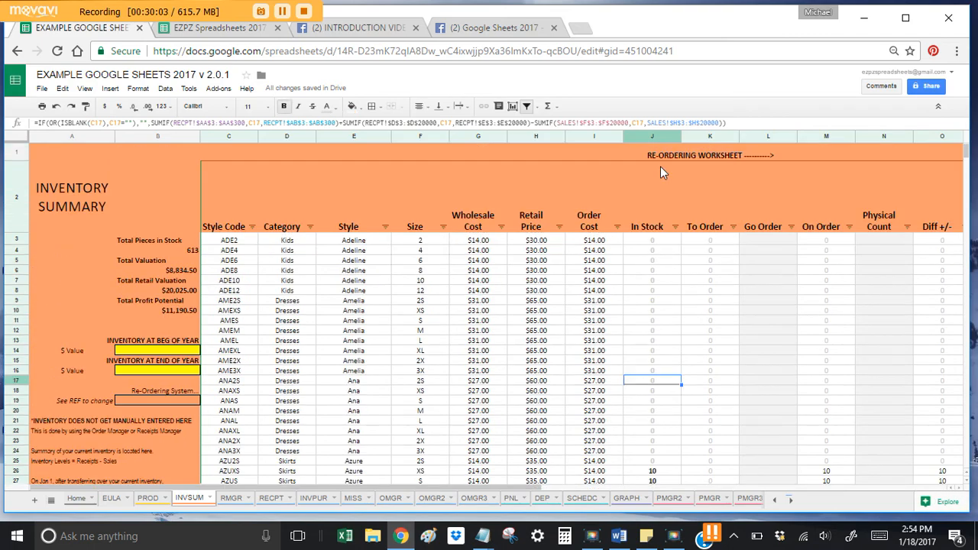
left_click(653, 233)
left_click(653, 239)
scroll(654, 268, "down", 3)
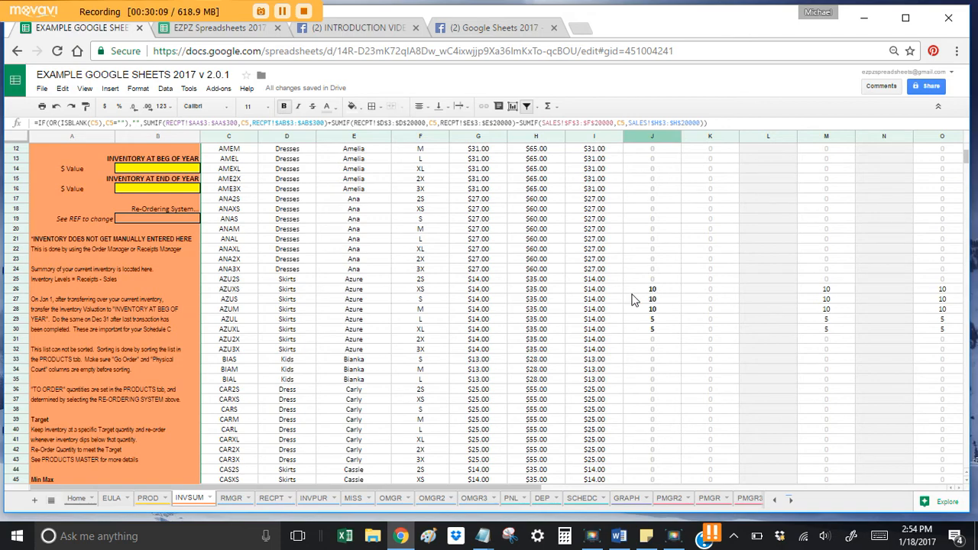
Step: Clear the Qty Sold values H3:H13 on the SALES sheet
left_click(270, 497)
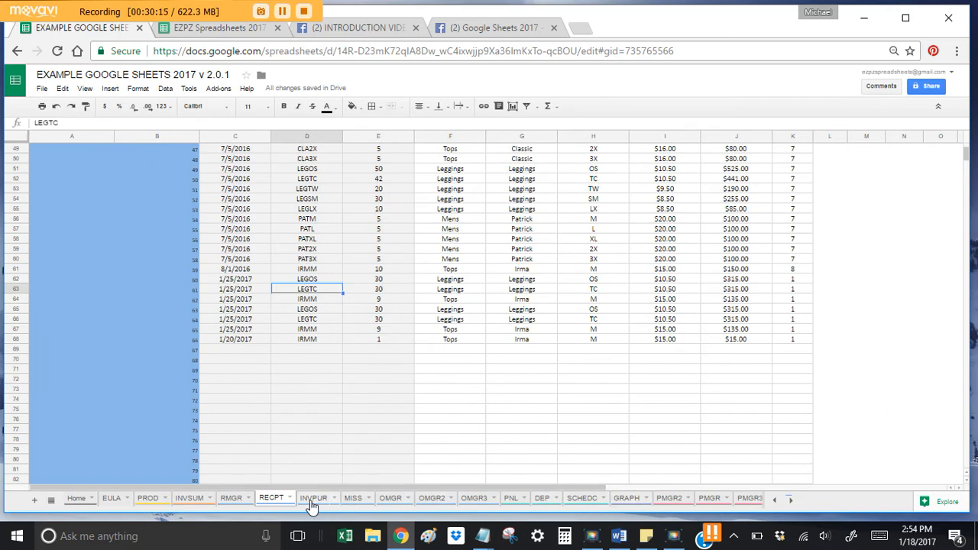
left_click(790, 500)
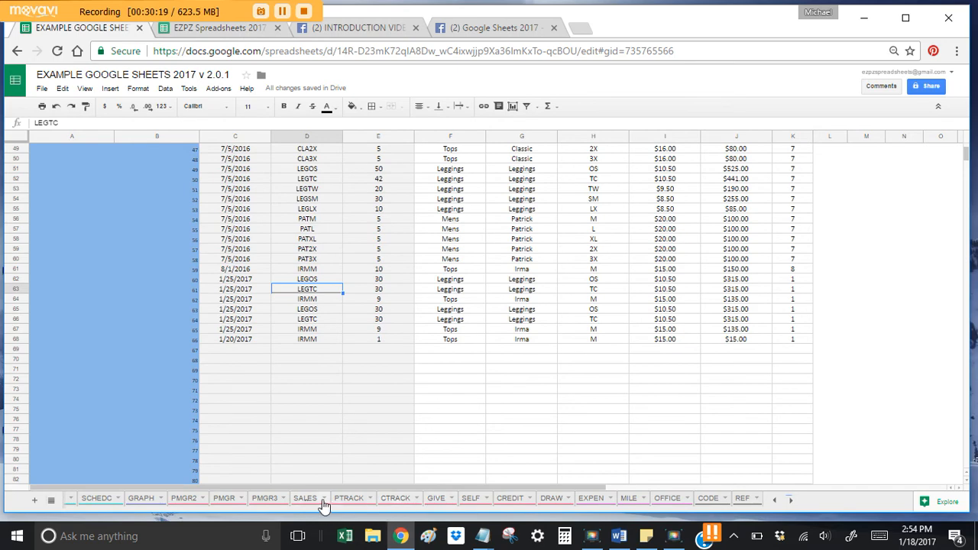
left_click(310, 503)
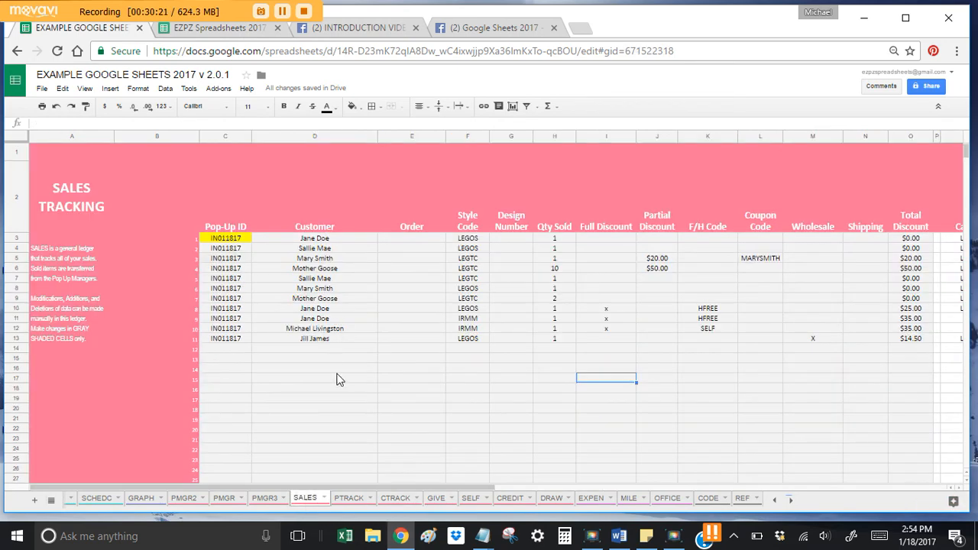
left_click(775, 500)
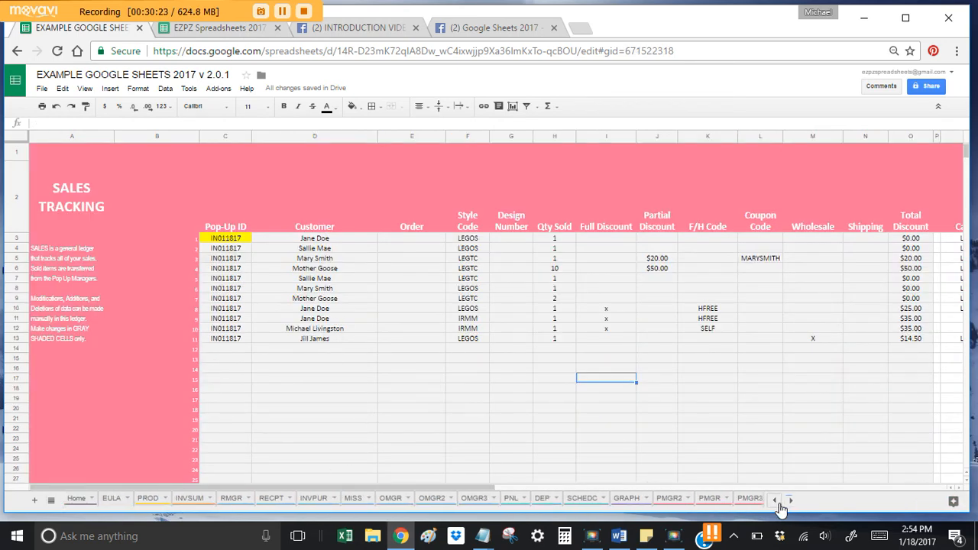
left_click(188, 499)
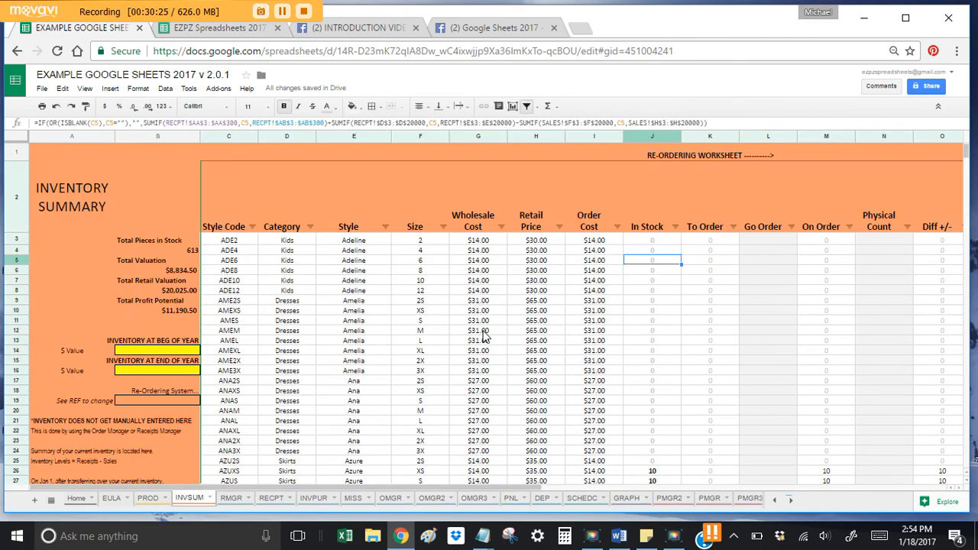
scroll(483, 337, "down", 5)
left_click(267, 499)
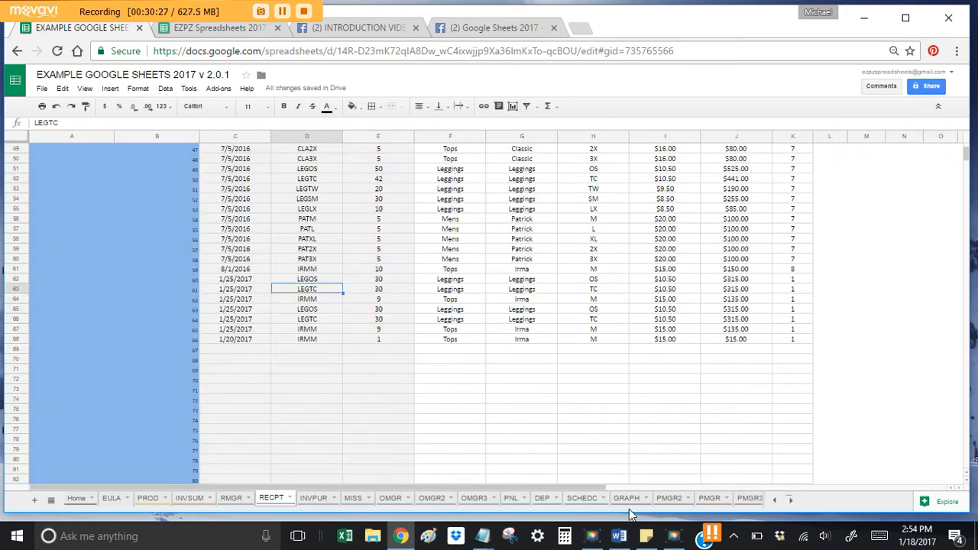
left_click(709, 498)
left_click(790, 501)
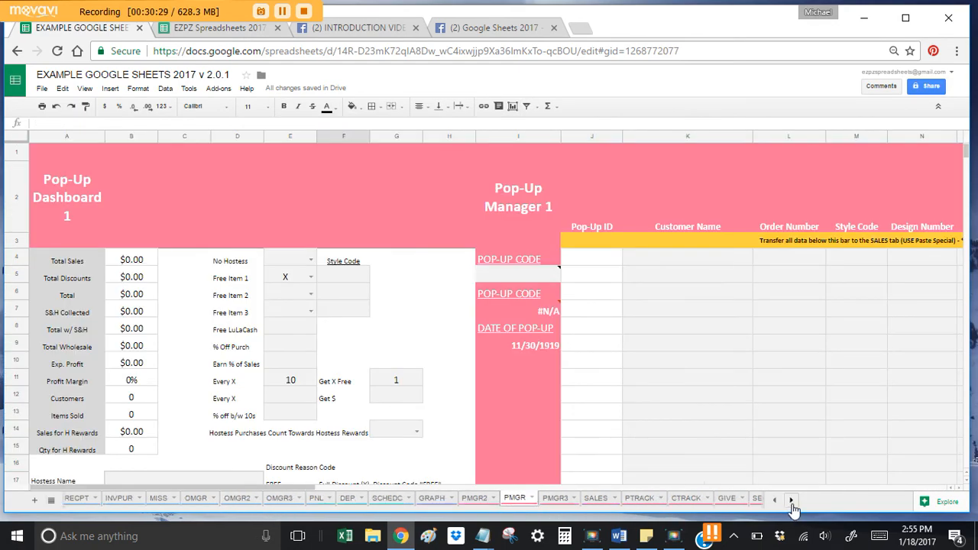
left_click(791, 500)
left_click(304, 498)
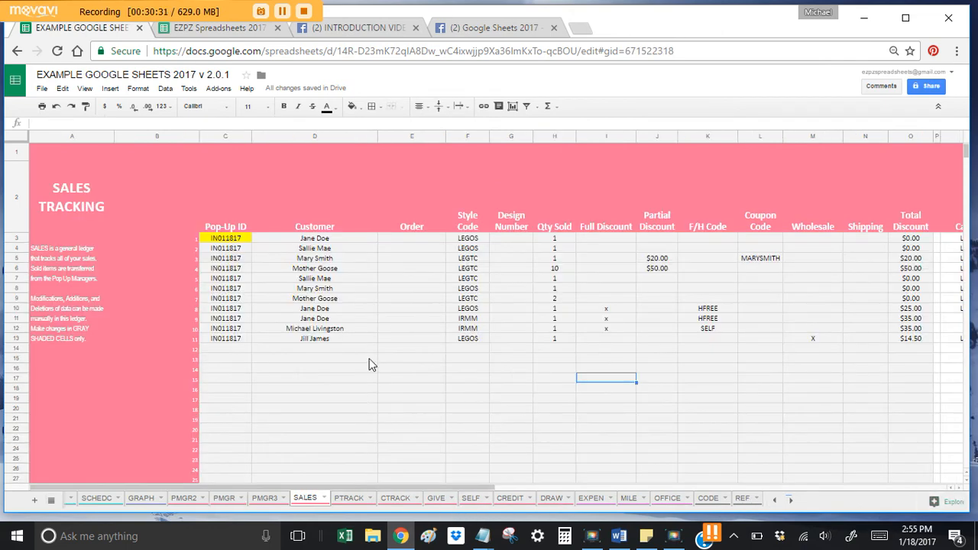
left_click_drag(566, 342, 560, 242)
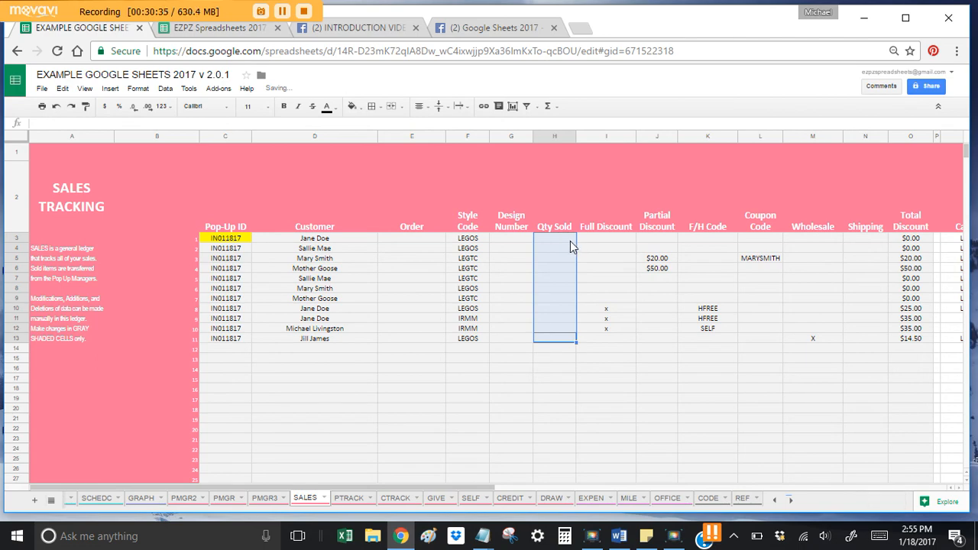
key("Delete")
left_click(570, 243)
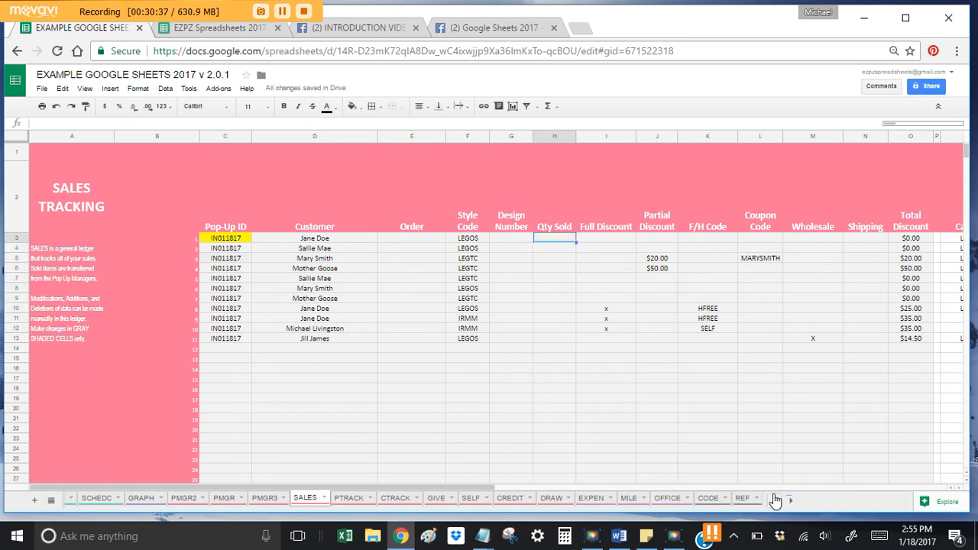
Step: Select the whole RECPT Qty Received column from bottom up to the header
left_click(773, 499)
left_click(273, 500)
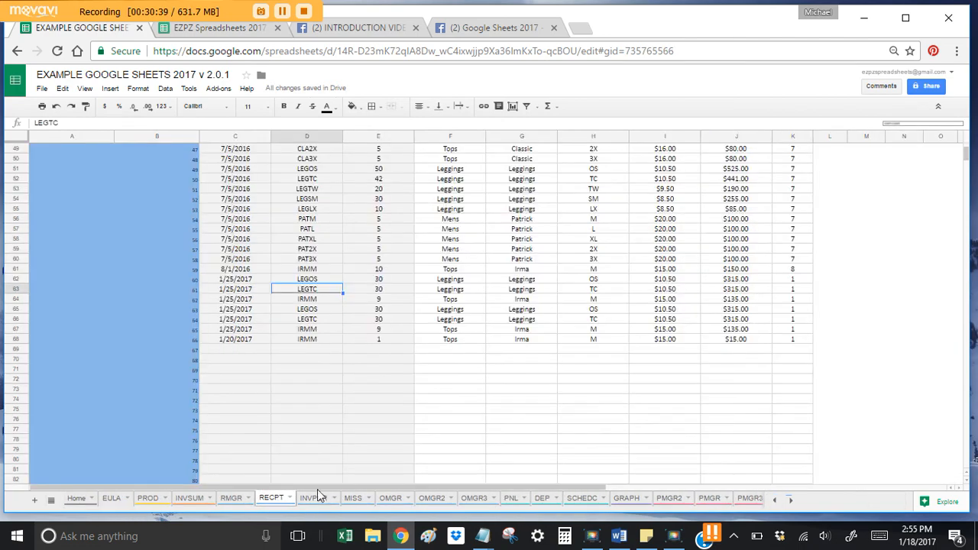
left_click(377, 339)
key("ctrl+shift+Up")
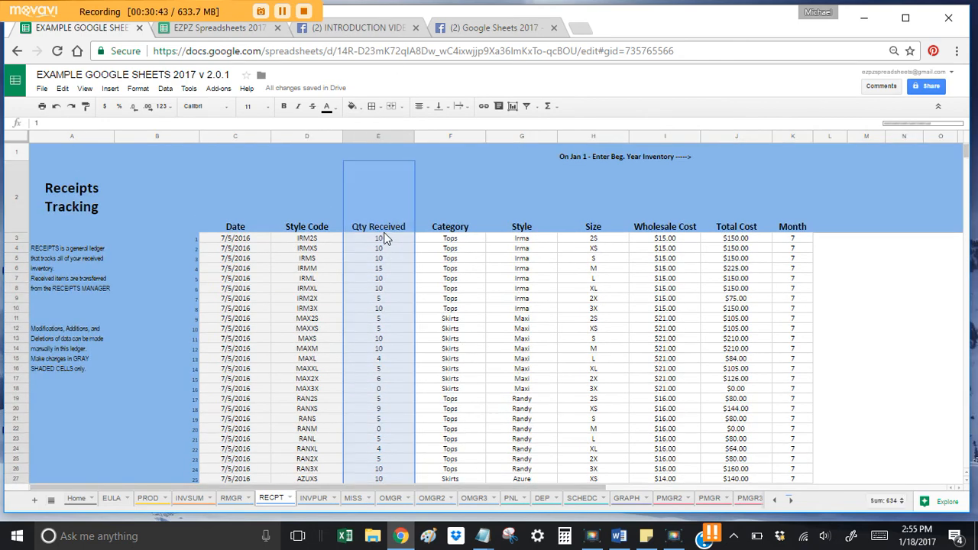
Step: Delete all RECPT Qty Received values and check the J3 In Stock formula on INVSUM
key("Delete")
left_click(390, 247)
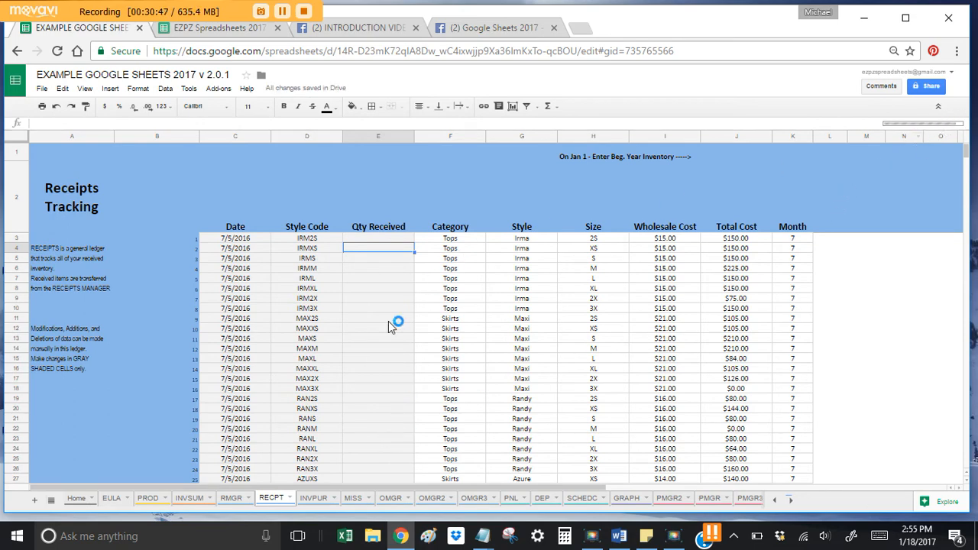
left_click(190, 499)
scroll(669, 268, "up", 5)
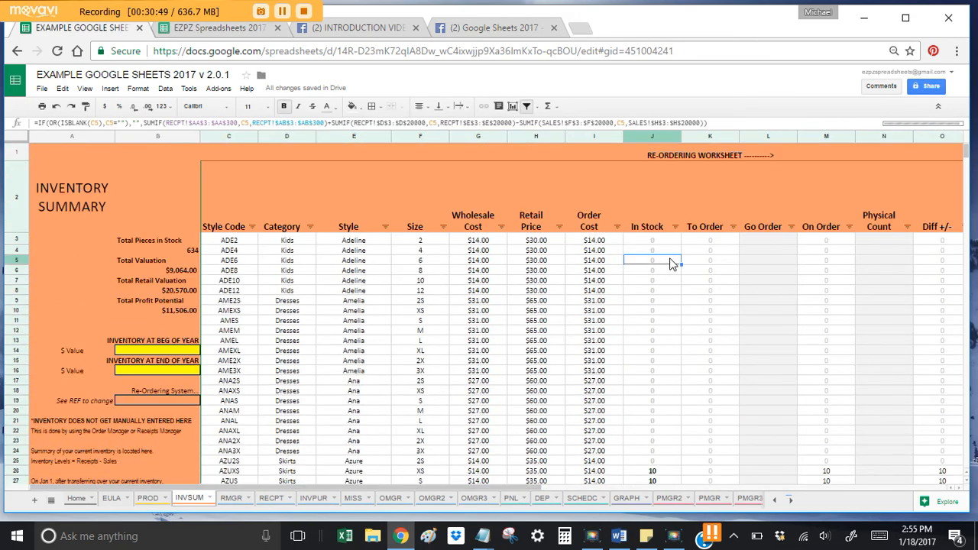
left_click(660, 239)
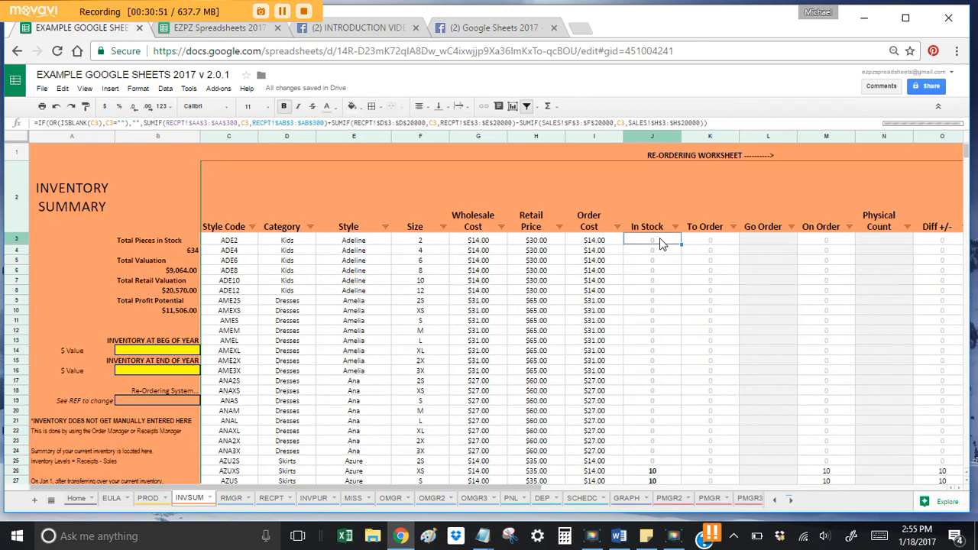
Step: Verify INVSUM now shows 0 pieces in stock and $0.00 valuations
left_click(269, 498)
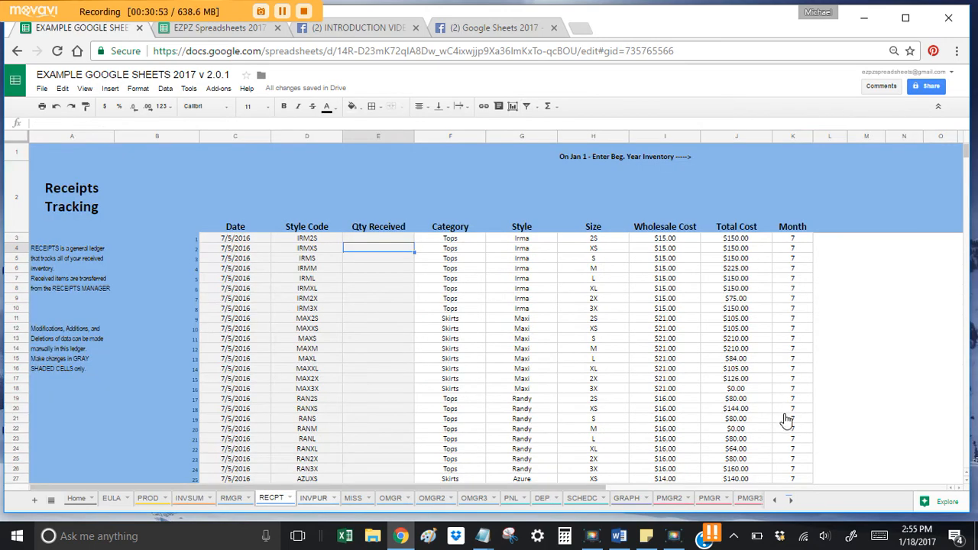
left_click(812, 488)
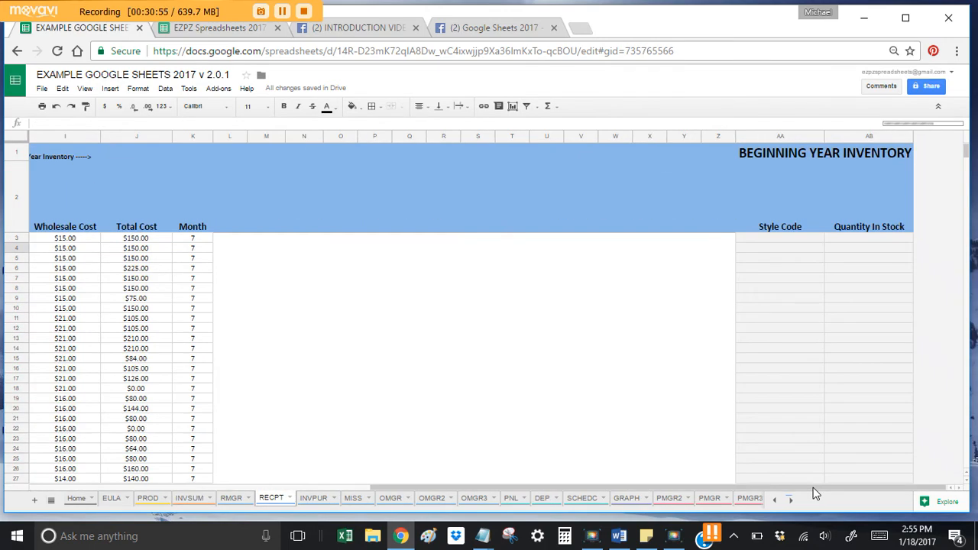
left_click_drag(813, 493, 410, 470)
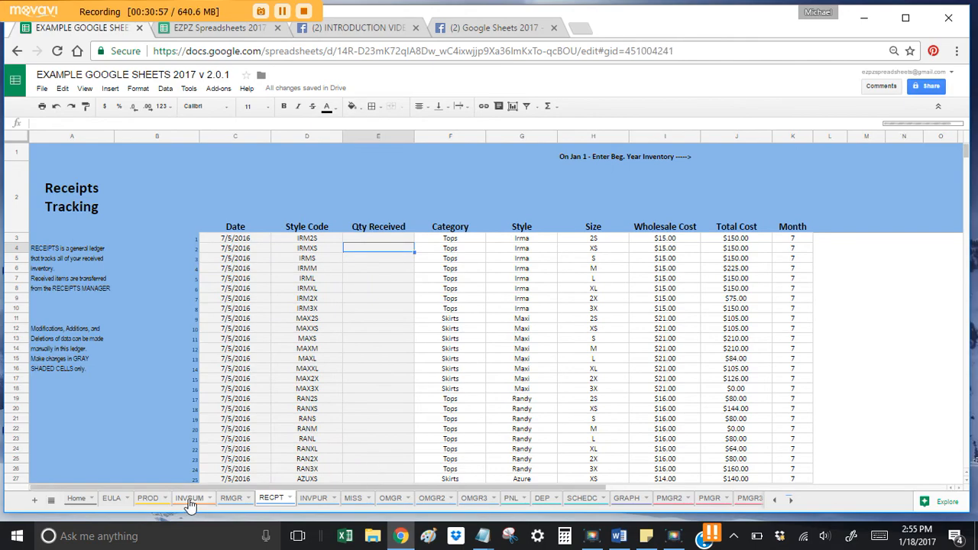
left_click(190, 499)
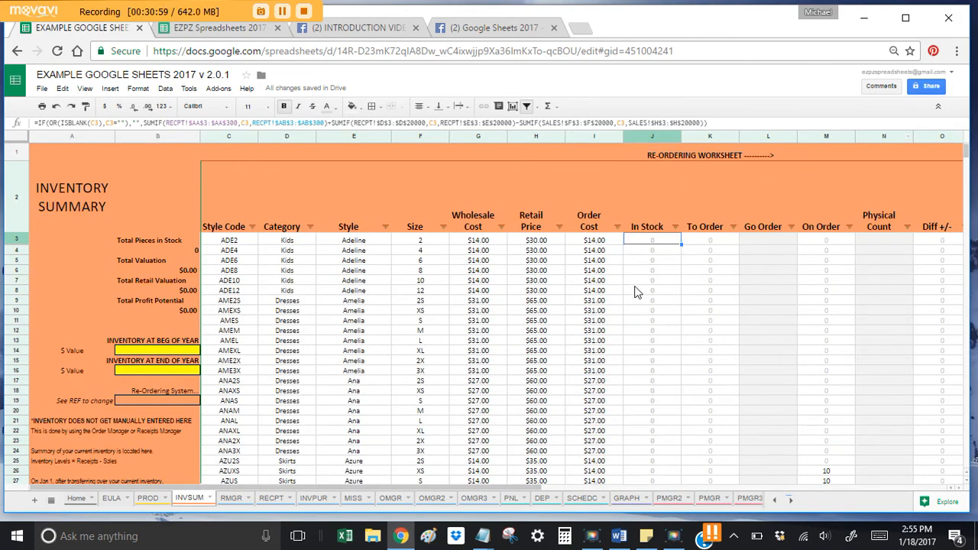
scroll(638, 293, "down", 3)
scroll(651, 245, "up", 3)
scroll(648, 240, "down", 20)
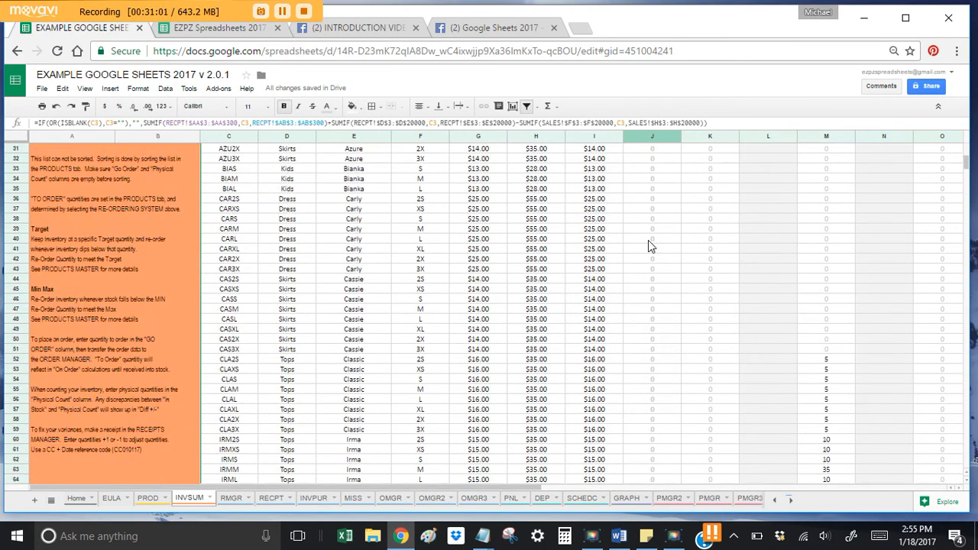
scroll(648, 239, "down", 10)
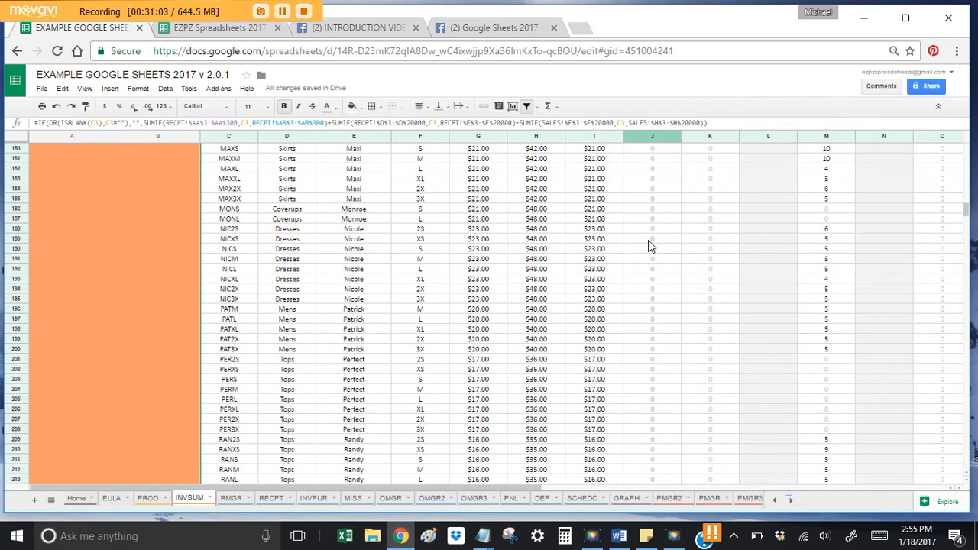
scroll(648, 240, "up", 20)
scroll(648, 240, "up", 4)
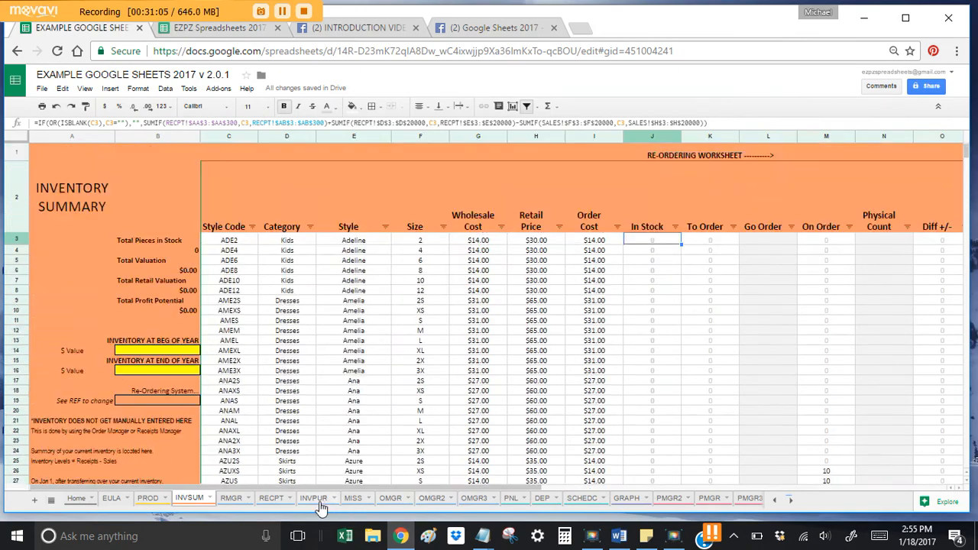
left_click(271, 498)
Step: Enter 10 received for IRM2S on RECPT and inspect its In Stock formula
left_click(379, 239)
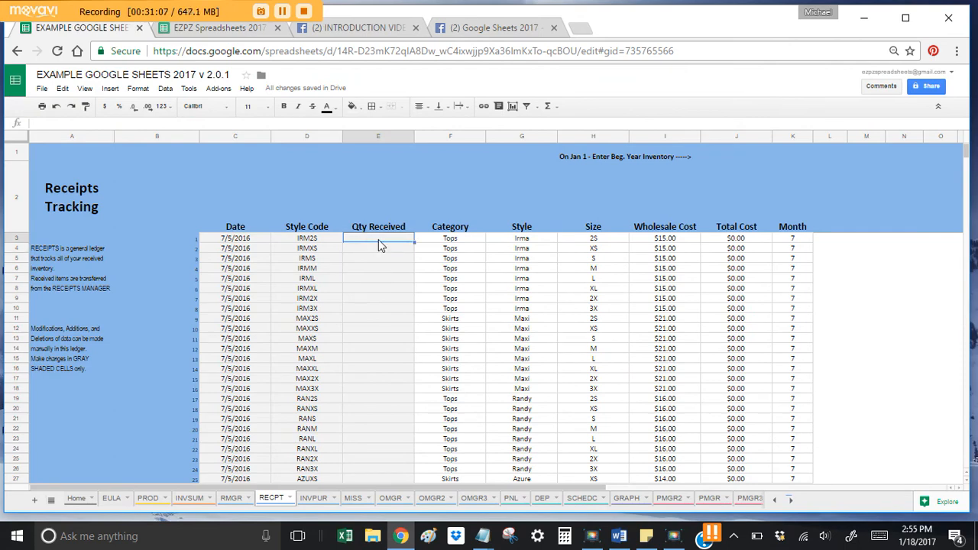
type("10")
key("Return")
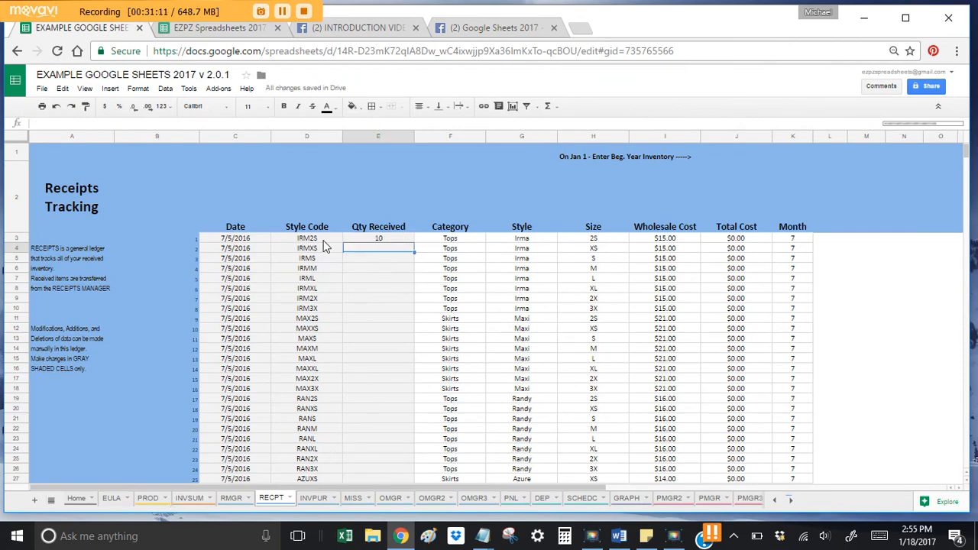
left_click(190, 498)
scroll(535, 359, "down", 3)
scroll(583, 348, "down", 9)
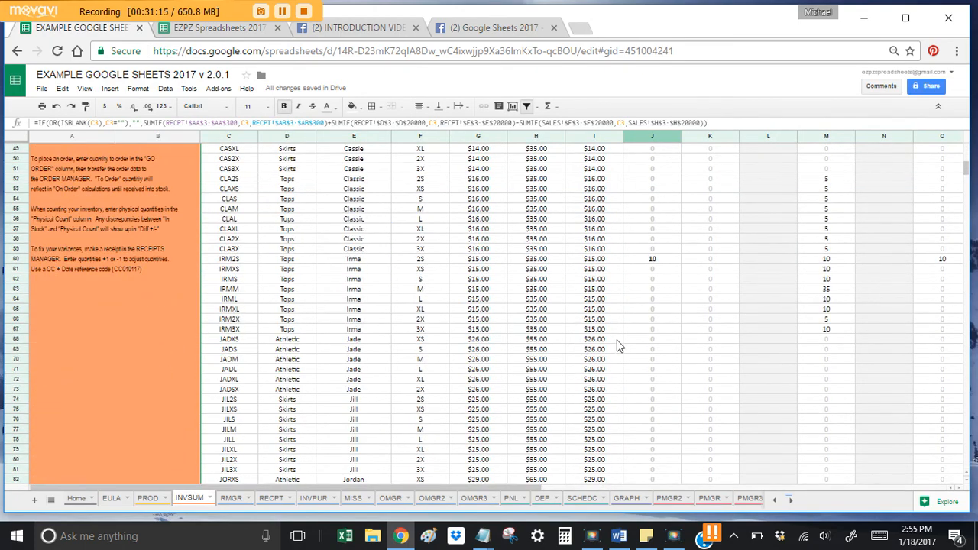
left_click(659, 259)
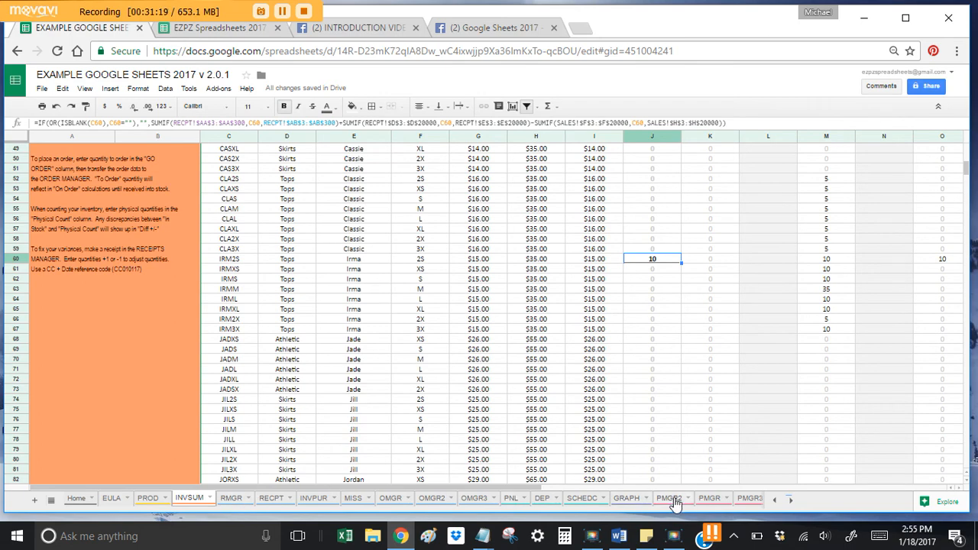
Step: Enter 10 received for LEGOS in E65 and confirm INVSUM In Stock reads 10
left_click(271, 502)
scroll(371, 359, "down", 8)
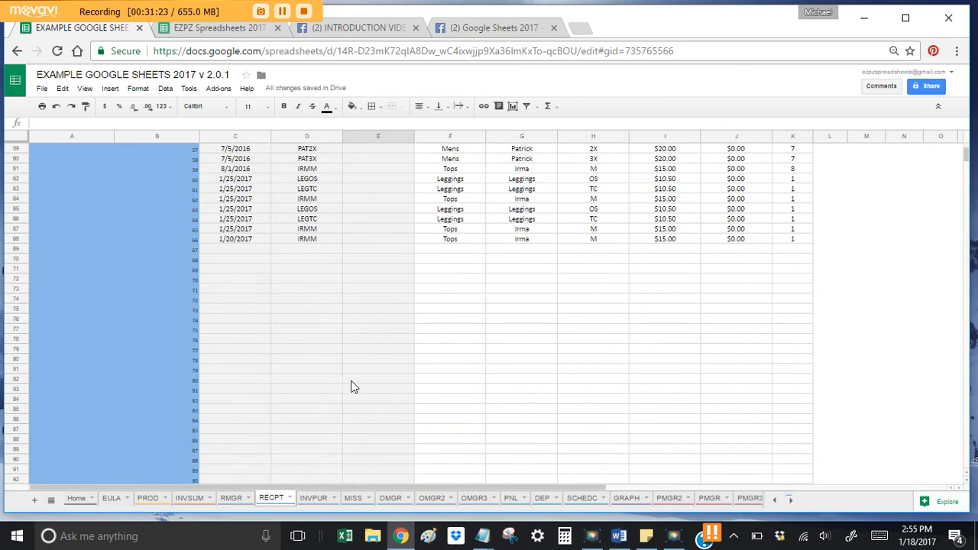
left_click(357, 208)
type("10")
key("Return")
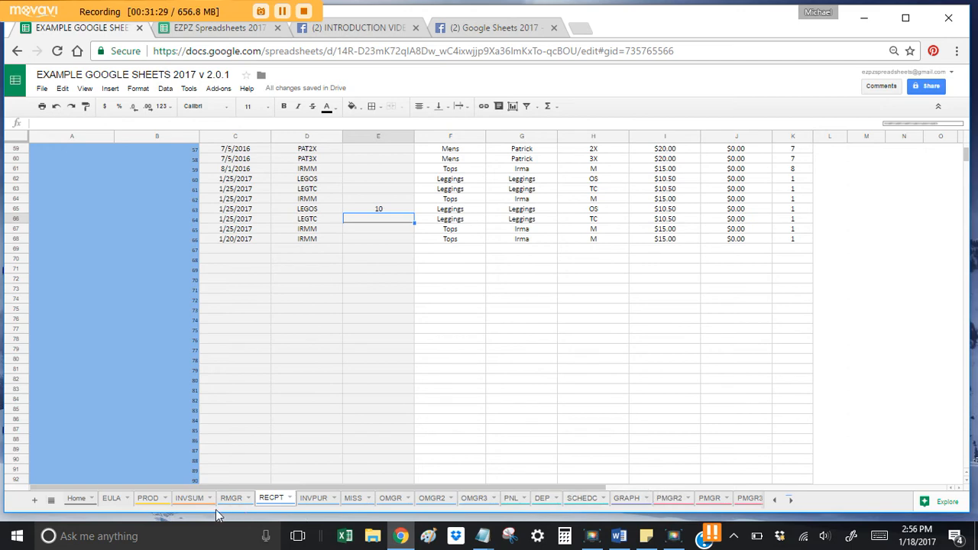
left_click(187, 503)
scroll(502, 360, "down", 15)
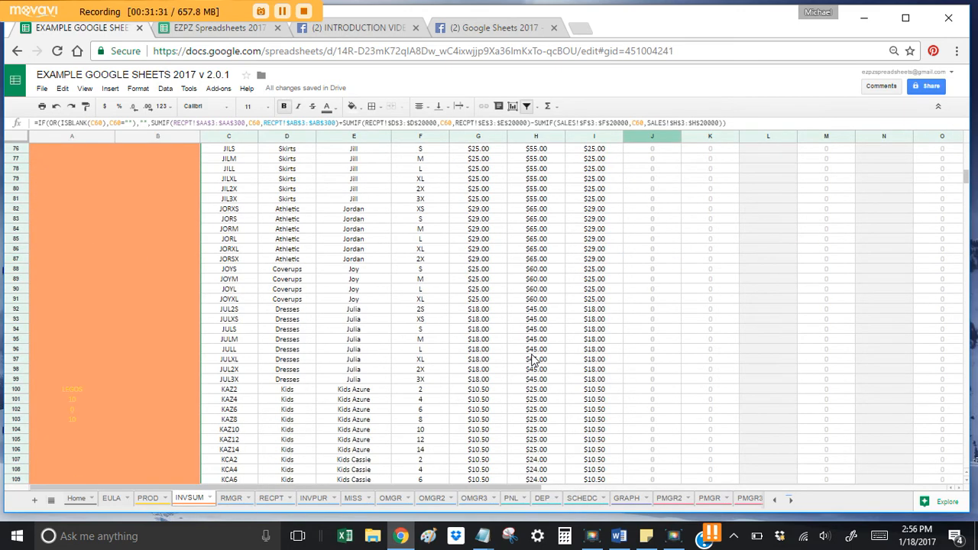
scroll(540, 368, "down", 3)
left_click(649, 371)
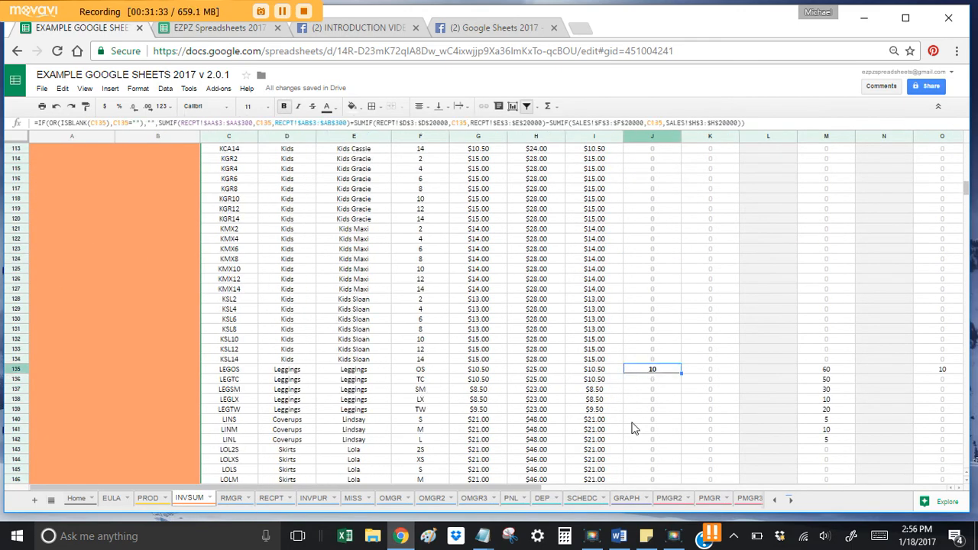
left_click(790, 499)
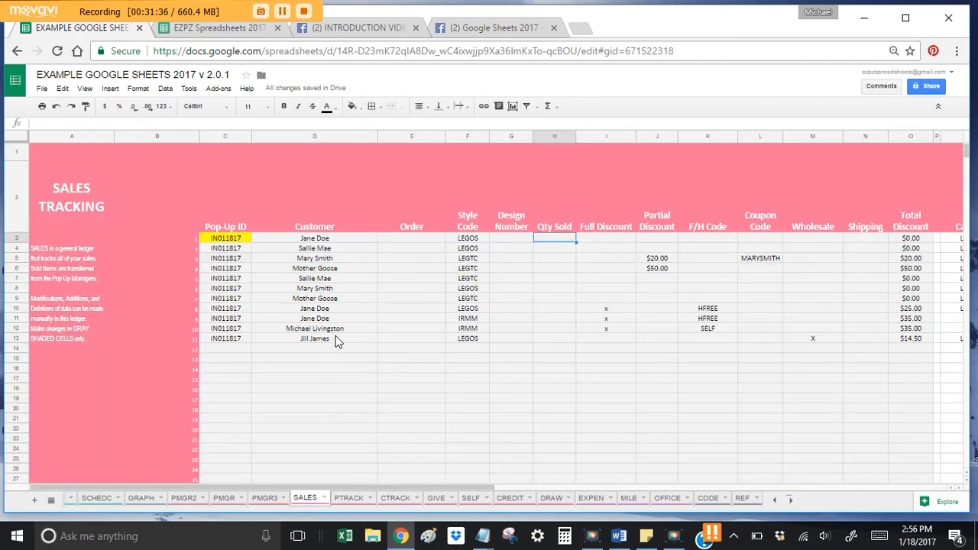
Step: Enter Qty Sold 1 in SALES H3, leaving LEGOS In Stock at 9 on INVSUM
left_click(312, 499)
type("1")
key("Return")
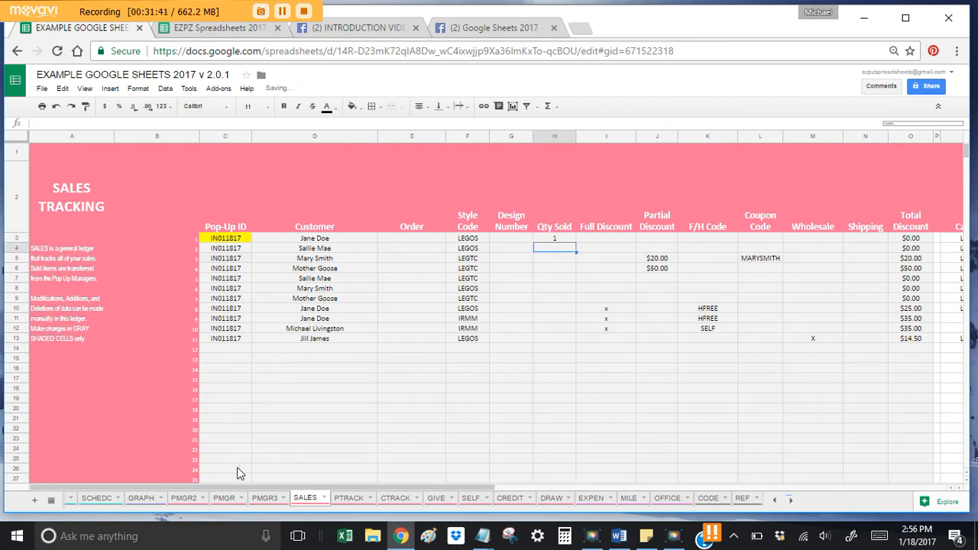
left_click(774, 500)
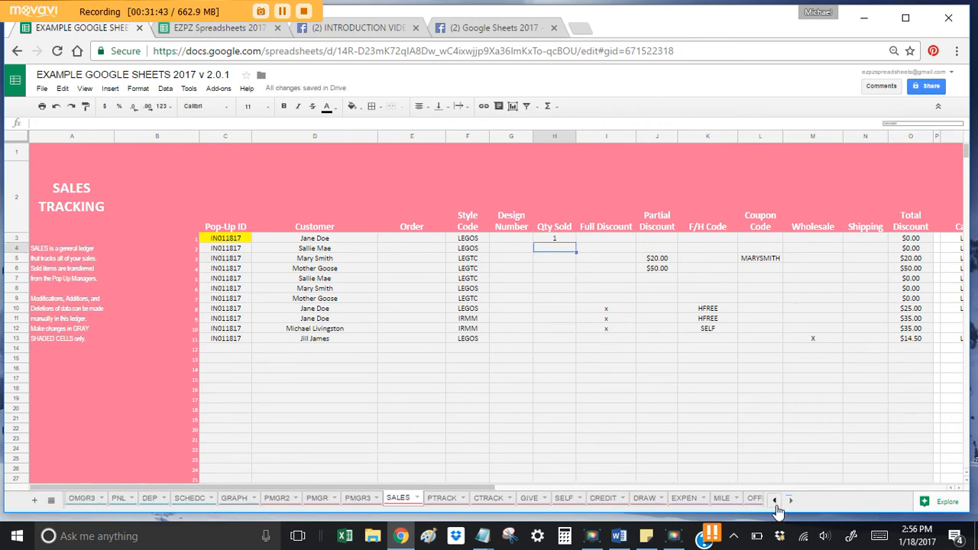
left_click(775, 501)
left_click(186, 498)
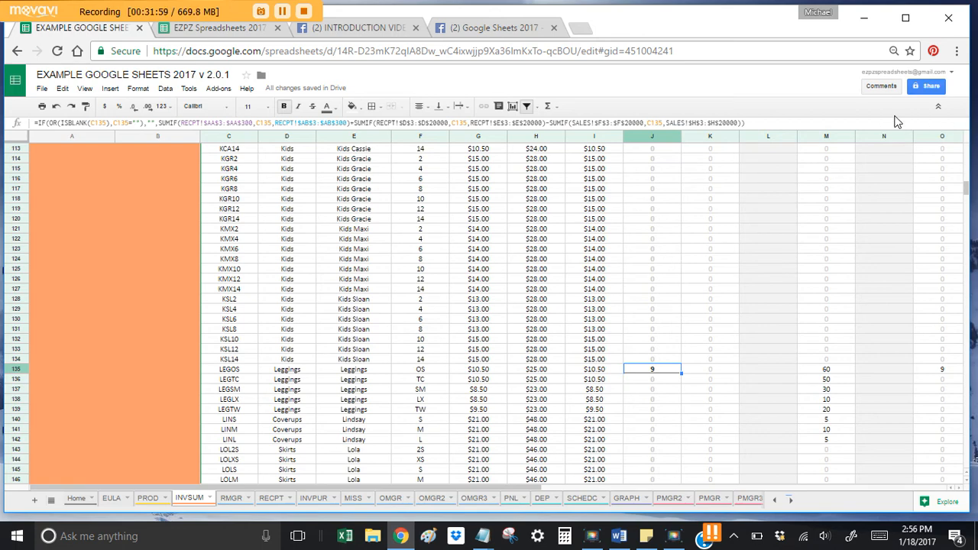
Step: Inspect the On Order formula for AZUXS in the INVSUM sheet
scroll(631, 402, "up", 10)
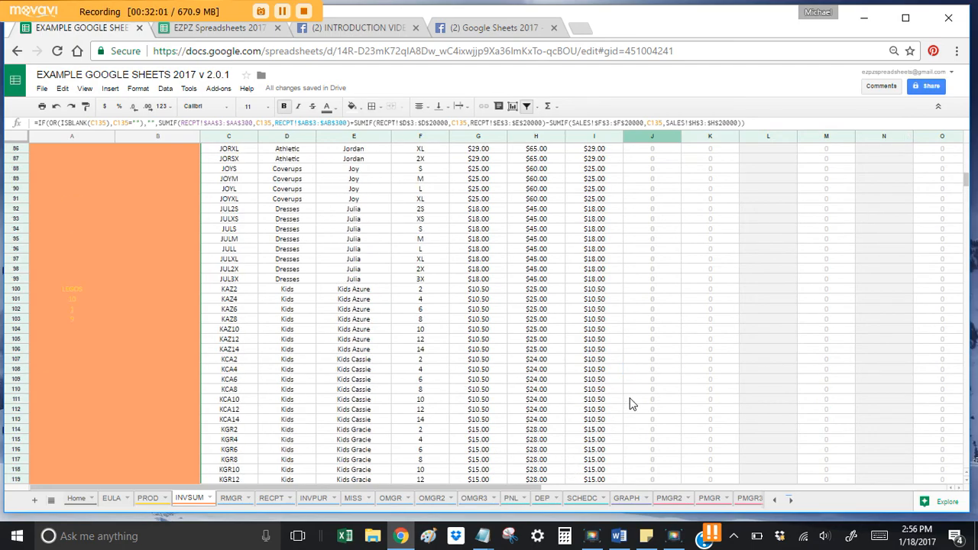
scroll(660, 299, "up", 4)
scroll(661, 301, "down", 12)
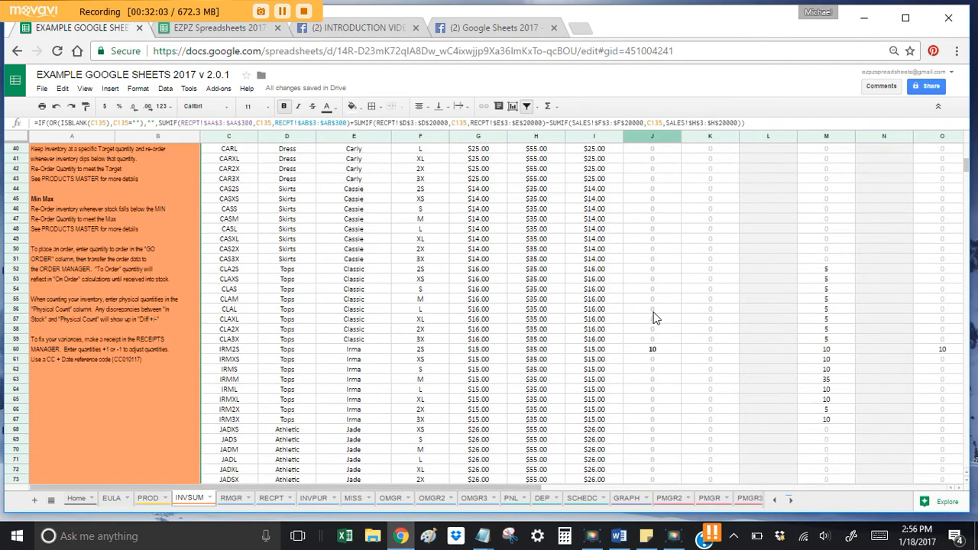
scroll(653, 317, "down", 4)
scroll(653, 317, "up", 16)
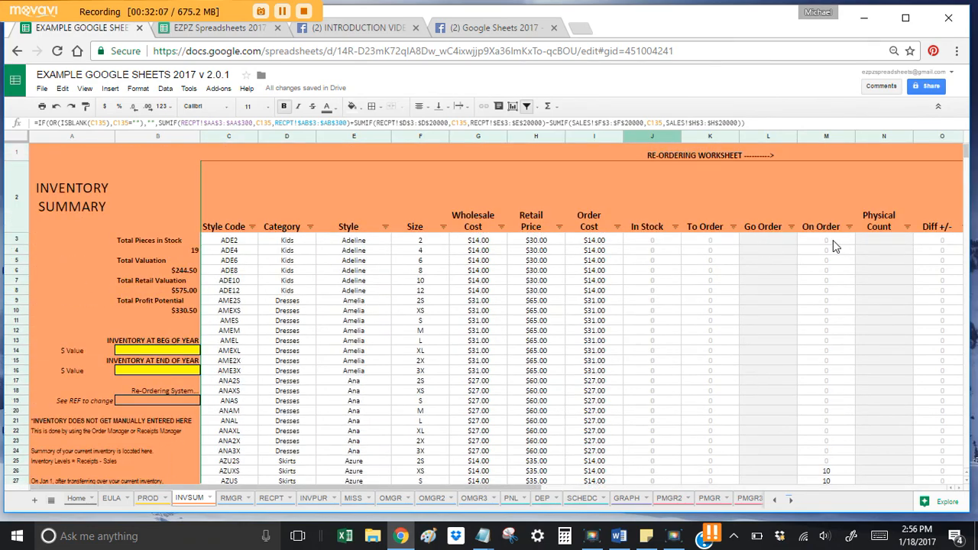
scroll(829, 301, "down", 3)
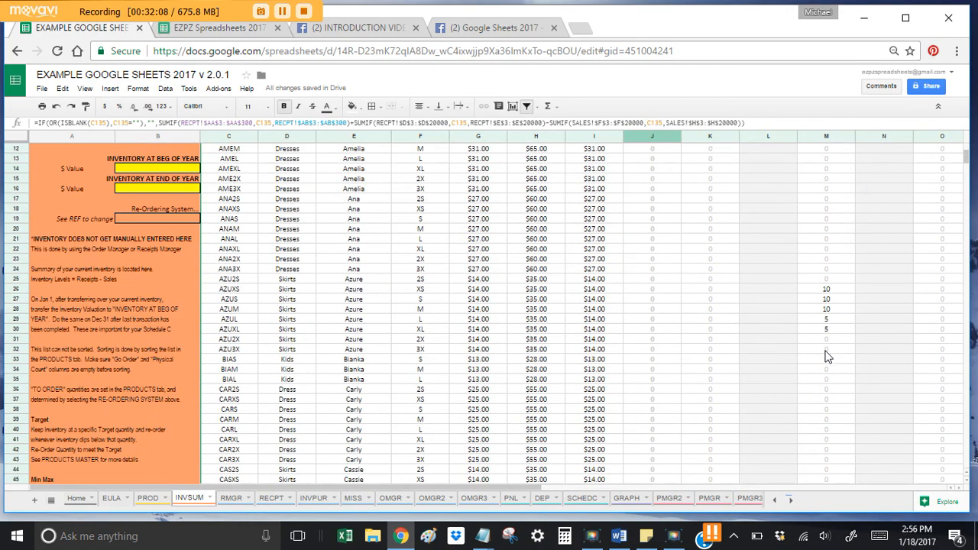
left_click(825, 291)
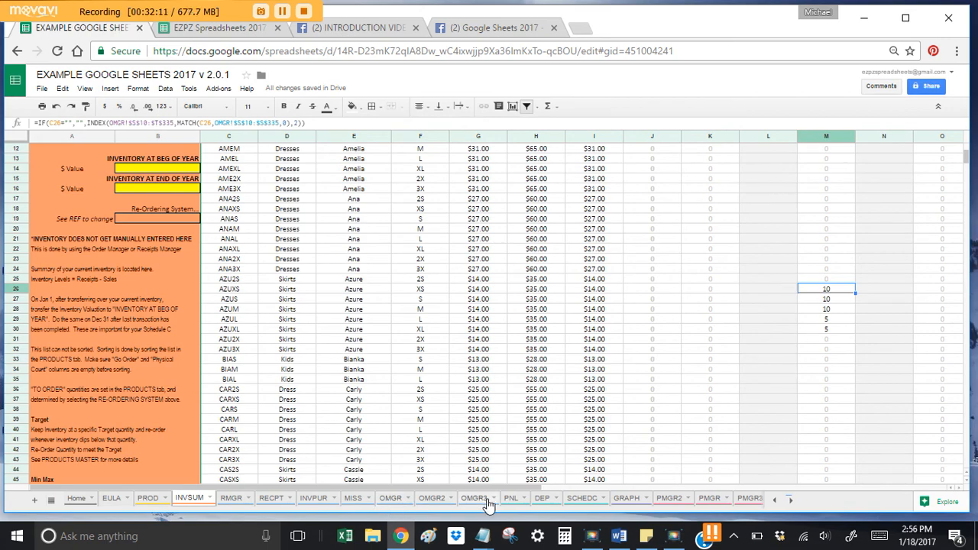
Step: Check the To Order formulas for row 3, CAS2X, CARXL, CARM and AZU2X
scroll(808, 344, "down", 7)
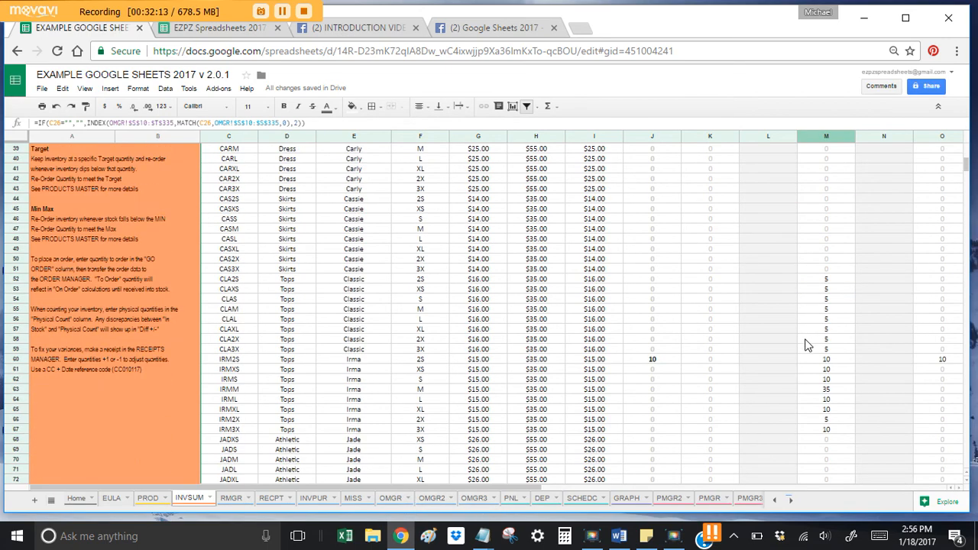
scroll(821, 329, "up", 10)
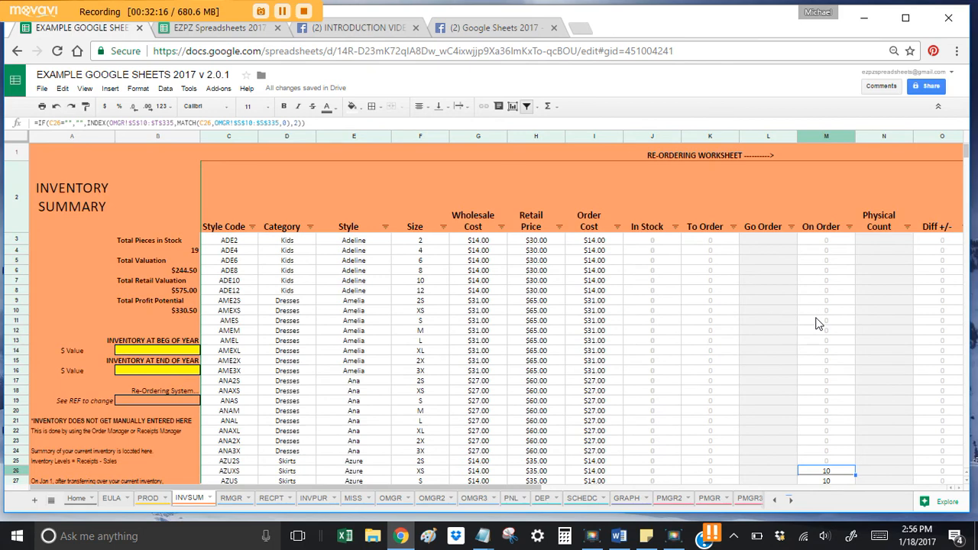
left_click(707, 241)
scroll(718, 289, "down", 8)
left_click(708, 340)
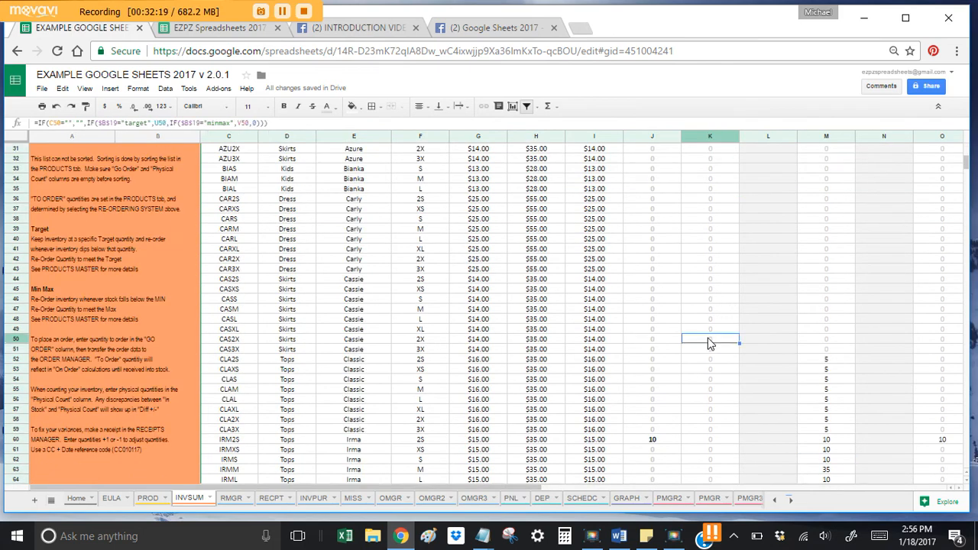
scroll(710, 349, "up", 3)
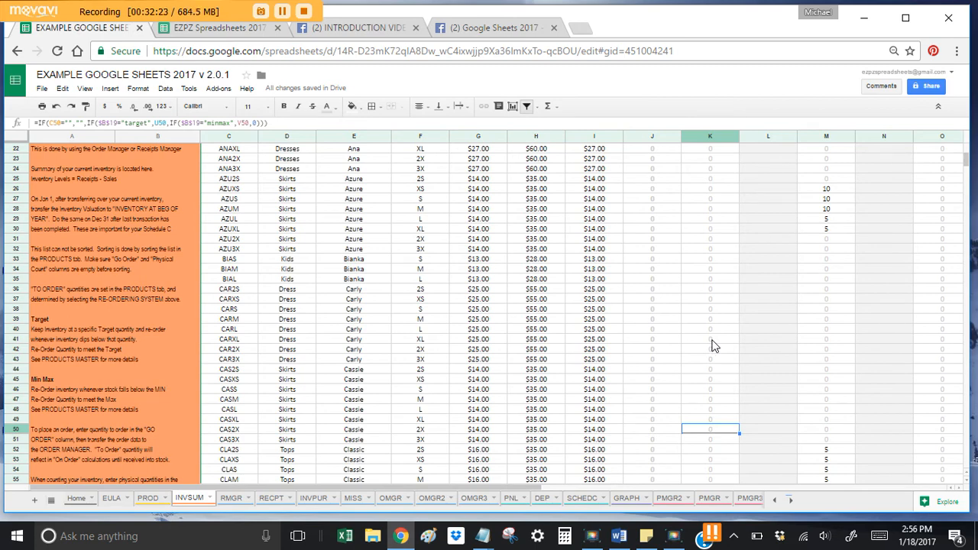
left_click(711, 341)
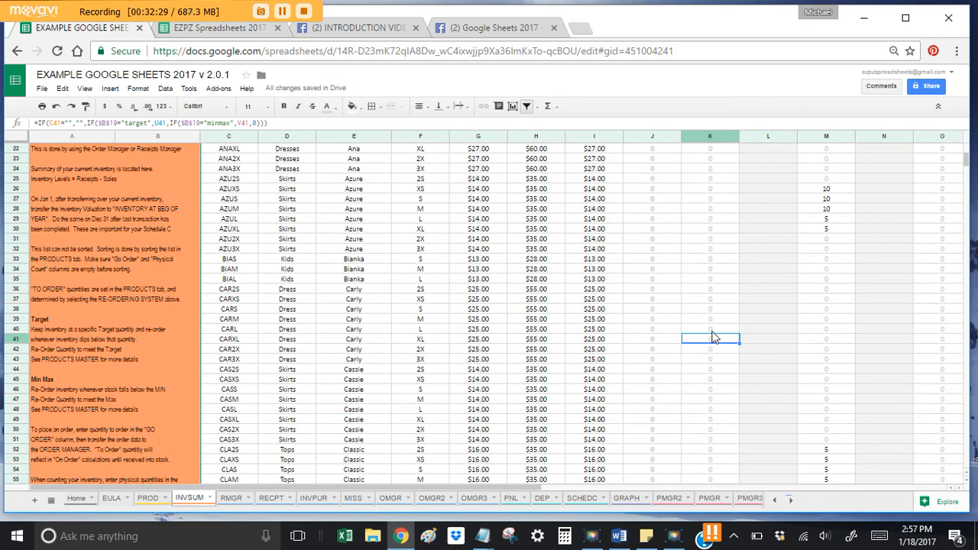
left_click(711, 320)
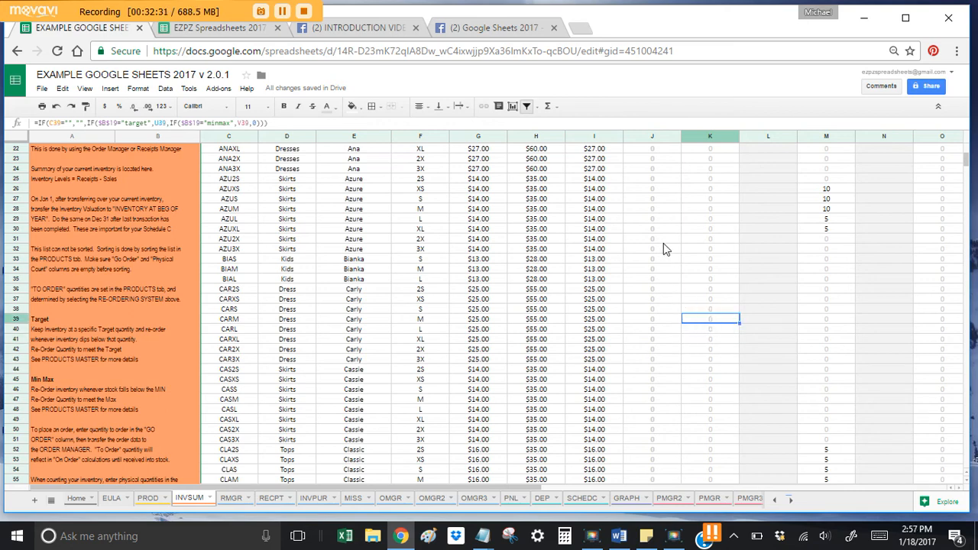
left_click(710, 238)
Step: Bring up the EZPZ Spreadsheets 2017 Users Manual with its tutorial video links
scroll(703, 248, "up", 7)
scroll(703, 252, "down", 4)
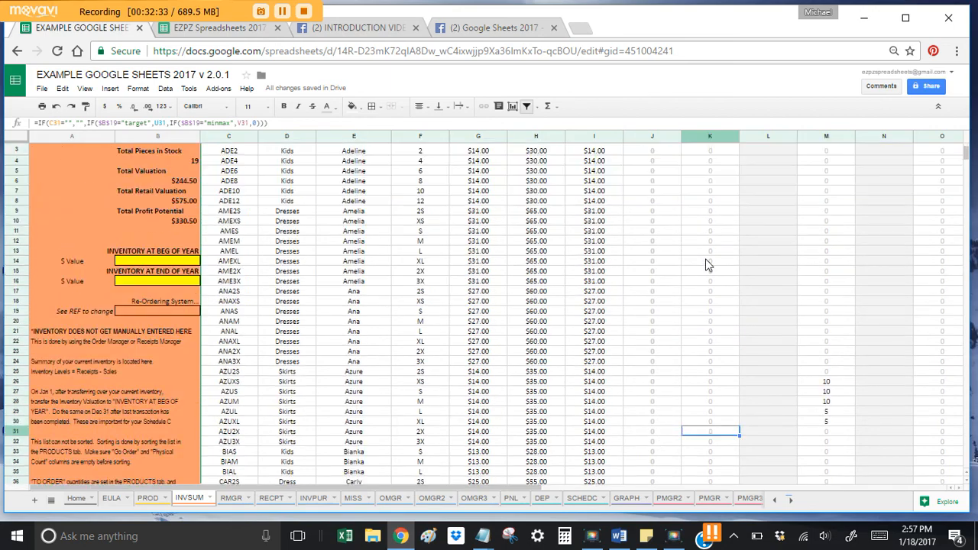
left_click(206, 29)
scroll(397, 390, "up", 10)
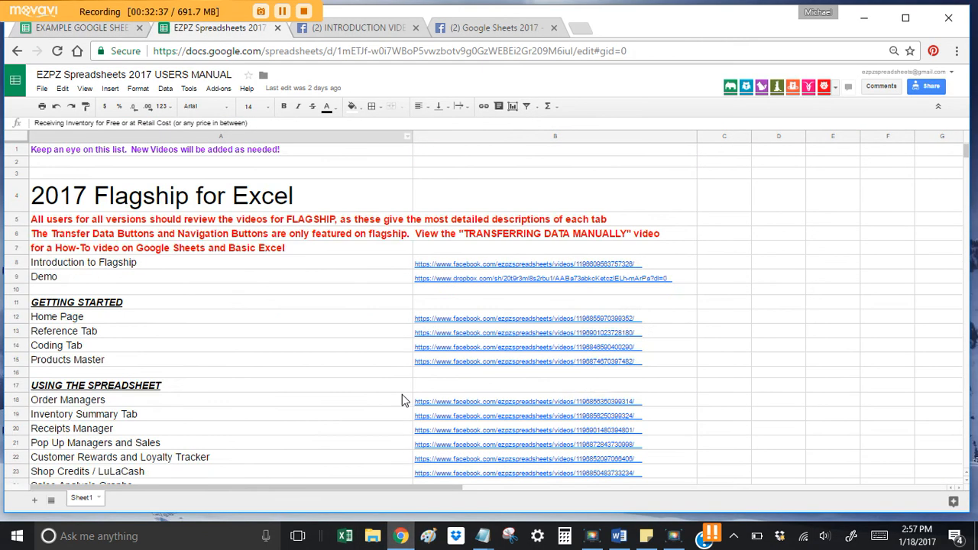
Step: Review the manual's Pop Up Managers and Sales and Inventory Summary Tab entries, then return to the example workbook
scroll(402, 396, "down", 2)
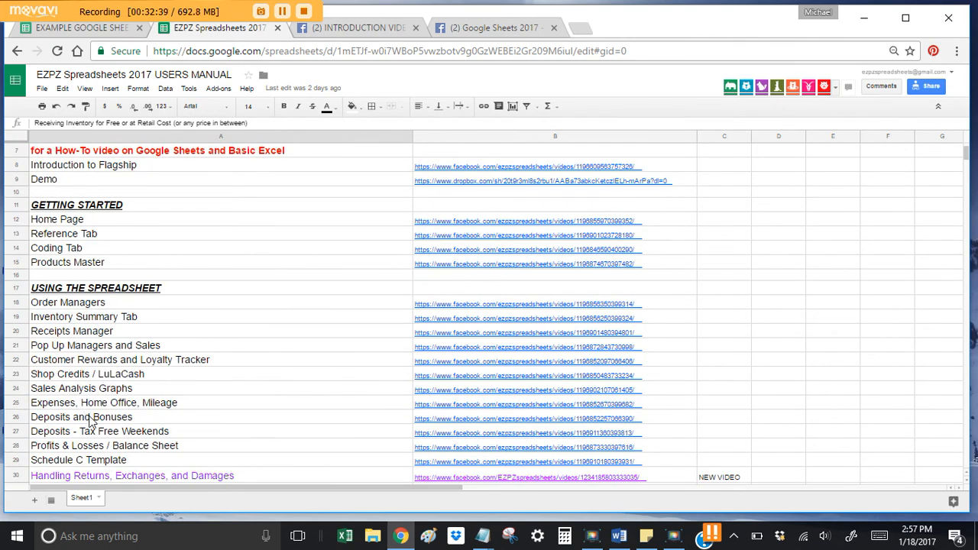
left_click(139, 348)
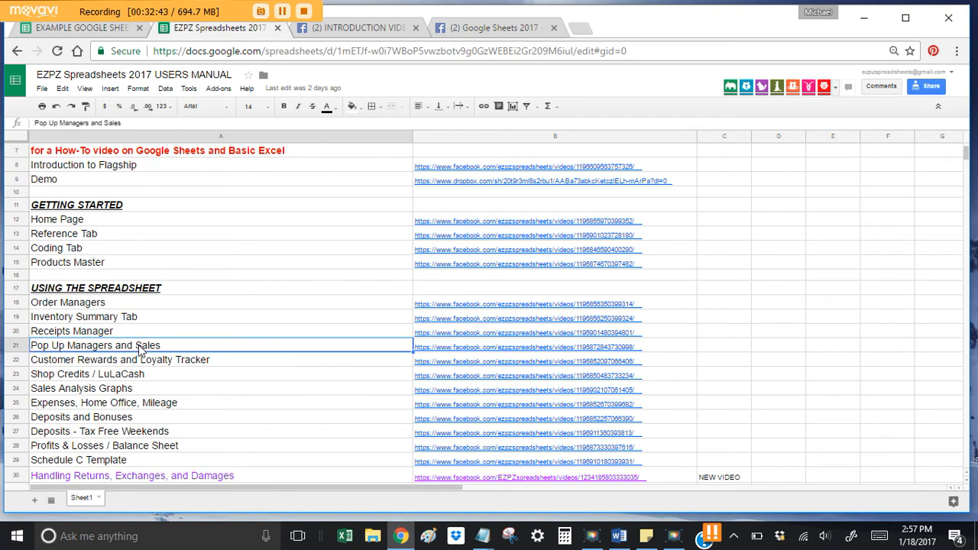
left_click(142, 319)
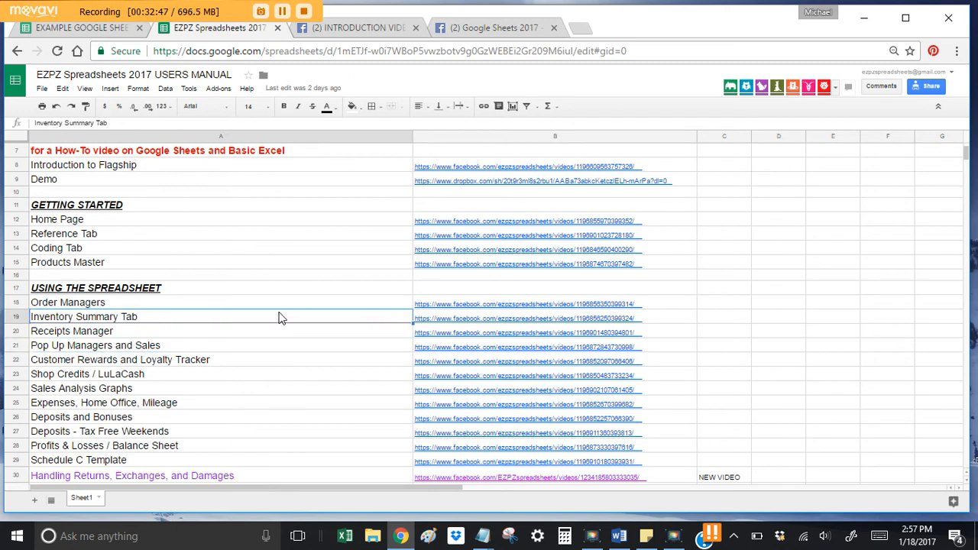
left_click(93, 29)
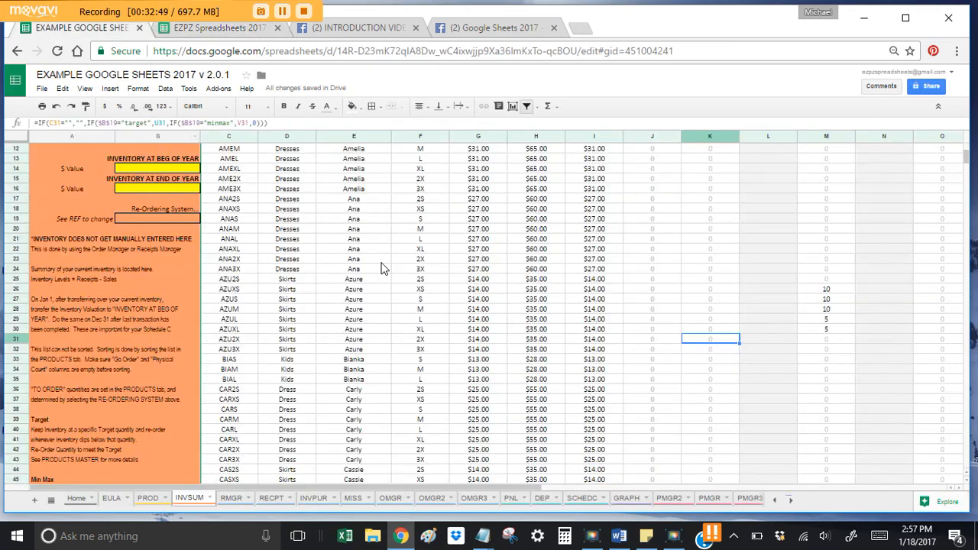
scroll(684, 289, "down", 10)
scroll(684, 289, "down", 9)
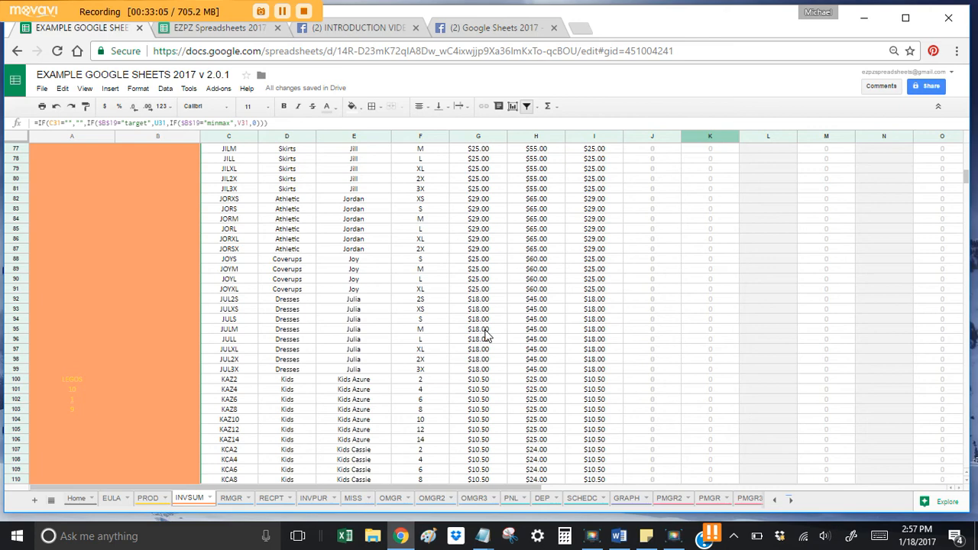
scroll(498, 324, "up", 5)
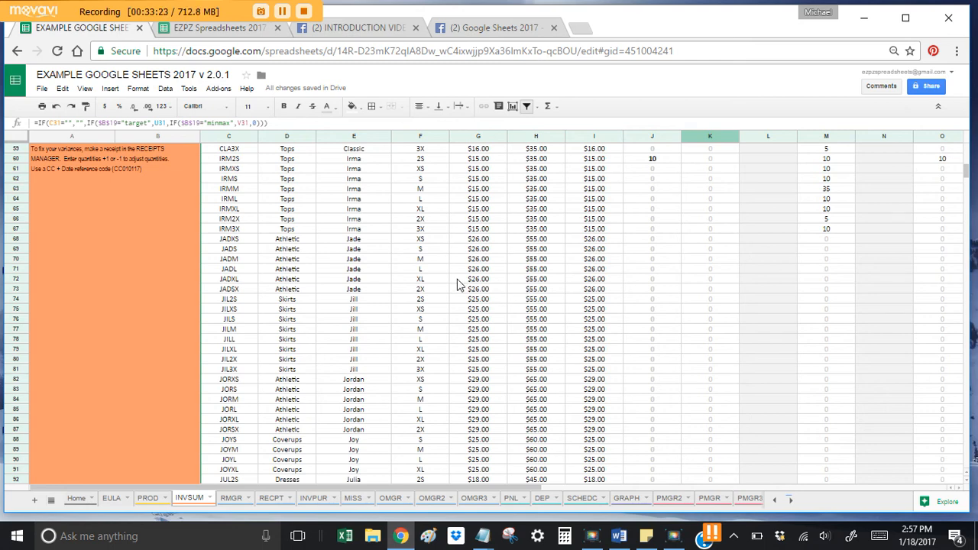
Step: Show the 2016 Profits and Losses summary on the PNL tab
left_click(510, 500)
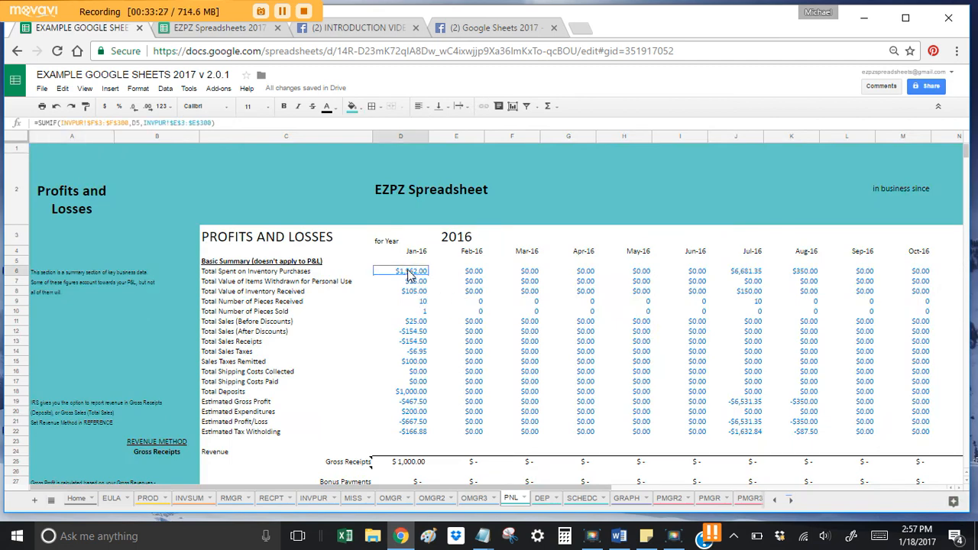
Step: Inspect the Basic Summary January figures and the Total Sales (After Discounts) formula
left_click_drag(212, 273, 420, 434)
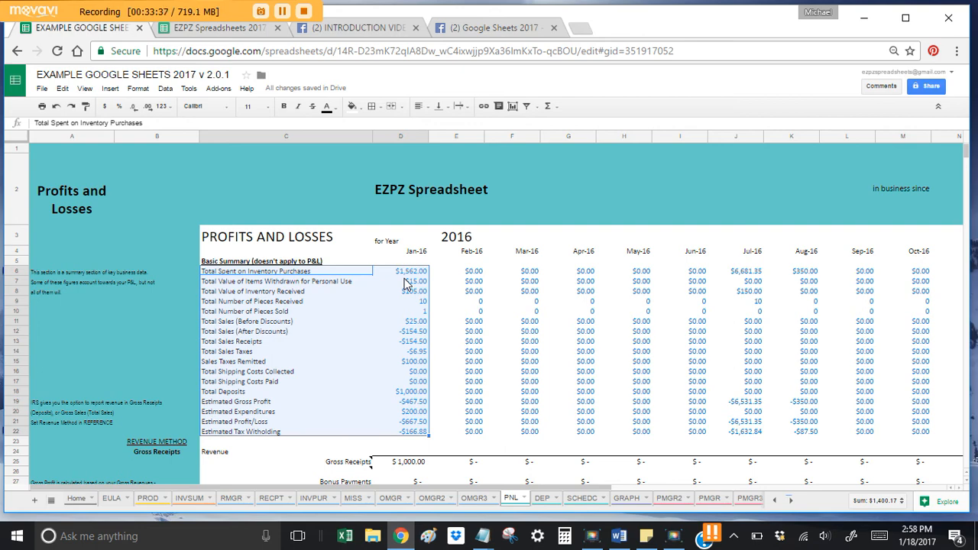
left_click(423, 333)
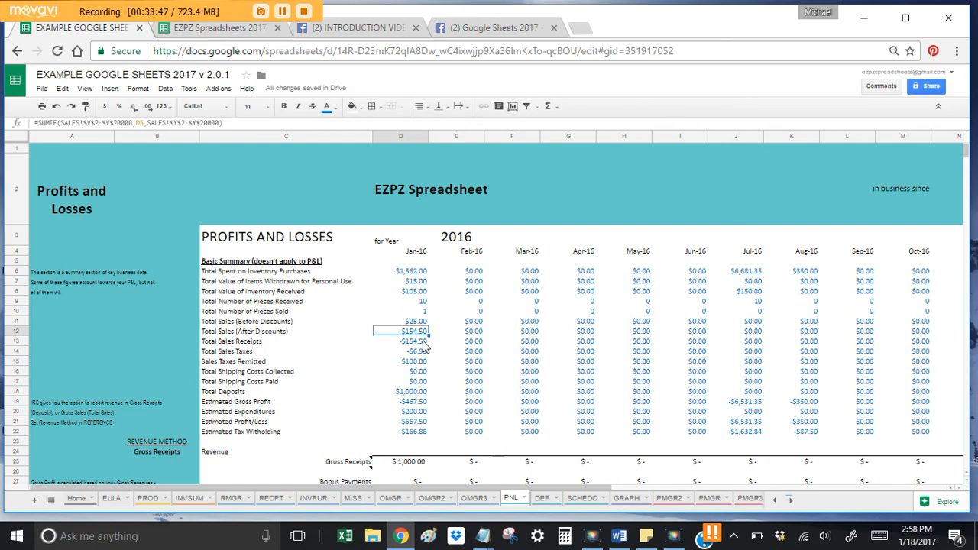
scroll(417, 290, "down", 4)
scroll(412, 243, "up", 1)
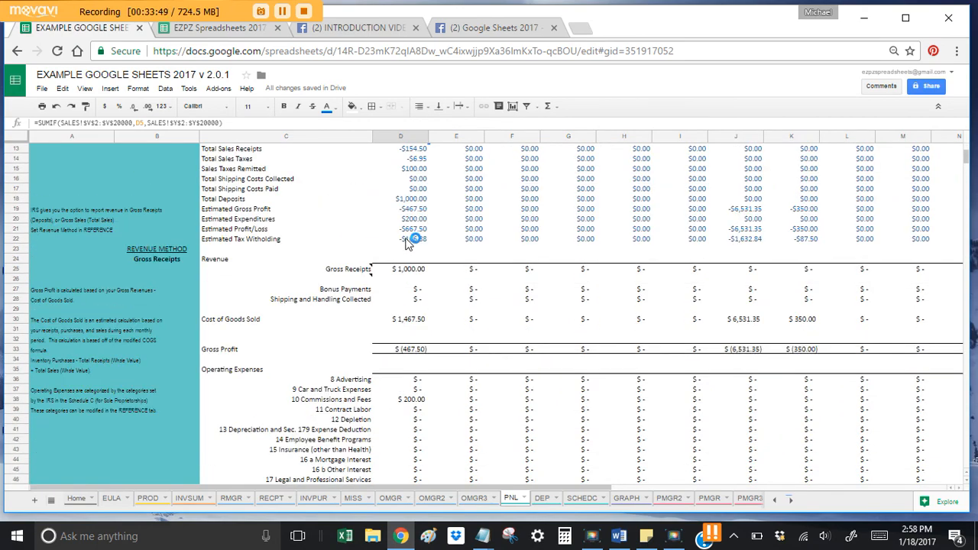
scroll(411, 288, "down", 3)
scroll(411, 286, "down", 3)
scroll(425, 258, "up", 6)
scroll(428, 263, "down", 3)
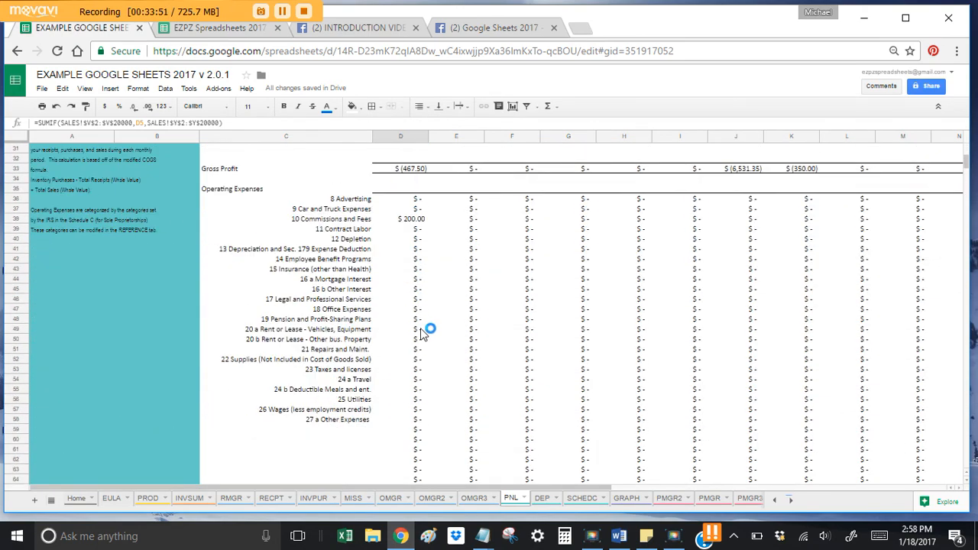
scroll(420, 334, "up", 2)
scroll(420, 336, "up", 6)
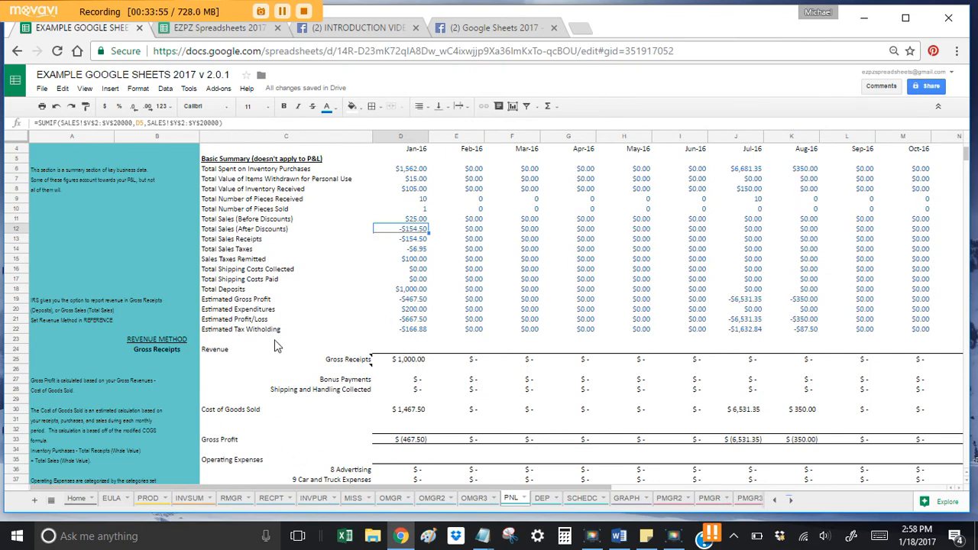
scroll(375, 365, "down", 9)
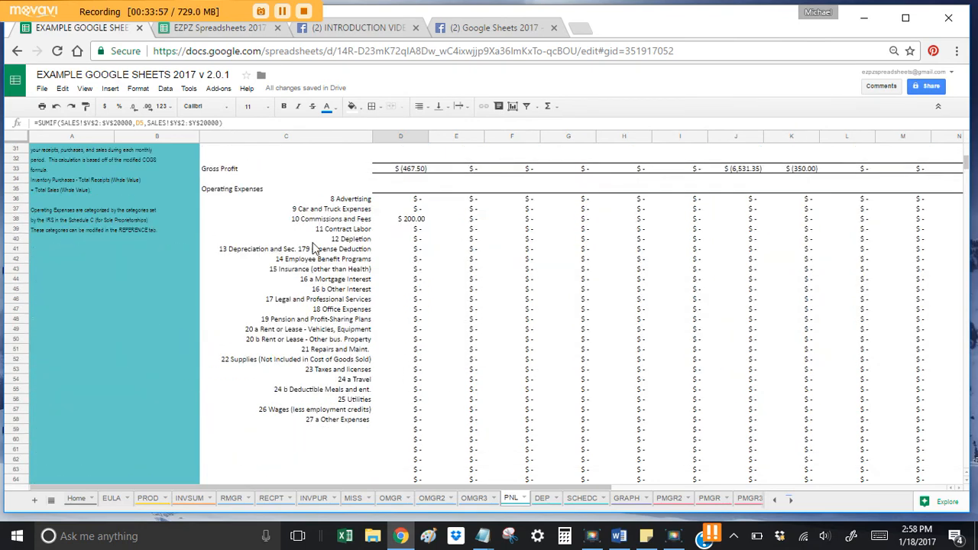
scroll(389, 267, "down", 6)
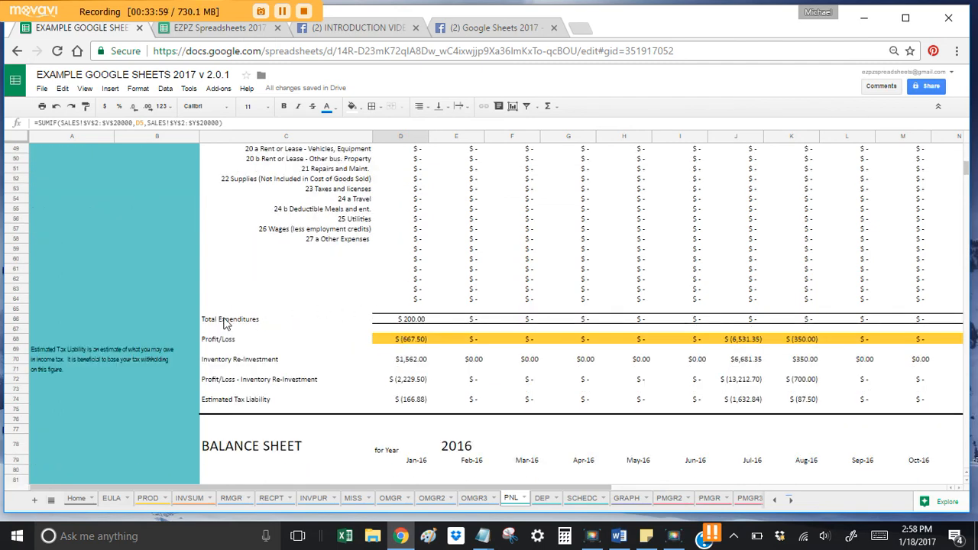
Step: Check the January Profit/Loss formula, then bring up the EZPZ Spreadsheets 2017 Users Manual
left_click(403, 341)
scroll(395, 347, "down", 9)
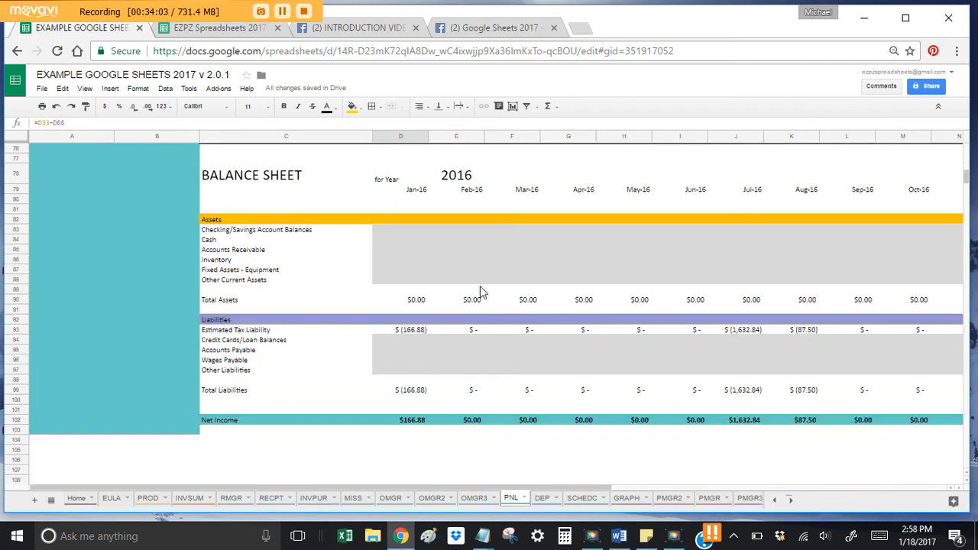
scroll(454, 367, "up", 9)
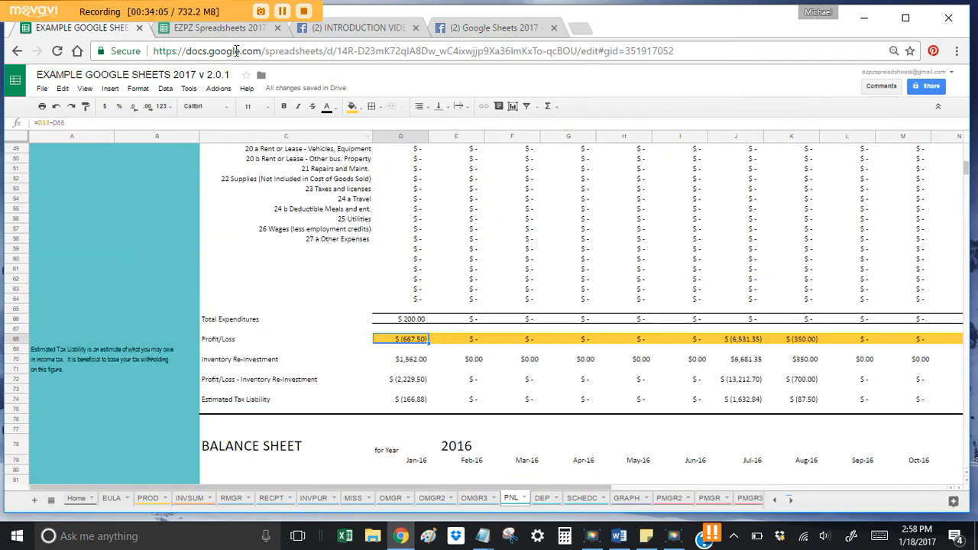
left_click(219, 29)
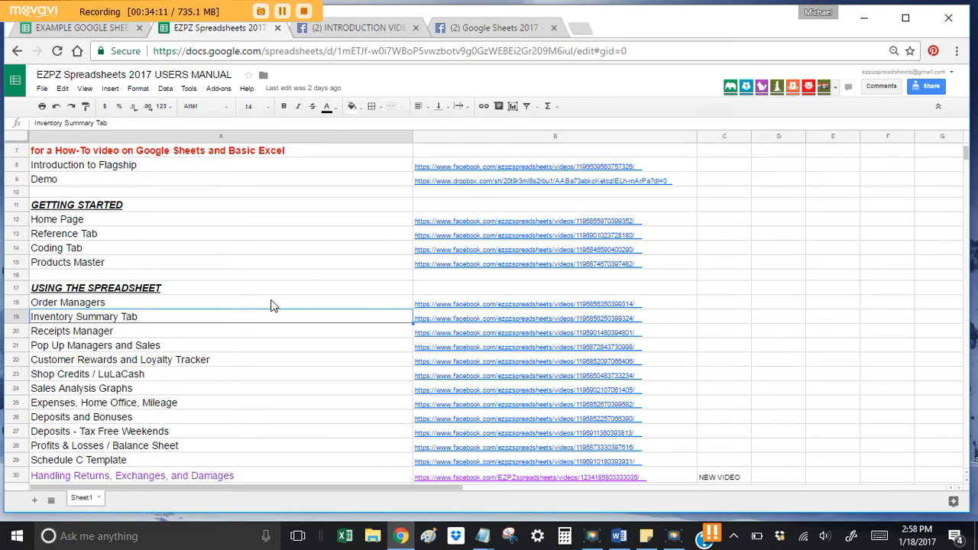
Step: Select the manual's Profits & Losses / Balance Sheet video entry
left_click(180, 448)
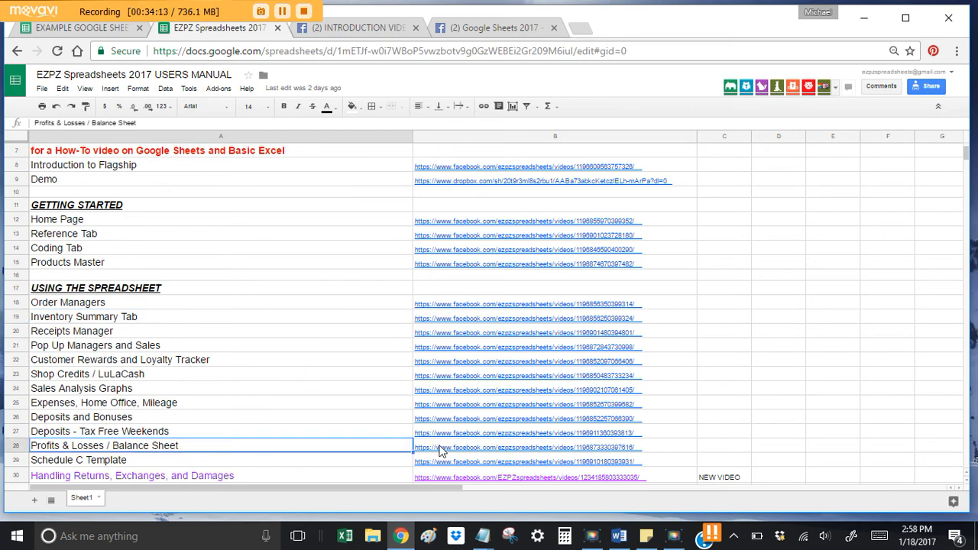
mouse_move(440, 452)
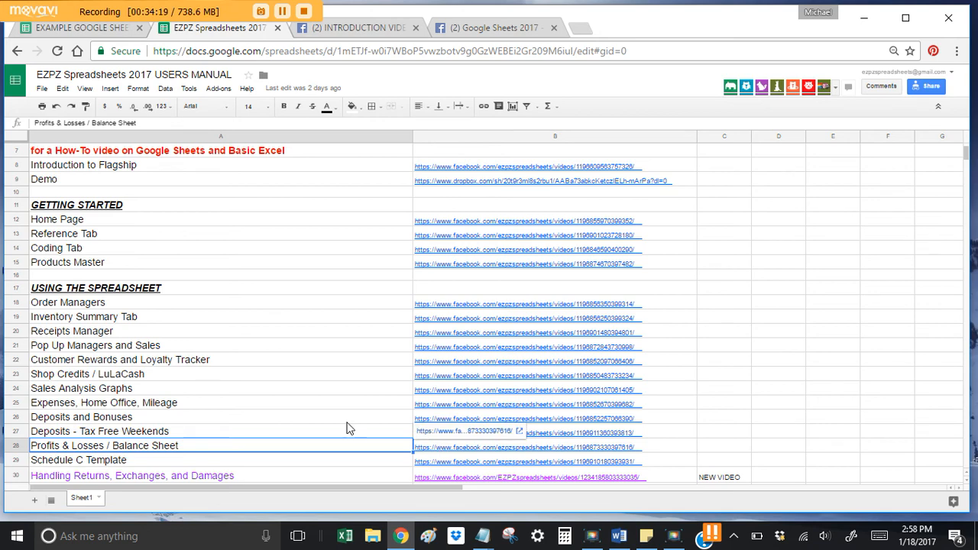
scroll(345, 423, "up", 3)
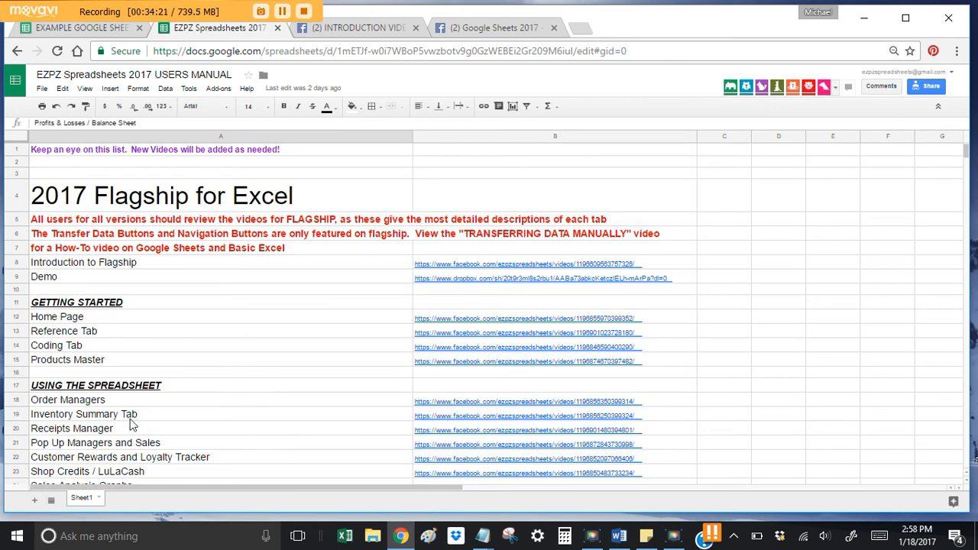
Step: Return to the example workbook and scroll the sheet tabs to reveal later sheets
left_click(88, 27)
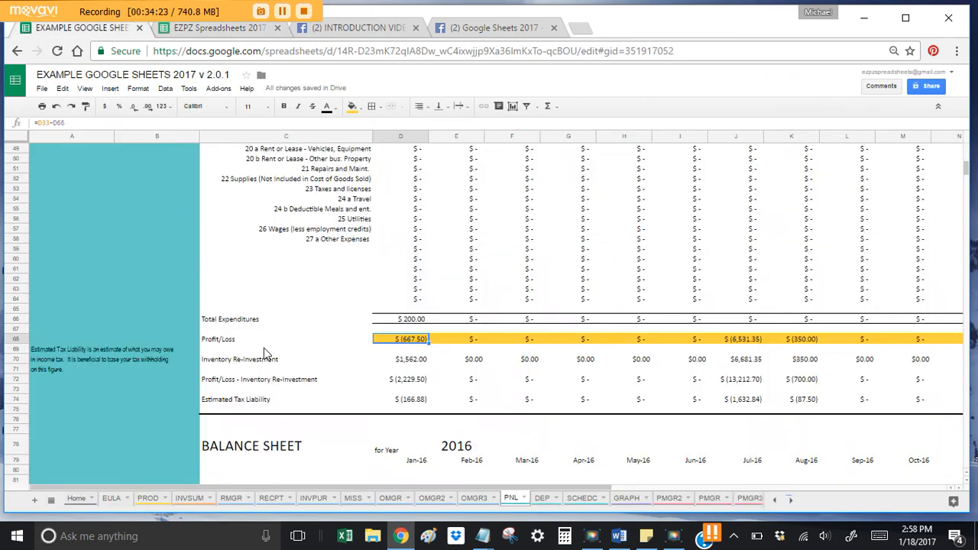
scroll(412, 321, "up", 6)
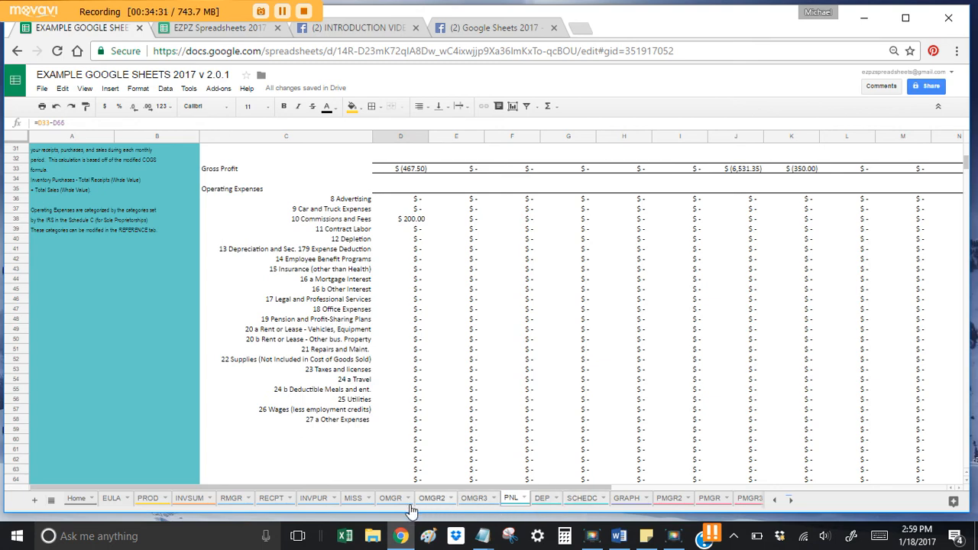
left_click(790, 501)
Step: On the EXPEN ledger, view the category choices for the first expense without picking one
left_click(591, 501)
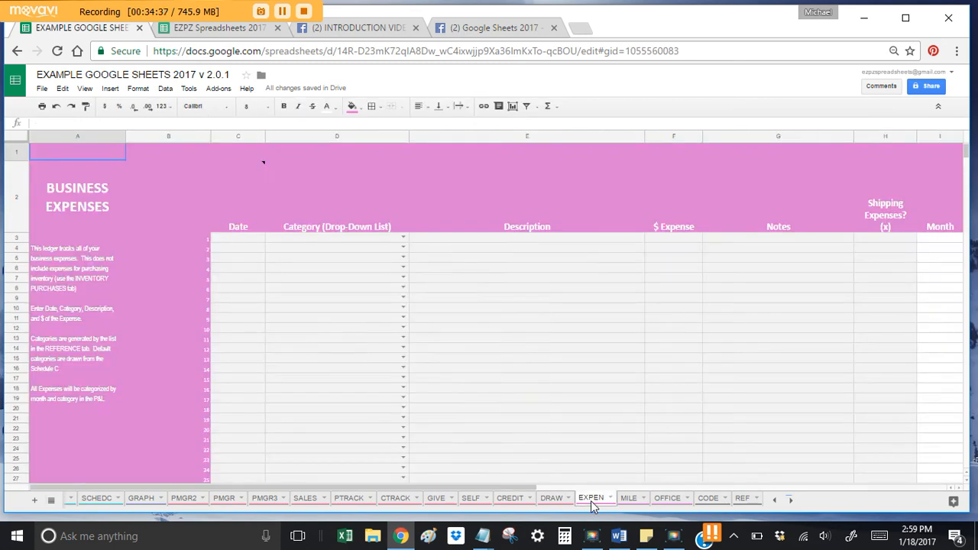
left_click(251, 240)
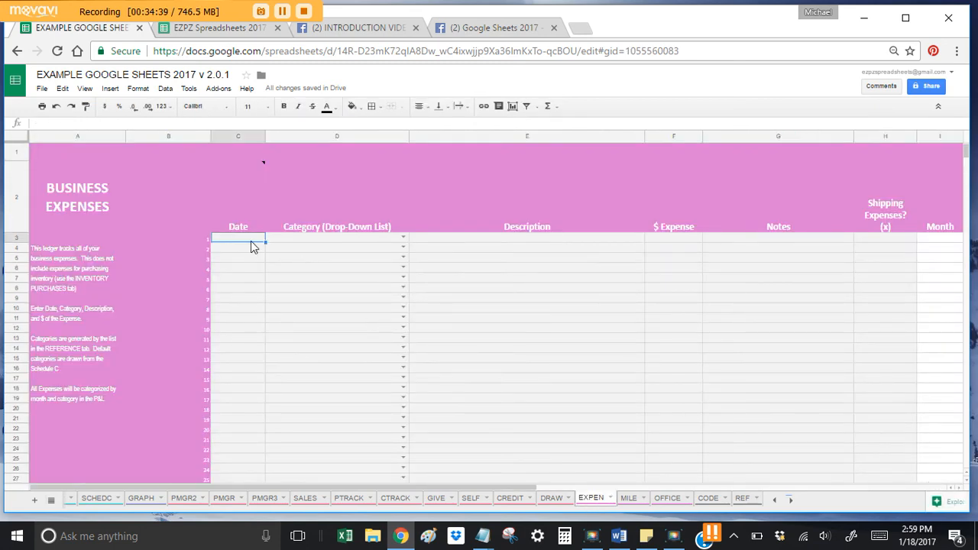
left_click(403, 237)
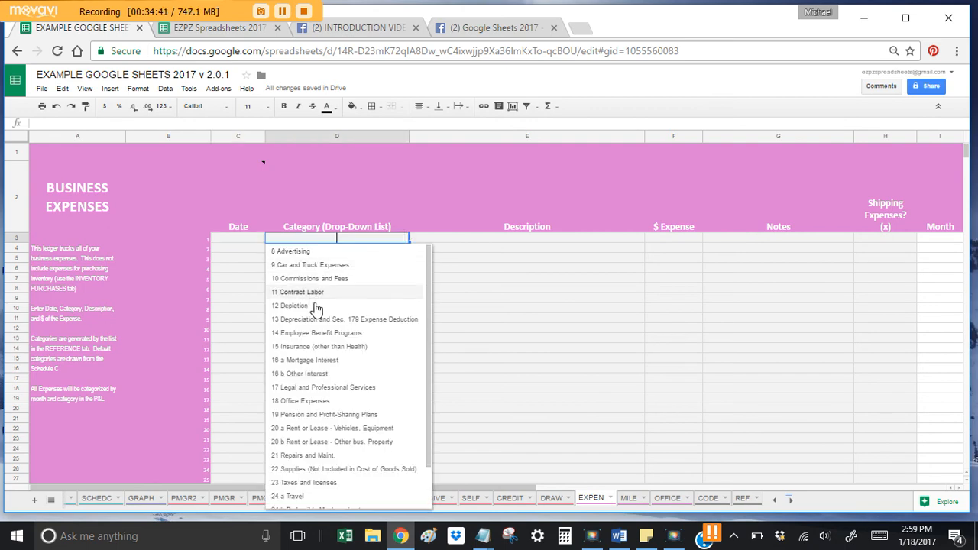
scroll(323, 395, "down", 1)
scroll(325, 403, "up", 1)
left_click(482, 268)
left_click(351, 238)
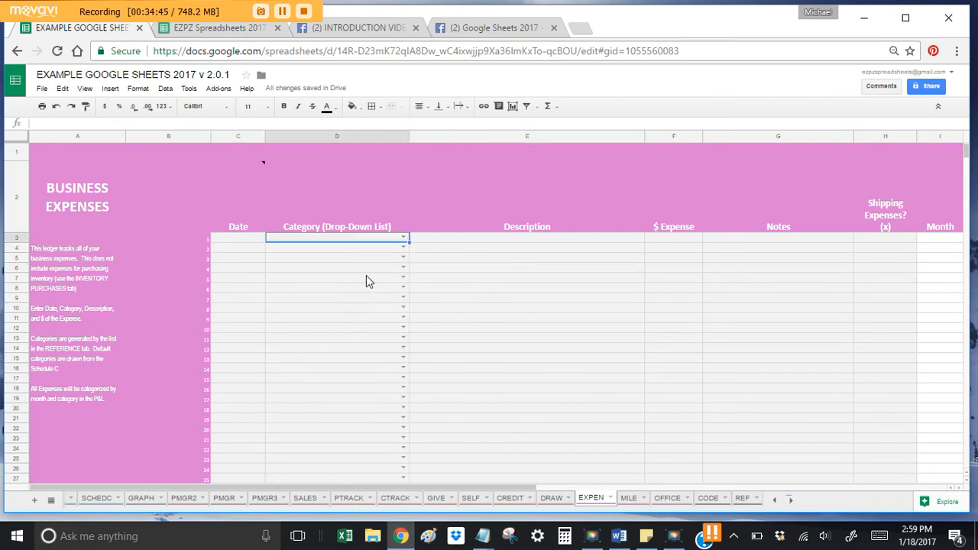
Step: Scroll through the REF reference sheet
left_click(742, 498)
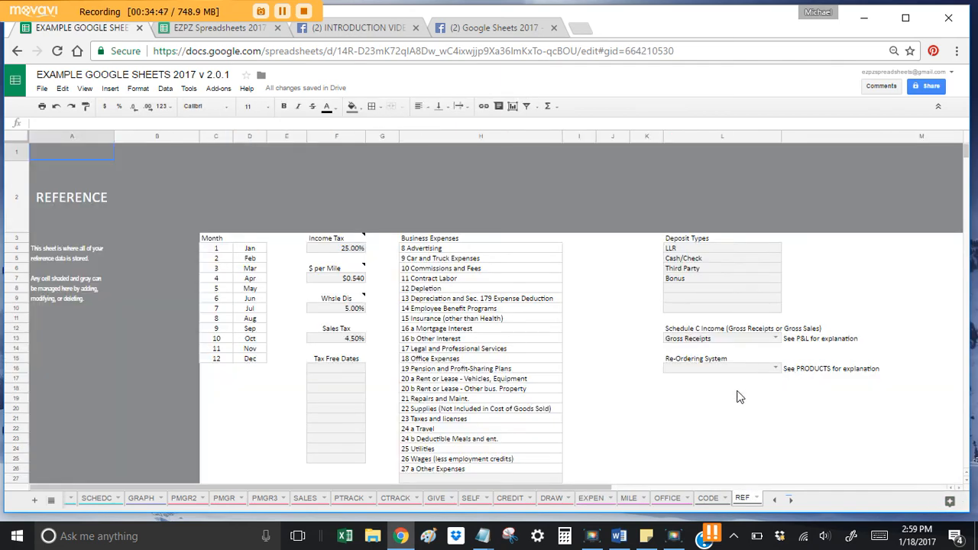
scroll(741, 397, "down", 5)
scroll(737, 397, "down", 3)
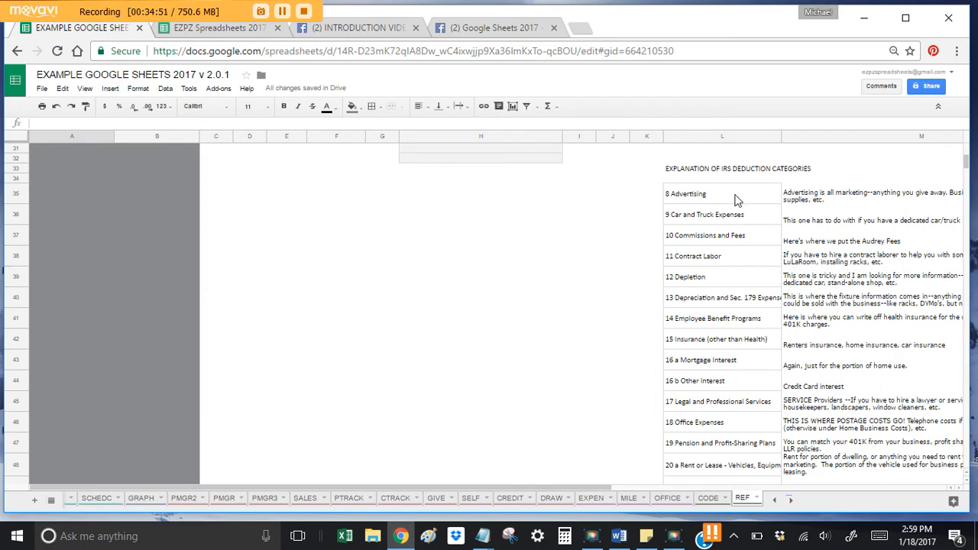
scroll(757, 252, "down", 4)
scroll(807, 420, "up", 7)
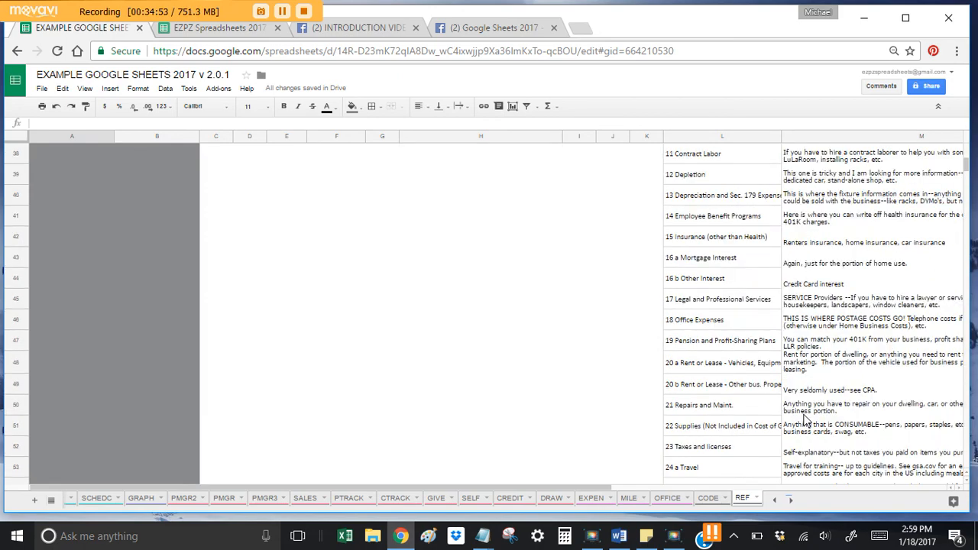
scroll(819, 367, "up", 7)
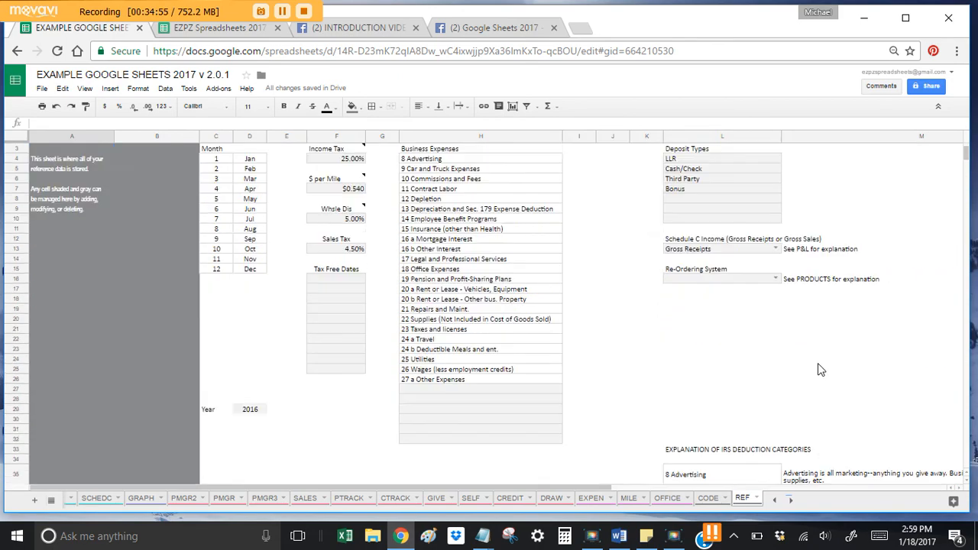
scroll(820, 368, "down", 4)
scroll(821, 369, "up", 4)
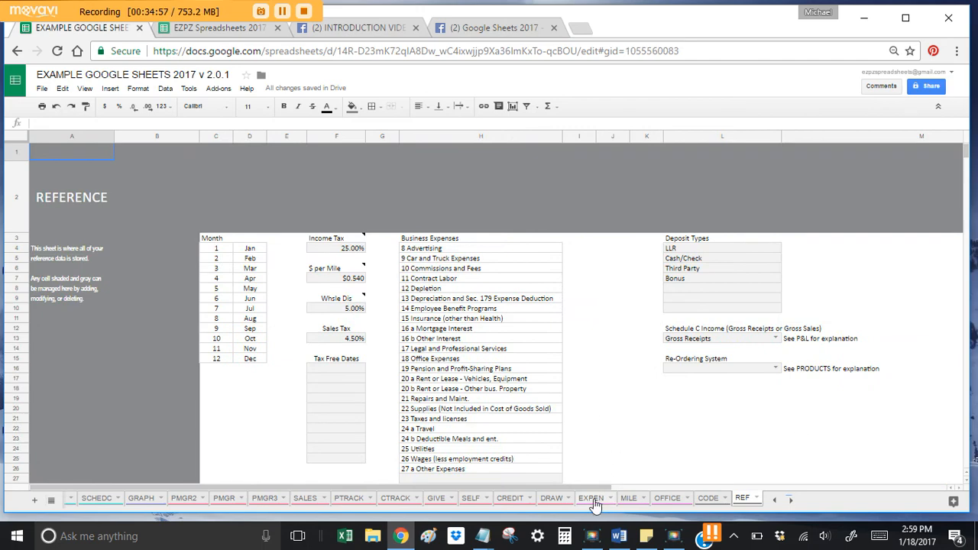
Step: Point out the EXPEN Description and Notes columns, then return to the Users Manual
left_click(592, 498)
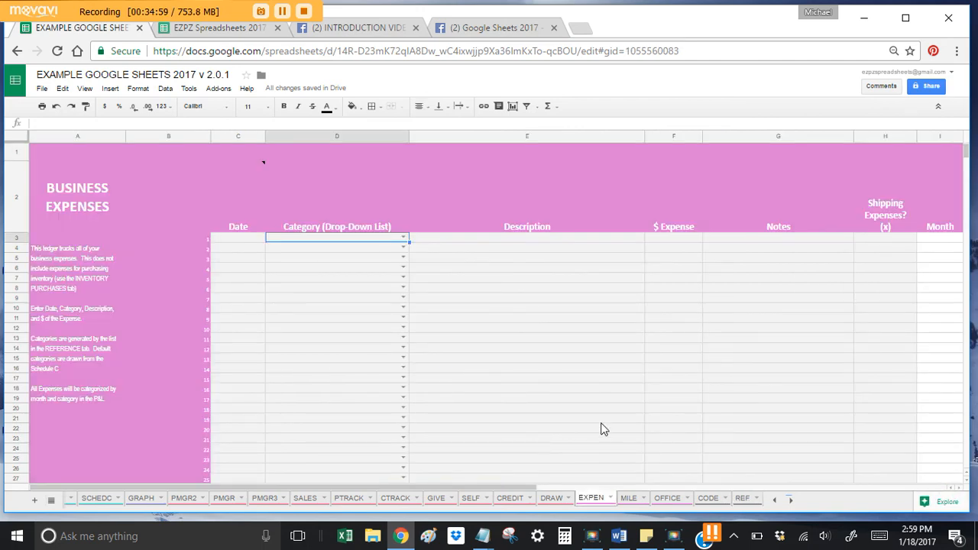
left_click(547, 239)
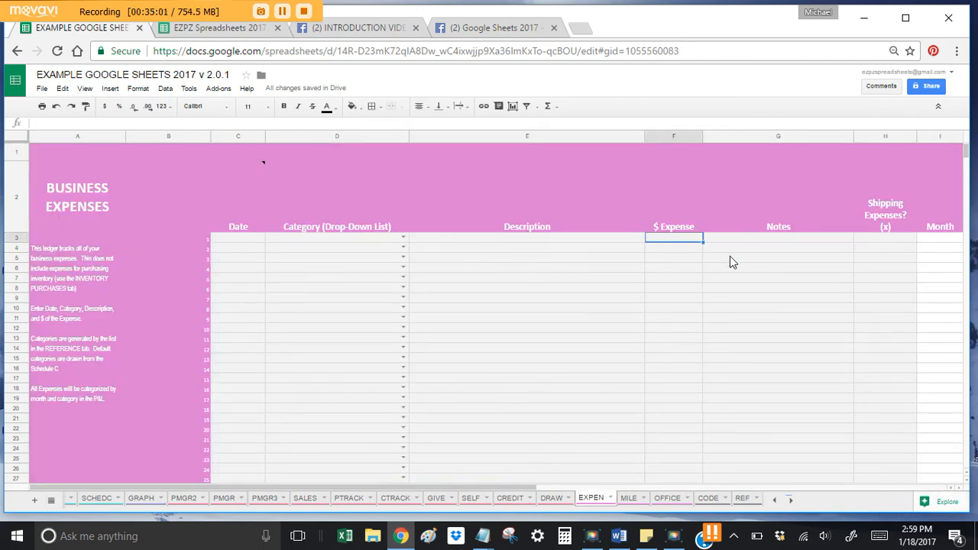
left_click(757, 240)
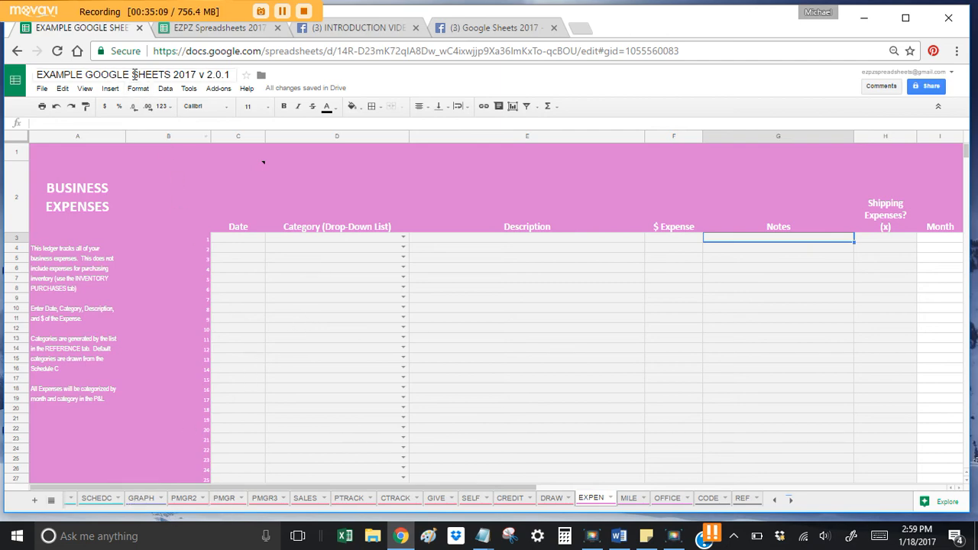
left_click(225, 30)
scroll(164, 366, "down", 3)
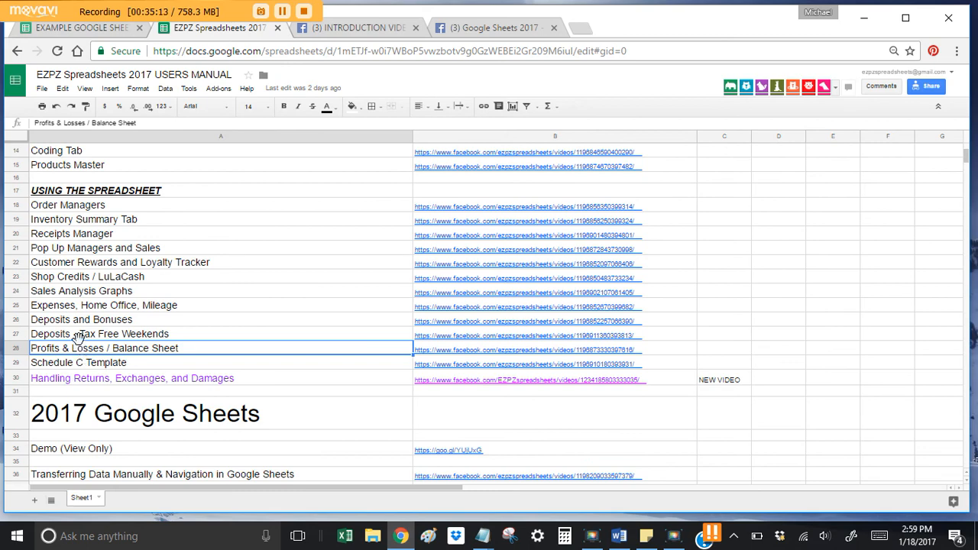
Step: Select the Expenses, Home Office, Mileage video entry, then return to the example workbook
left_click(122, 309)
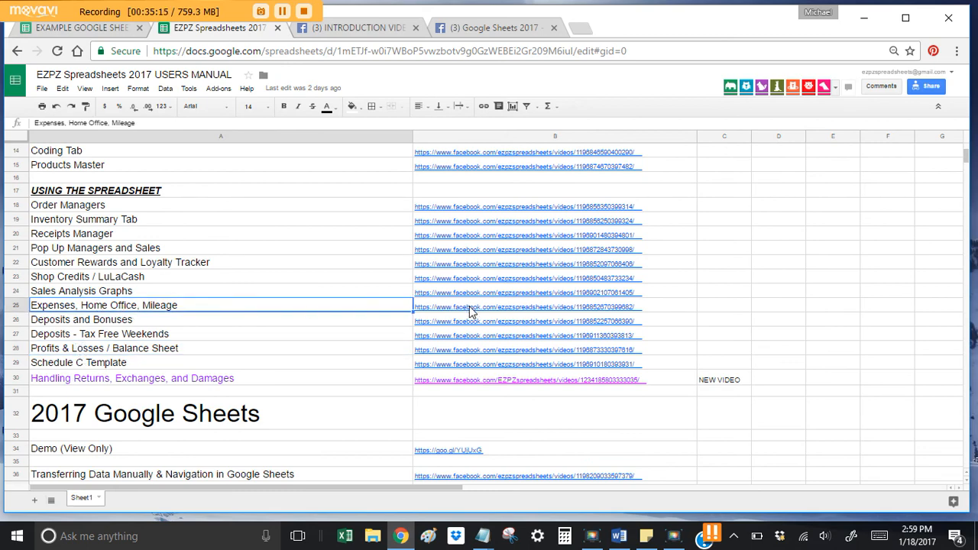
mouse_move(470, 311)
scroll(311, 352, "up", 5)
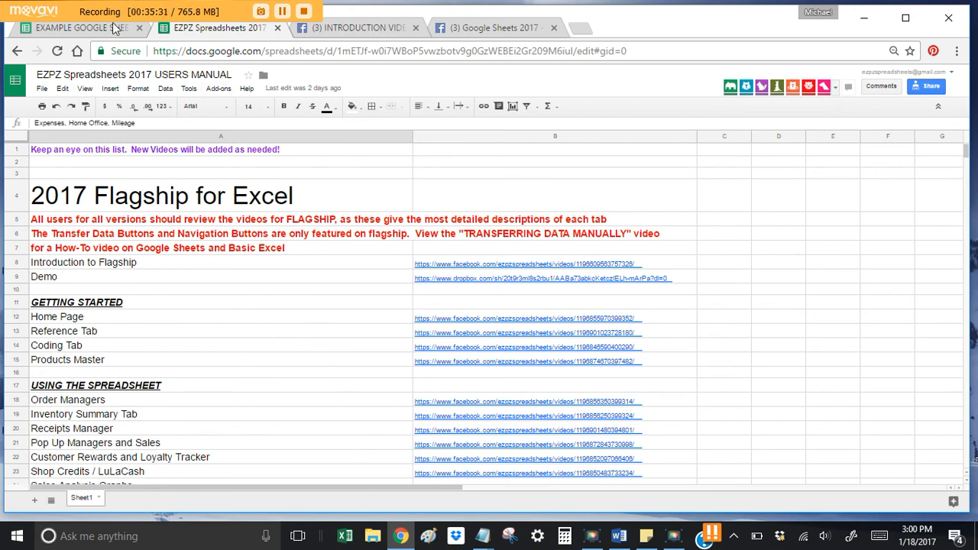
left_click(80, 32)
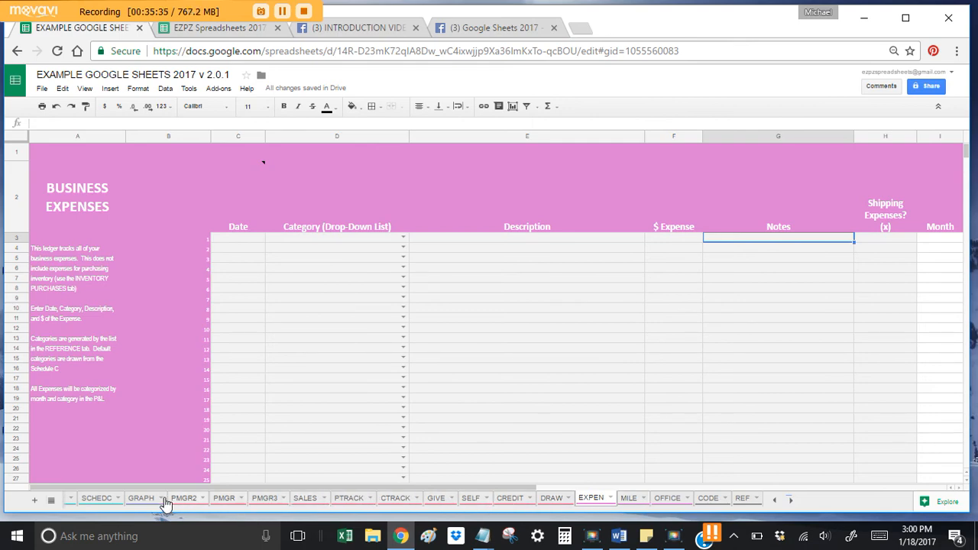
Step: Open the DEP Deposits sheet and select the Date cell for a second deposit
left_click(776, 500)
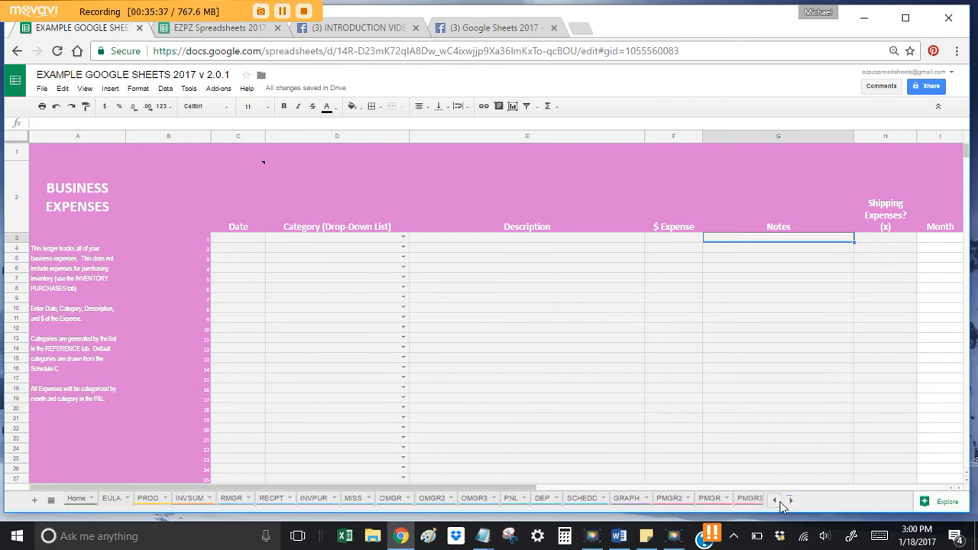
left_click(540, 498)
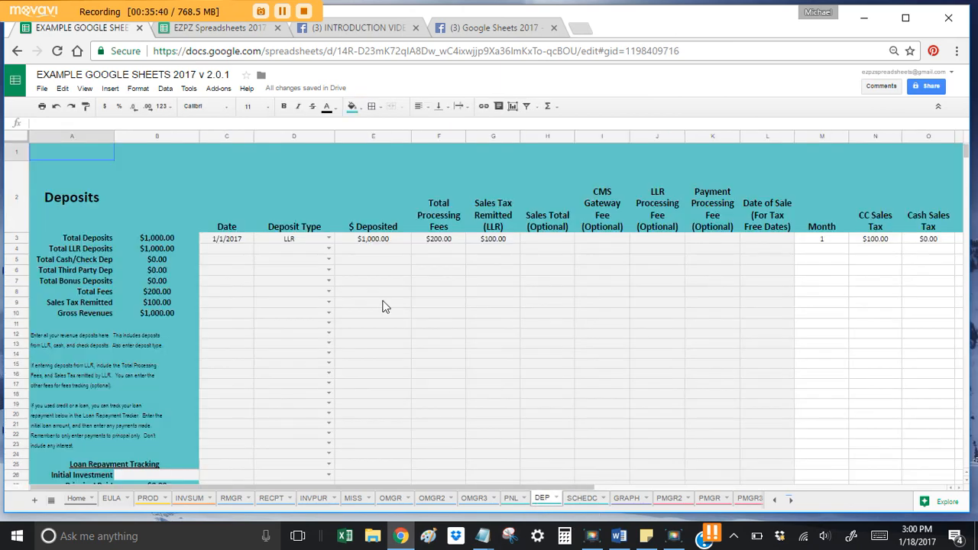
left_click(226, 251)
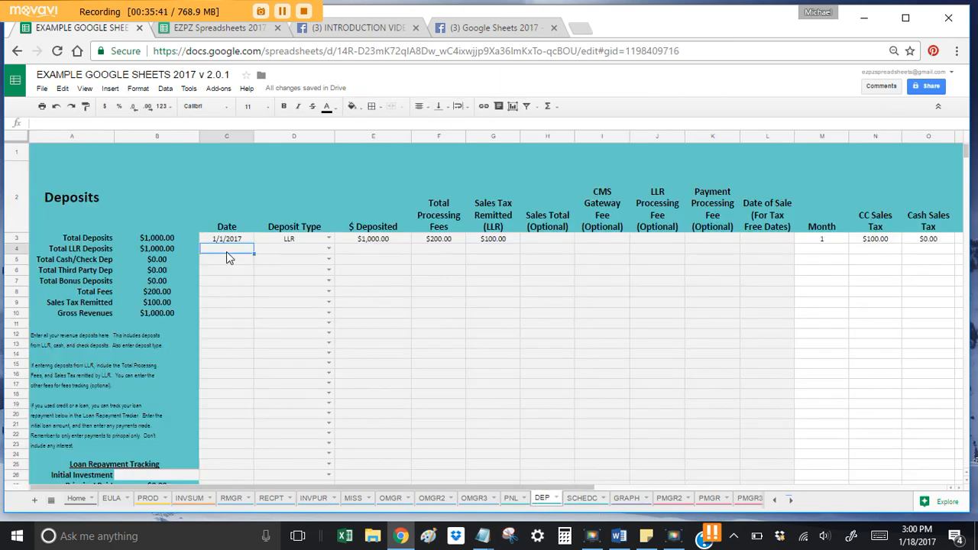
left_click(357, 229)
Step: Examine the deposit type rule and dropdown choices for row 4
left_click(305, 249)
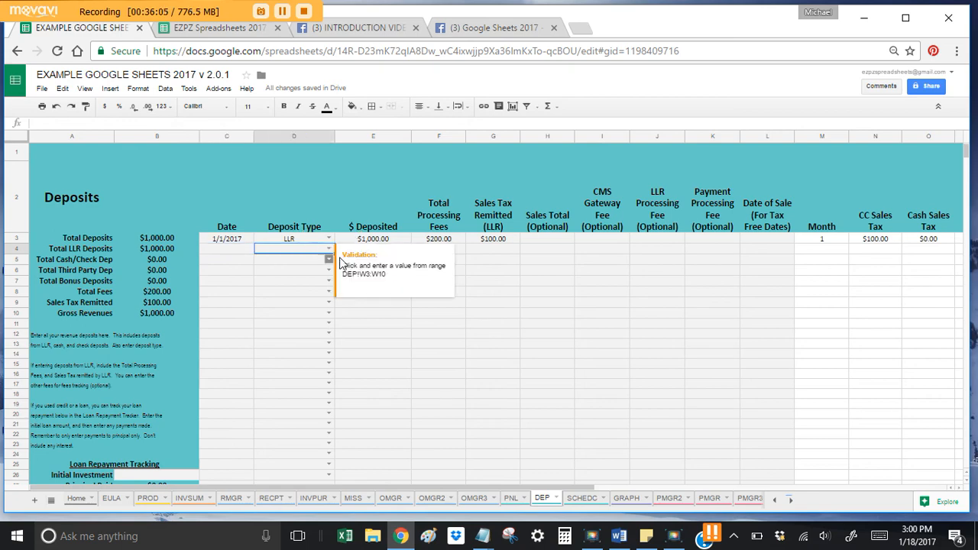
left_click(240, 262)
left_click(240, 250)
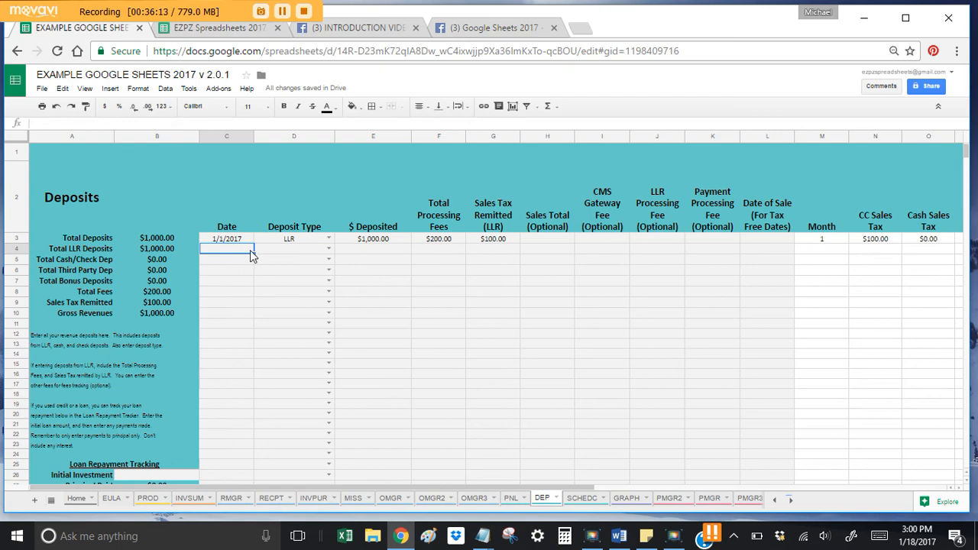
left_click(297, 252)
left_click(327, 249)
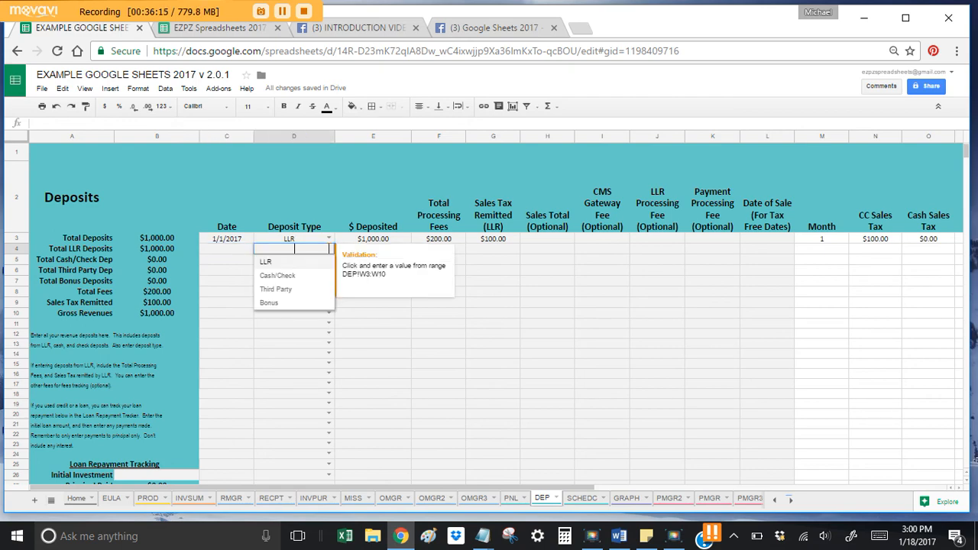
left_click(284, 334)
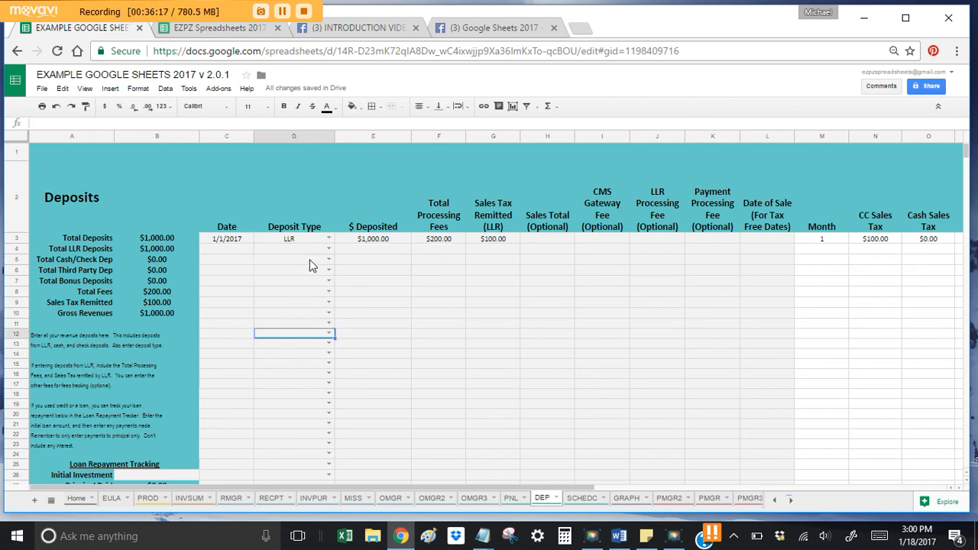
left_click(329, 249)
Step: Point out the Total Cash/Check Dep summary and M5 Month formula, then list row 4's deposit types
left_click(71, 259)
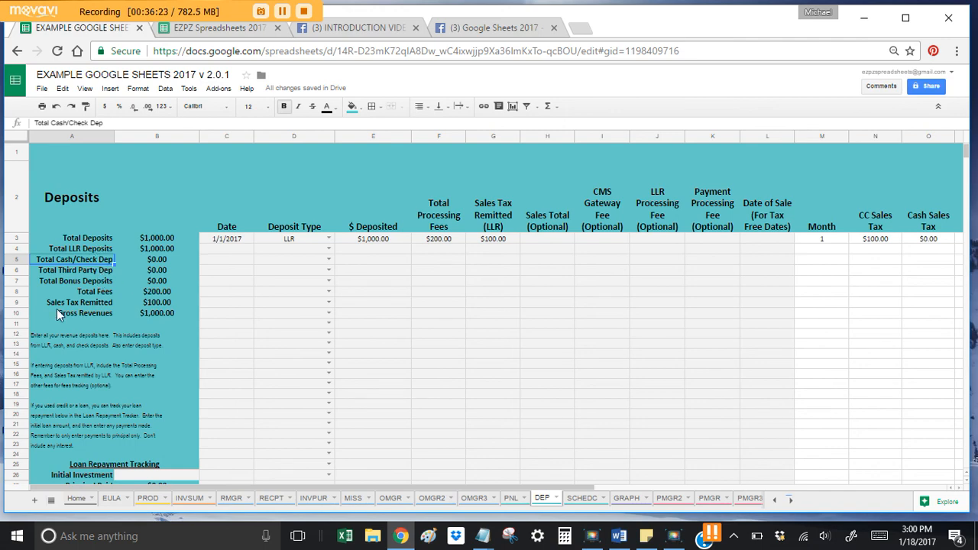
scroll(99, 278, "down", 1)
scroll(99, 278, "up", 1)
left_click(816, 260)
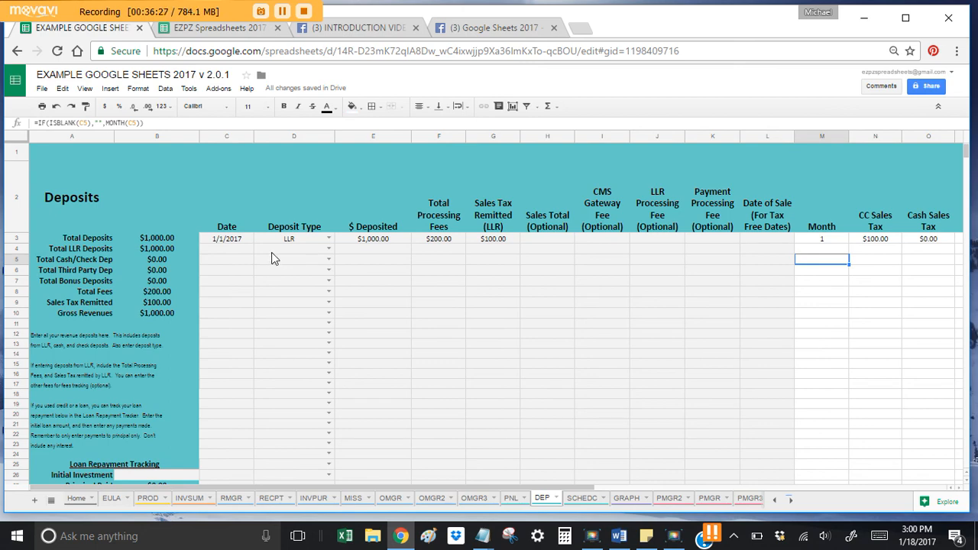
left_click(304, 250)
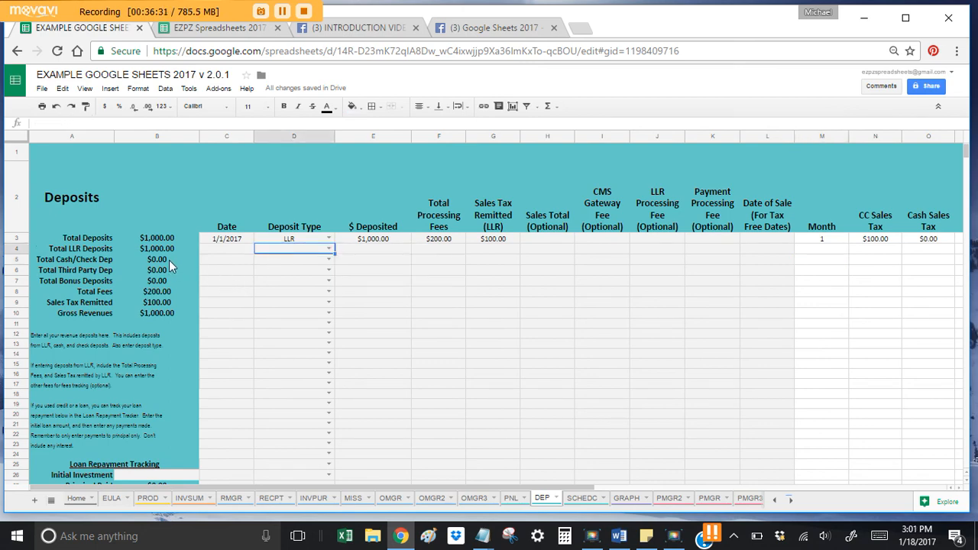
left_click(835, 260)
left_click(329, 249)
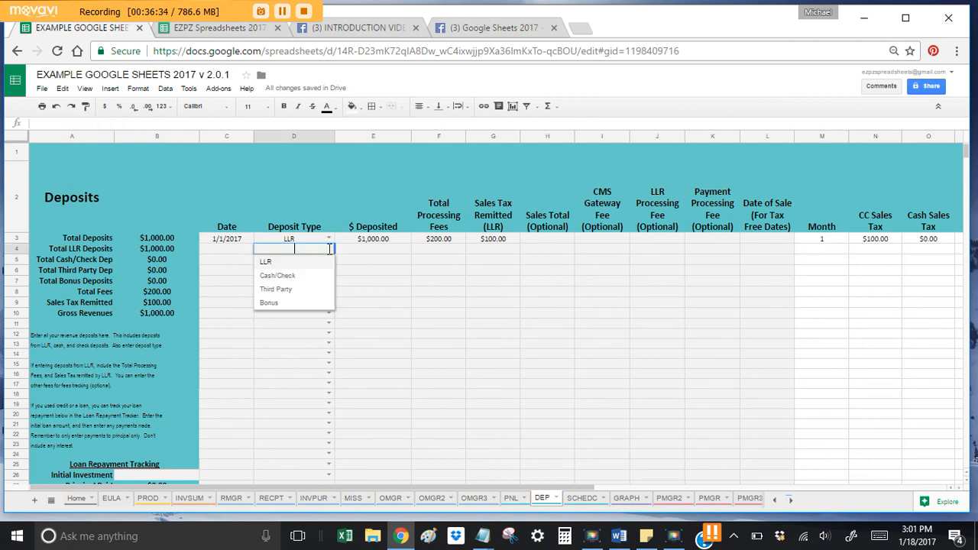
left_click(286, 279)
left_click(225, 252)
type("1/18/2017")
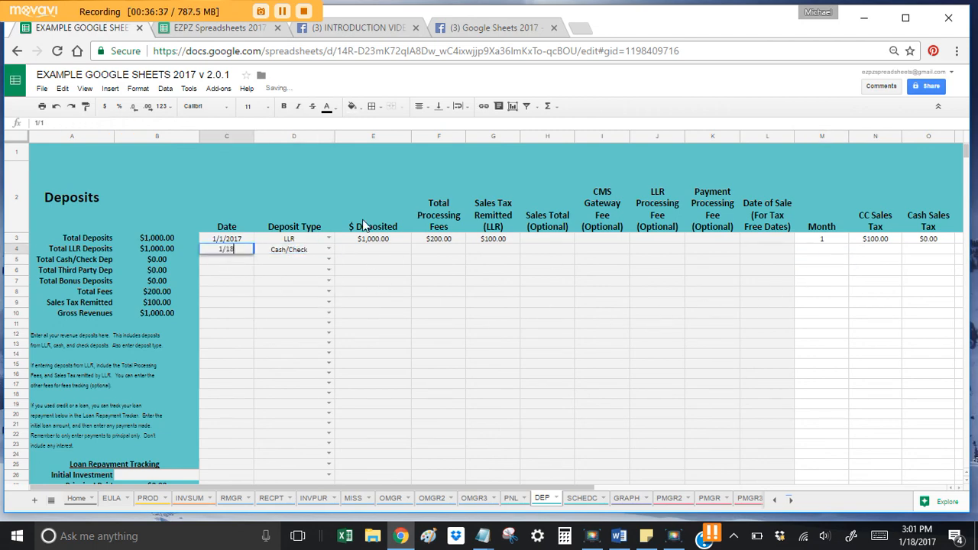
key("Tab")
key("Tab")
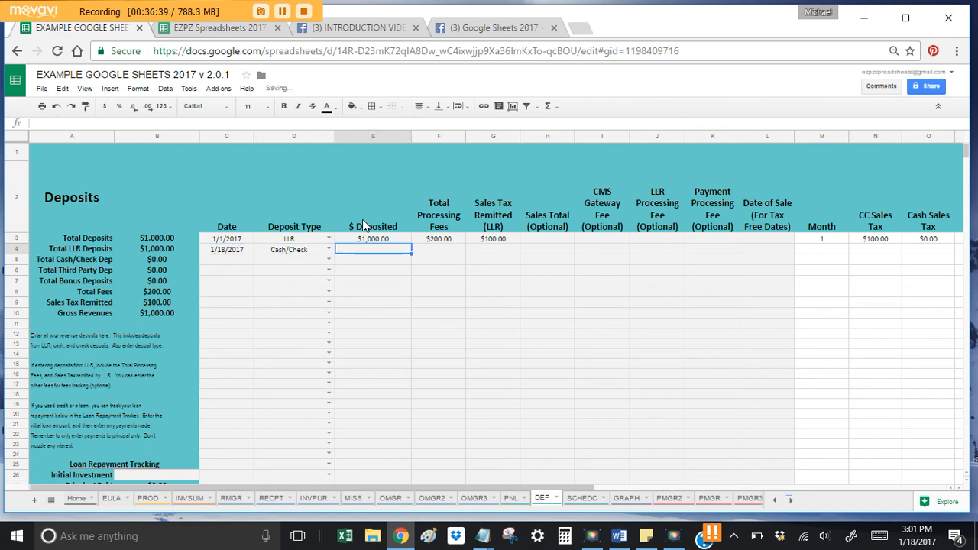
type("1000")
key("Return")
key("Up")
key("Right")
key("Right")
key("Right")
key("Right")
key("Right")
key("Right")
key("Right")
key("Right")
key("Right")
key("Right")
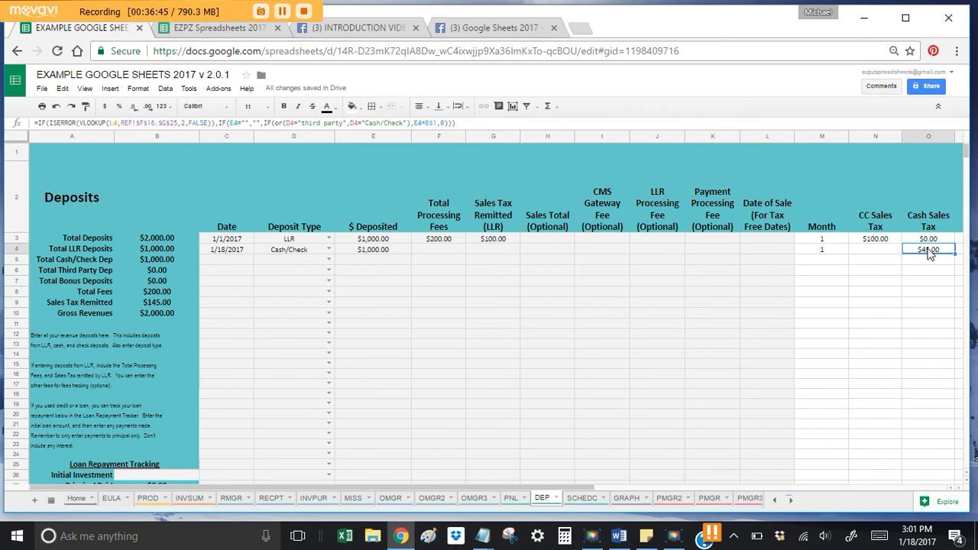
left_click(454, 252)
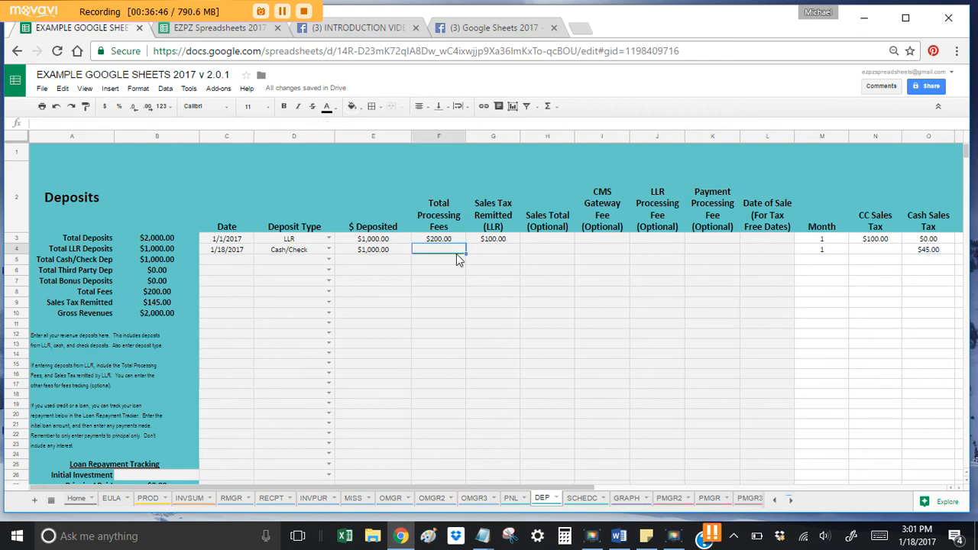
left_click(928, 250)
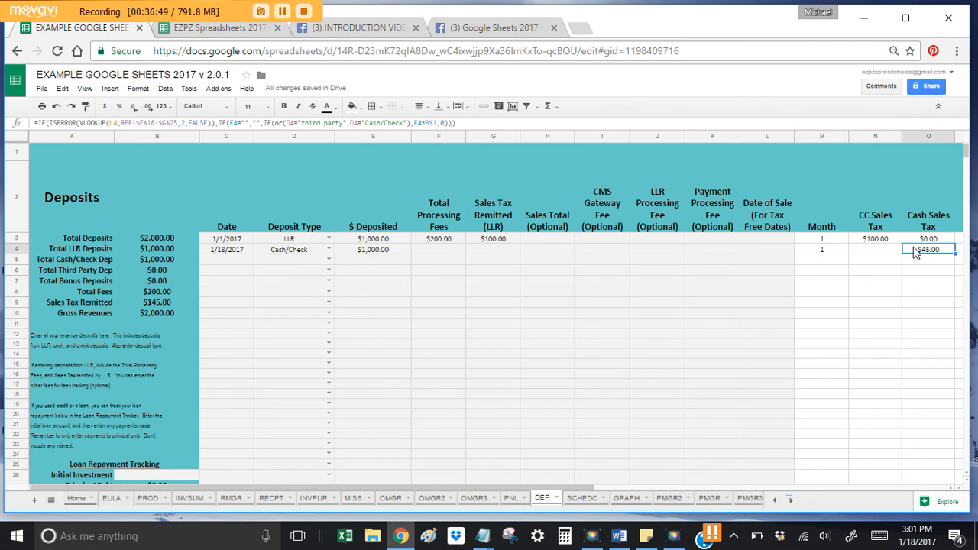
left_click(875, 240)
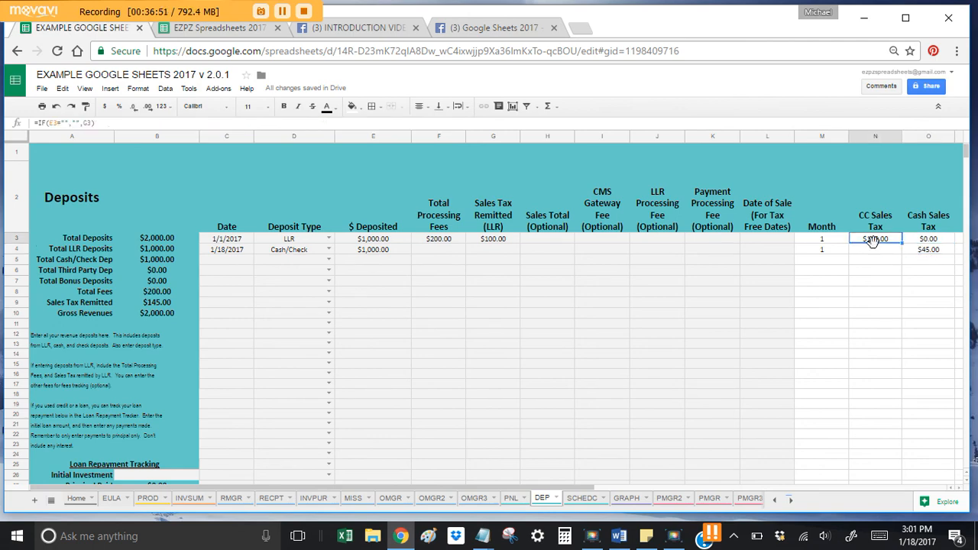
left_click(876, 252)
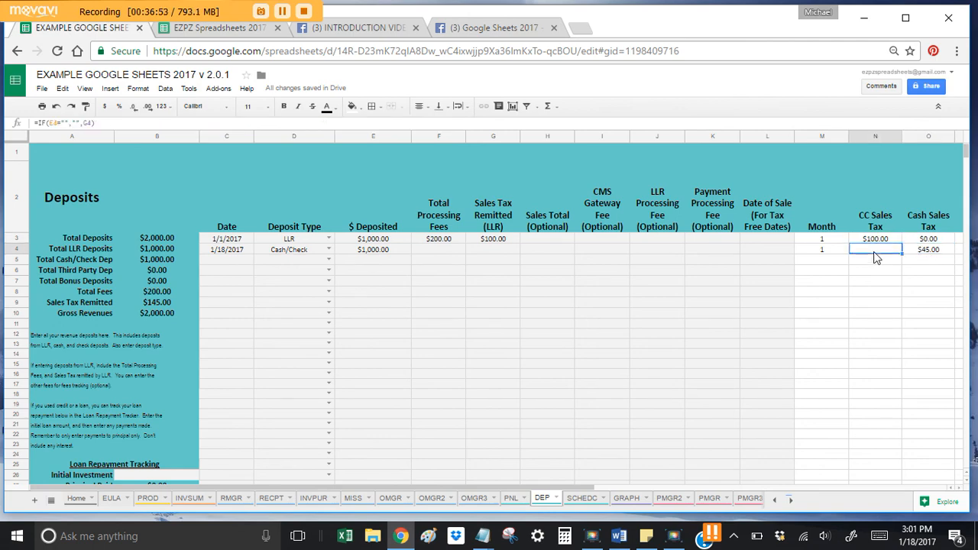
left_click(240, 251)
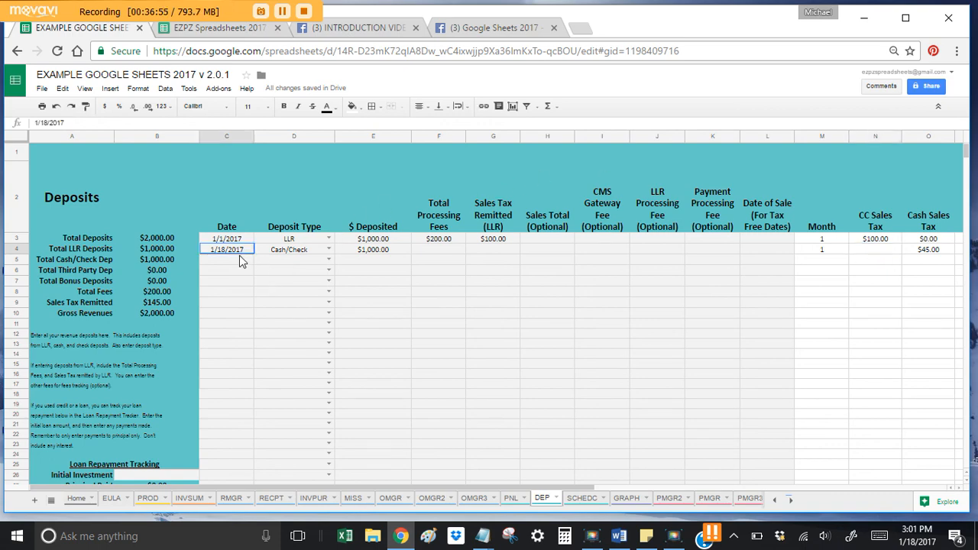
Step: Enter a 1/20/2017 LLR deposit of $1,000.00 in row 5
key("Down")
type("1/20")
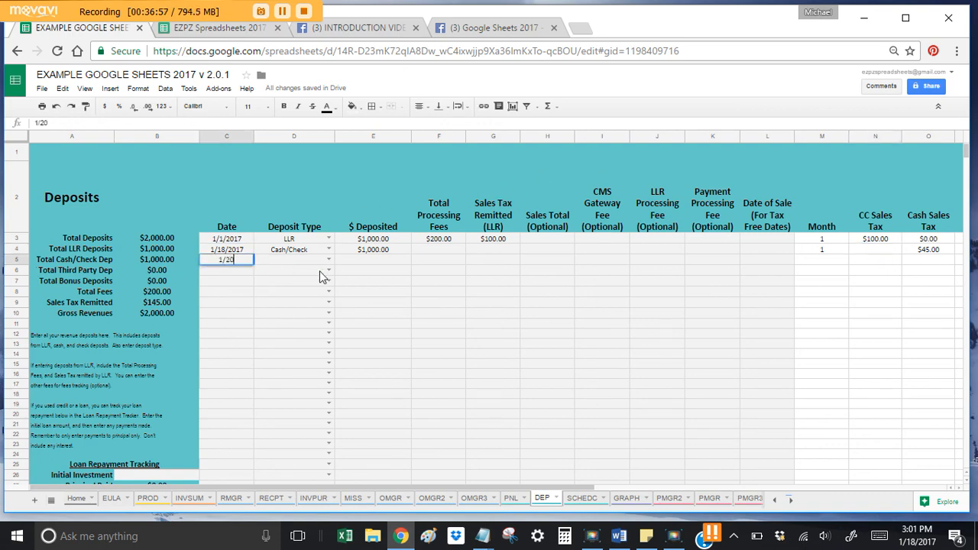
key("Tab")
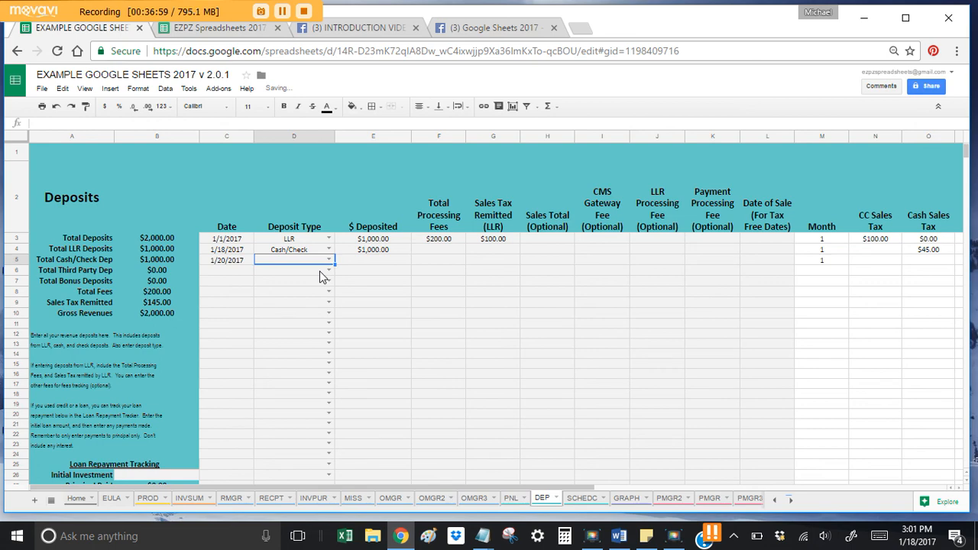
key("Return")
type("LLR")
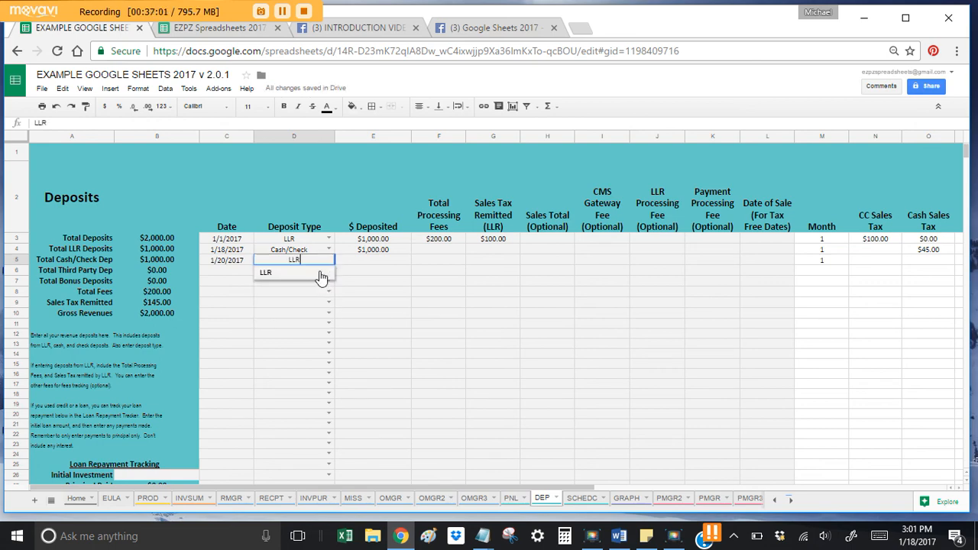
key("Tab")
type("1000")
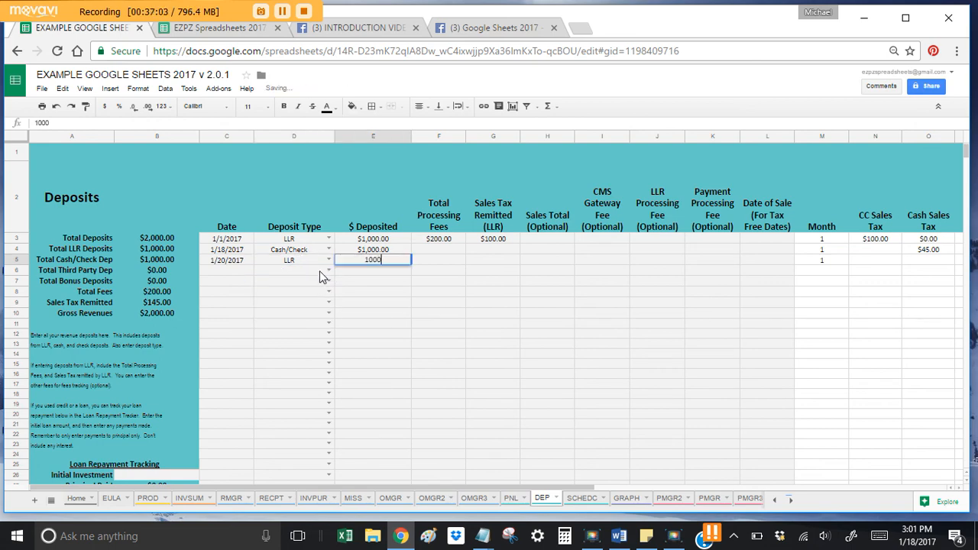
key("Tab")
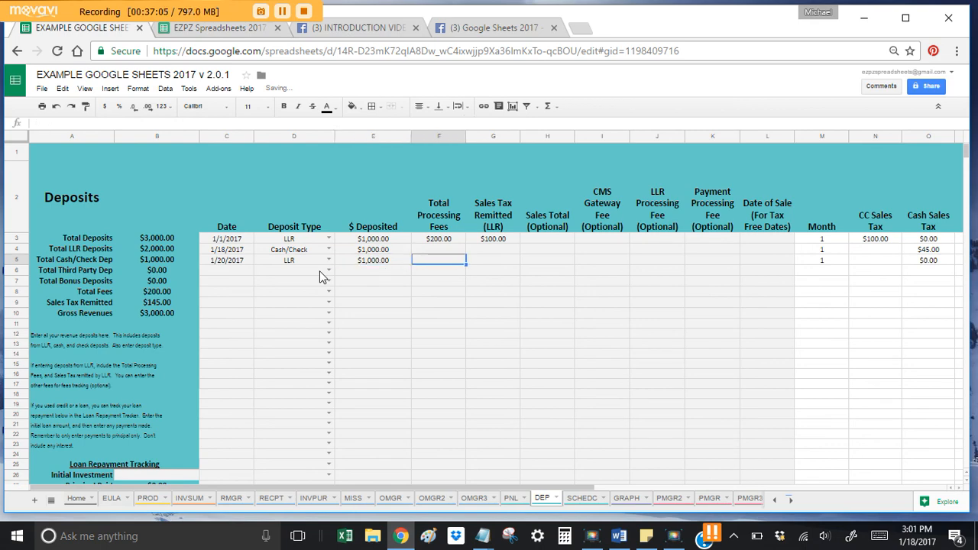
Step: Check the O4 Cash Sales Tax formula and record $90.00 sales tax remitted in G5
left_click(937, 250)
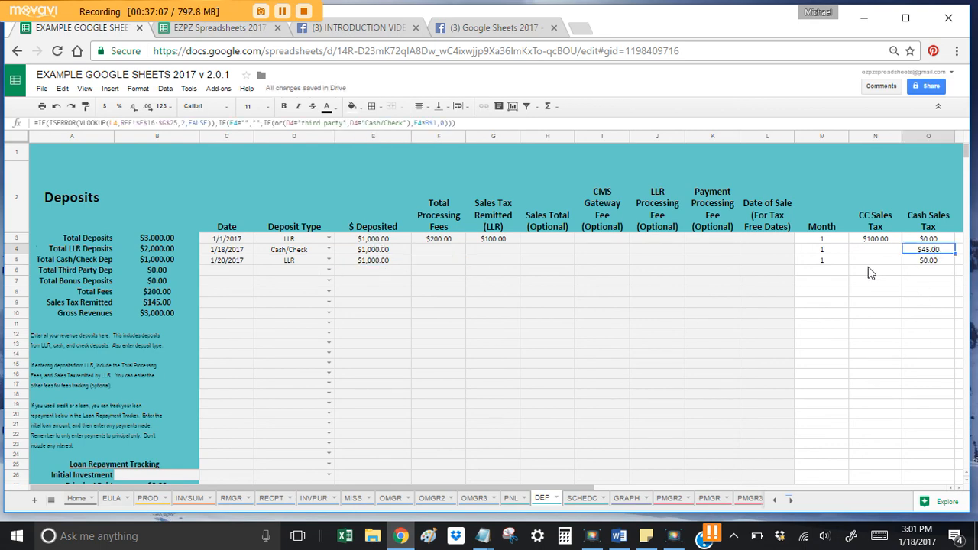
left_click(504, 261)
key("Tab")
type("45")
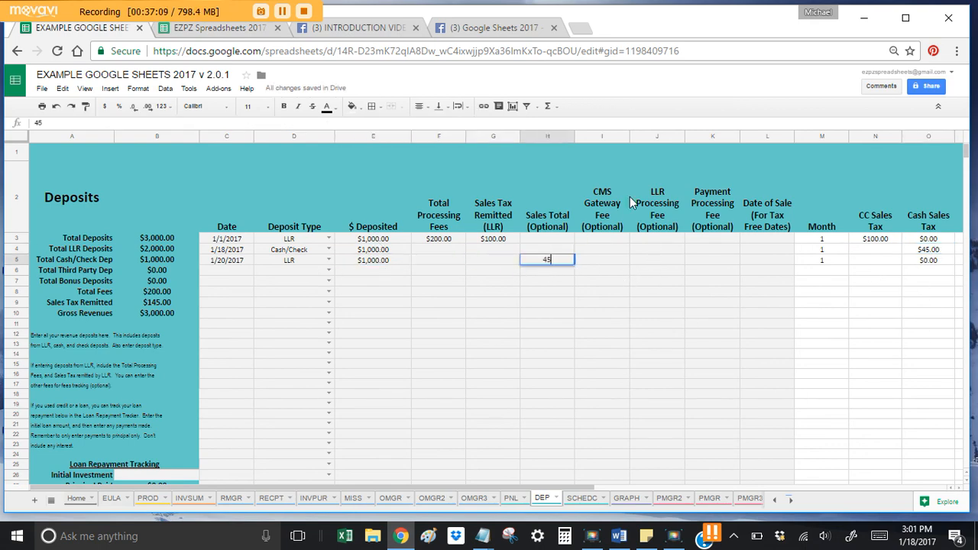
key("BackSpace")
key("BackSpace")
key("Left")
type("45")
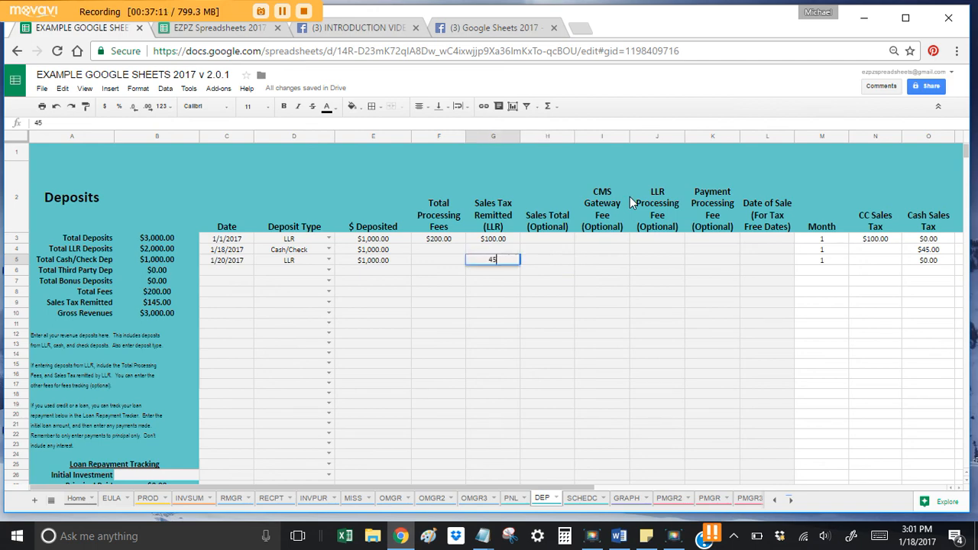
key("Return")
key("Up")
type("90")
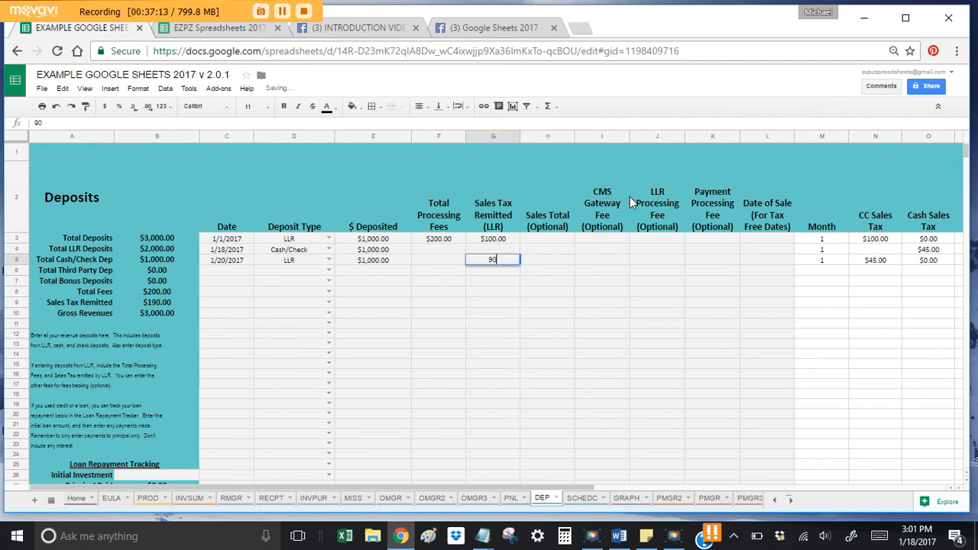
key("Return")
key("Up")
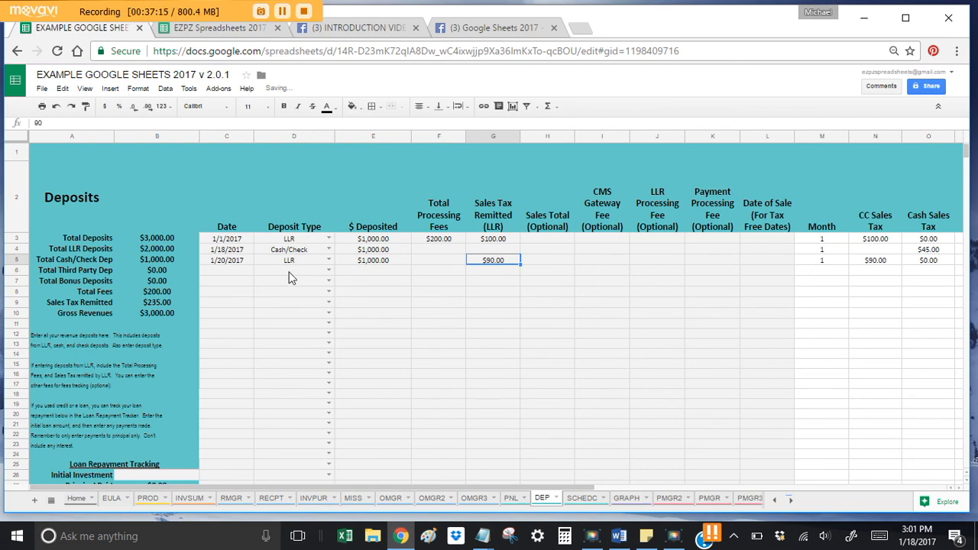
left_click_drag(244, 261, 368, 262)
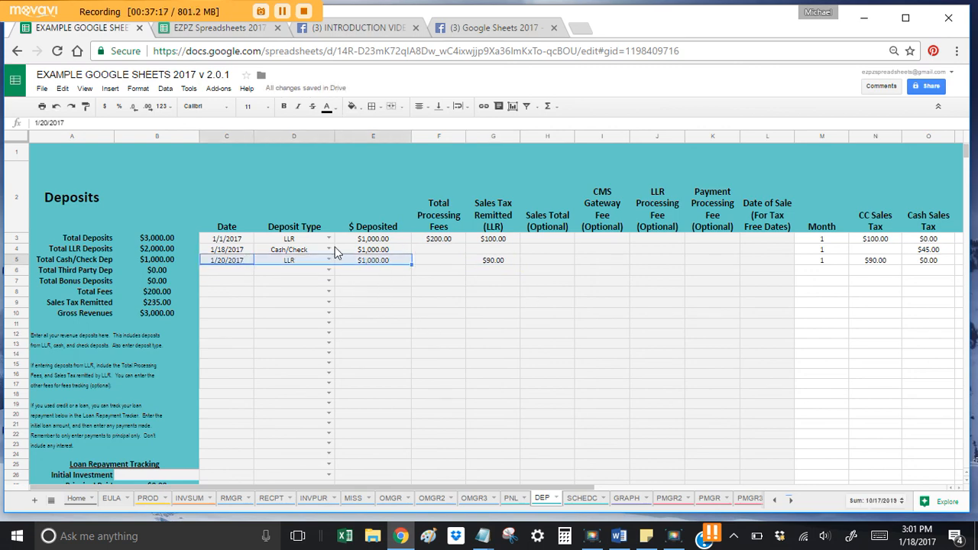
left_click_drag(234, 252, 333, 251)
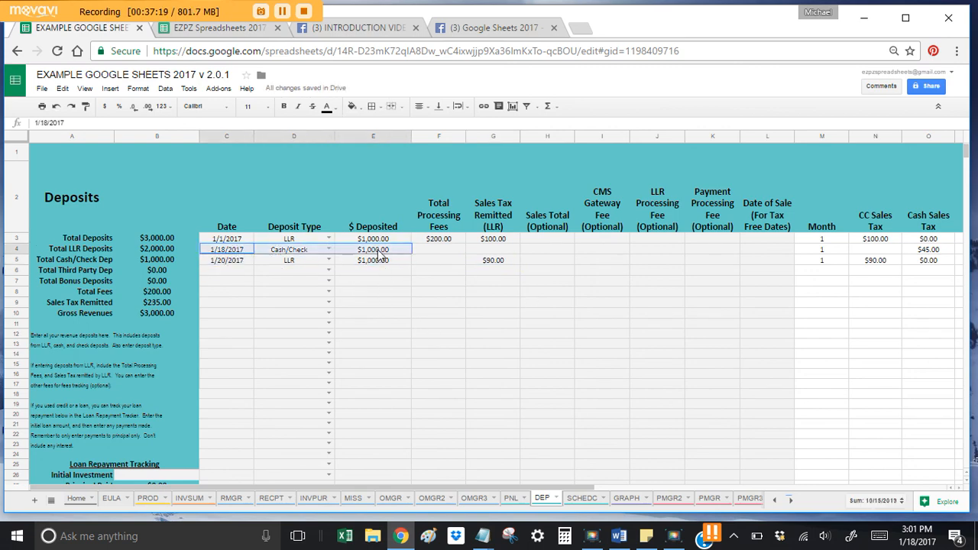
left_click(492, 262)
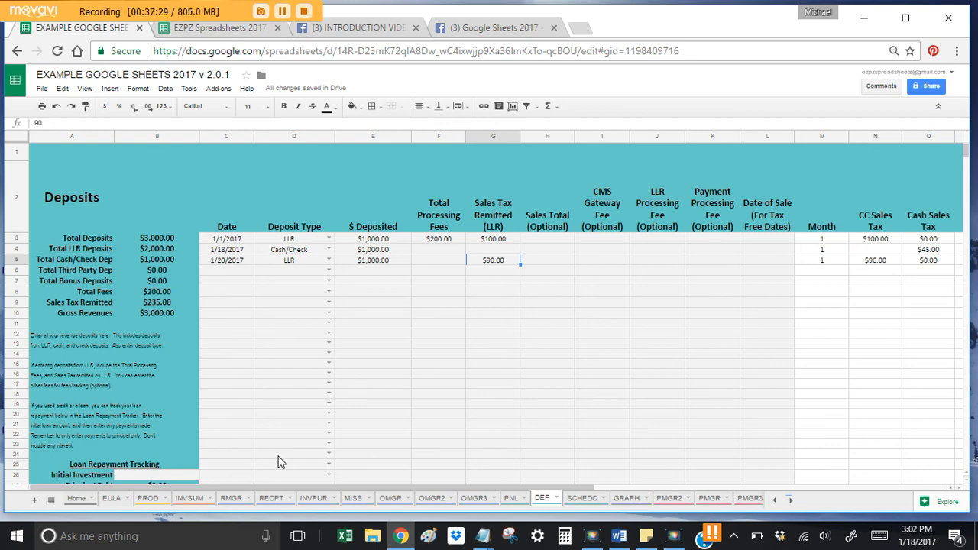
Step: Check D21's deposit type choices, then open the Home page and select H4's USERS MANUAL link
left_click(328, 423)
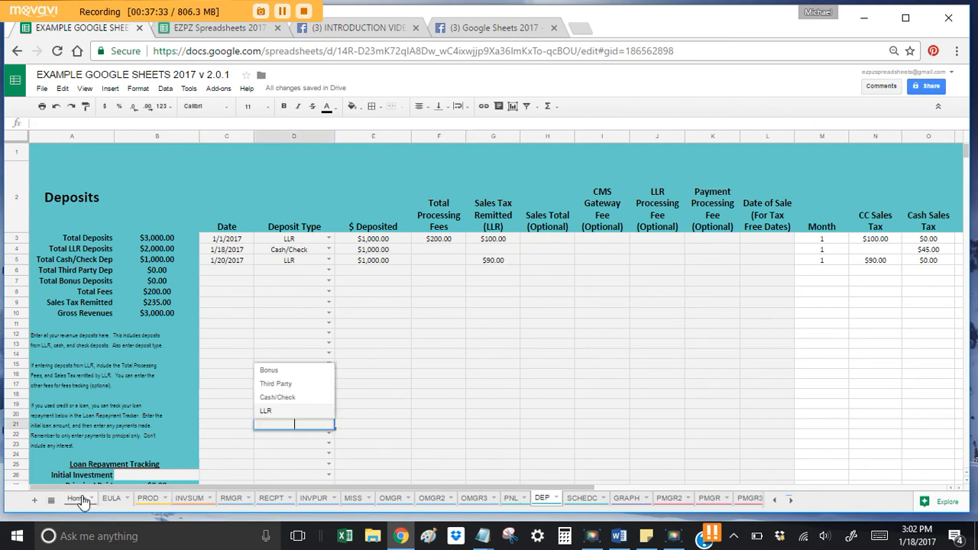
left_click(93, 499)
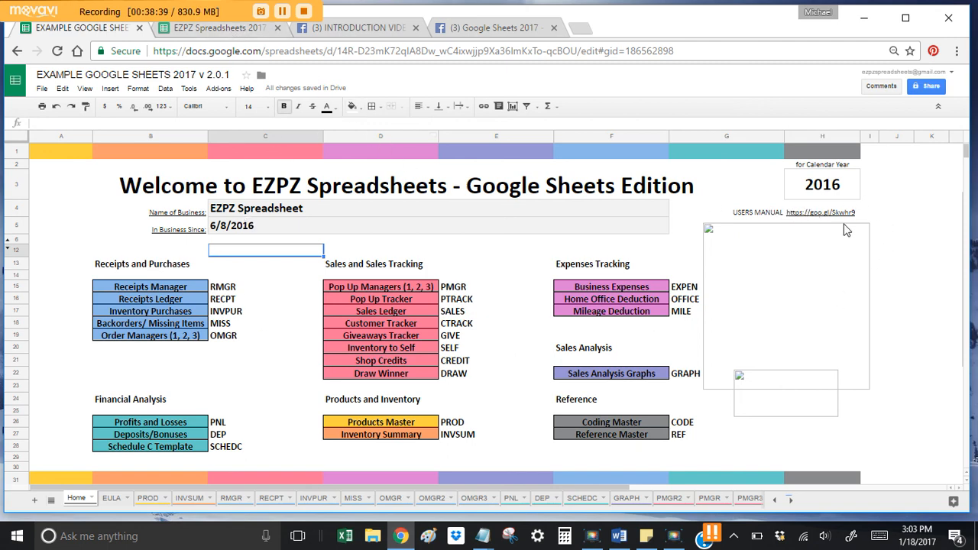
left_click(828, 213)
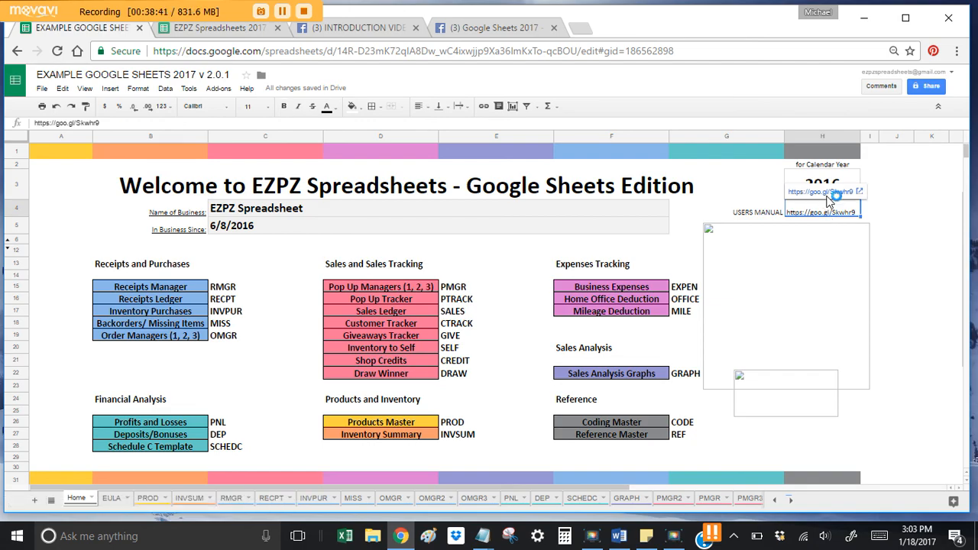
Step: Follow the H4 link to open the Users Manual in a new tab and scroll its video list
left_click(825, 192)
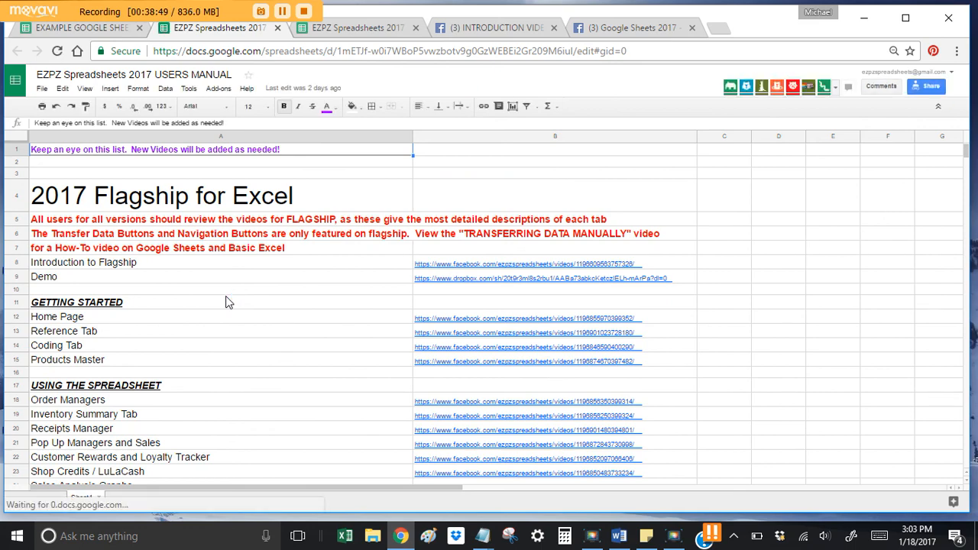
scroll(482, 336, "down", 2)
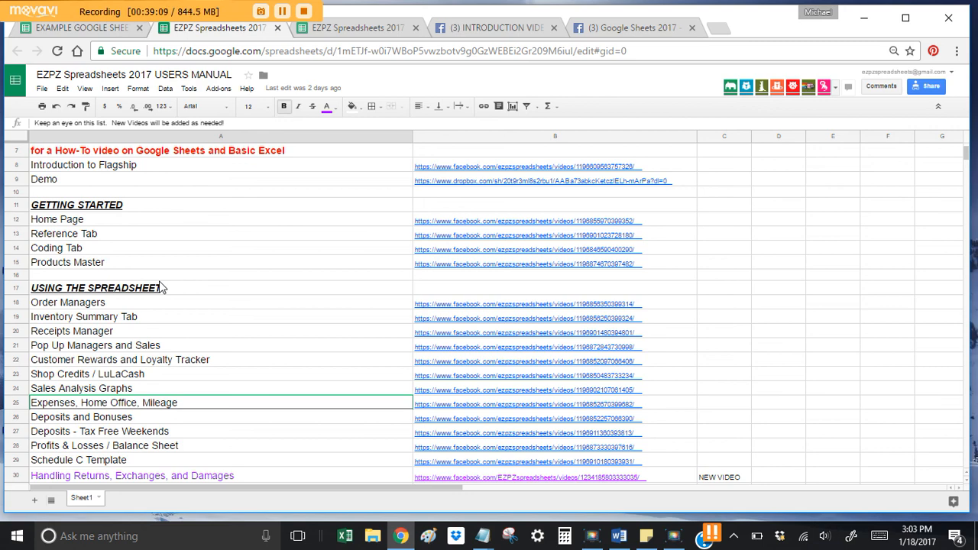
scroll(161, 298, "up", 3)
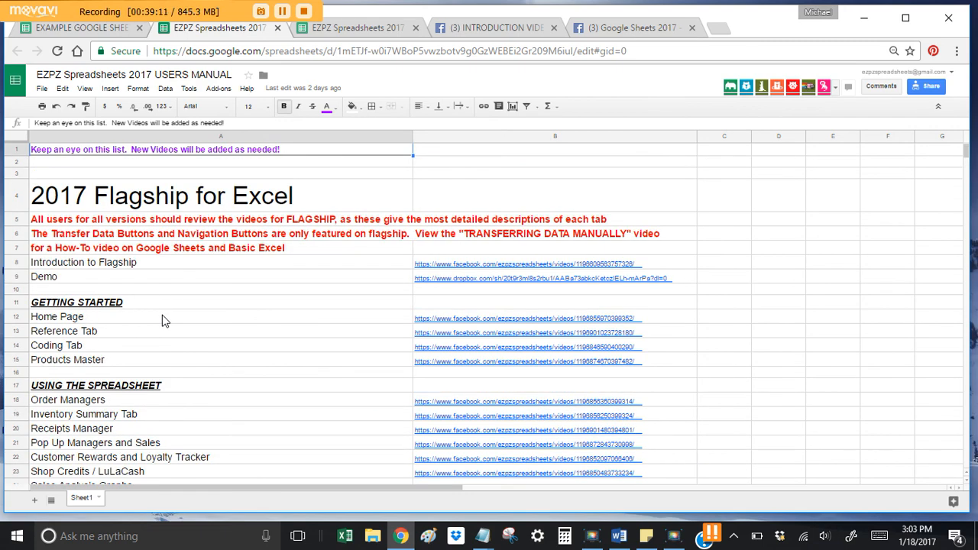